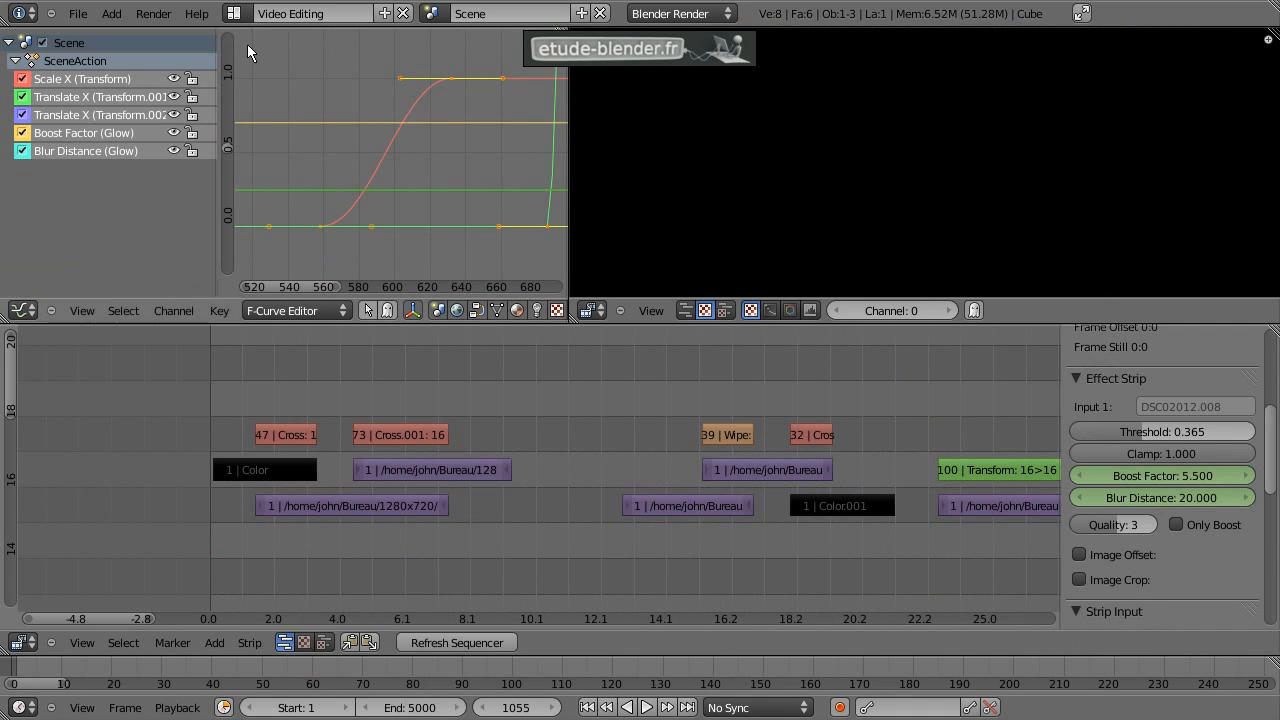
Step: Reload the start-up file to get a fresh scene and switch to the Video Editing screen layout
{"action": "left_click", "coordinate": [233, 13]}
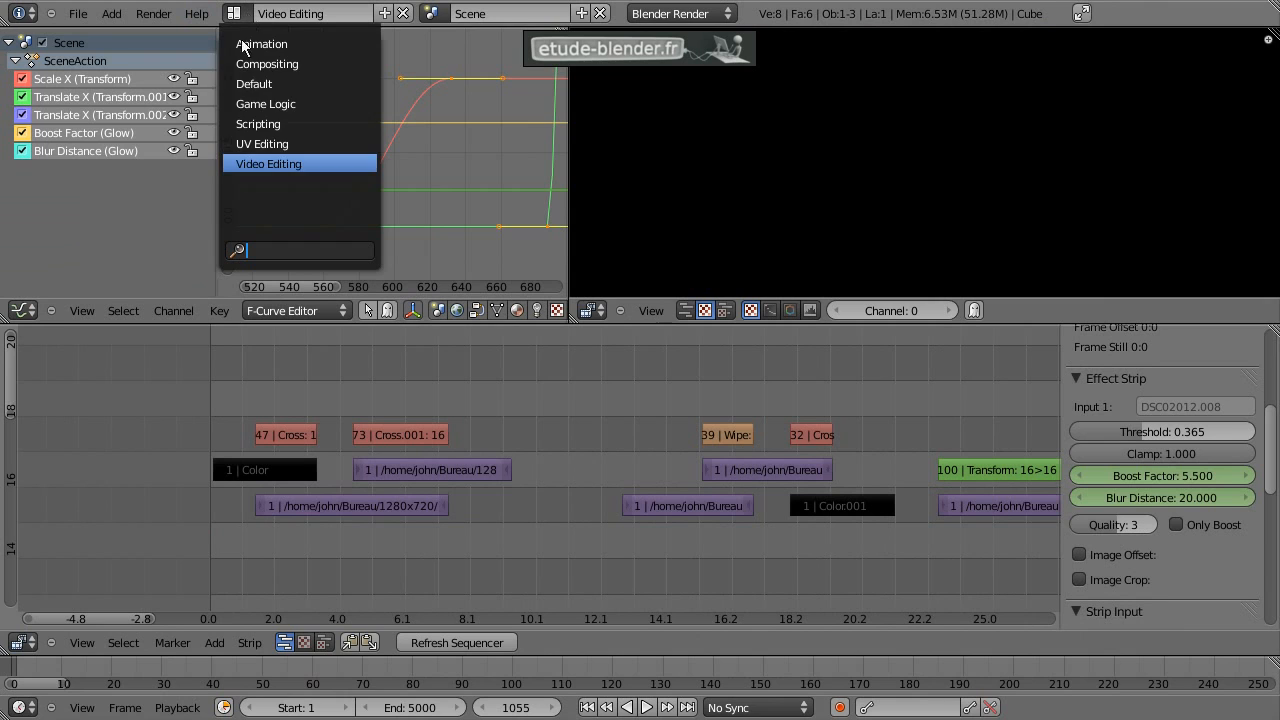
{"action": "left_click", "coordinate": [275, 85]}
{"action": "left_click", "coordinate": [233, 13]}
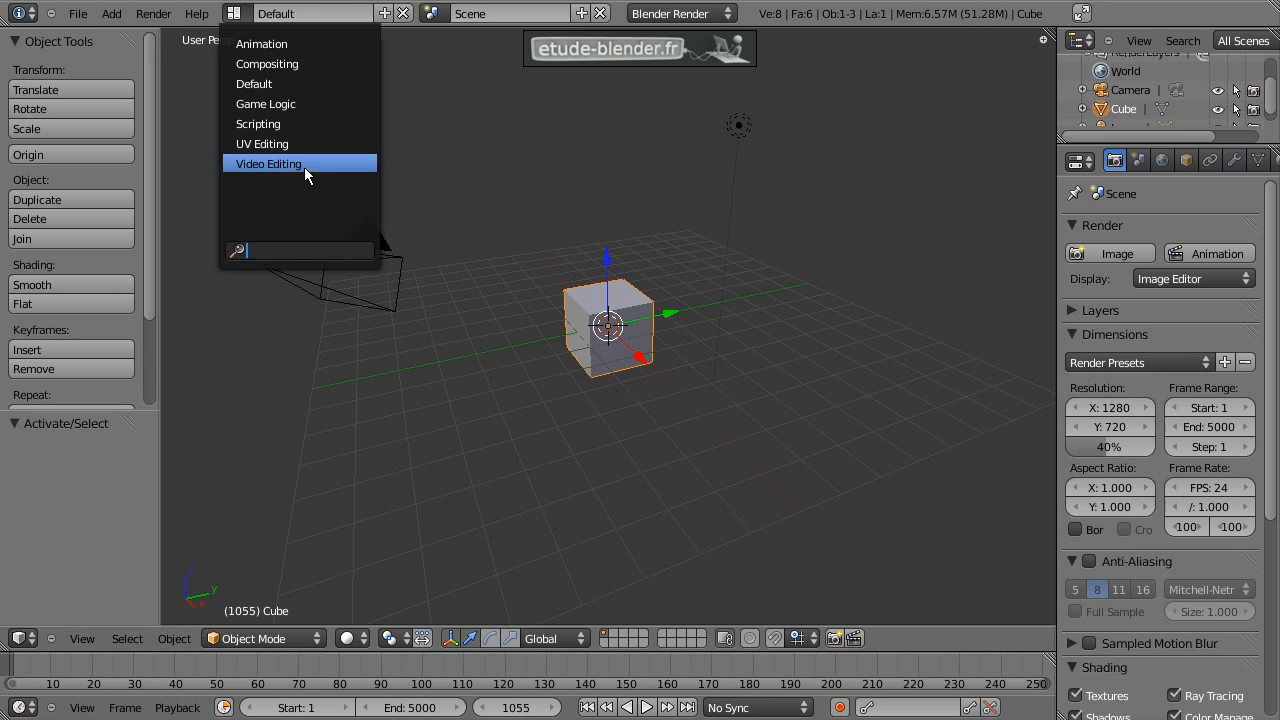
{"action": "key", "text": "ctrl+n"}
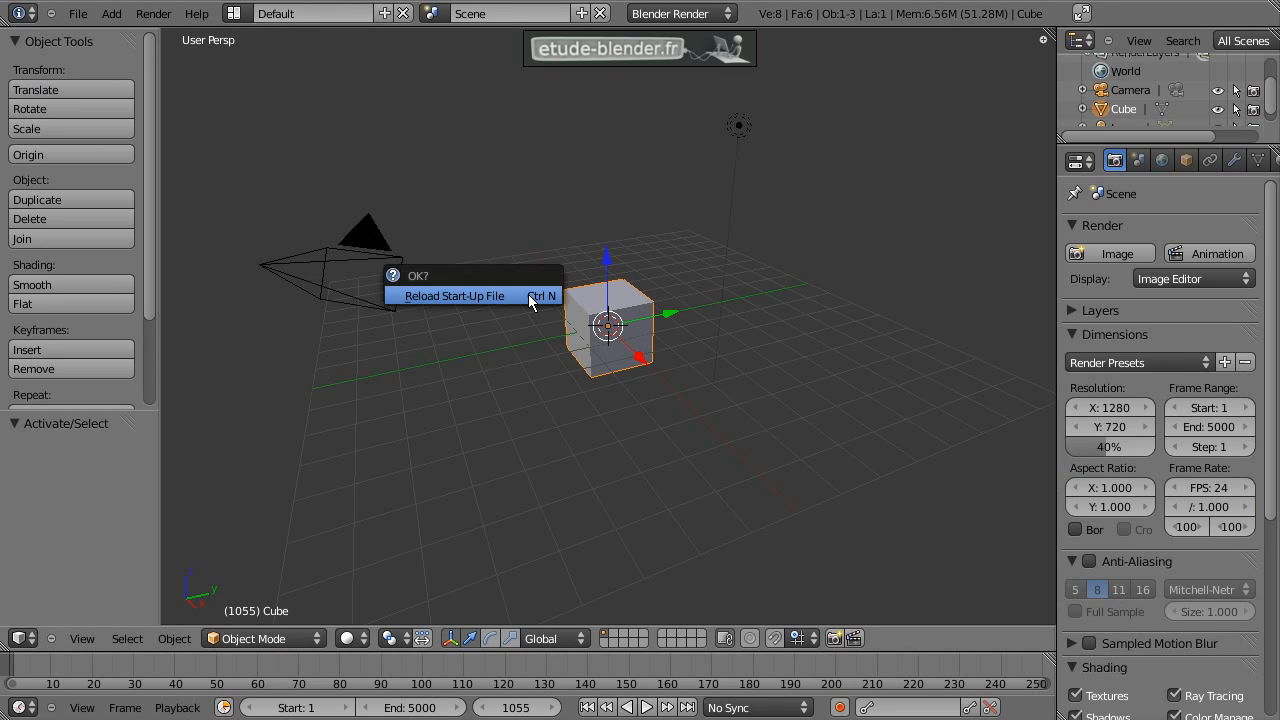
{"action": "left_click", "coordinate": [480, 296]}
{"action": "left_click", "coordinate": [233, 13]}
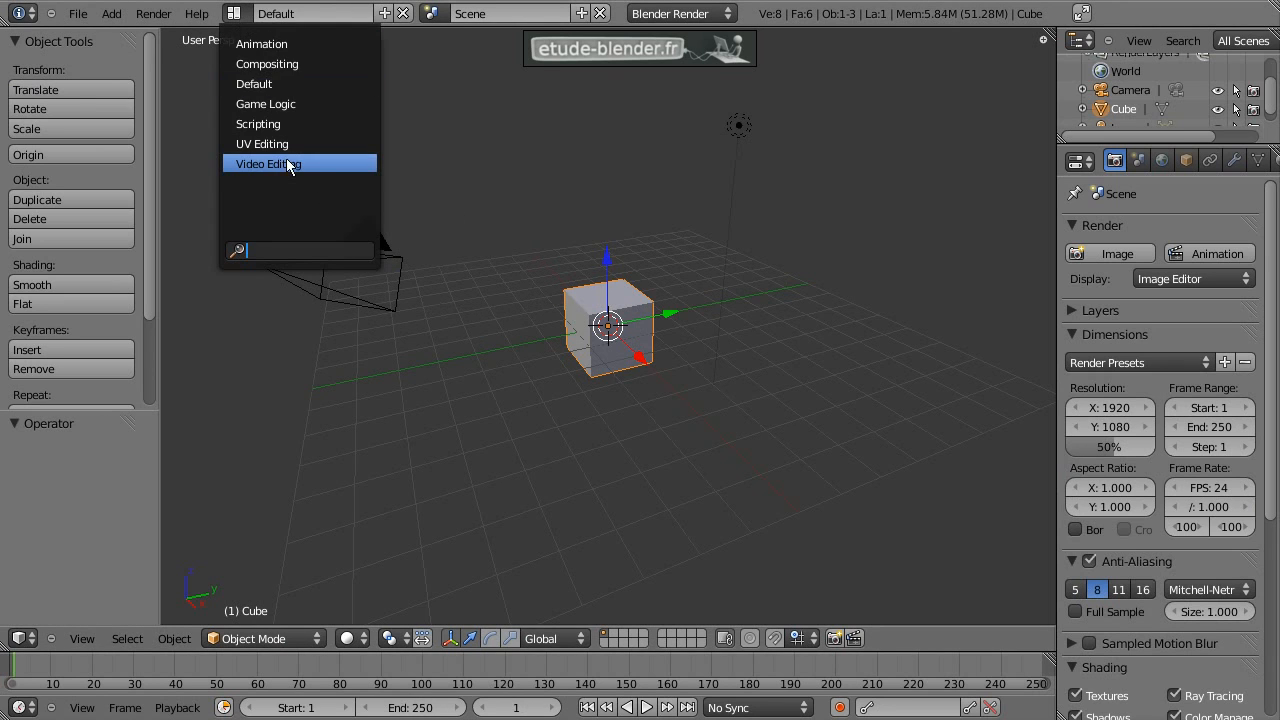
{"action": "left_click", "coordinate": [287, 163]}
Step: Start adding an image strip to the sequencer and show the 1280x720 folder in Bureau as thumbnails
{"action": "scroll", "coordinate": [380, 484], "scroll_direction": "down", "scroll_amount": 3}
{"action": "scroll", "coordinate": [356, 491], "scroll_direction": "down", "scroll_amount": 3}
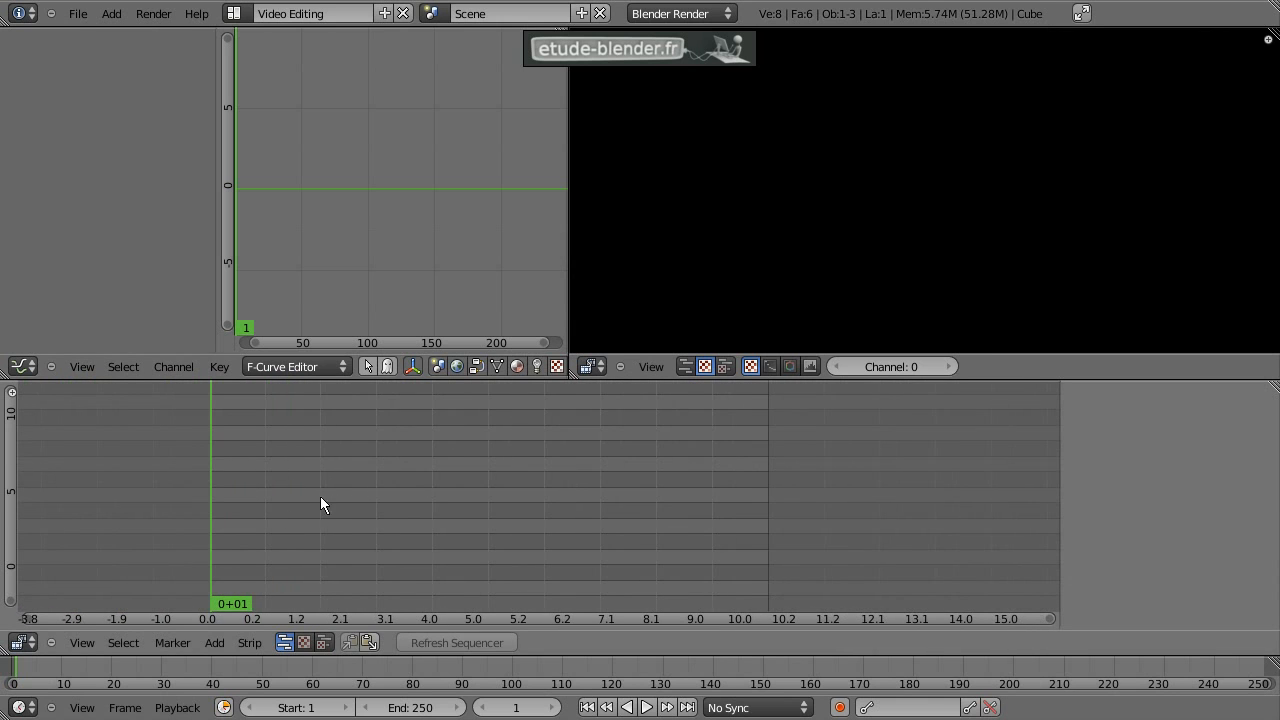
{"action": "middle_click_drag", "start_coordinate": [324, 505], "coordinate": [214, 500]}
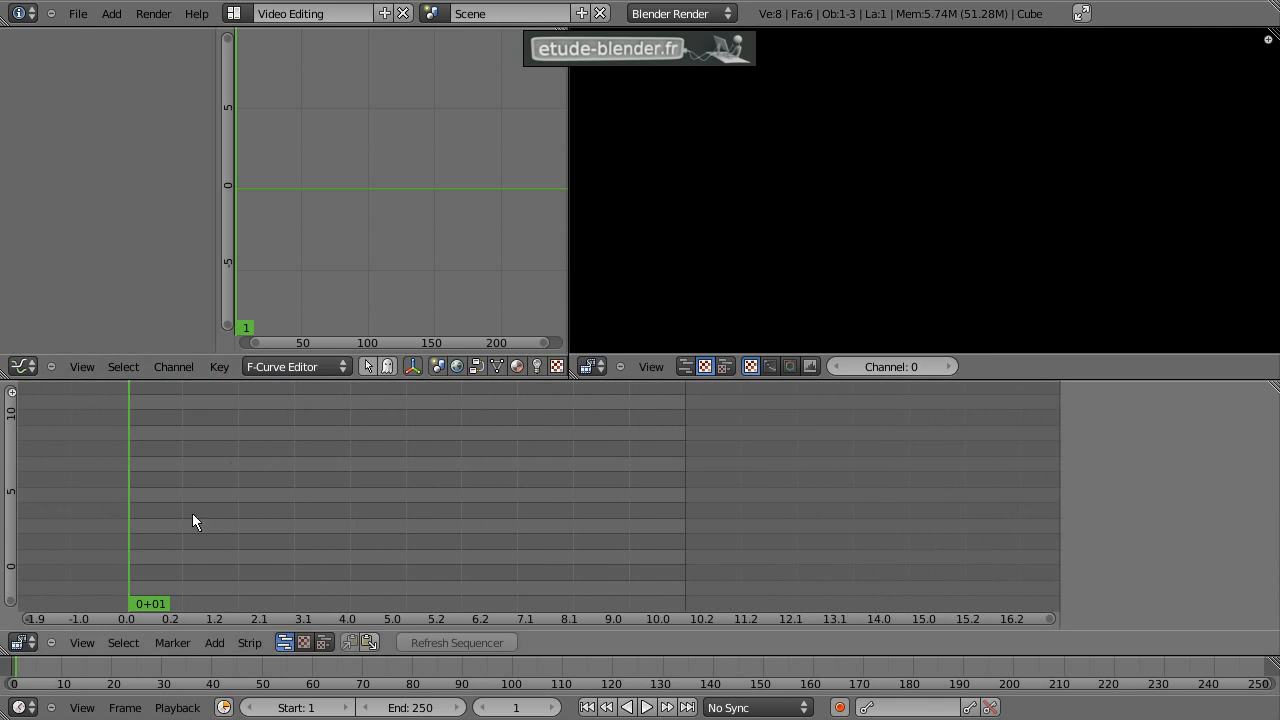
{"action": "left_click", "coordinate": [223, 646]}
{"action": "key", "text": "shift+a"}
{"action": "mouse_move", "coordinate": [233, 489]}
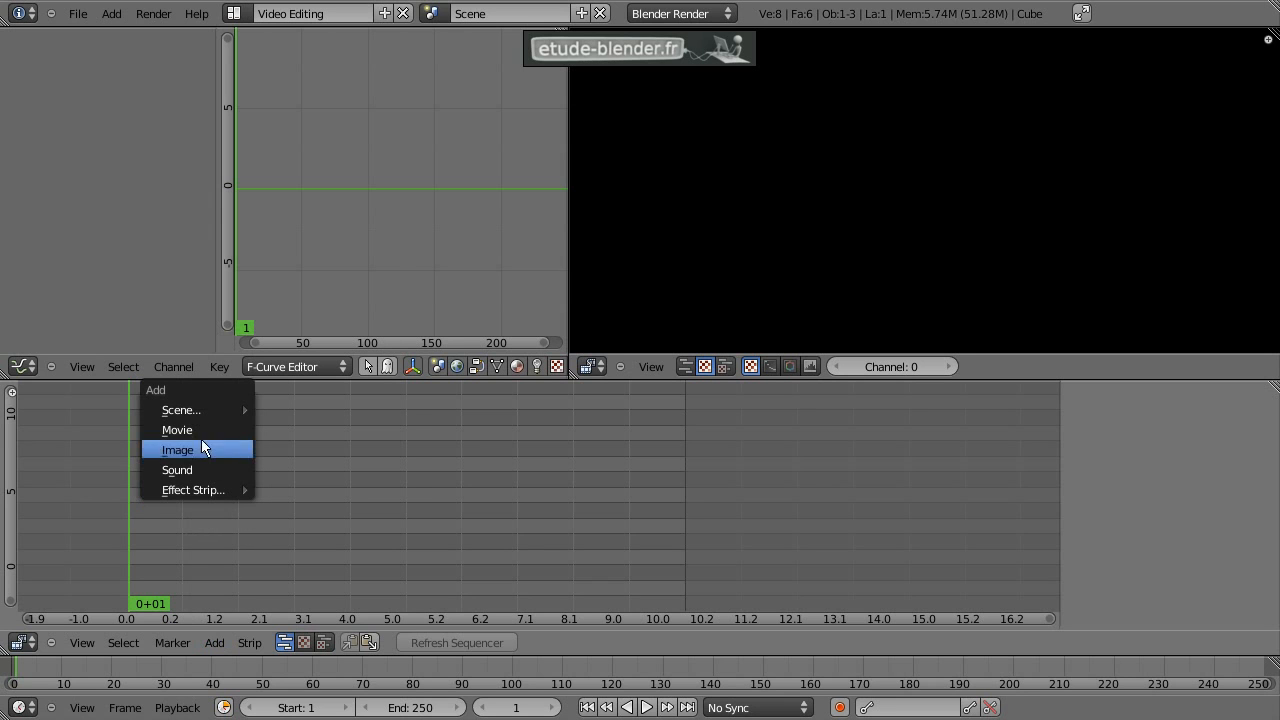
{"action": "left_click", "coordinate": [201, 450]}
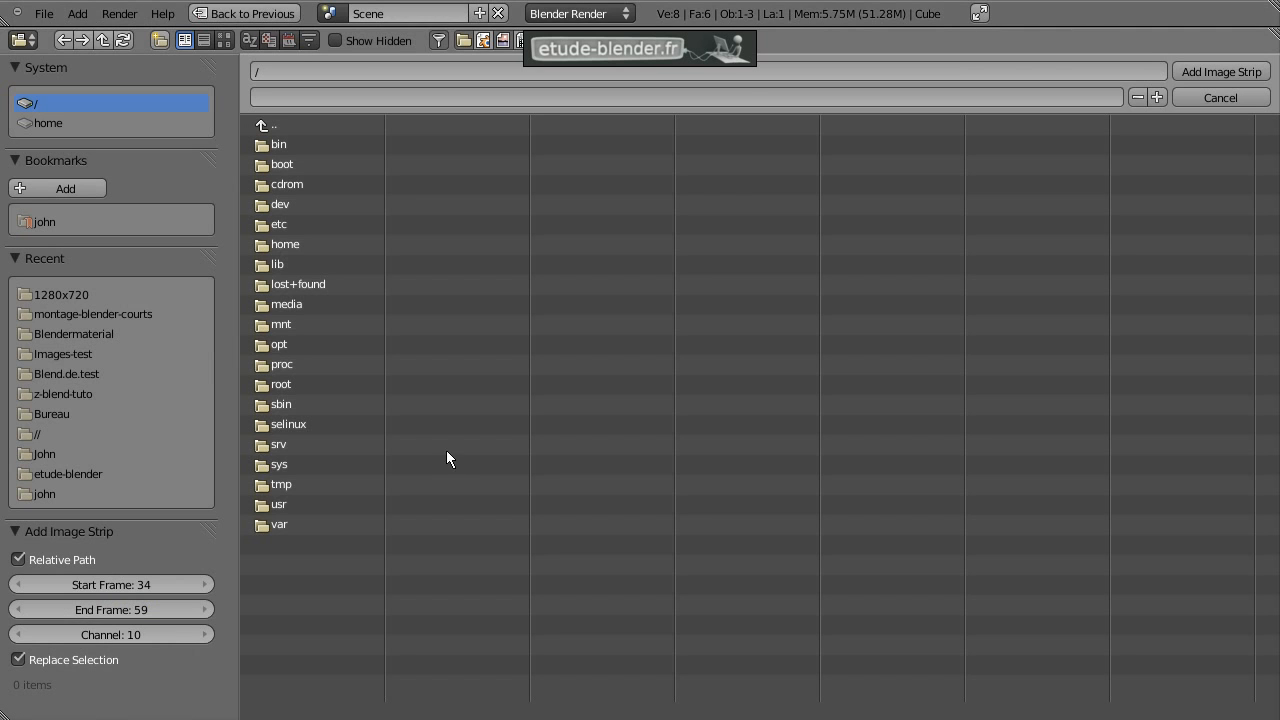
{"action": "left_click", "coordinate": [60, 415]}
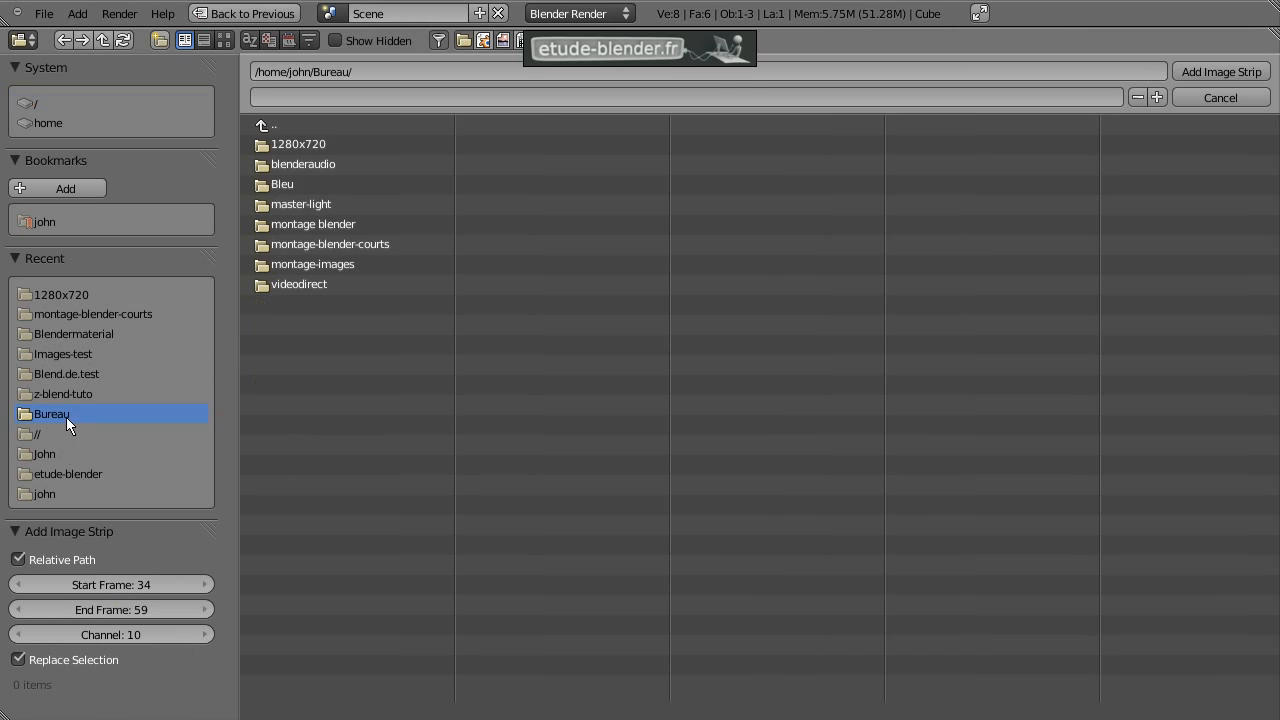
{"action": "left_click", "coordinate": [303, 142]}
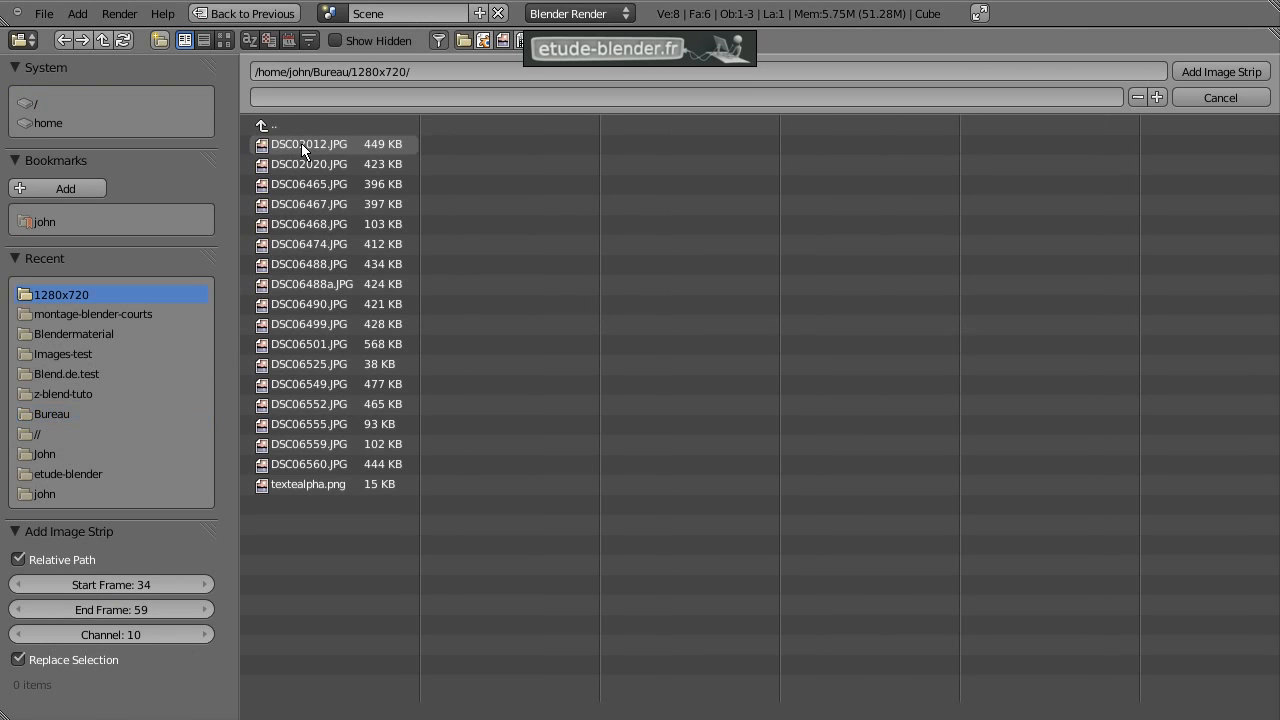
{"action": "left_click", "coordinate": [226, 41]}
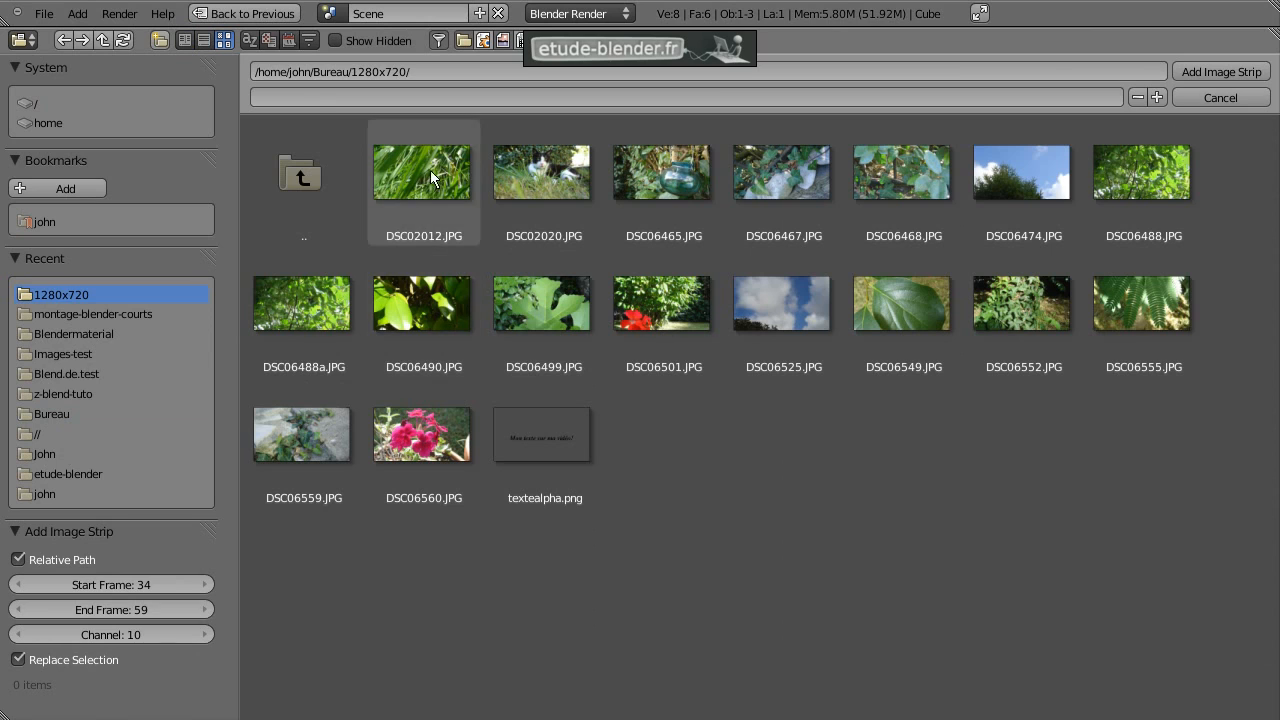
Step: Select all images from DSC02012.JPG to DSC06560.JPG, excluding textealpha.png, and add them as an image strip
{"action": "left_click", "coordinate": [425, 171]}
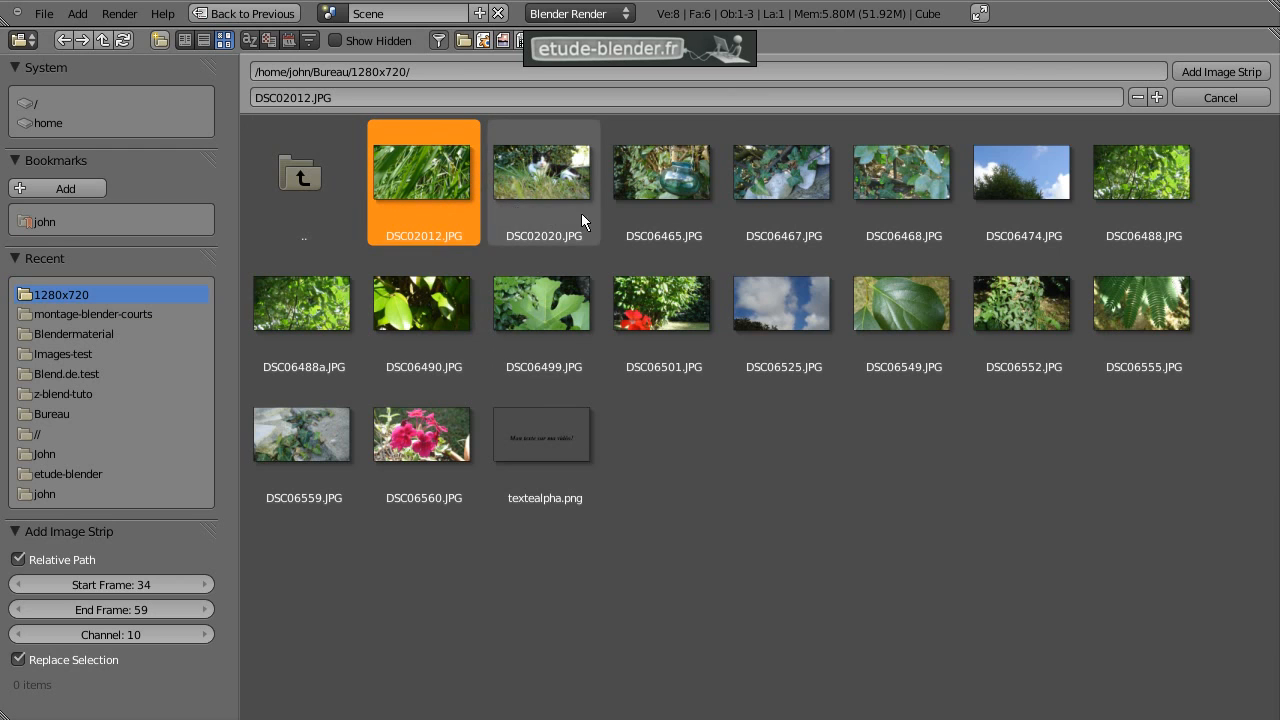
{"action": "left_click", "coordinate": [438, 448], "text": "shift"}
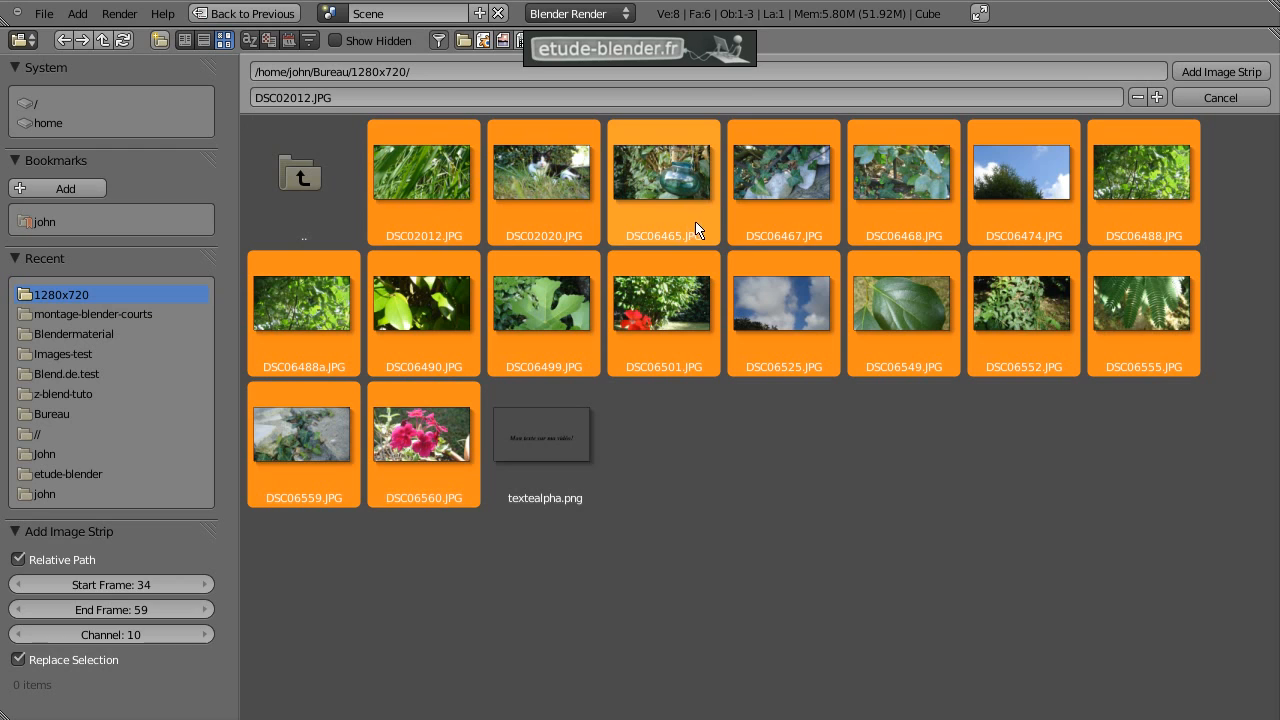
{"action": "left_click", "coordinate": [767, 192], "text": "shift"}
{"action": "left_click", "coordinate": [905, 195], "text": "shift"}
{"action": "left_click", "coordinate": [771, 212], "text": "shift"}
{"action": "left_click", "coordinate": [891, 186], "text": "shift"}
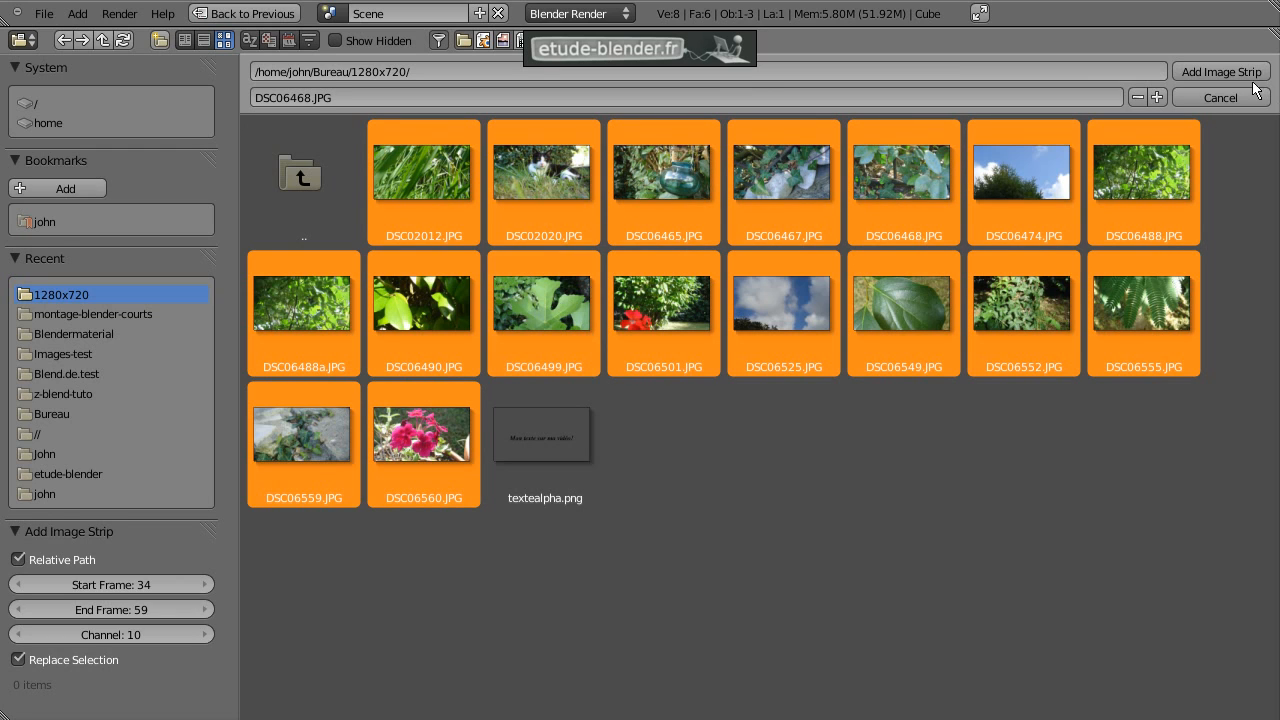
{"action": "left_click", "coordinate": [1218, 71]}
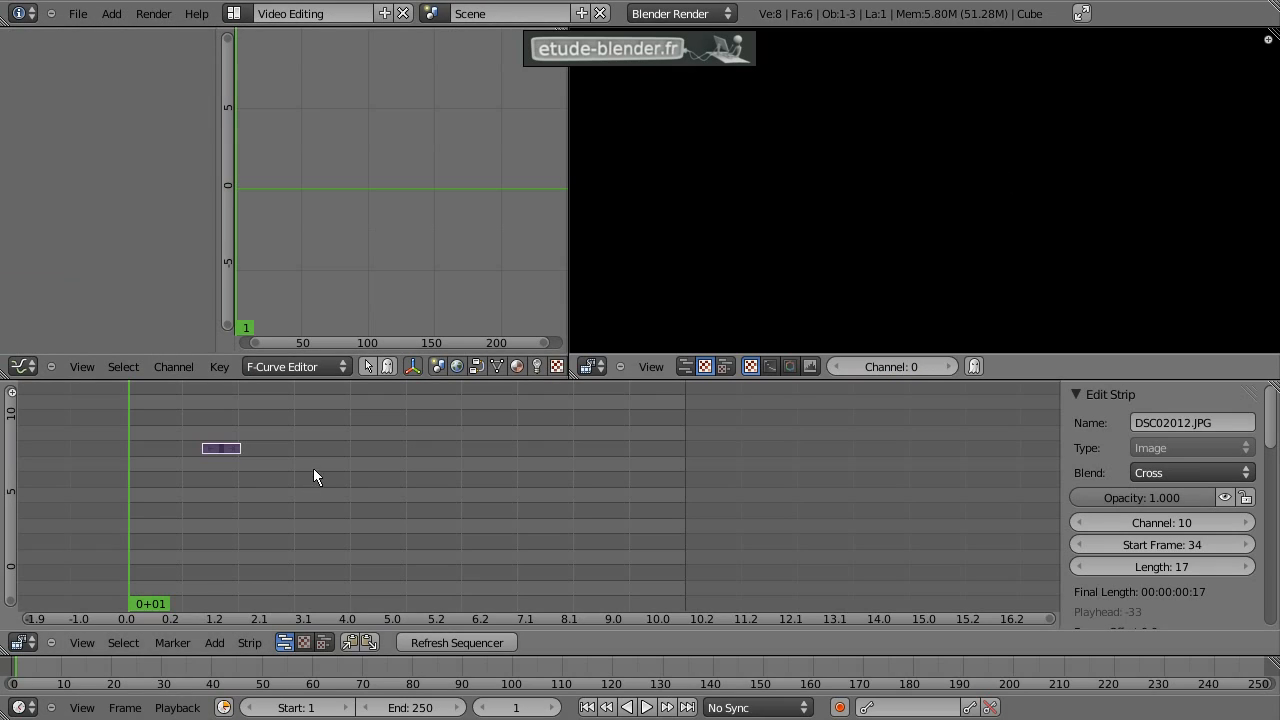
Step: Separate the image strip into individual image strips with a length of 100 frames each
{"action": "middle_click_drag", "start_coordinate": [283, 471], "coordinate": [440, 524]}
{"action": "scroll", "coordinate": [558, 476], "scroll_direction": "up", "scroll_amount": 1}
{"action": "middle_click_drag", "start_coordinate": [558, 476], "coordinate": [550, 444]}
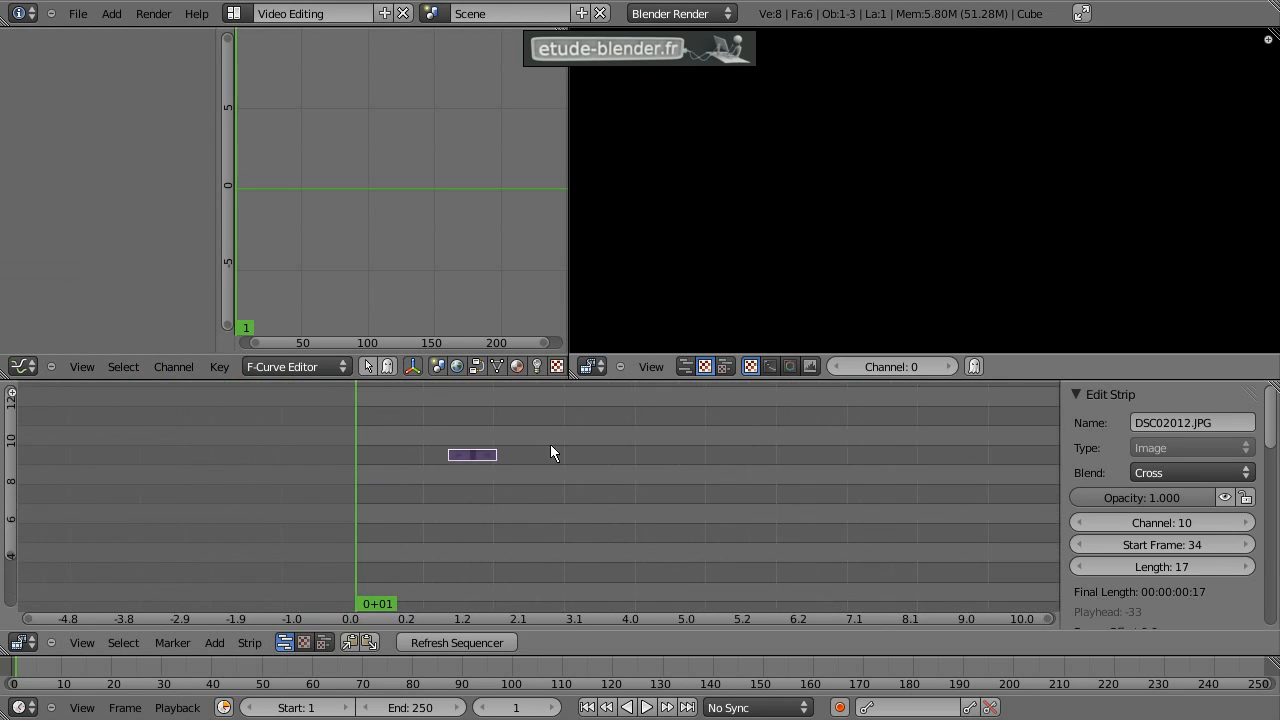
{"action": "middle_click_drag", "start_coordinate": [477, 481], "coordinate": [384, 516]}
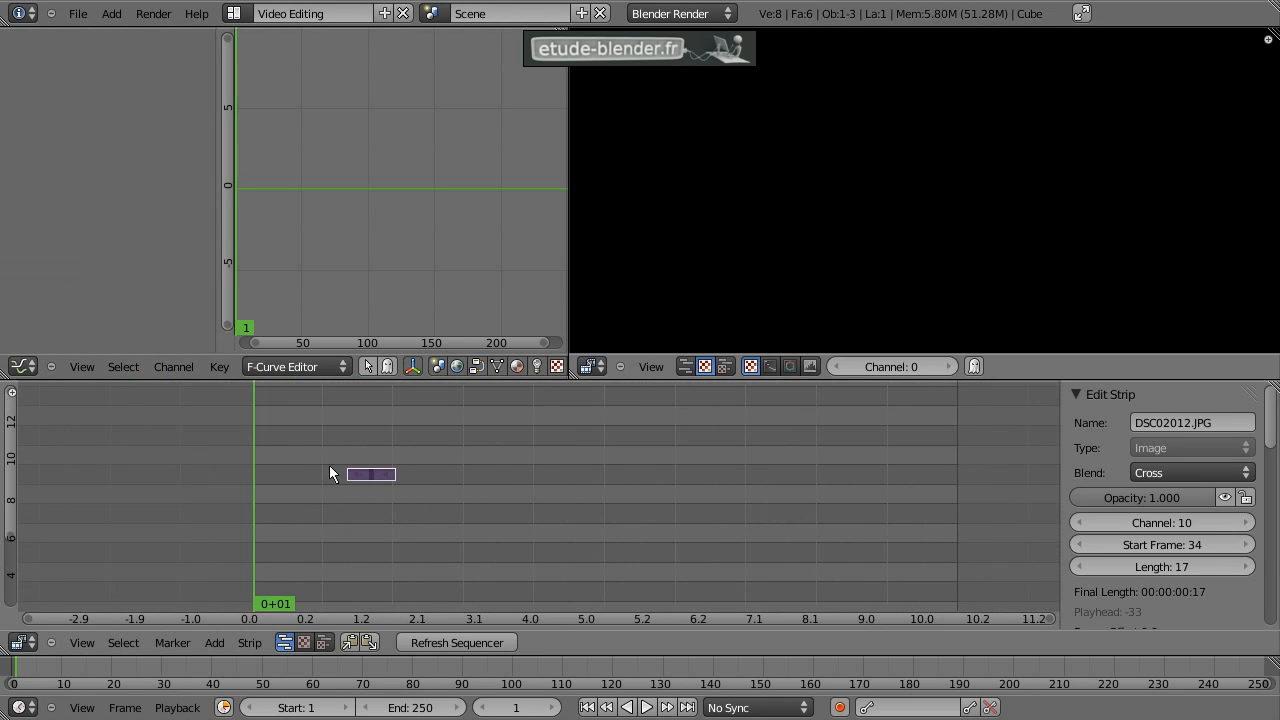
{"action": "left_click", "coordinate": [246, 643]}
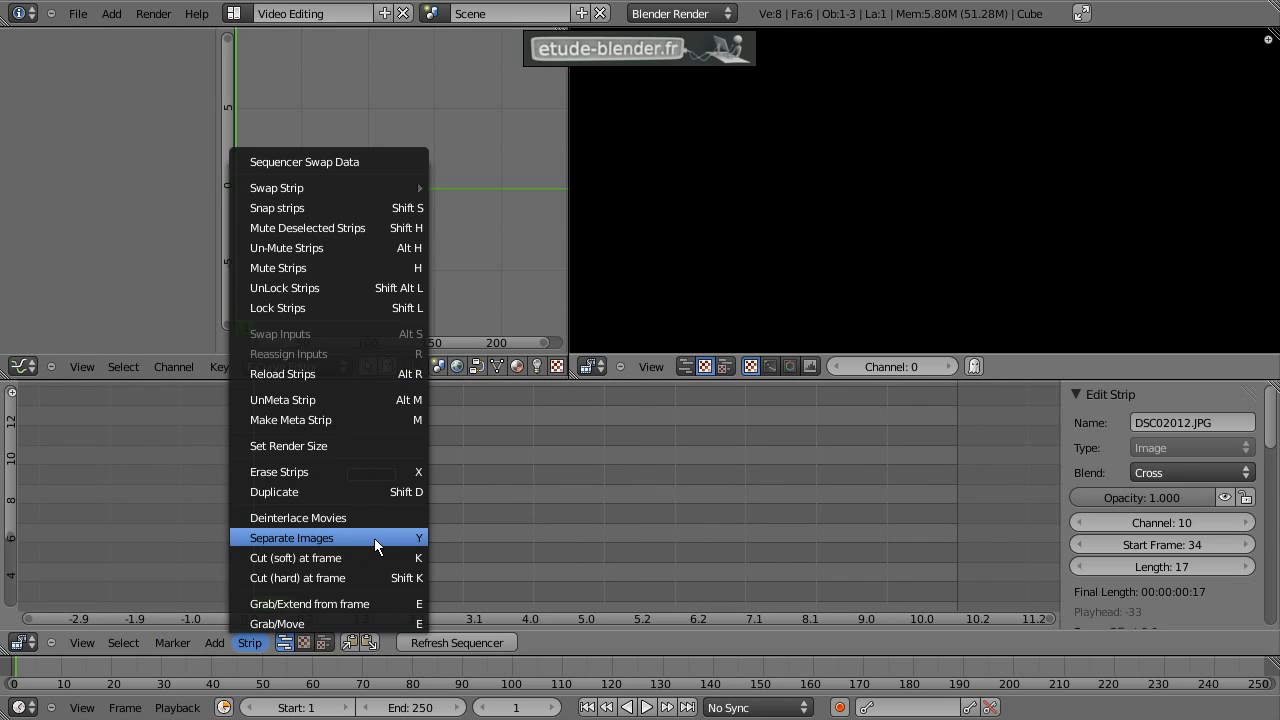
{"action": "key", "text": "y"}
{"action": "left_click", "coordinate": [670, 518]}
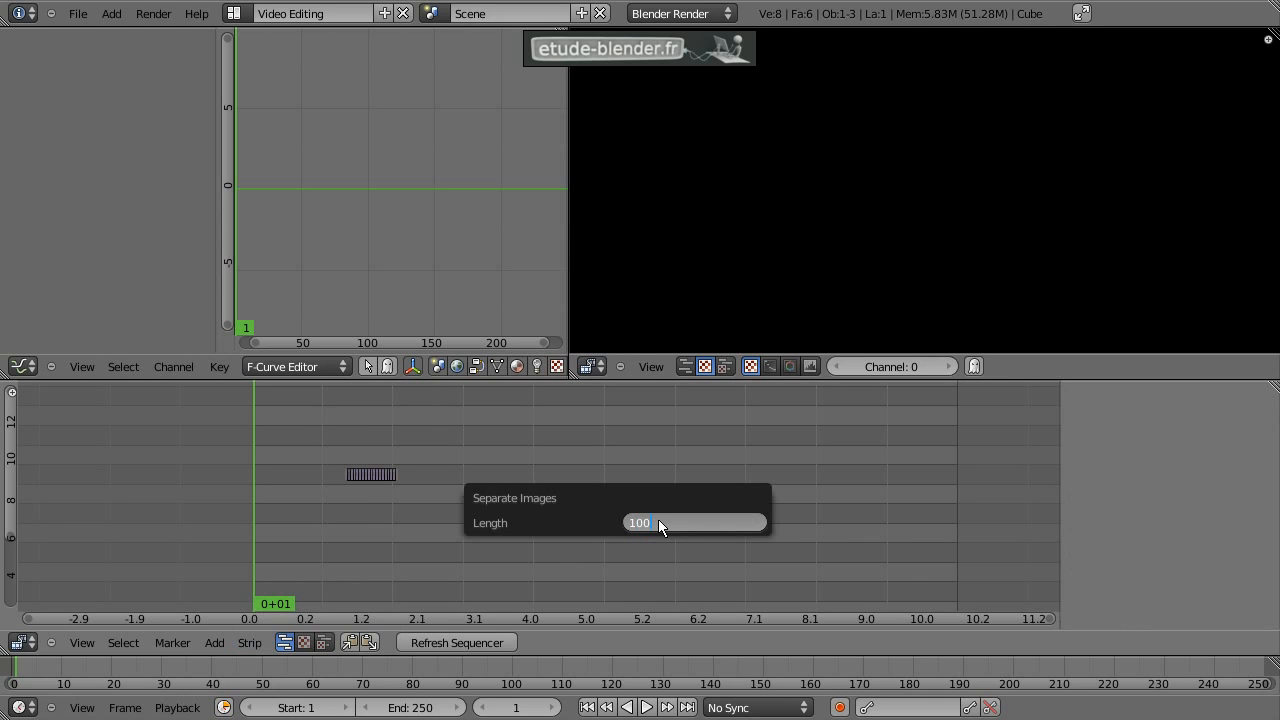
{"action": "type", "text": "100"}
{"action": "key", "text": "Return"}
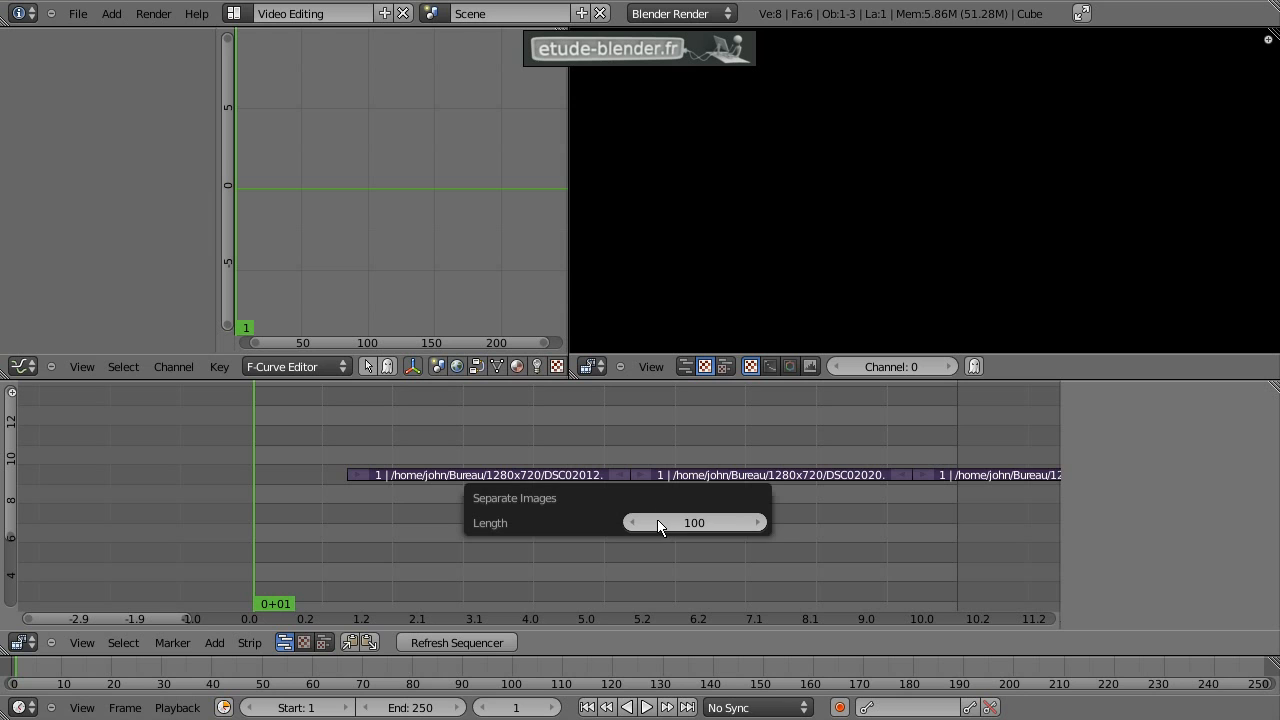
Step: Scrub through the separated image strips to review the photos in the preview
{"action": "scroll", "coordinate": [537, 501], "scroll_direction": "down", "scroll_amount": 4}
{"action": "left_click_drag", "start_coordinate": [475, 496], "coordinate": [716, 433]}
{"action": "scroll", "coordinate": [560, 440], "scroll_direction": "down", "scroll_amount": 3, "text": "ctrl"}
{"action": "scroll", "coordinate": [559, 457], "scroll_direction": "down", "scroll_amount": 3}
{"action": "left_click", "coordinate": [567, 455]}
{"action": "left_click_drag", "start_coordinate": [567, 457], "coordinate": [938, 480]}
{"action": "left_click_drag", "start_coordinate": [767, 484], "coordinate": [217, 475]}
{"action": "middle_click_drag", "start_coordinate": [335, 457], "coordinate": [377, 465]}
Step: Change the graph editor area to the Properties editor and bring up the render Dimensions settings
{"action": "left_click", "coordinate": [24, 367]}
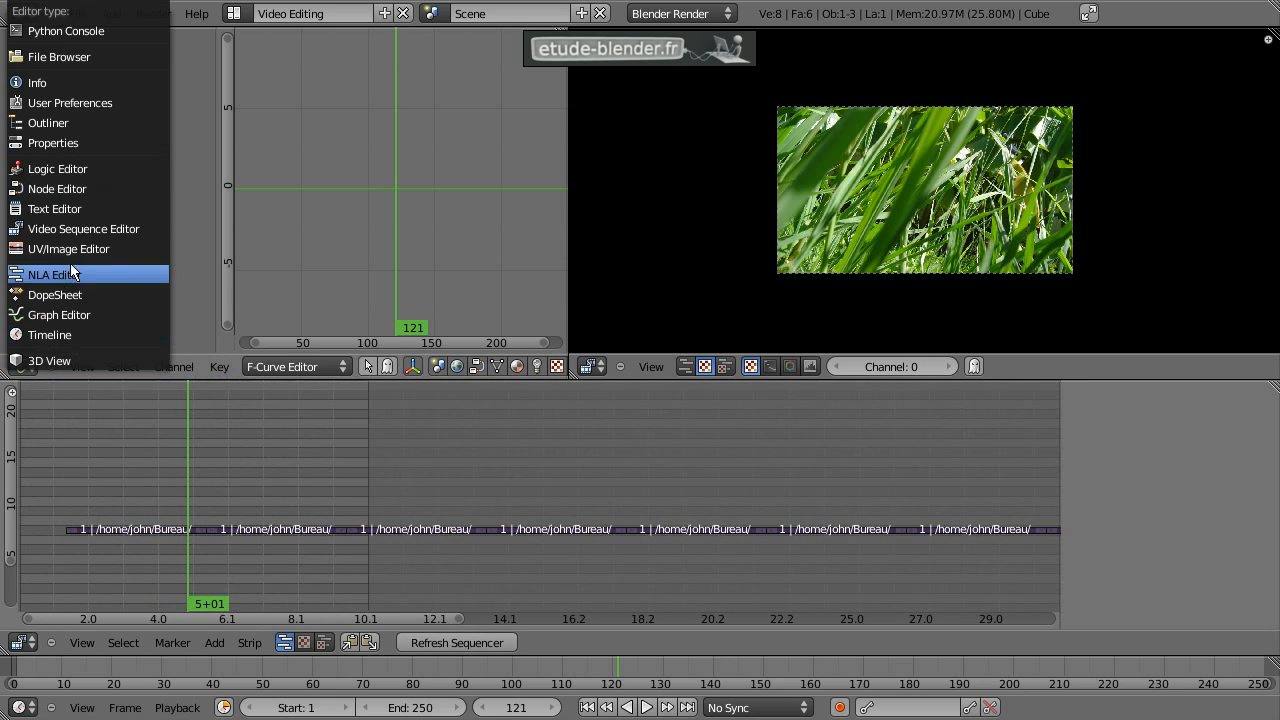
{"action": "left_click", "coordinate": [62, 150]}
{"action": "scroll", "coordinate": [278, 178], "scroll_direction": "down", "scroll_amount": 10}
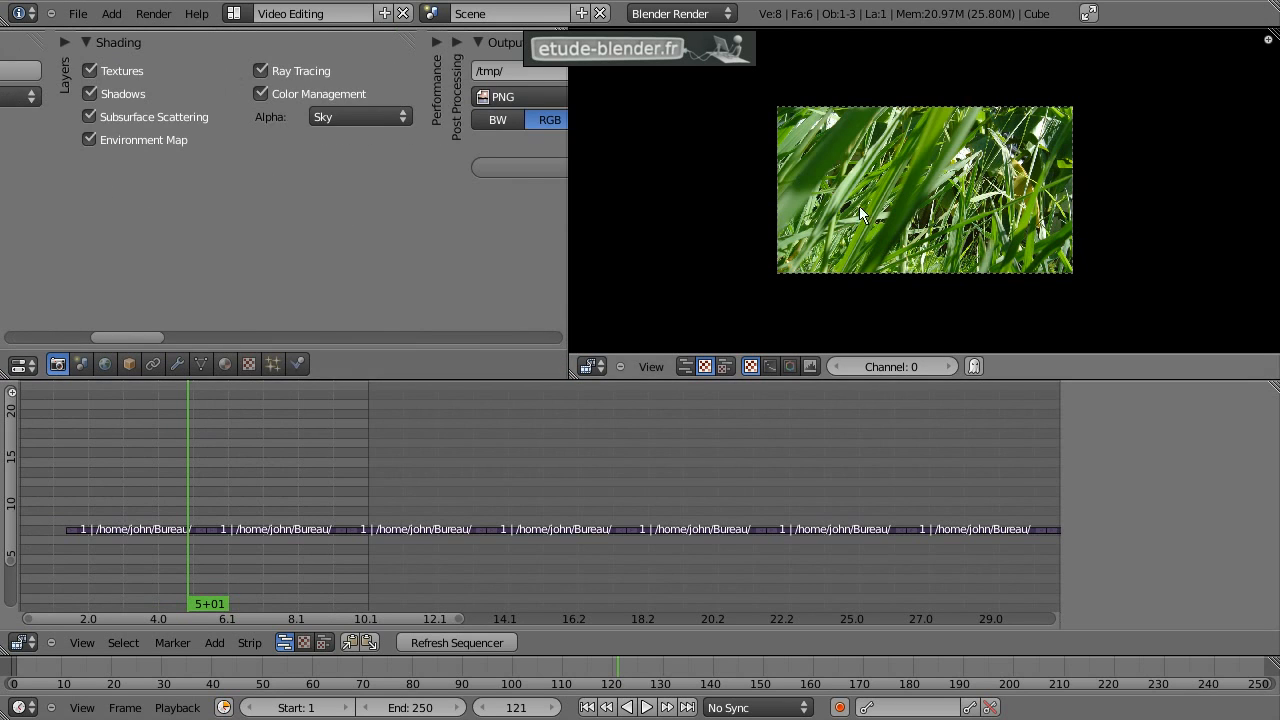
{"action": "scroll", "coordinate": [147, 165], "scroll_direction": "up", "scroll_amount": 4}
{"action": "scroll", "coordinate": [438, 206], "scroll_direction": "up", "scroll_amount": 5}
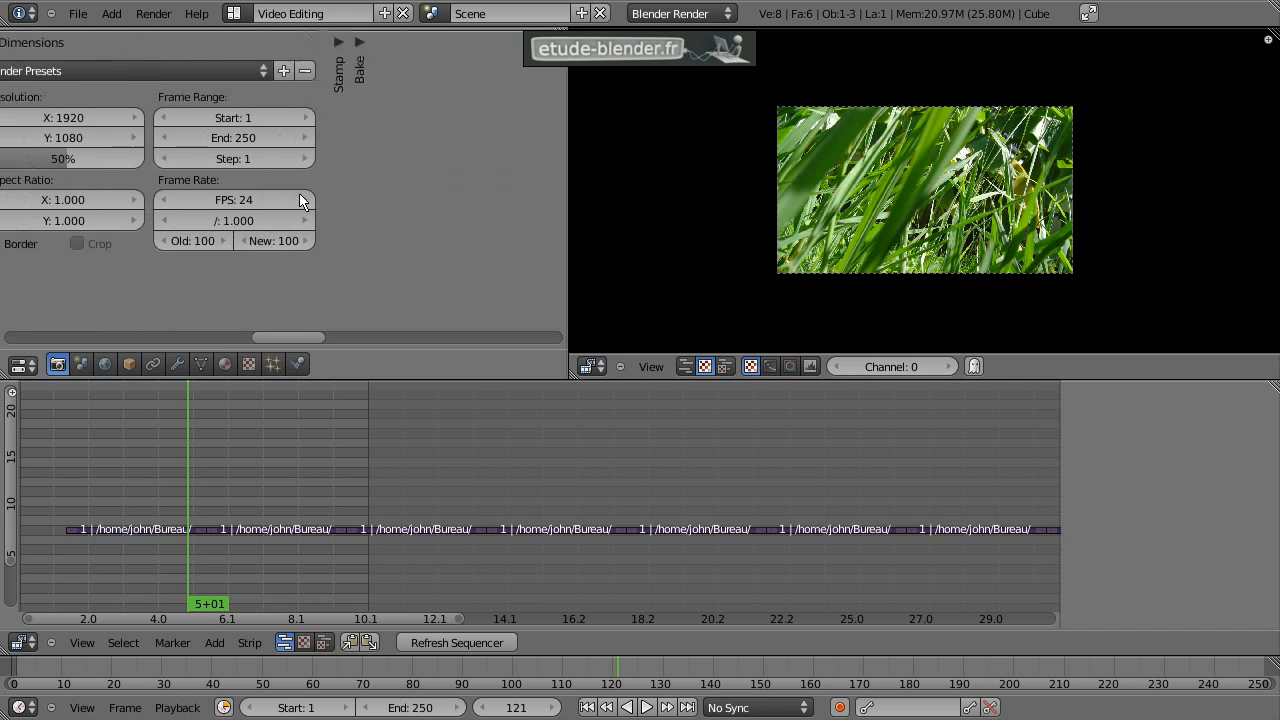
{"action": "scroll", "coordinate": [394, 194], "scroll_direction": "up", "scroll_amount": 1}
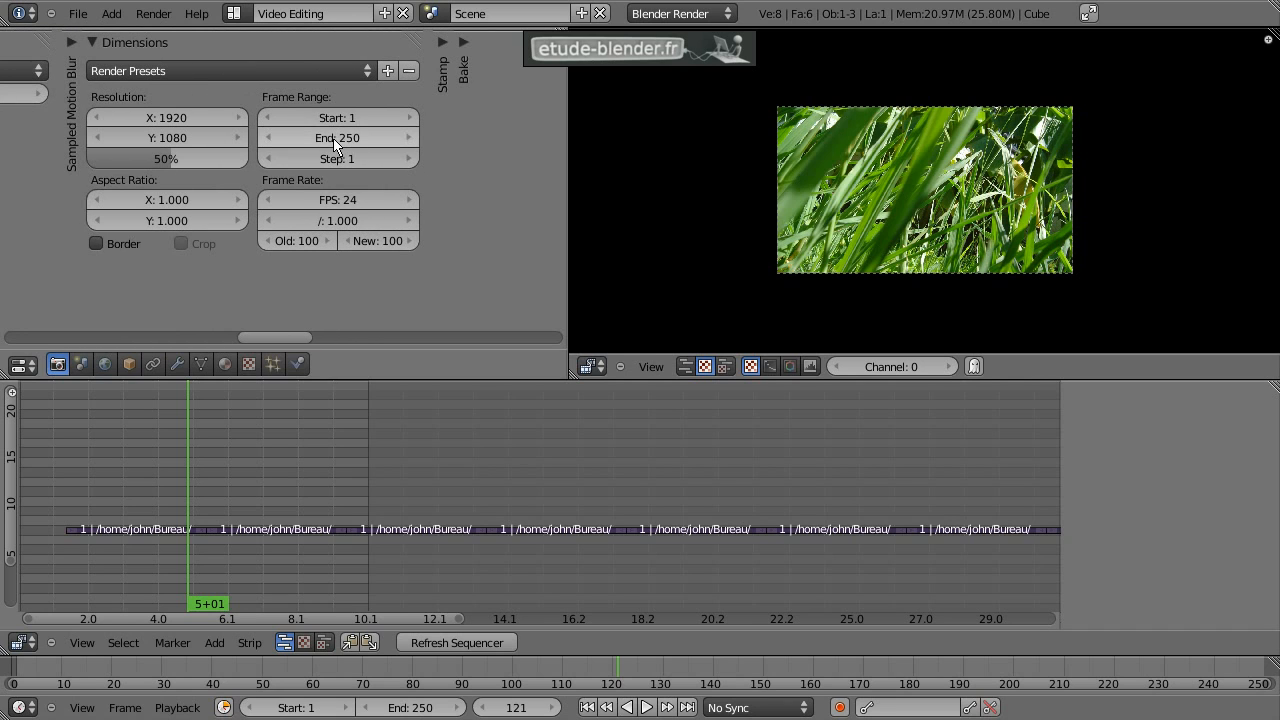
Step: Place the playhead at the end of the last image strip, frame 1740, and set the end frame to 1740
{"action": "scroll", "coordinate": [400, 490], "scroll_direction": "down", "scroll_amount": 3}
{"action": "scroll", "coordinate": [302, 453], "scroll_direction": "down", "scroll_amount": 8, "text": "ctrl"}
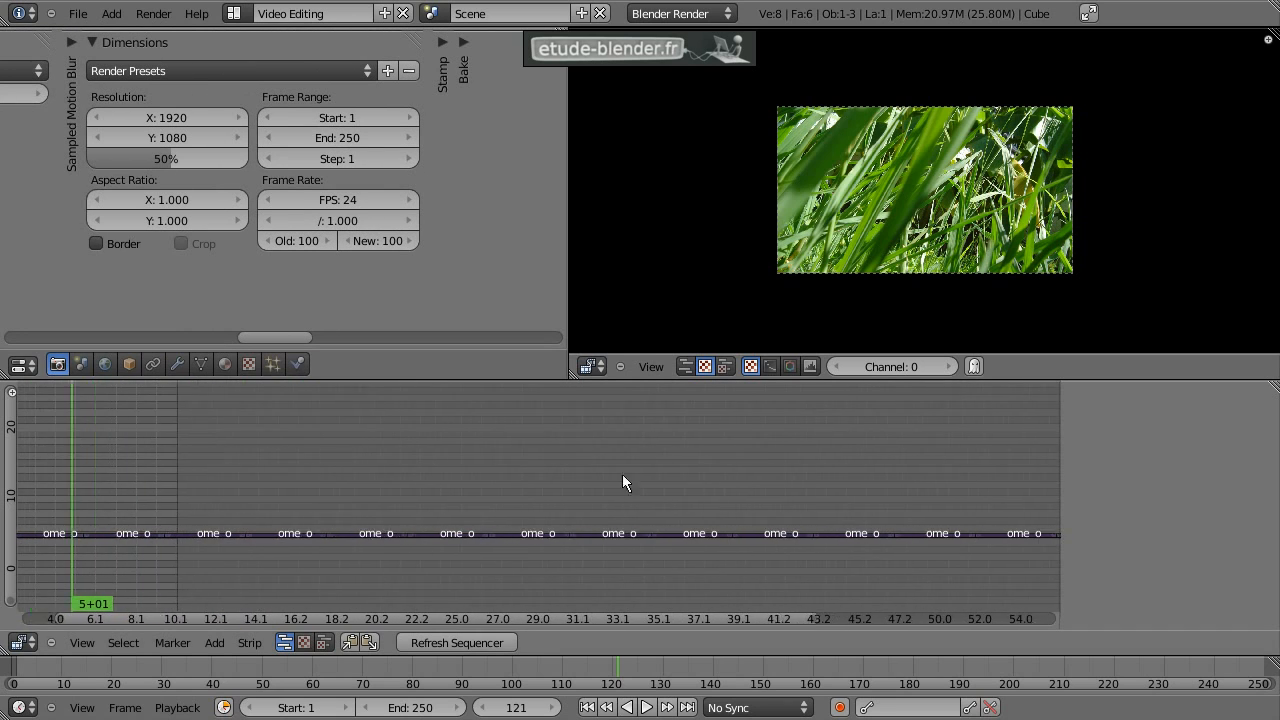
{"action": "scroll", "coordinate": [354, 481], "scroll_direction": "down", "scroll_amount": 2, "text": "ctrl"}
{"action": "left_click", "coordinate": [770, 493]}
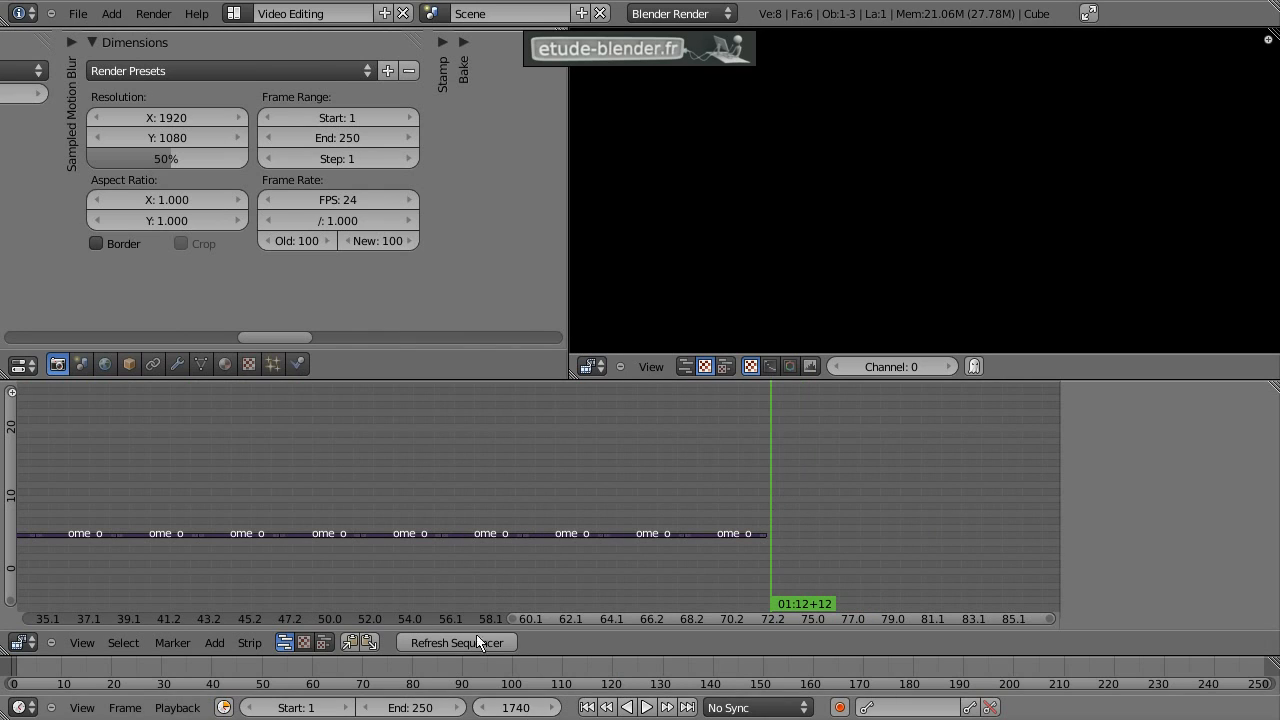
{"action": "left_click", "coordinate": [349, 136]}
{"action": "type", "text": "1740"}
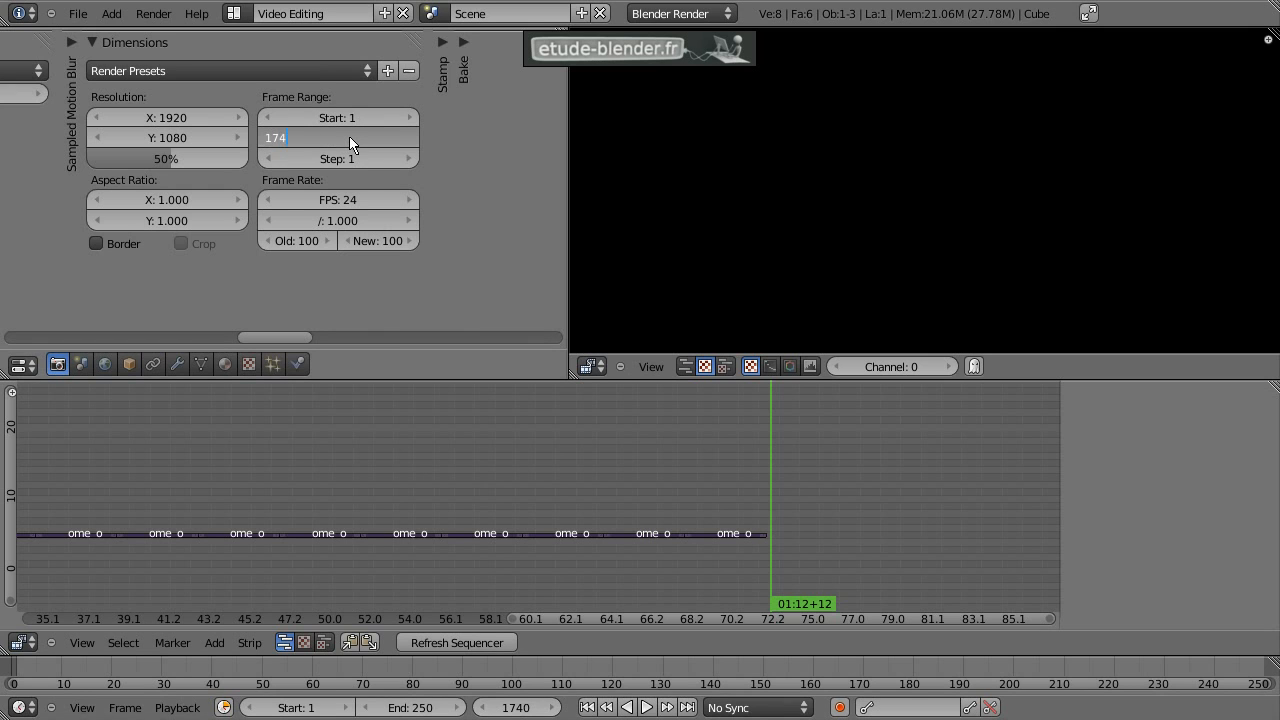
{"action": "key", "text": "Return"}
Step: Play the sequence briefly from frame 1419 to check the preview
{"action": "scroll", "coordinate": [446, 455], "scroll_direction": "left", "scroll_amount": 3, "text": "ctrl"}
{"action": "left_click", "coordinate": [694, 469]}
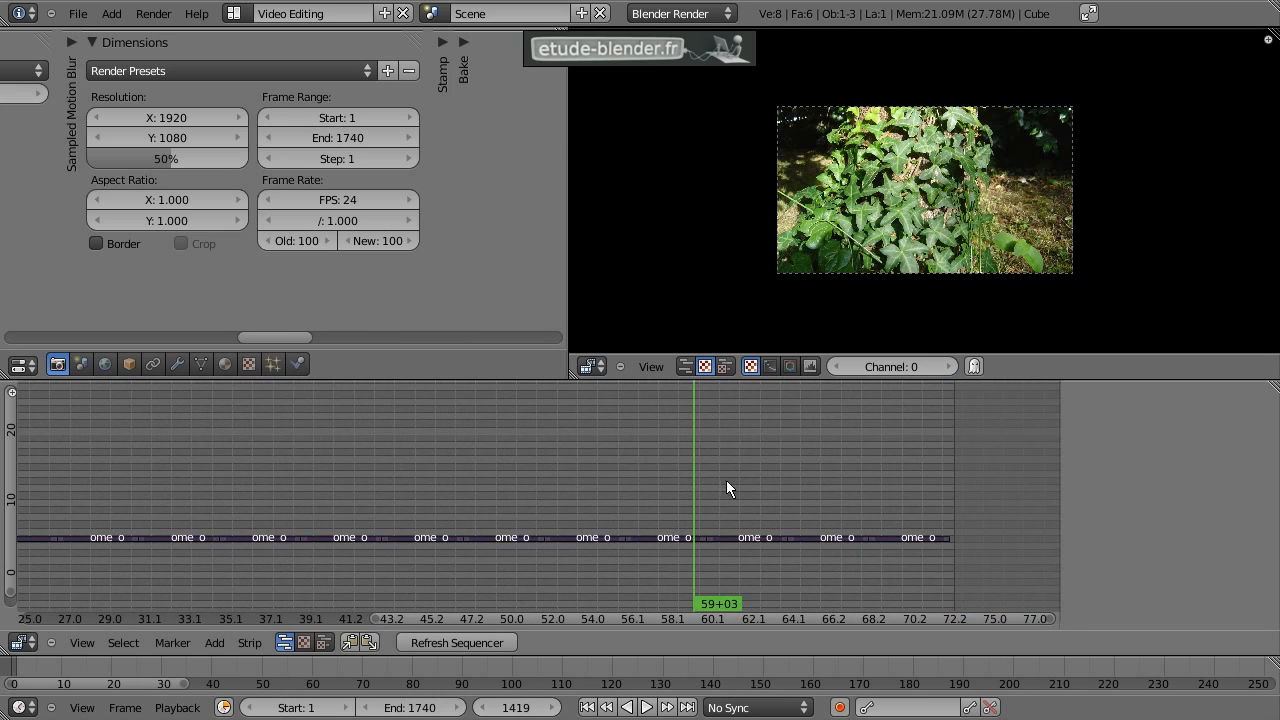
{"action": "key", "text": "alt+a"}
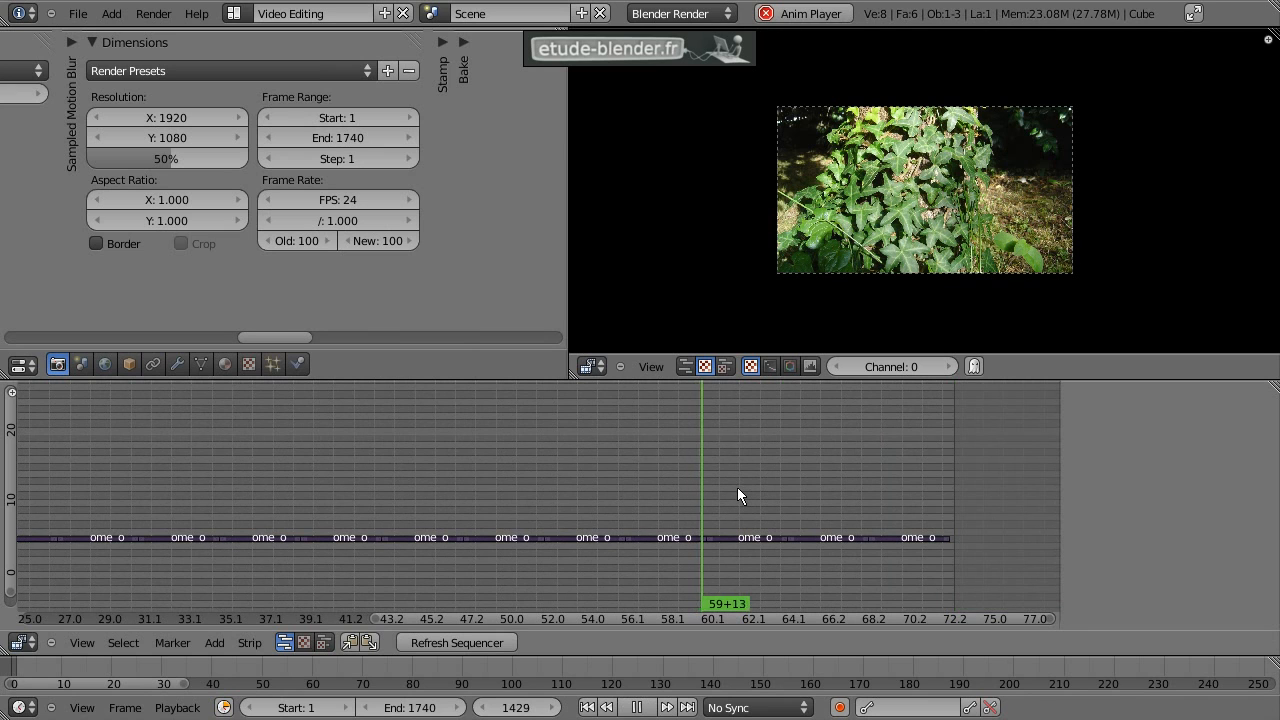
{"action": "key", "text": "Escape"}
Step: Move the second image strip, DSC02012.001, up to channel 11 above the row of image strips
{"action": "middle_click_drag", "start_coordinate": [654, 499], "coordinate": [537, 470]}
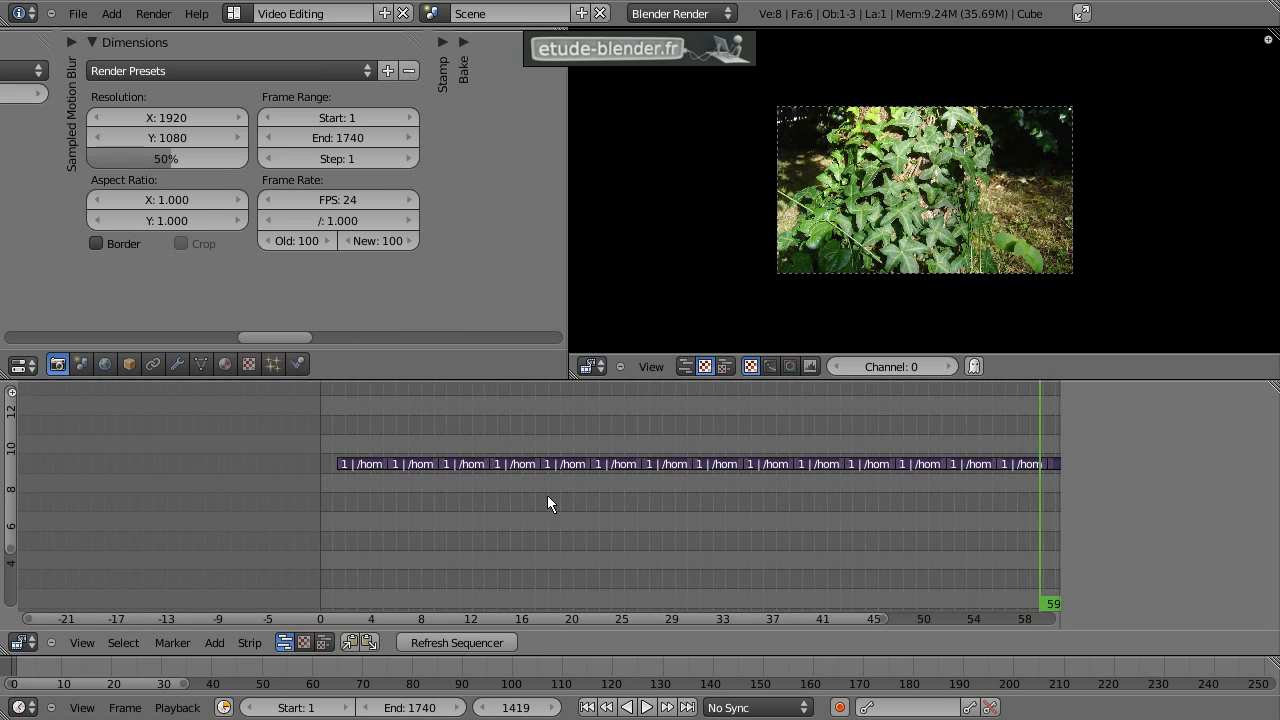
{"action": "middle_click_drag", "start_coordinate": [666, 488], "coordinate": [532, 518], "text": "ctrl"}
{"action": "right_click_drag", "start_coordinate": [502, 497], "coordinate": [561, 457]}
{"action": "mouse_move", "coordinate": [595, 500]}
{"action": "right_mouse_down"}
{"action": "mouse_move", "coordinate": [538, 520]}
{"action": "mouse_move", "coordinate": [603, 506]}
{"action": "right_mouse_up"}
{"action": "right_click", "coordinate": [575, 451]}
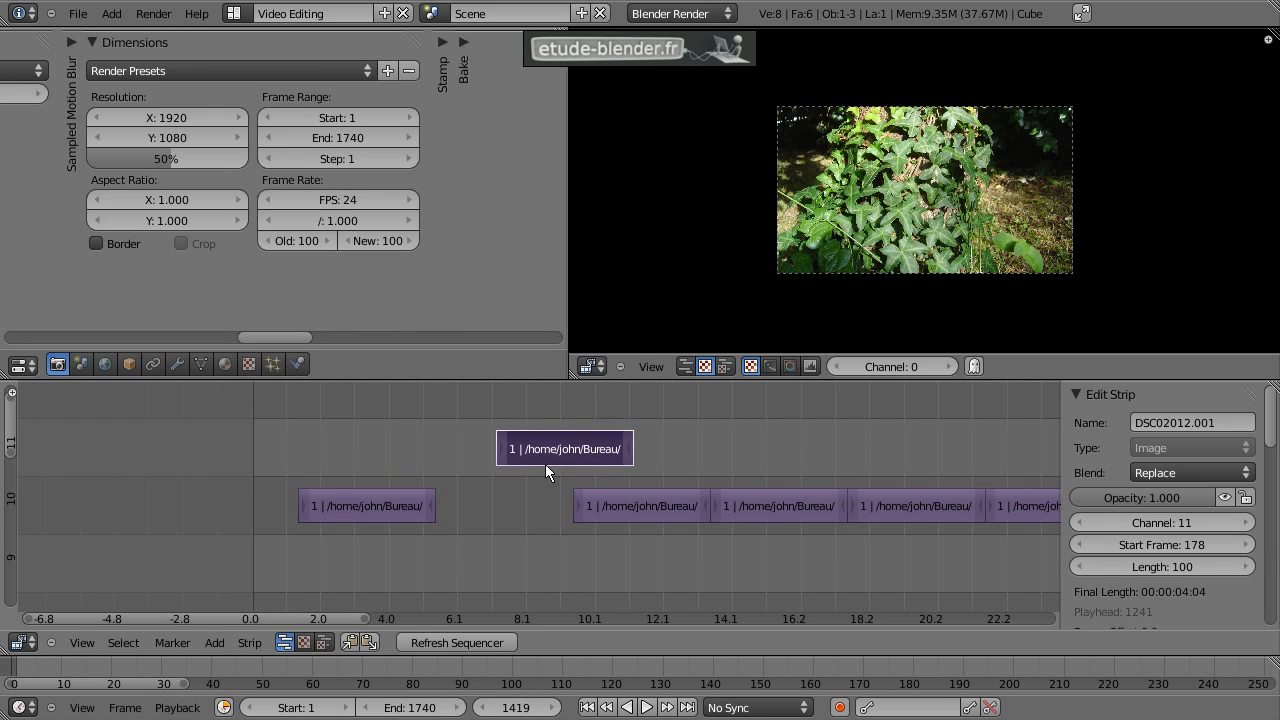
{"action": "right_click_drag", "start_coordinate": [583, 438], "coordinate": [535, 427]}
Step: Move the first image strip, DSC02012.JPG, to start frame 6 on channel 10
{"action": "middle_click_drag", "start_coordinate": [346, 494], "coordinate": [402, 484]}
{"action": "right_click_drag", "start_coordinate": [421, 501], "coordinate": [376, 478]}
{"action": "scroll", "coordinate": [377, 476], "scroll_direction": "up", "scroll_amount": 1}
{"action": "middle_click_drag", "start_coordinate": [377, 474], "coordinate": [428, 490]}
{"action": "scroll", "coordinate": [406, 464], "scroll_direction": "up", "scroll_amount": 1}
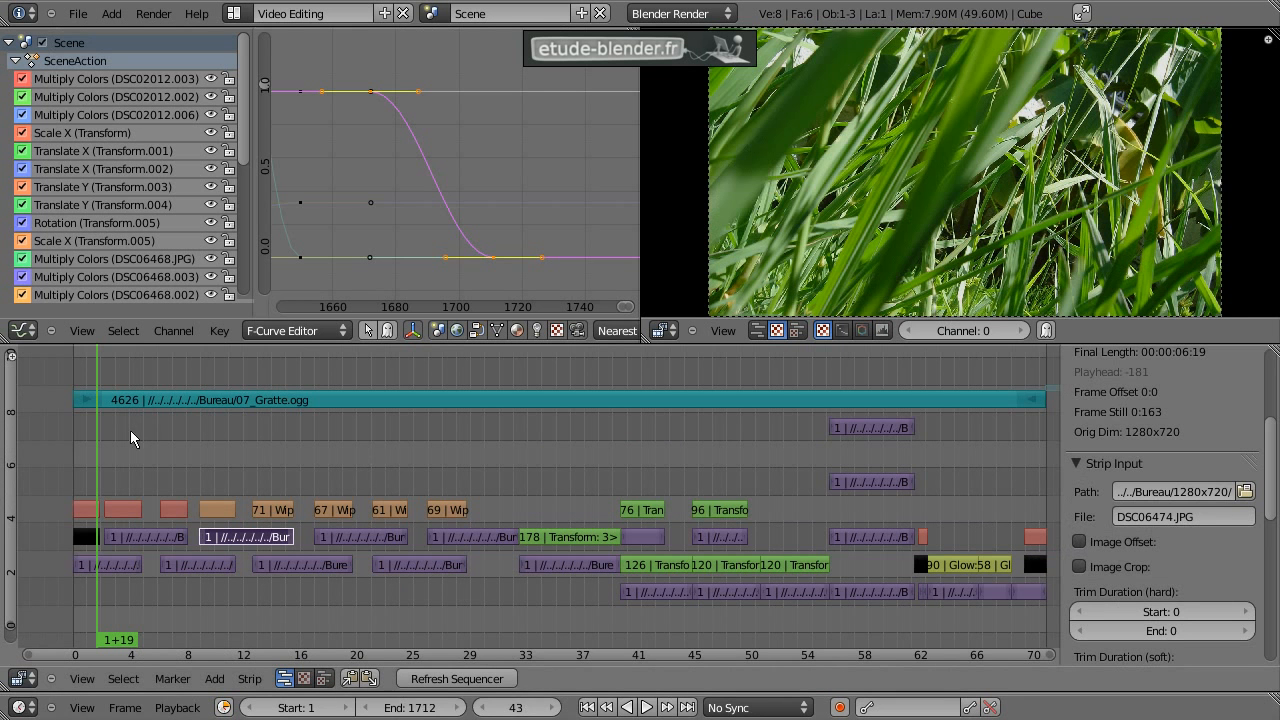
Step: After scrubbing the start of the finished montage, add a Color effect strip on channel 11 at frame 75
{"action": "left_click_drag", "start_coordinate": [130, 430], "coordinate": [77, 442]}
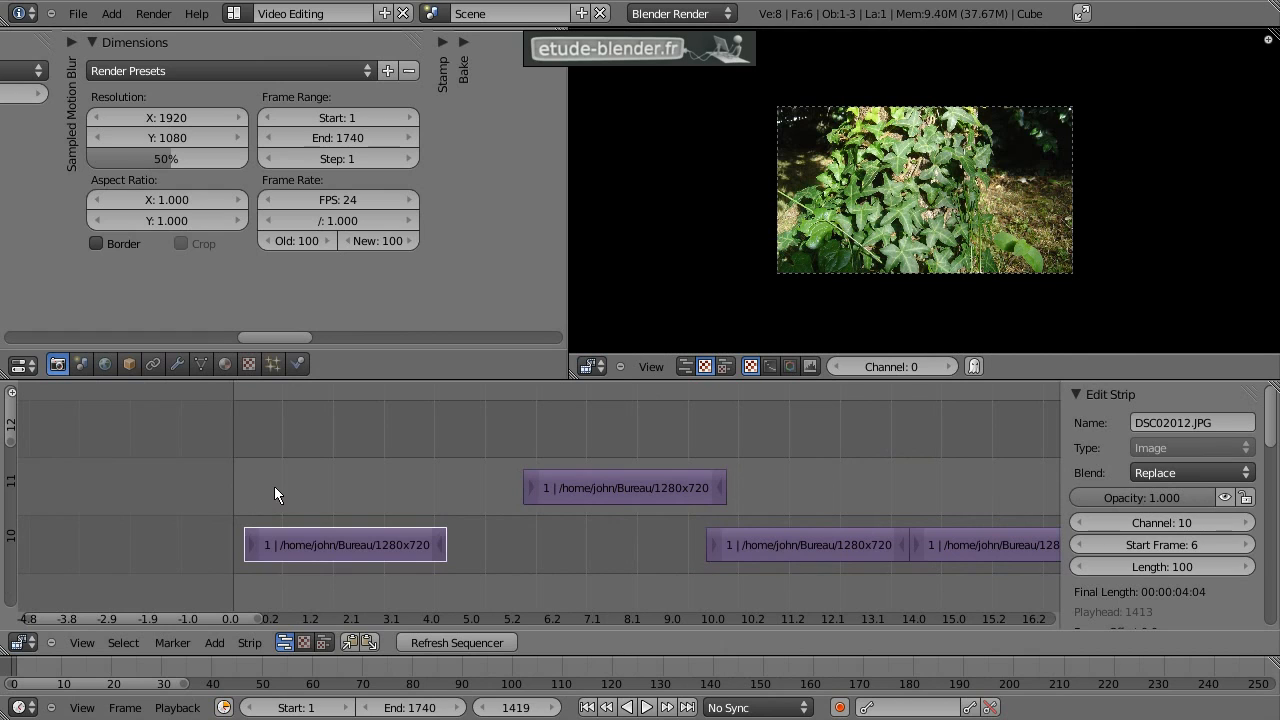
{"action": "key", "text": "shift+a"}
{"action": "mouse_move", "coordinate": [258, 530]}
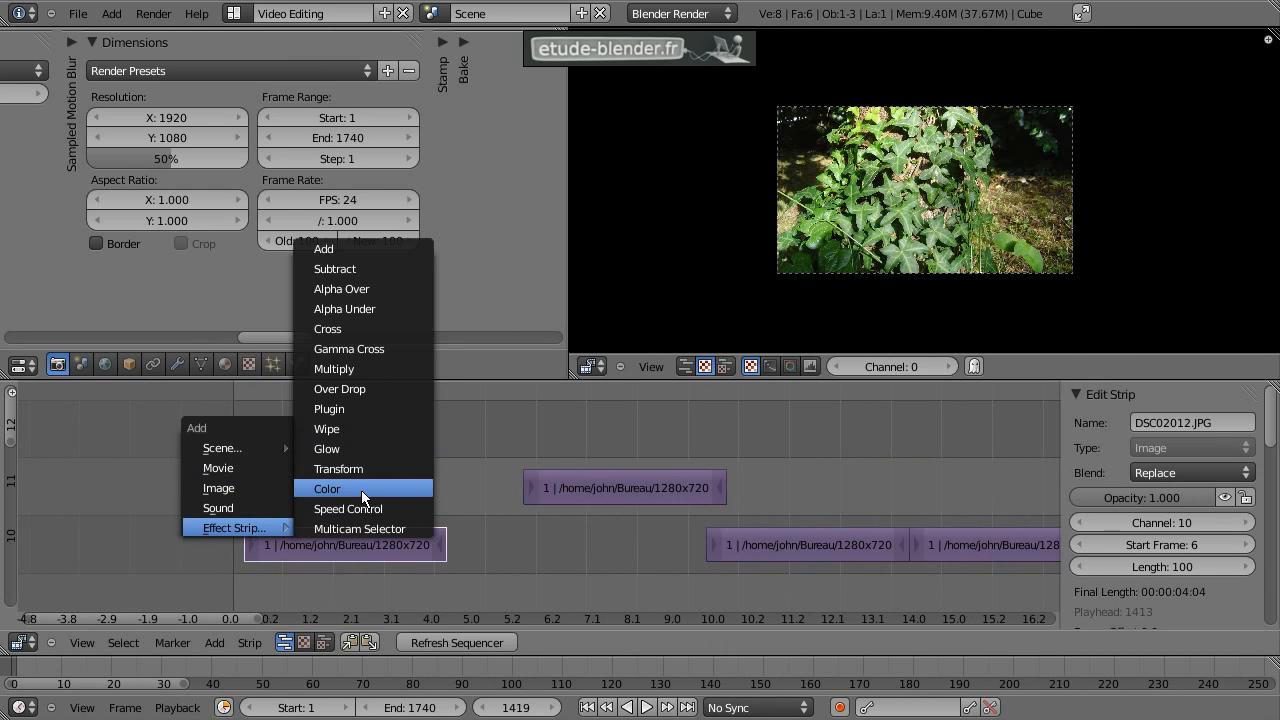
{"action": "left_click", "coordinate": [387, 491]}
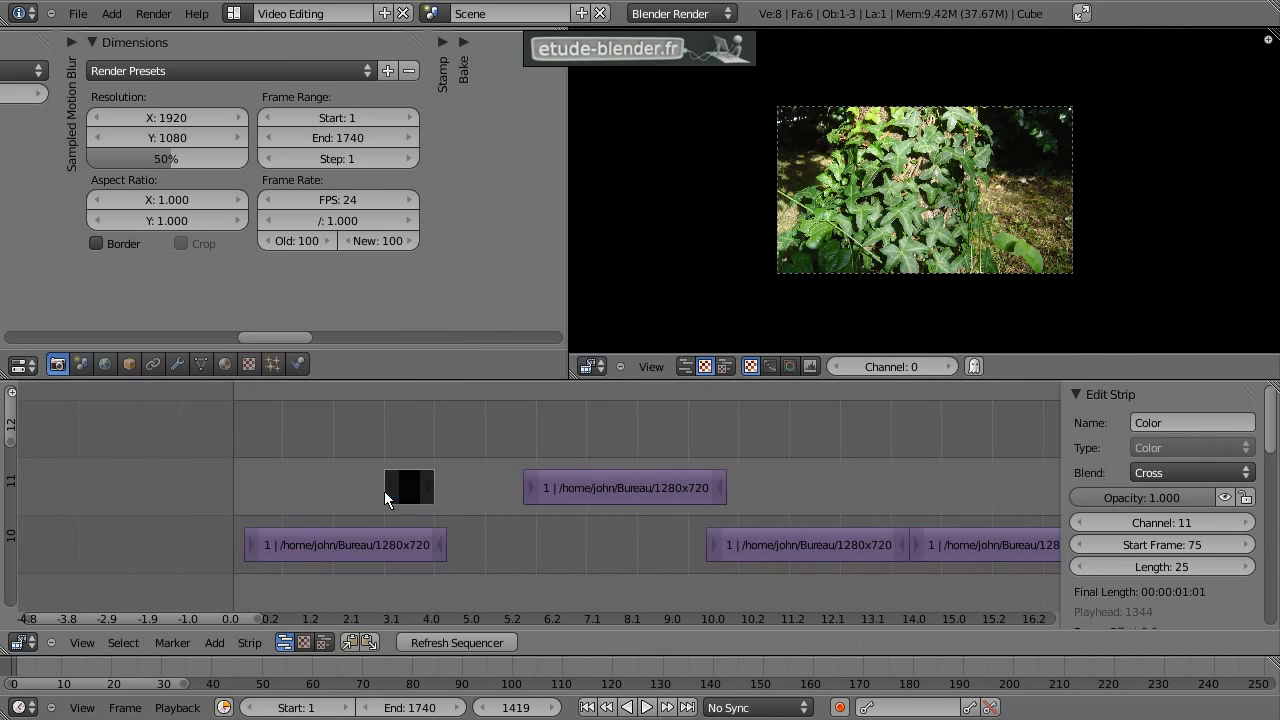
Step: Extend both ends of the Color strip on channel 11 until its length is 63 frames
{"action": "right_click_drag", "start_coordinate": [432, 488], "coordinate": [496, 488]}
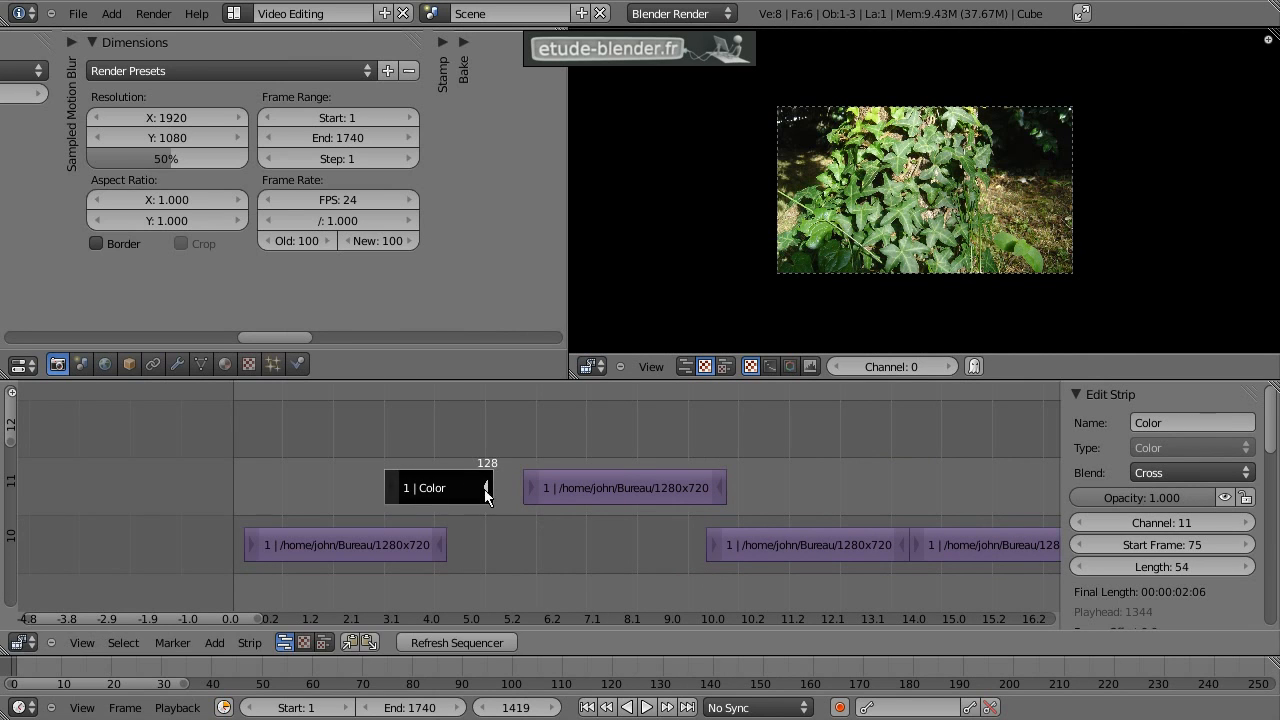
{"action": "right_click_drag", "start_coordinate": [386, 488], "coordinate": [362, 491]}
Step: Try to lengthen the second image strip on channel 11 to 136 frames, and undo the change
{"action": "right_click", "coordinate": [687, 501]}
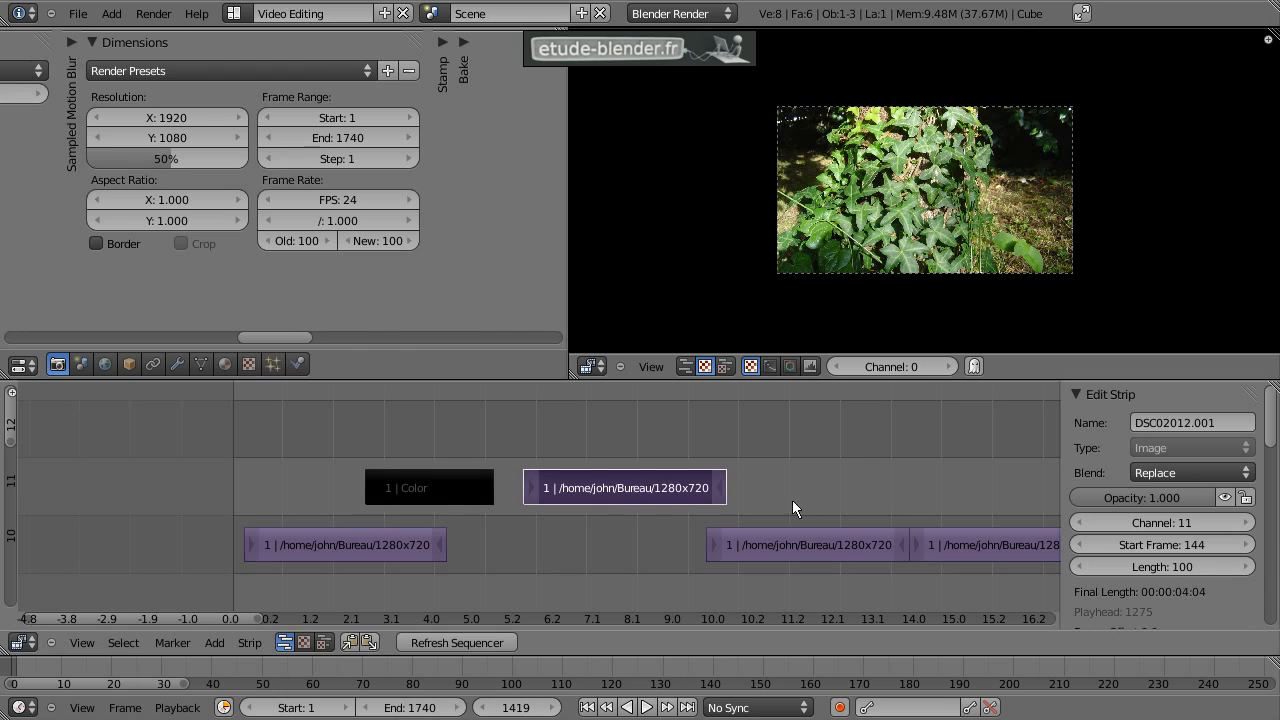
{"action": "right_click_drag", "start_coordinate": [723, 491], "coordinate": [779, 490]}
{"action": "left_click", "coordinate": [660, 437]}
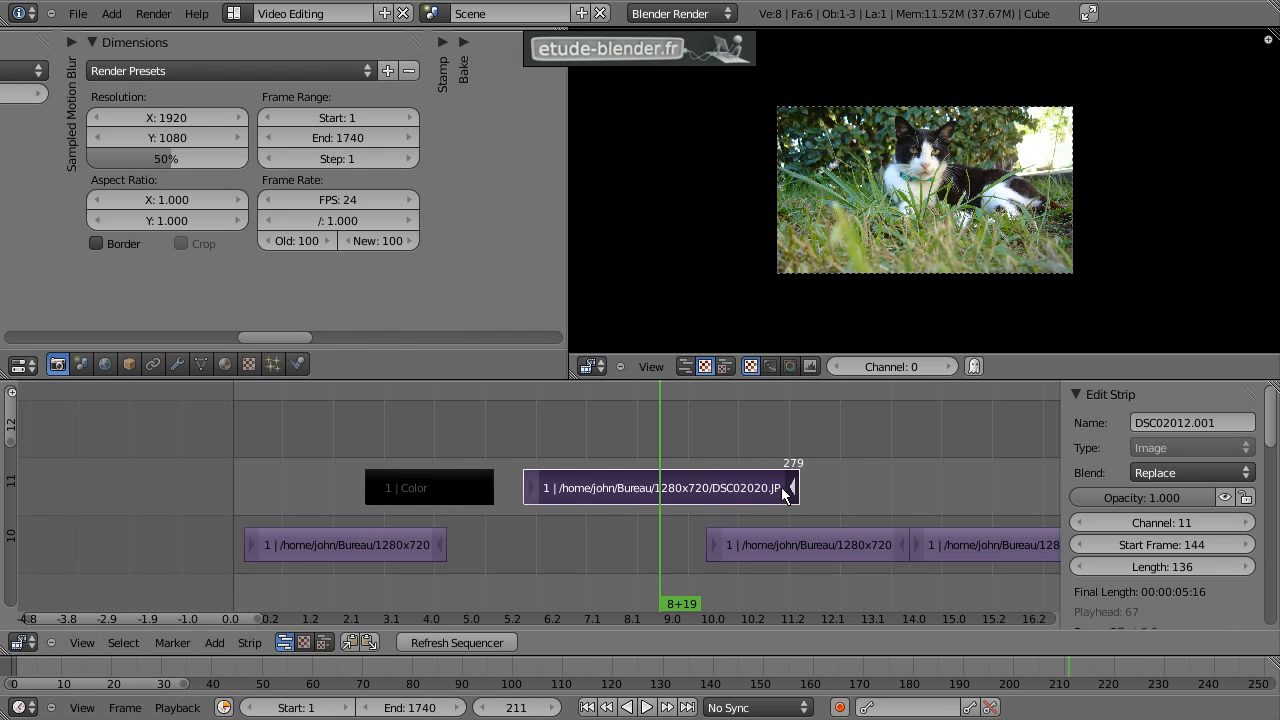
{"action": "key", "text": "ctrl+z"}
{"action": "key", "text": "ctrl+z"}
{"action": "key", "text": "ctrl+z"}
Step: Move the Color strip to start frame 1 and the first image strip, DSC02012.JPG, to start frame 25 on channel 10
{"action": "right_click_drag", "start_coordinate": [420, 475], "coordinate": [306, 482]}
{"action": "right_click_drag", "start_coordinate": [306, 533], "coordinate": [358, 544]}
Step: Try a lighter colour on the Color strip, and set it back to black
{"action": "right_click", "coordinate": [290, 481]}
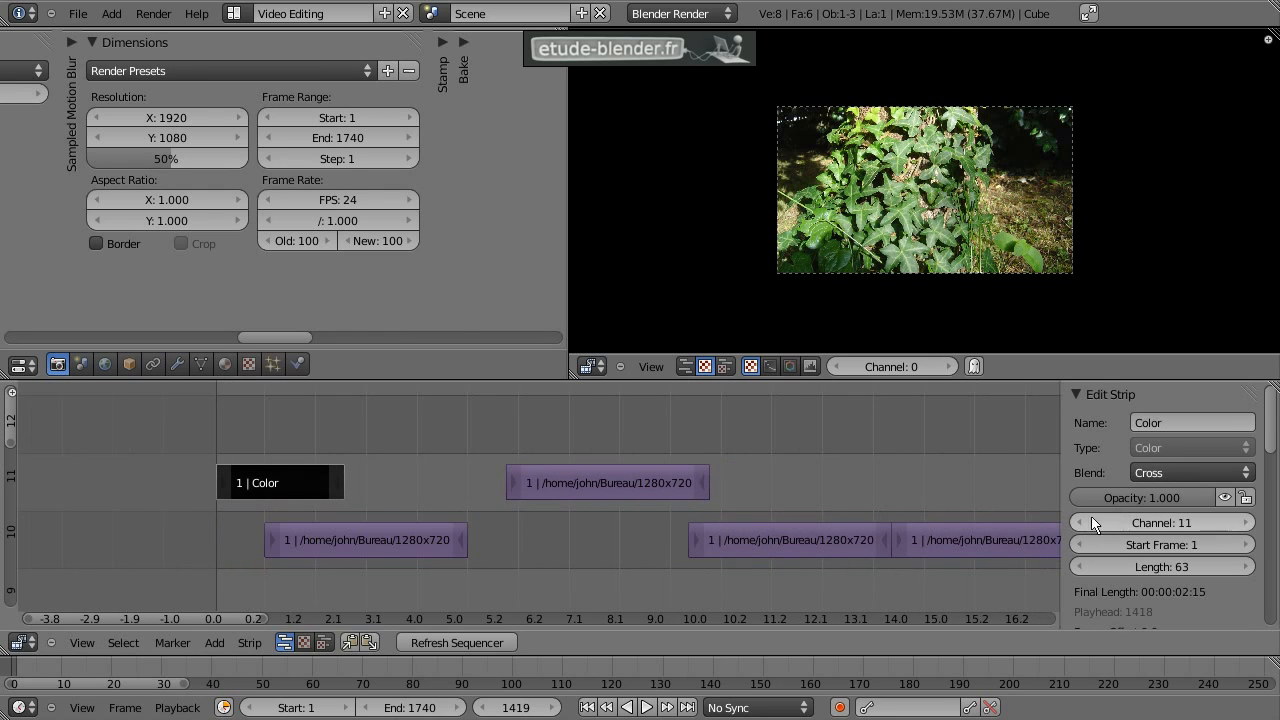
{"action": "scroll", "coordinate": [1126, 520], "scroll_direction": "down", "scroll_amount": 4}
{"action": "left_click", "coordinate": [1211, 552]}
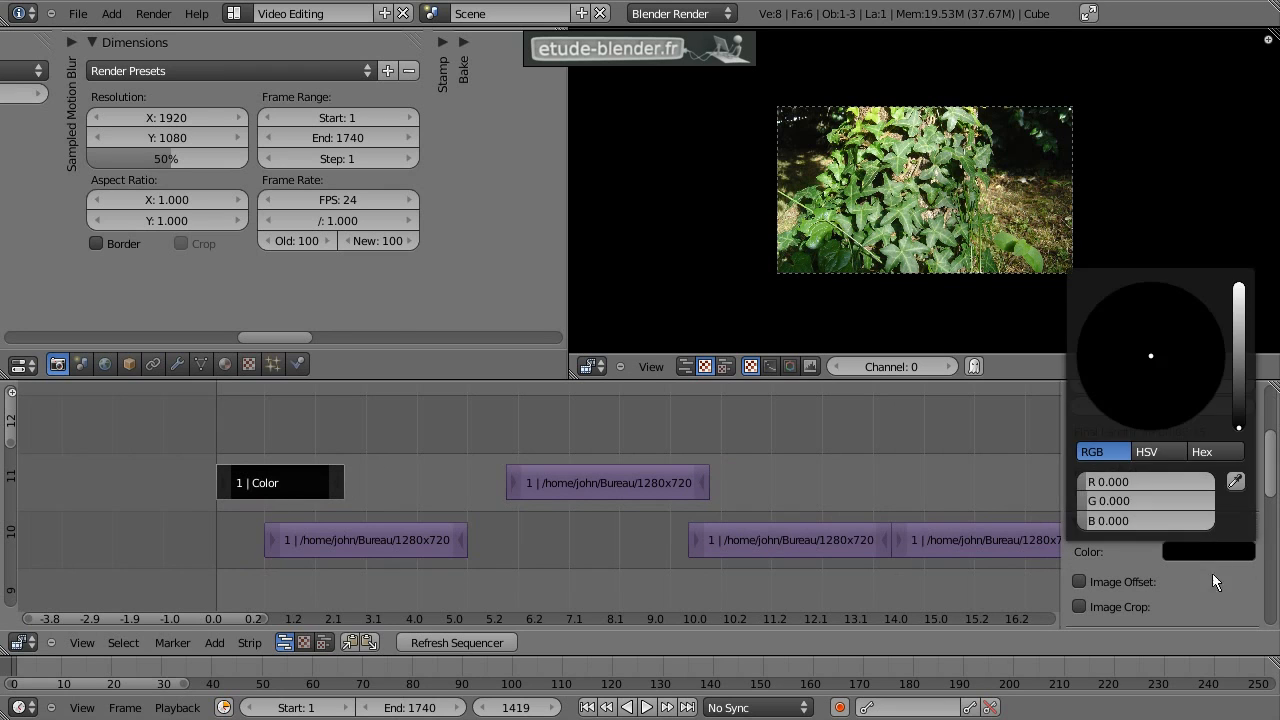
{"action": "left_click", "coordinate": [1192, 550]}
{"action": "mouse_move", "coordinate": [1239, 427]}
{"action": "left_mouse_down"}
{"action": "mouse_move", "coordinate": [1239, 300]}
{"action": "mouse_move", "coordinate": [1239, 325]}
{"action": "mouse_move", "coordinate": [1110, 330]}
{"action": "mouse_move", "coordinate": [1158, 385]}
{"action": "mouse_move", "coordinate": [1197, 342]}
{"action": "mouse_move", "coordinate": [1163, 370]}
{"action": "left_mouse_up"}
{"action": "left_click_drag", "start_coordinate": [1243, 350], "coordinate": [1240, 430]}
Step: Add a Cross effect strip from the Color strip to the first image strip, and scrub through the fade to frame 48
{"action": "scroll", "coordinate": [369, 467], "scroll_direction": "right", "scroll_amount": 1, "text": "ctrl"}
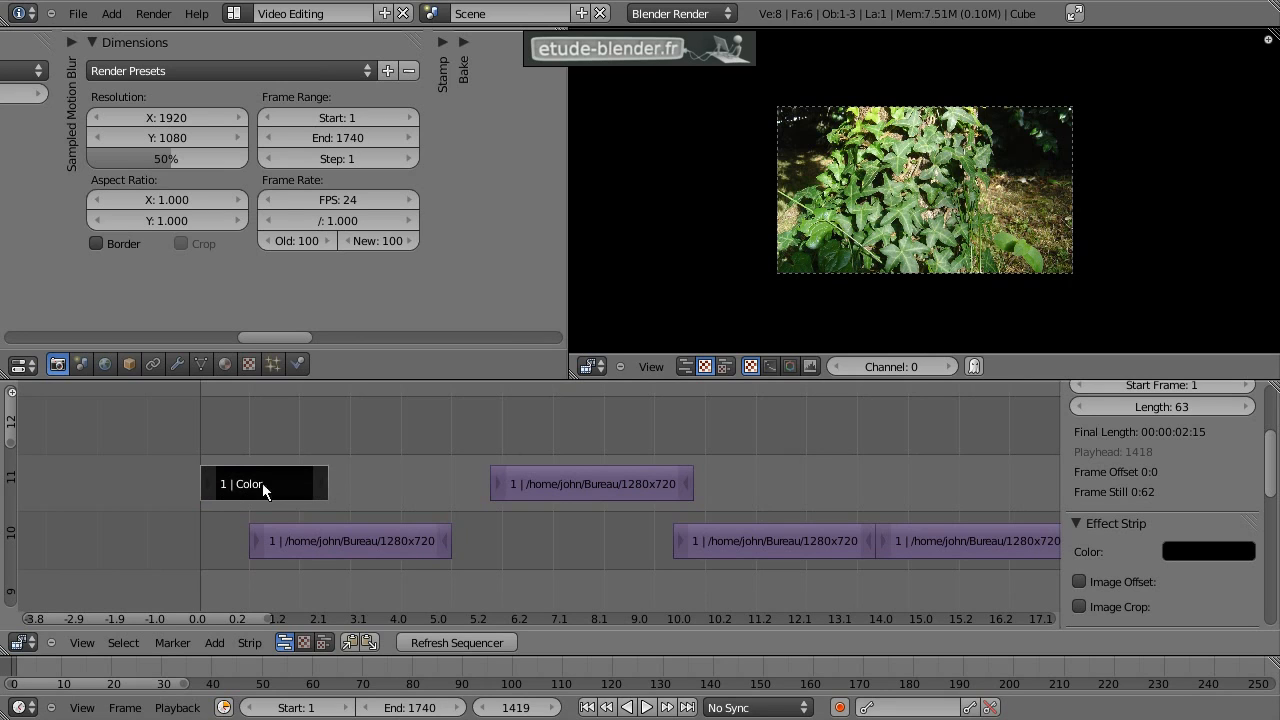
{"action": "left_click", "coordinate": [372, 542]}
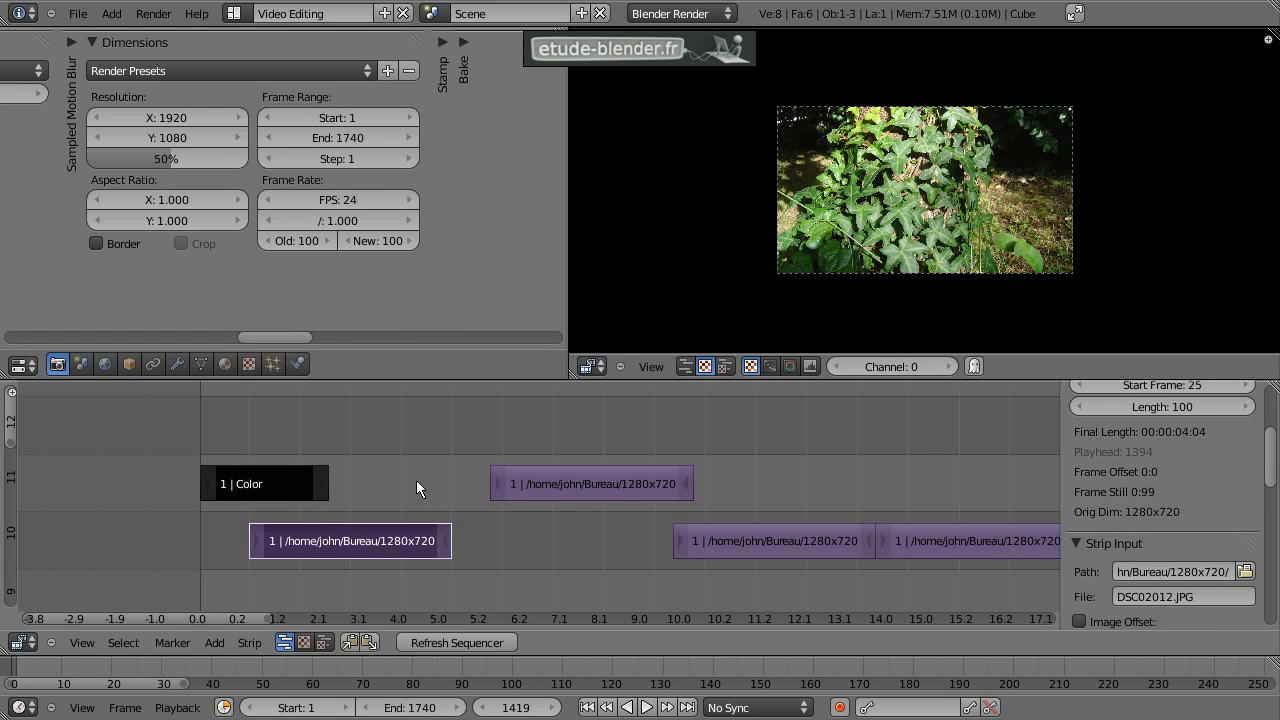
{"action": "key", "text": "shift+a"}
{"action": "mouse_move", "coordinate": [415, 481]}
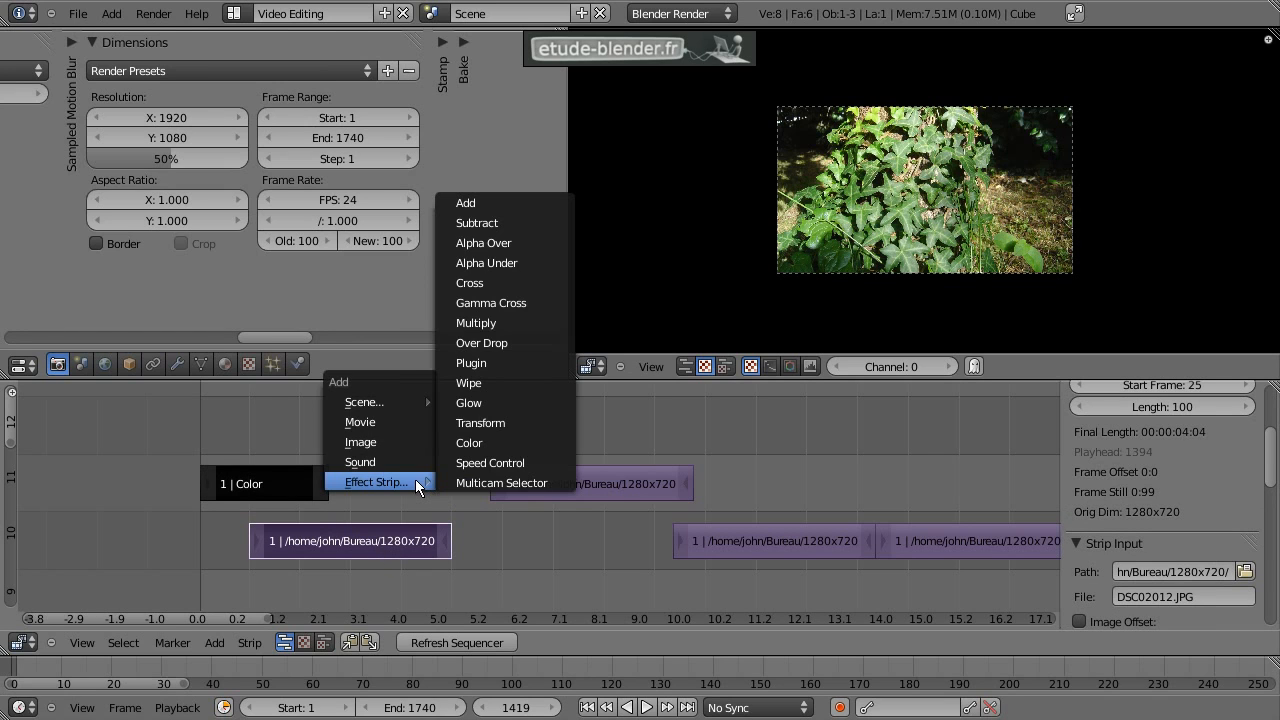
{"action": "left_click", "coordinate": [511, 282]}
{"action": "scroll", "coordinate": [362, 477], "scroll_direction": "up", "scroll_amount": 1}
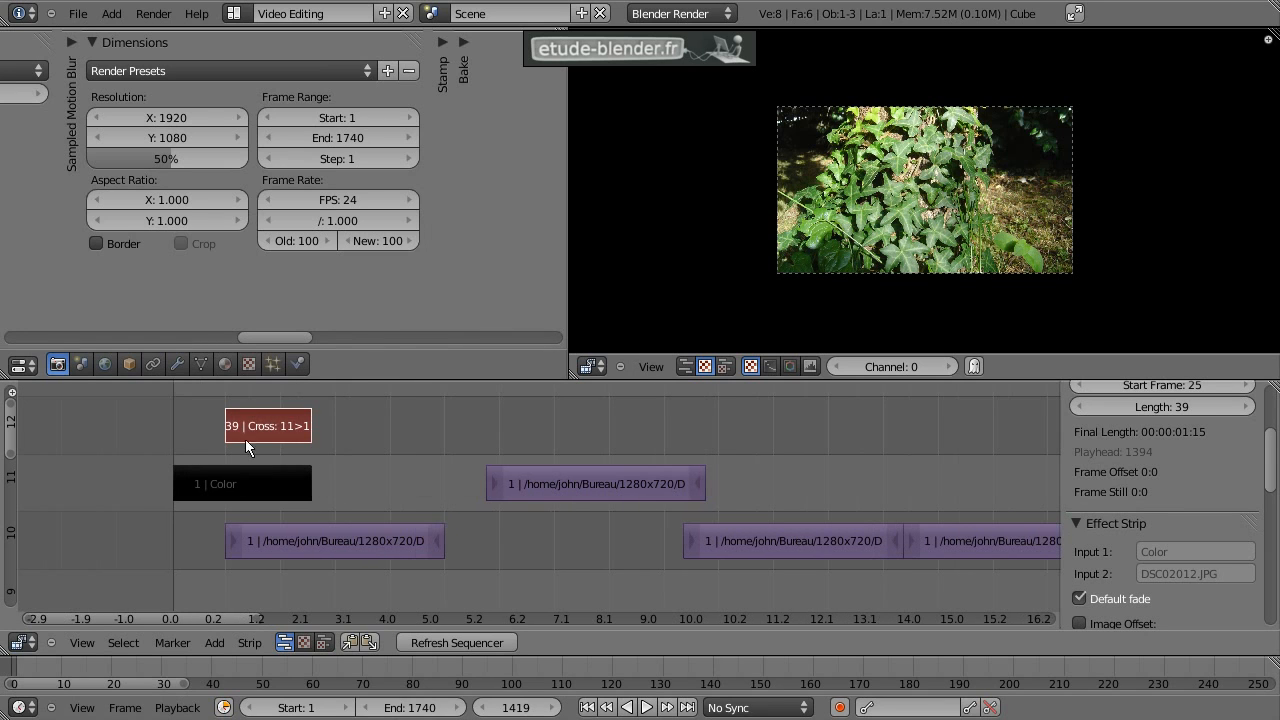
{"action": "left_click_drag", "start_coordinate": [201, 428], "coordinate": [274, 440]}
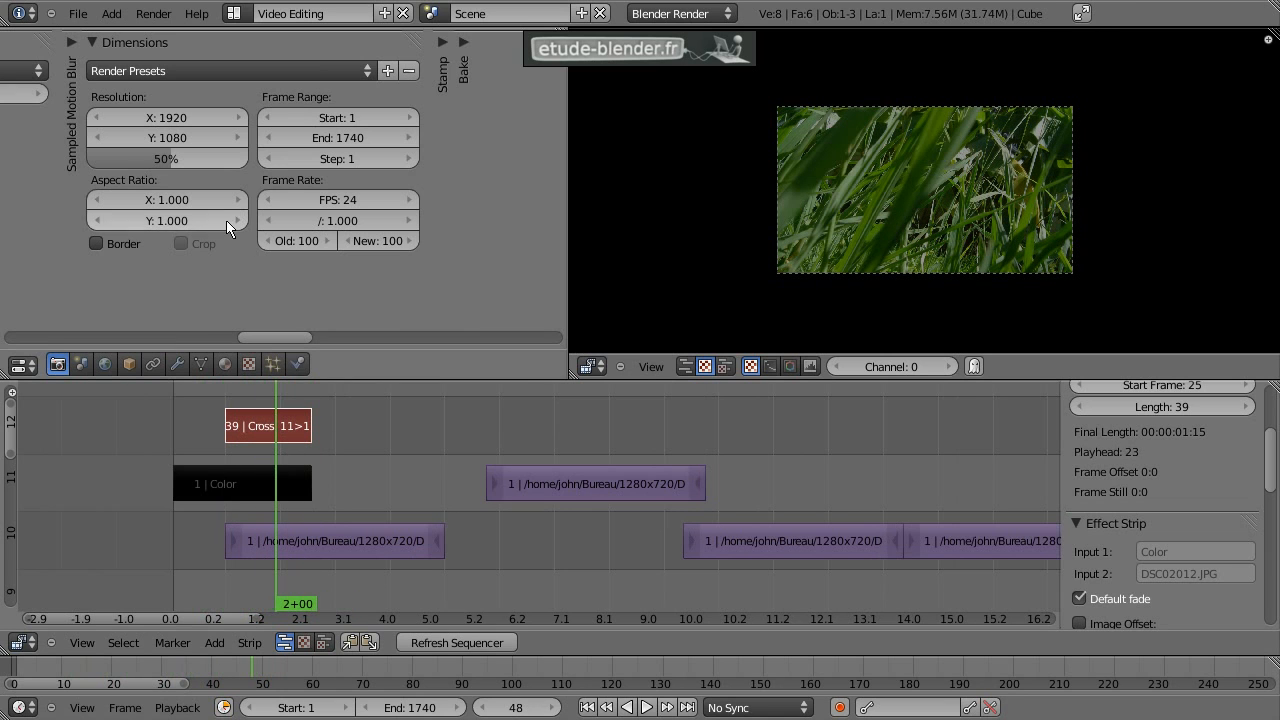
Step: Set the render resolution to 1280 by 720
{"action": "left_click", "coordinate": [178, 118]}
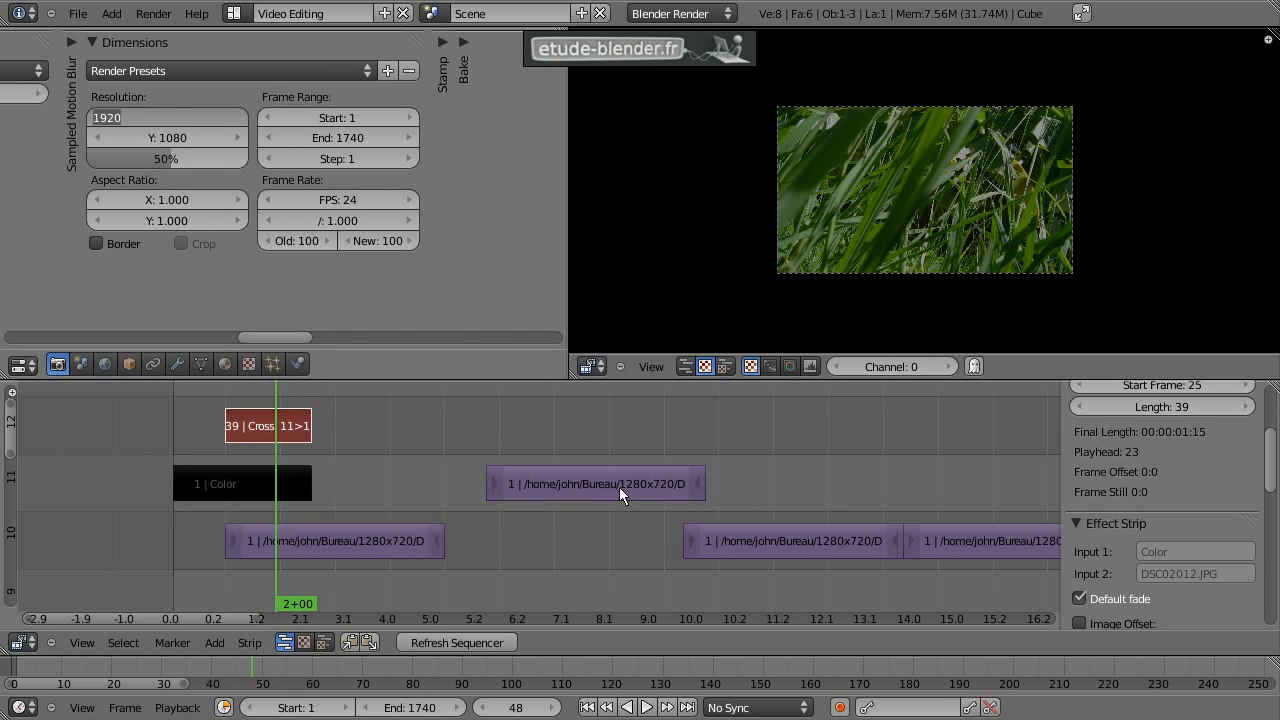
{"action": "key", "text": "Return"}
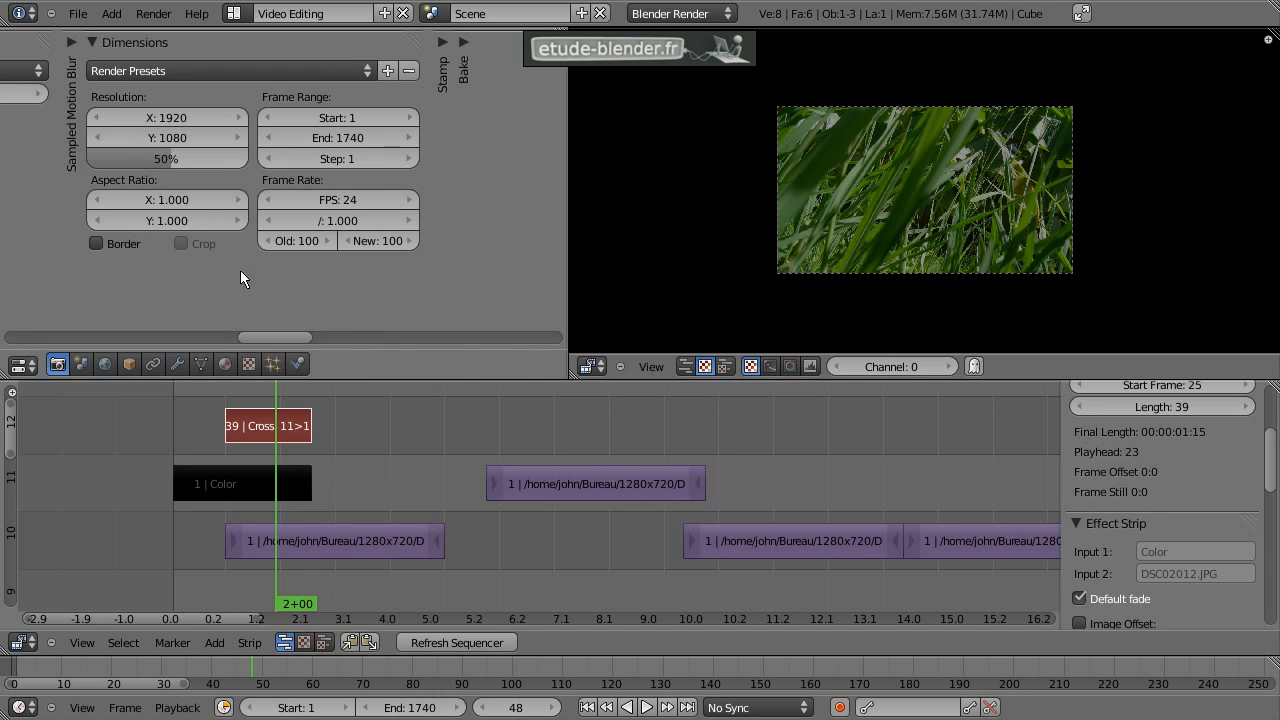
{"action": "left_click", "coordinate": [164, 117]}
{"action": "type", "text": "1280"}
{"action": "key", "text": "Return"}
{"action": "left_click", "coordinate": [167, 137]}
{"action": "type", "text": "720"}
{"action": "key", "text": "Return"}
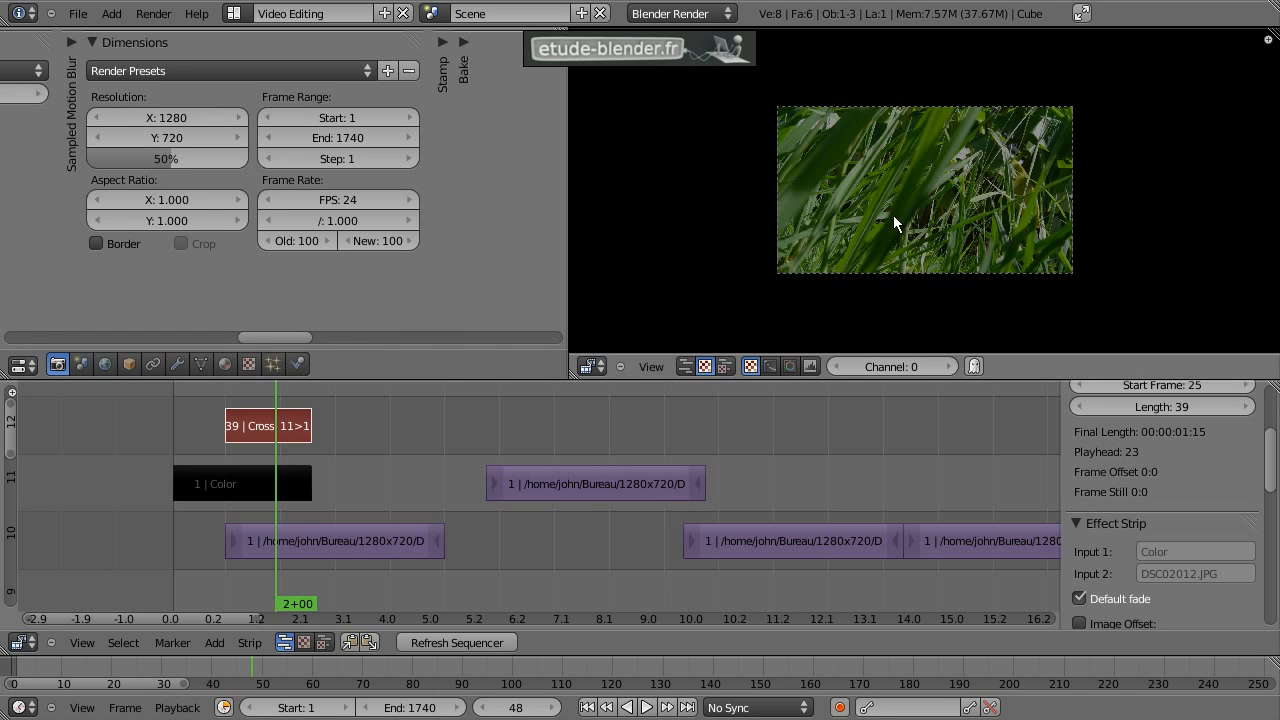
Step: Set the render resolution percentage to 40% and enlarge the sequencer area
{"action": "scroll", "coordinate": [893, 215], "scroll_direction": "up", "scroll_amount": 4}
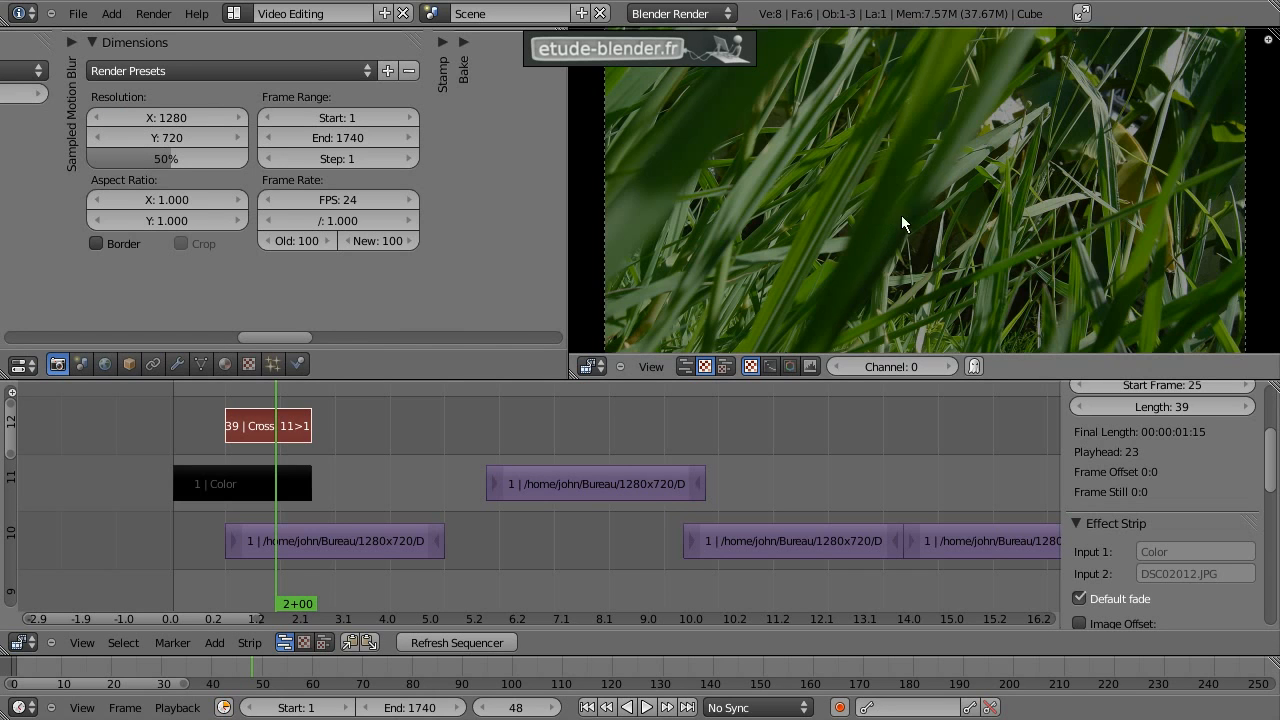
{"action": "middle_click_drag", "start_coordinate": [946, 167], "coordinate": [930, 190]}
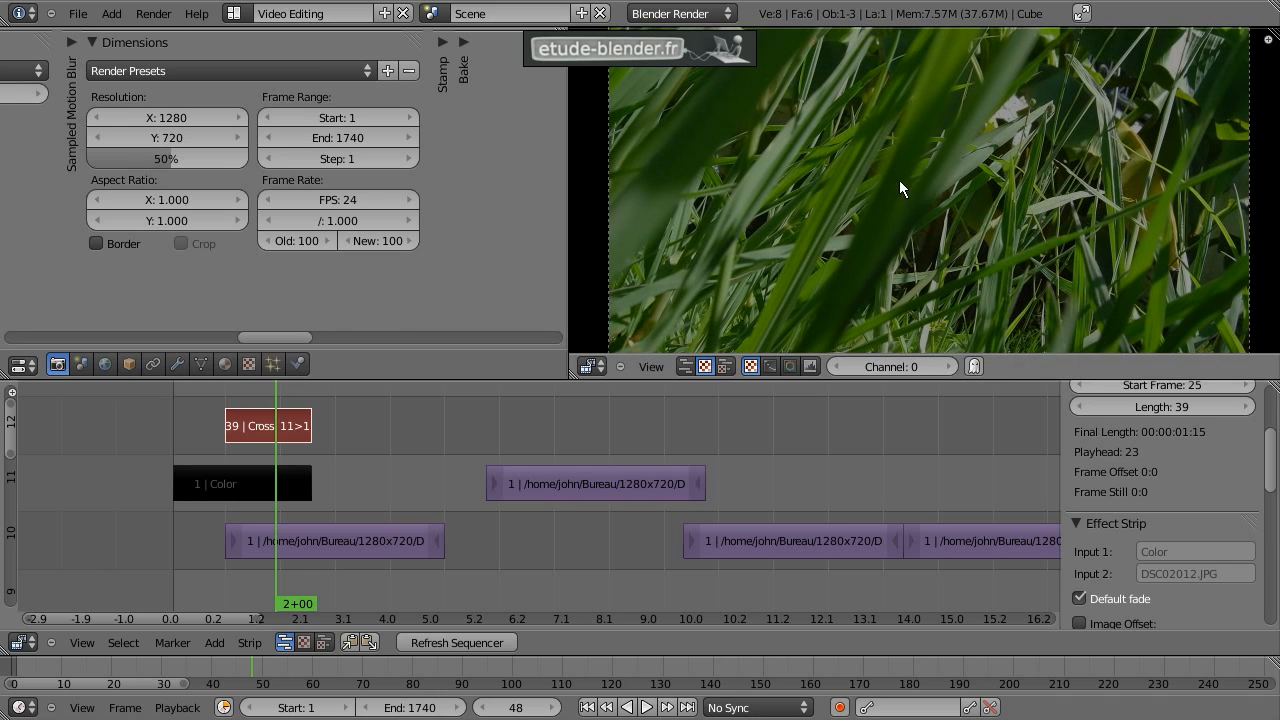
{"action": "left_click", "coordinate": [168, 161]}
{"action": "type", "text": "40"}
{"action": "key", "text": "Return"}
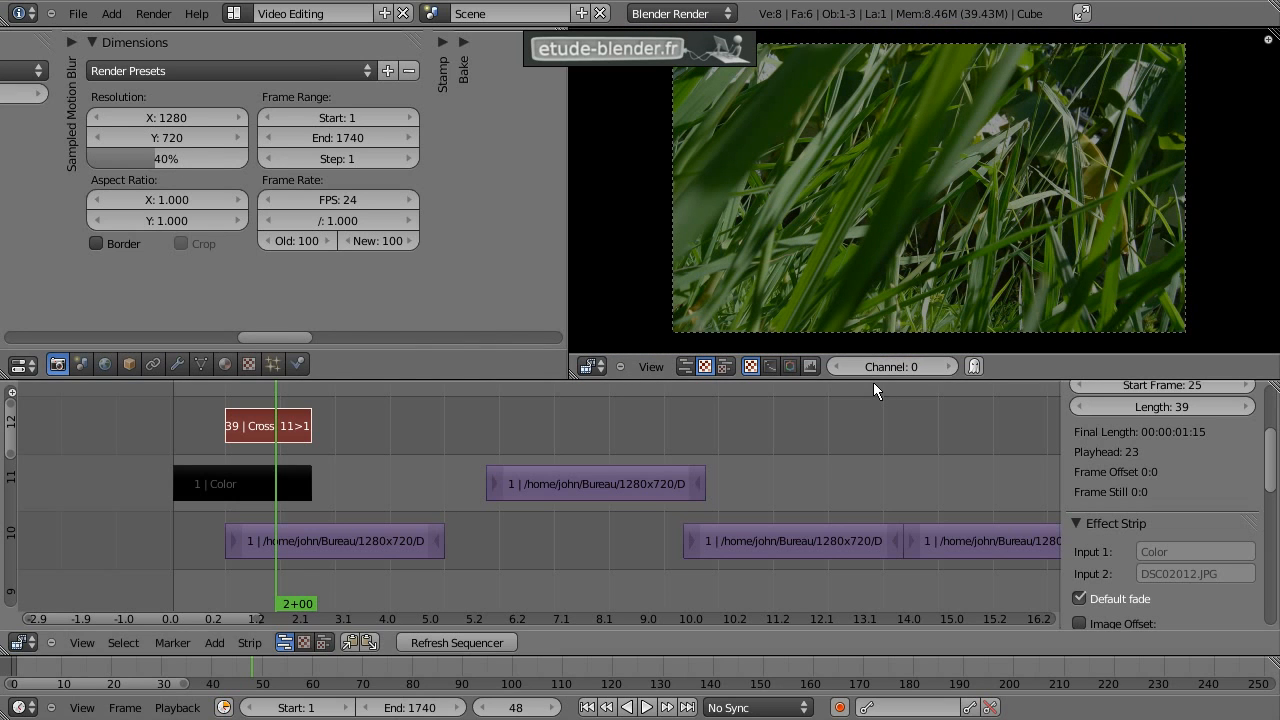
{"action": "left_click_drag", "start_coordinate": [873, 380], "coordinate": [874, 340]}
Step: Play the opening fade from black from frame 13 to check the Cross transition
{"action": "mouse_move", "coordinate": [206, 389]}
{"action": "left_mouse_down"}
{"action": "mouse_move", "coordinate": [296, 402]}
{"action": "mouse_move", "coordinate": [199, 406]}
{"action": "left_mouse_up"}
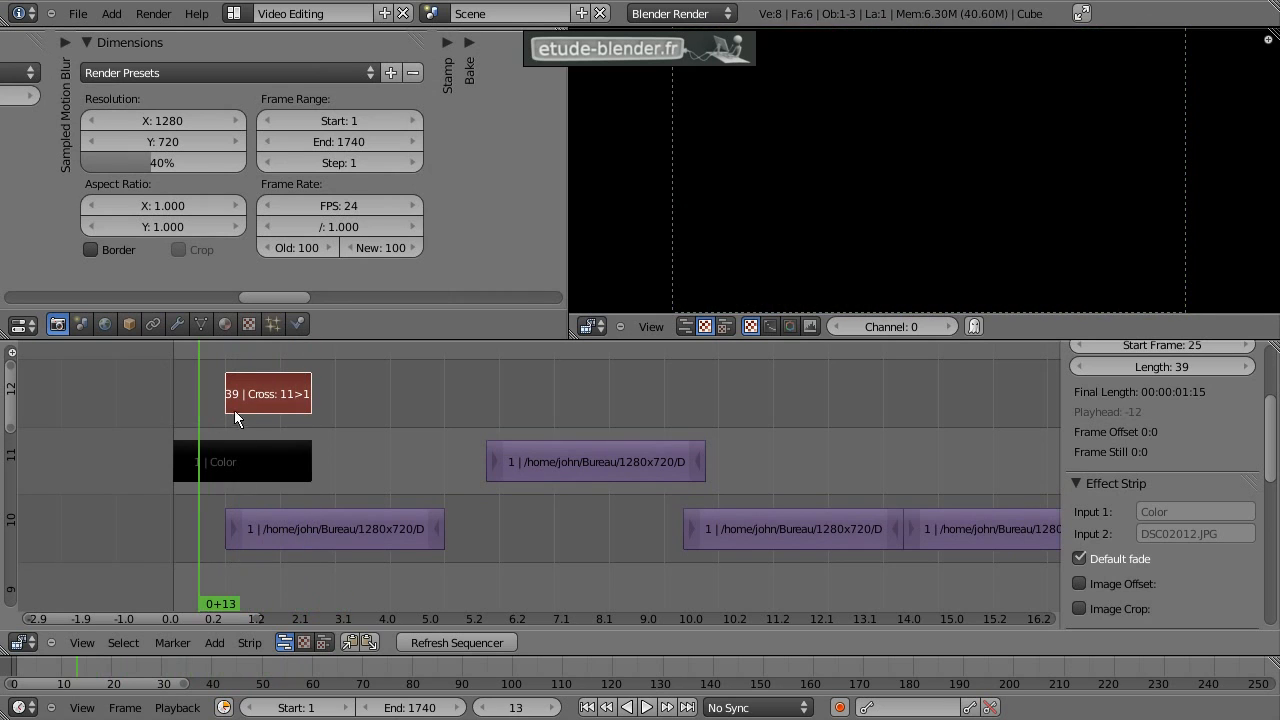
{"action": "key", "text": "alt+a"}
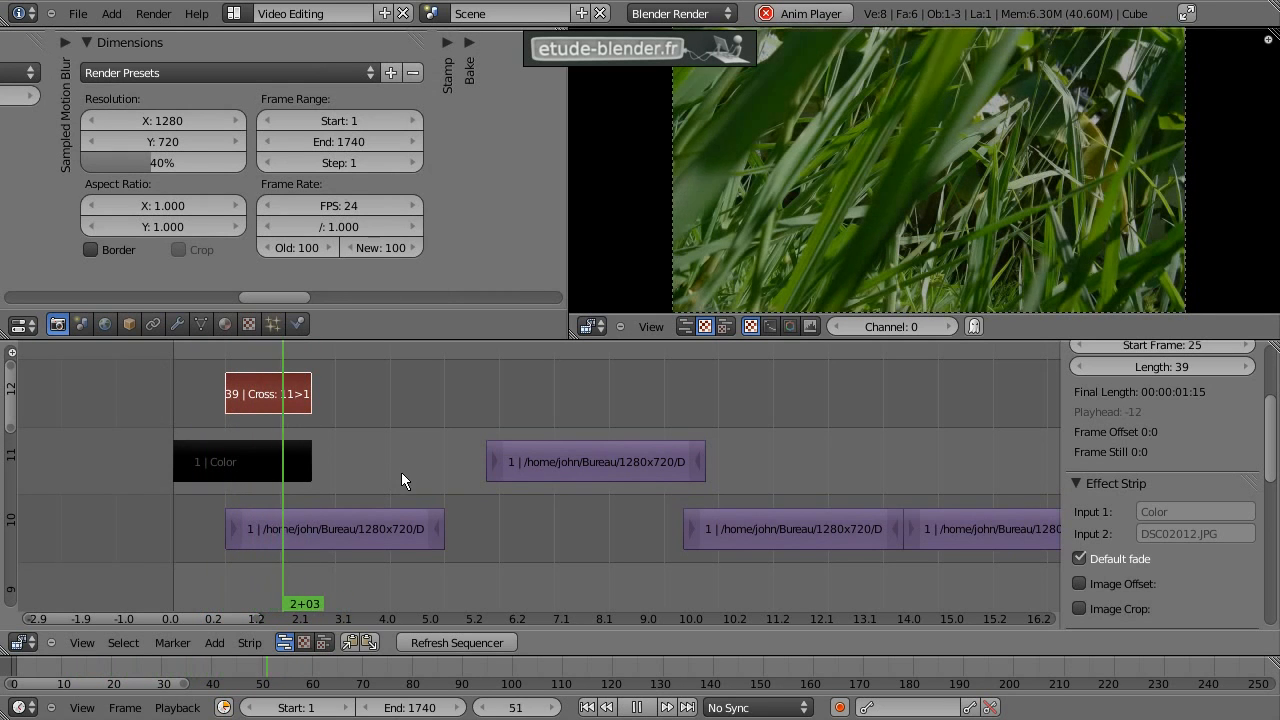
{"action": "key", "text": "alt+a"}
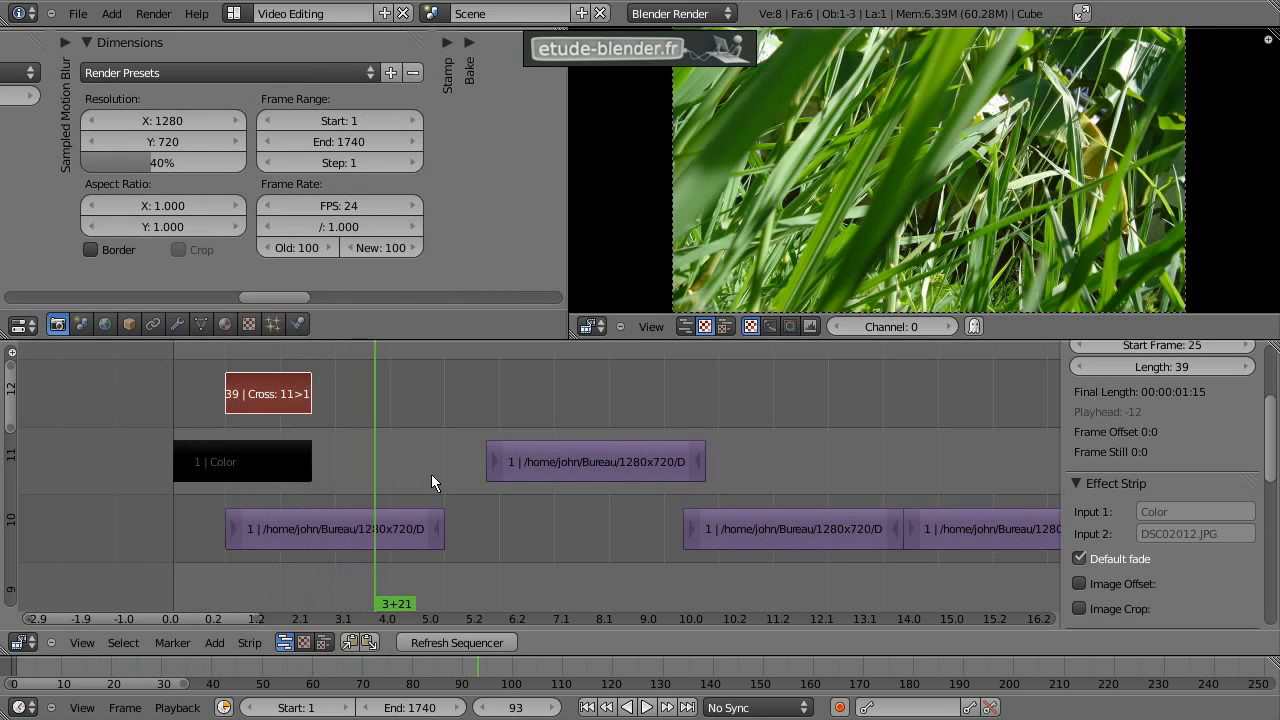
{"action": "key", "text": "alt+a"}
{"action": "left_click", "coordinate": [205, 386]}
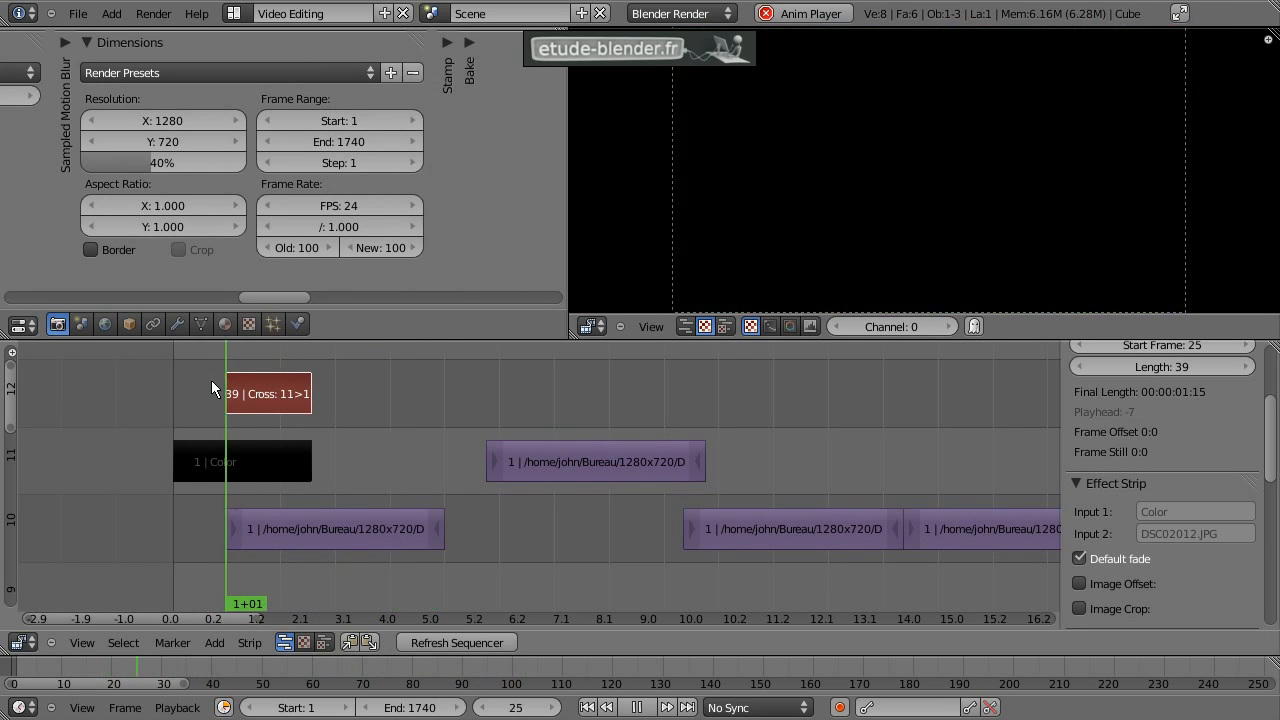
{"action": "key", "text": "alt+a"}
{"action": "left_click_drag", "start_coordinate": [219, 394], "coordinate": [248, 420]}
Step: Lengthen the first image strip to 118 frames and move the second one, DSC02020.JPG, to start frame 107 so they overlap
{"action": "right_click_drag", "start_coordinate": [452, 505], "coordinate": [500, 505]}
{"action": "right_click_drag", "start_coordinate": [617, 454], "coordinate": [523, 459]}
{"action": "right_click", "coordinate": [420, 507]}
{"action": "left_click_drag", "start_coordinate": [487, 416], "coordinate": [371, 424]}
{"action": "key", "text": "alt+a"}
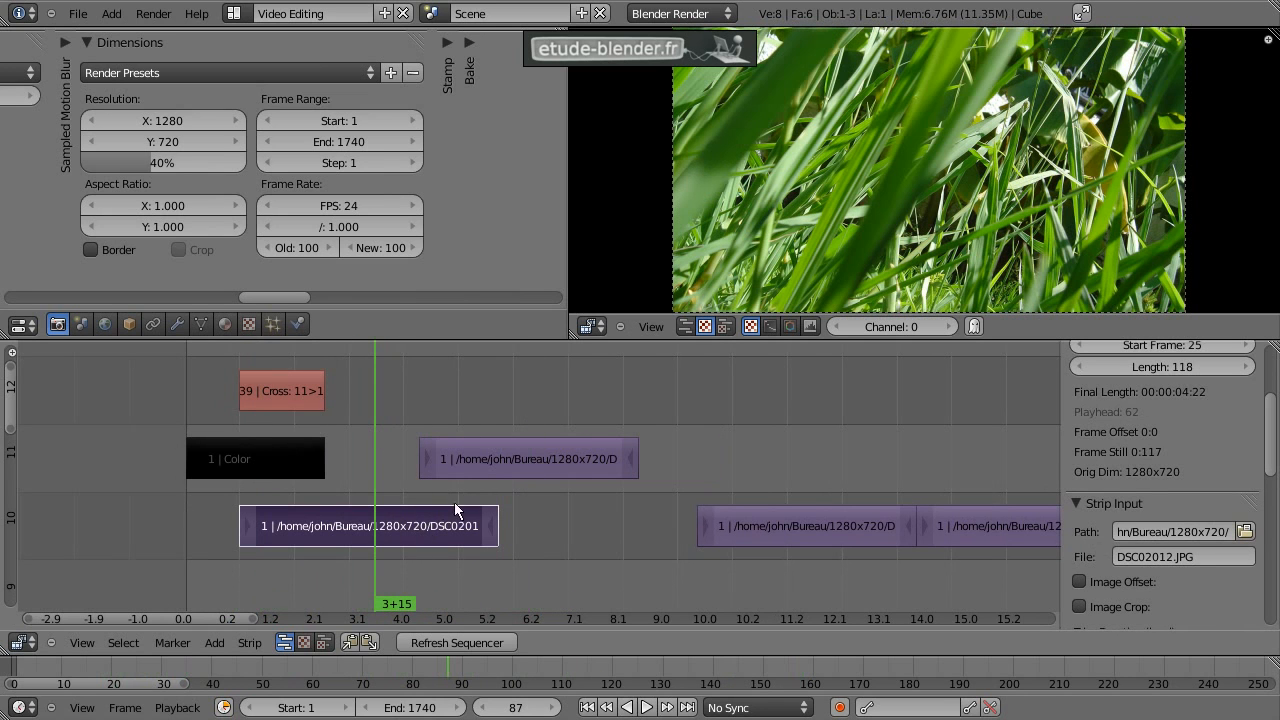
Step: Add a Cross effect strip from the first image strip to the second image strip
{"action": "right_click", "coordinate": [513, 459]}
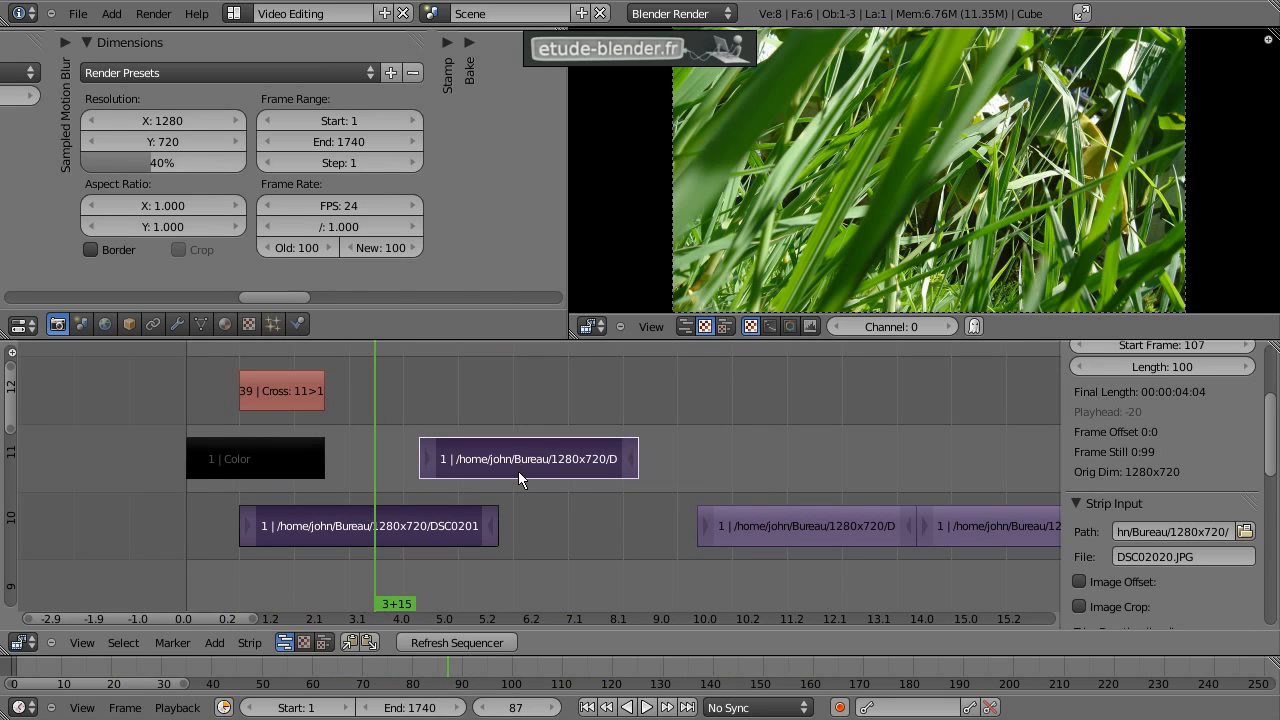
{"action": "key", "text": "shift+a"}
{"action": "key", "text": "Escape"}
{"action": "key", "text": "shift+a"}
{"action": "left_click", "coordinate": [583, 280]}
{"action": "mouse_move", "coordinate": [395, 430]}
{"action": "left_mouse_down"}
{"action": "mouse_move", "coordinate": [398, 418]}
{"action": "mouse_move", "coordinate": [513, 429]}
{"action": "mouse_move", "coordinate": [398, 426]}
{"action": "left_mouse_up"}
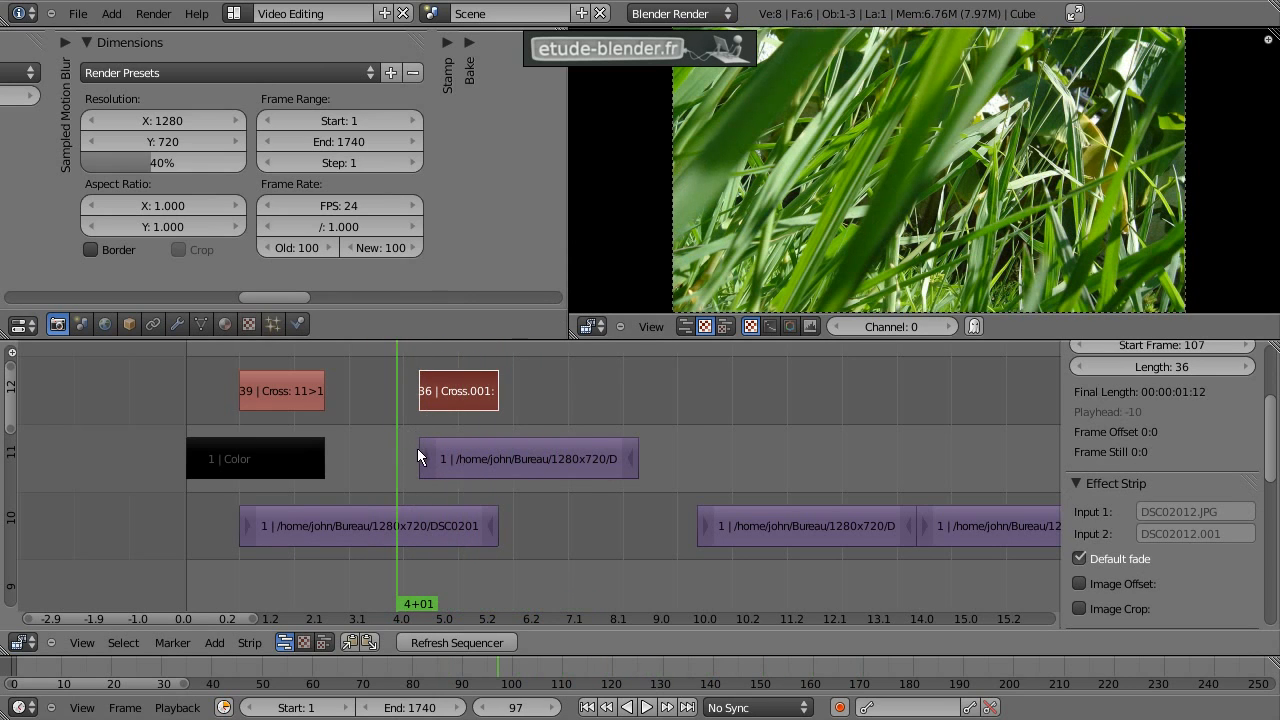
Step: Extend the second image strip's start earlier, set the first image strip's length to 111 frames, and scrub through their Cross transition
{"action": "right_click", "coordinate": [429, 463]}
{"action": "right_click_drag", "start_coordinate": [428, 461], "coordinate": [392, 457]}
{"action": "right_click_drag", "start_coordinate": [502, 536], "coordinate": [544, 536]}
{"action": "left_click_drag", "start_coordinate": [398, 430], "coordinate": [379, 449]}
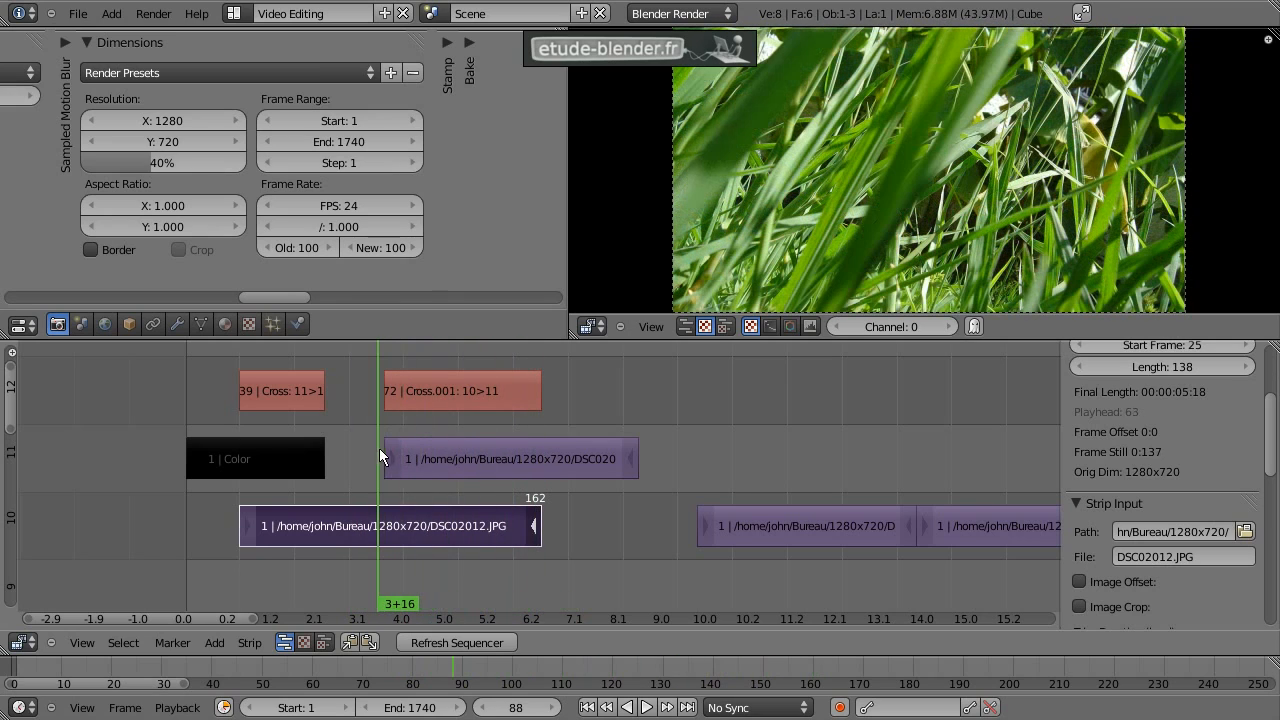
{"action": "right_click_drag", "start_coordinate": [532, 537], "coordinate": [476, 537]}
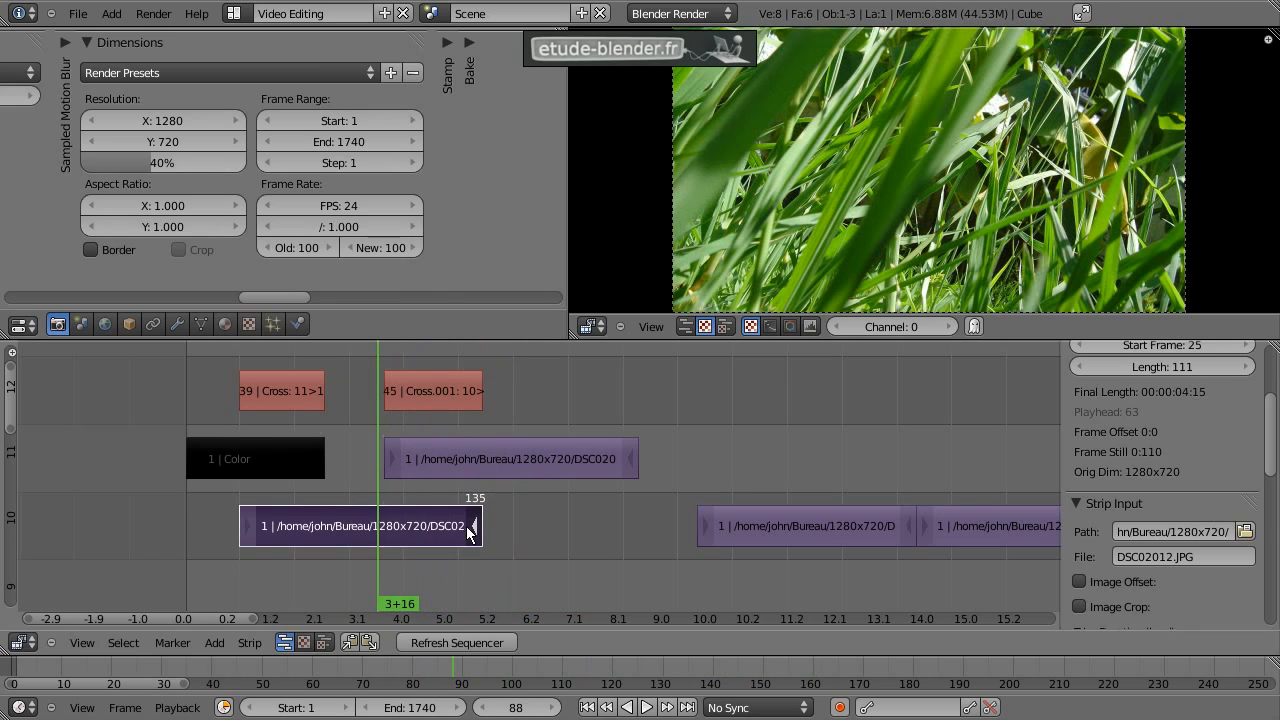
{"action": "left_click_drag", "start_coordinate": [383, 408], "coordinate": [486, 431]}
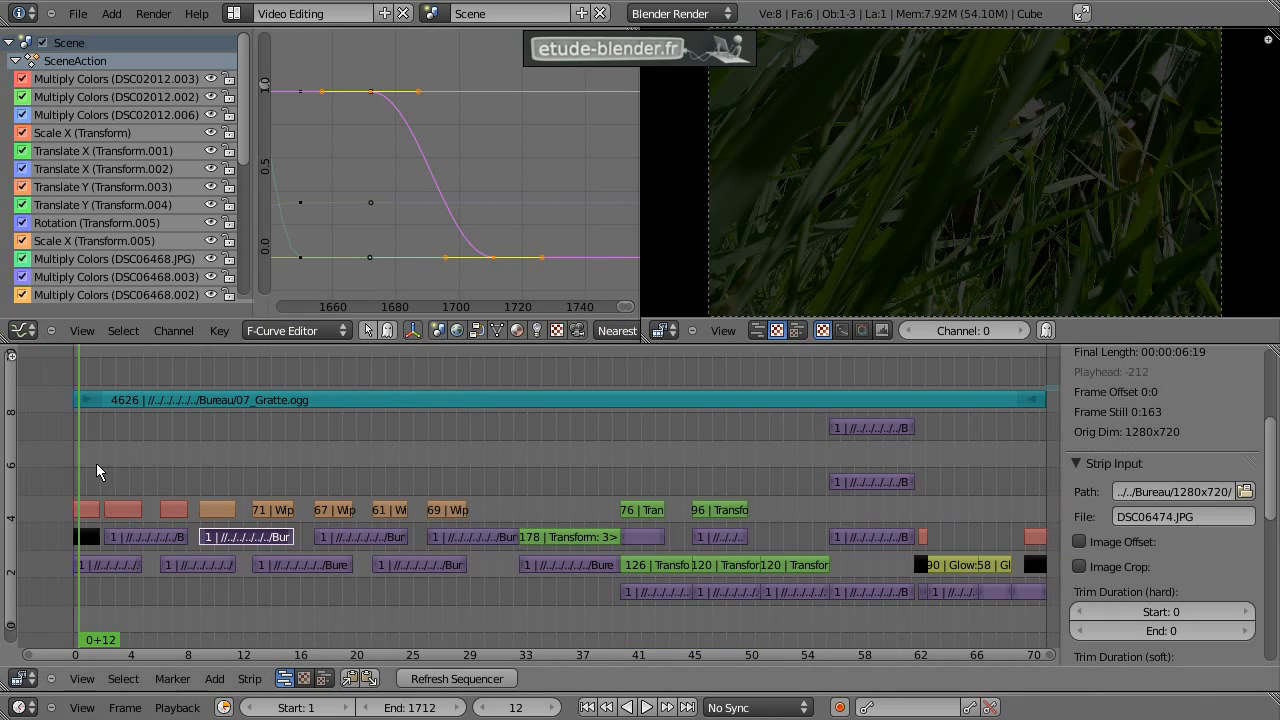
Step: Scrub through the opening transitions of the finished montage
{"action": "left_click_drag", "start_coordinate": [96, 463], "coordinate": [229, 480]}
{"action": "scroll", "coordinate": [245, 545], "scroll_direction": "up", "scroll_amount": 2}
{"action": "scroll", "coordinate": [320, 532], "scroll_direction": "up", "scroll_amount": 2, "text": "ctrl"}
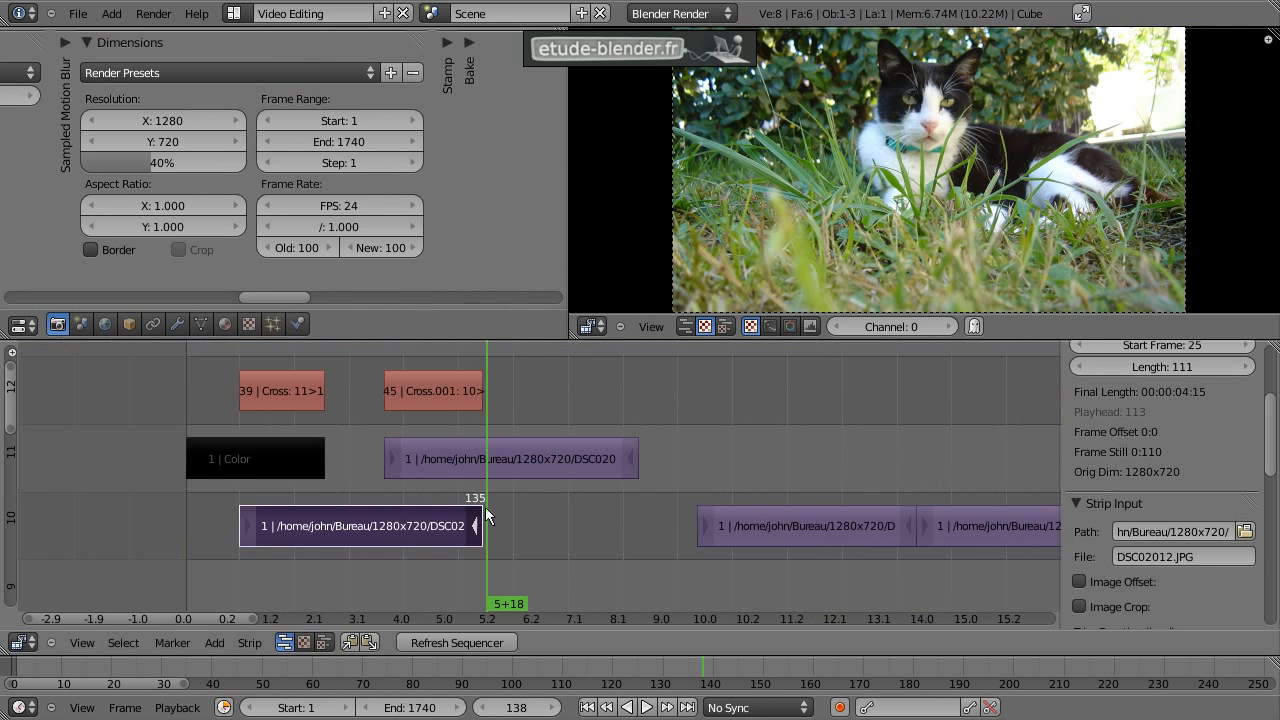
Step: Move image strip DSC06465.JPG to start frame 217 on channel 10 and DSC06467.JPG to start frame 282 on channel 11
{"action": "scroll", "coordinate": [470, 500], "scroll_direction": "down", "scroll_amount": 5, "text": "ctrl"}
{"action": "right_click", "coordinate": [398, 482]}
{"action": "key", "text": "g"}
{"action": "left_click", "coordinate": [385, 496]}
{"action": "key", "text": "g"}
{"action": "left_click", "coordinate": [501, 433]}
{"action": "middle_click_drag", "start_coordinate": [501, 433], "coordinate": [544, 544]}
Step: Add a Wipe effect strip from image strip DSC06465.JPG to DSC06467.JPG, and scrub through the transition
{"action": "right_click", "coordinate": [447, 537]}
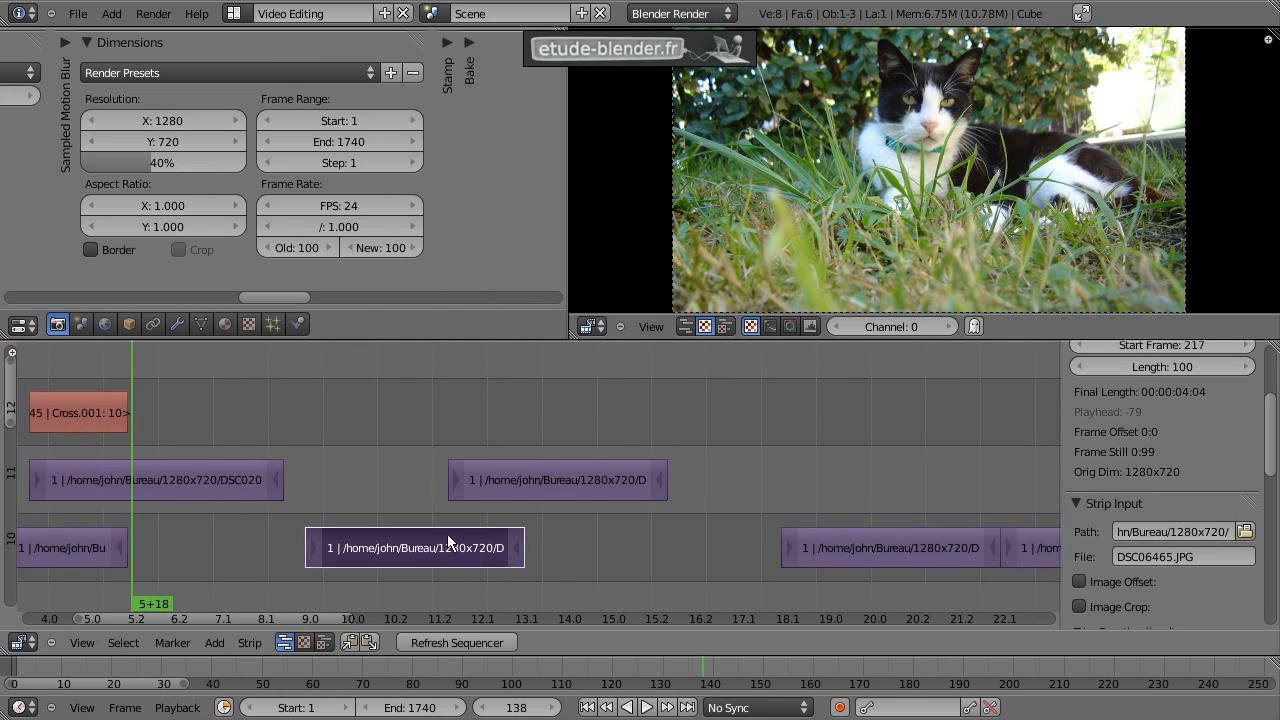
{"action": "right_click", "coordinate": [540, 484]}
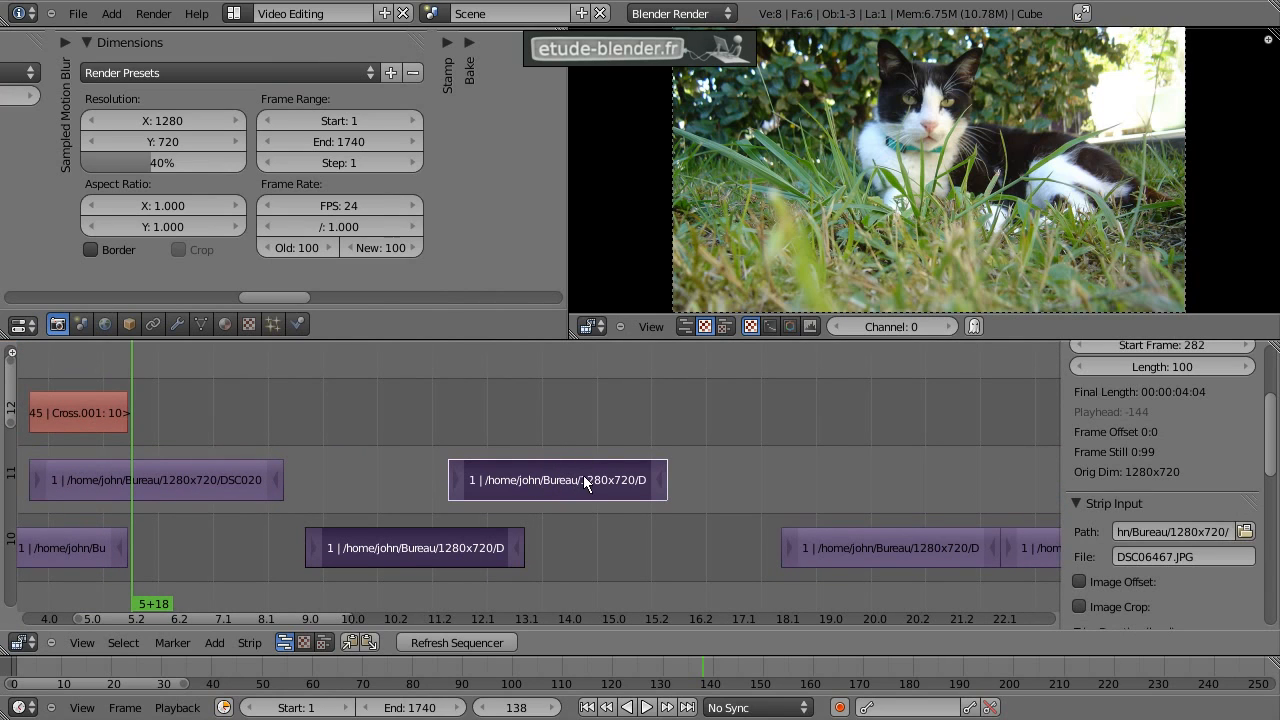
{"action": "key", "text": "shift+a"}
{"action": "mouse_move", "coordinate": [583, 475]}
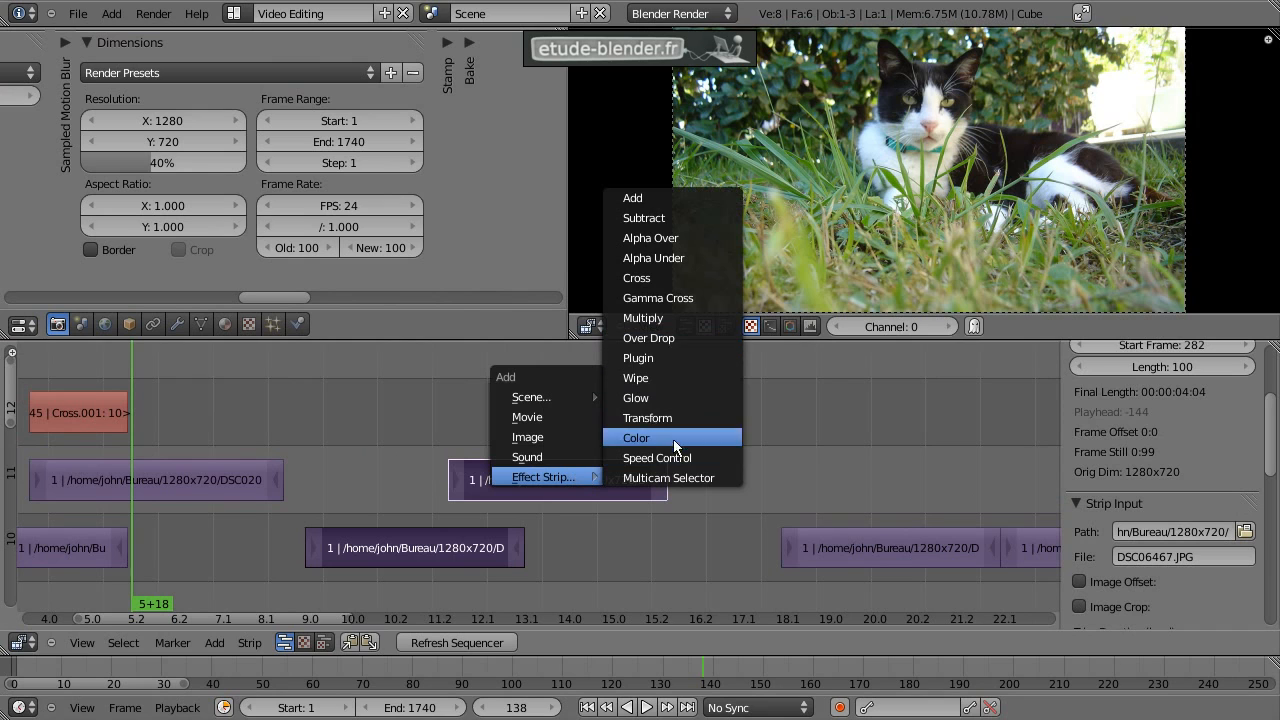
{"action": "left_click", "coordinate": [659, 378]}
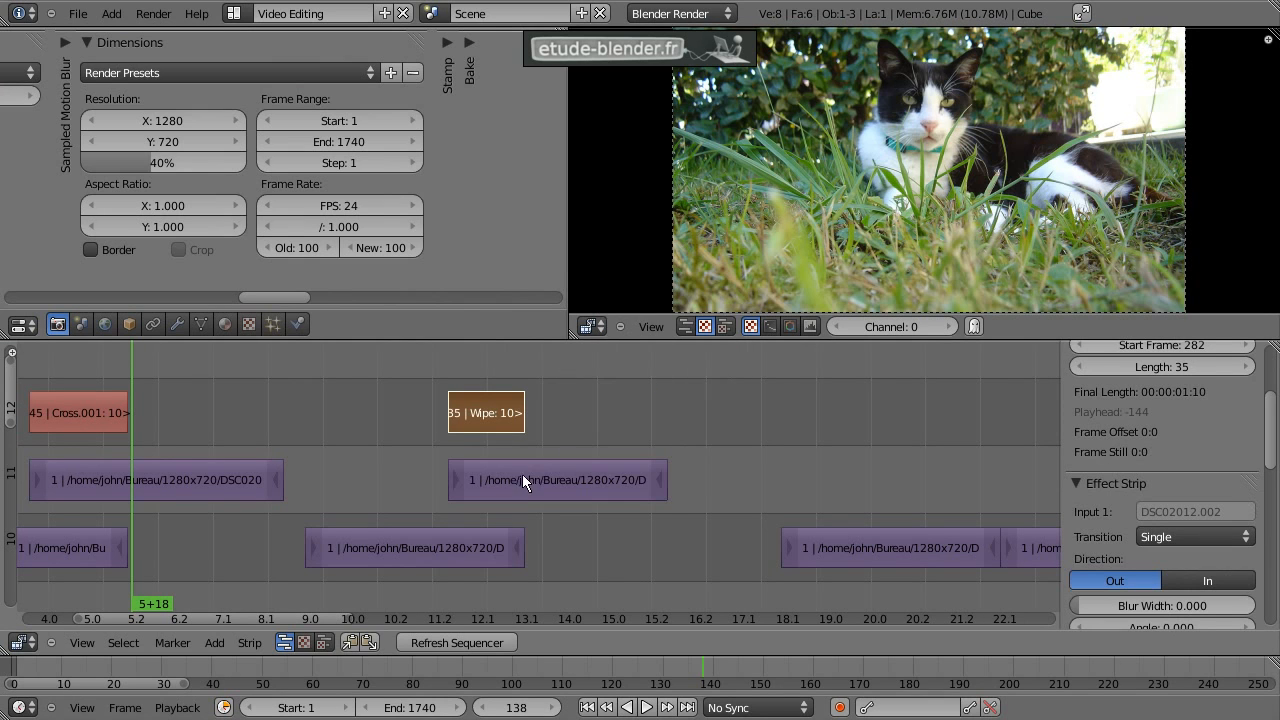
{"action": "left_click_drag", "start_coordinate": [421, 427], "coordinate": [475, 439]}
Step: Delete image strip DSC06467.JPG and move image strip DSC06474.JPG to start frame 498 on channel 11
{"action": "right_click", "coordinate": [559, 487]}
{"action": "key", "text": "x"}
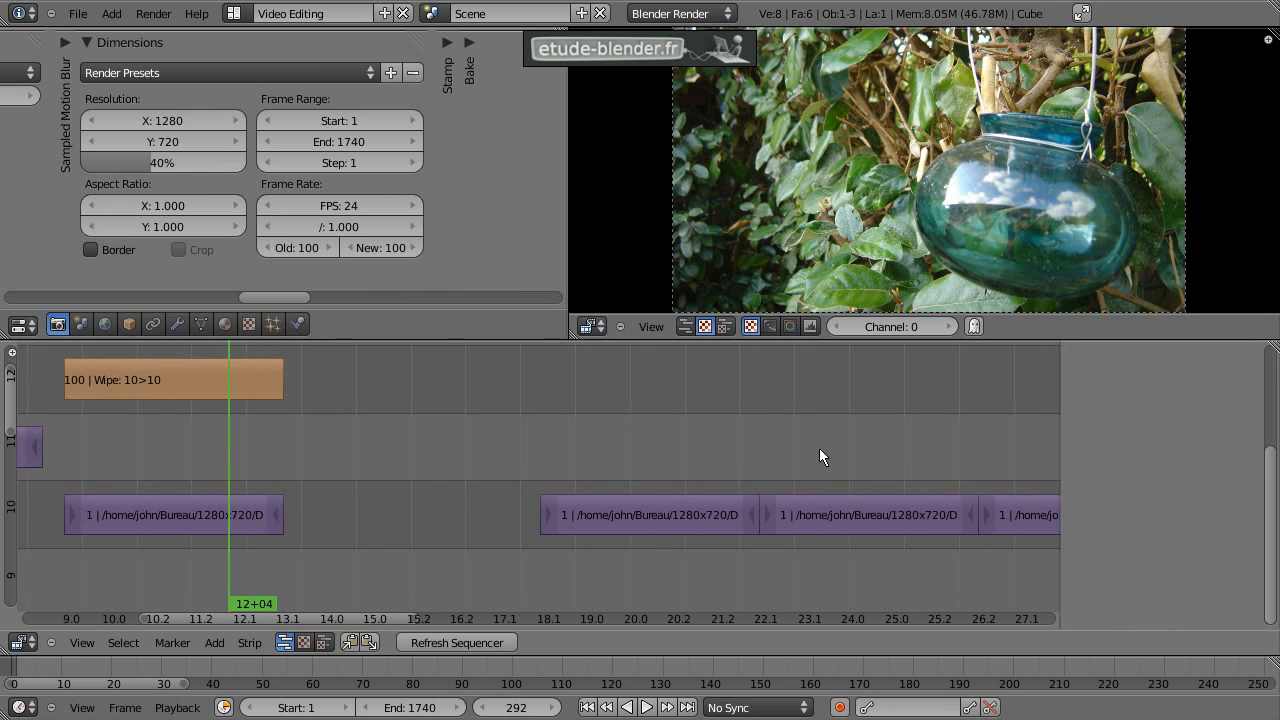
{"action": "left_click", "coordinate": [839, 445]}
{"action": "right_click_drag", "start_coordinate": [864, 523], "coordinate": [783, 470]}
{"action": "middle_click_drag", "start_coordinate": [783, 470], "coordinate": [551, 464]}
Step: Add a Wipe effect strip from image strip DSC06468.JPG to DSC06474.JPG, and scrub through it to frame 517
{"action": "right_click_drag", "start_coordinate": [484, 496], "coordinate": [581, 427]}
{"action": "key", "text": "Escape"}
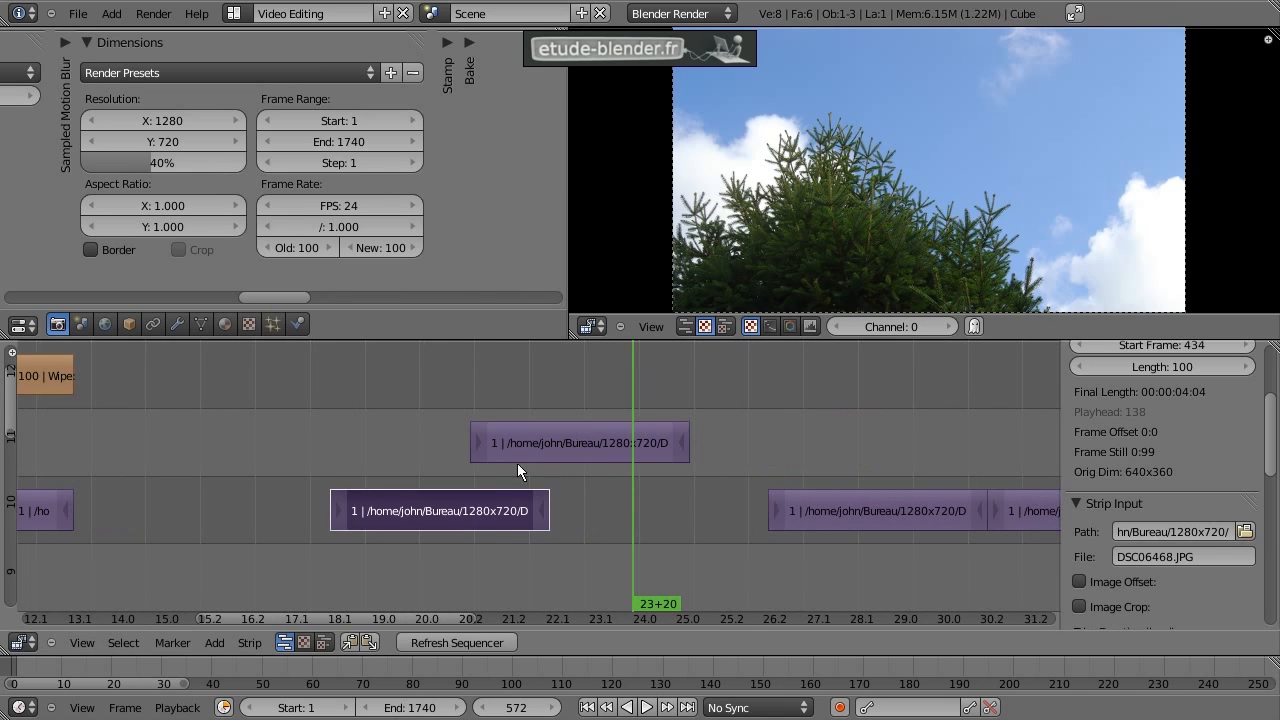
{"action": "right_click", "coordinate": [551, 432], "text": "shift"}
{"action": "key", "text": "shift+a"}
{"action": "mouse_move", "coordinate": [549, 433]}
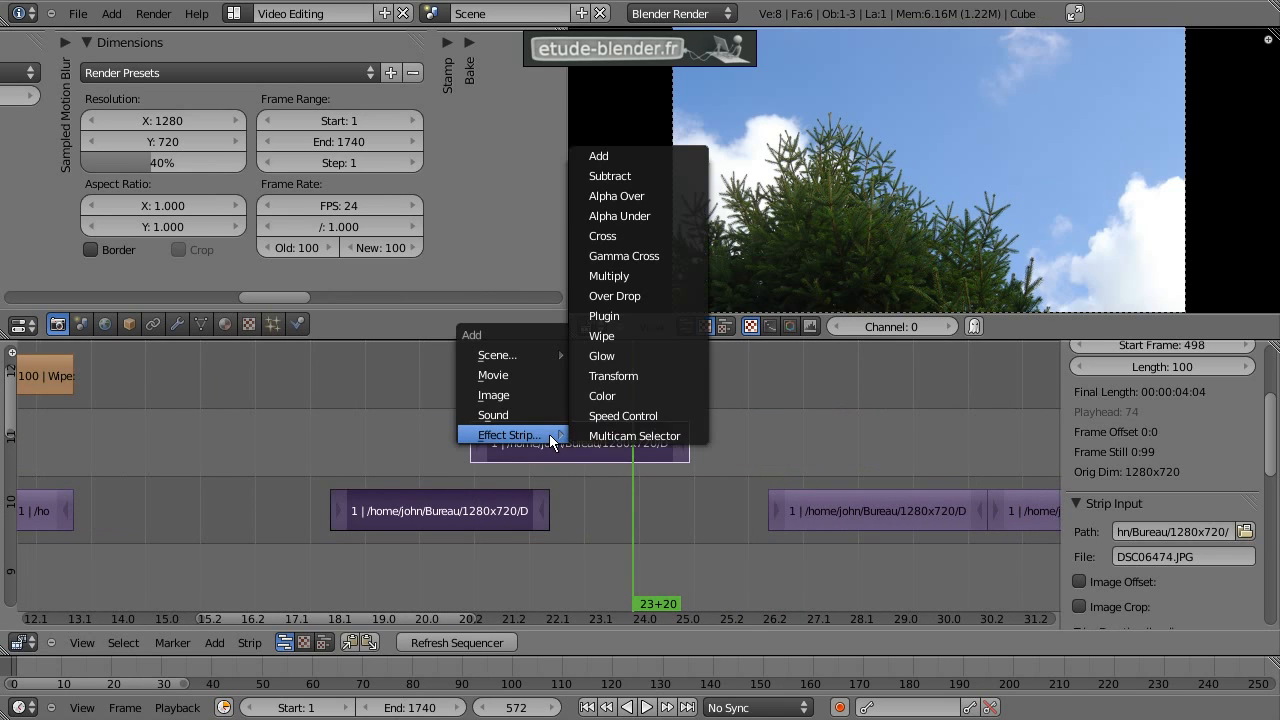
{"action": "left_click", "coordinate": [640, 333]}
{"action": "middle_click_drag", "start_coordinate": [520, 411], "coordinate": [511, 435]}
{"action": "mouse_move", "coordinate": [511, 435]}
{"action": "left_mouse_down"}
{"action": "mouse_move", "coordinate": [490, 424]}
{"action": "mouse_move", "coordinate": [503, 425]}
{"action": "left_mouse_up"}
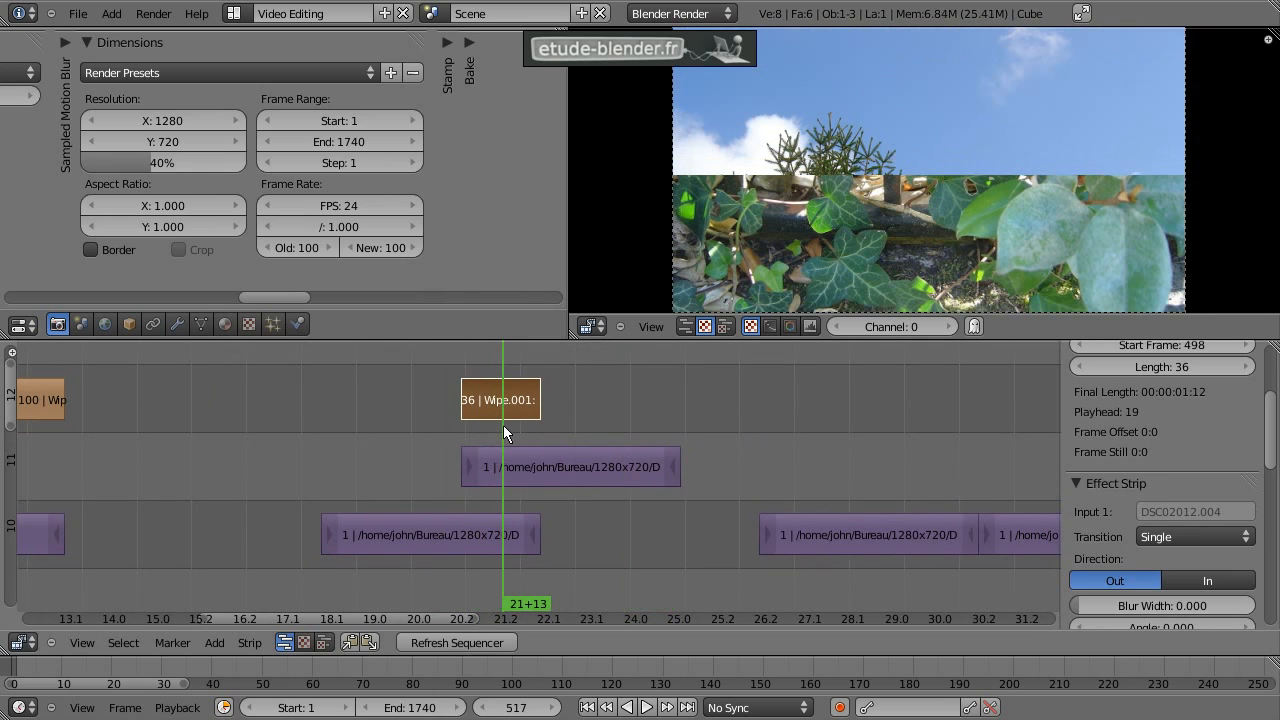
Step: Try the Double transition on the Wipe strip joining DSC06468.JPG and DSC06474.JPG, and scrub through it
{"action": "scroll", "coordinate": [1138, 545], "scroll_direction": "down", "scroll_amount": 3}
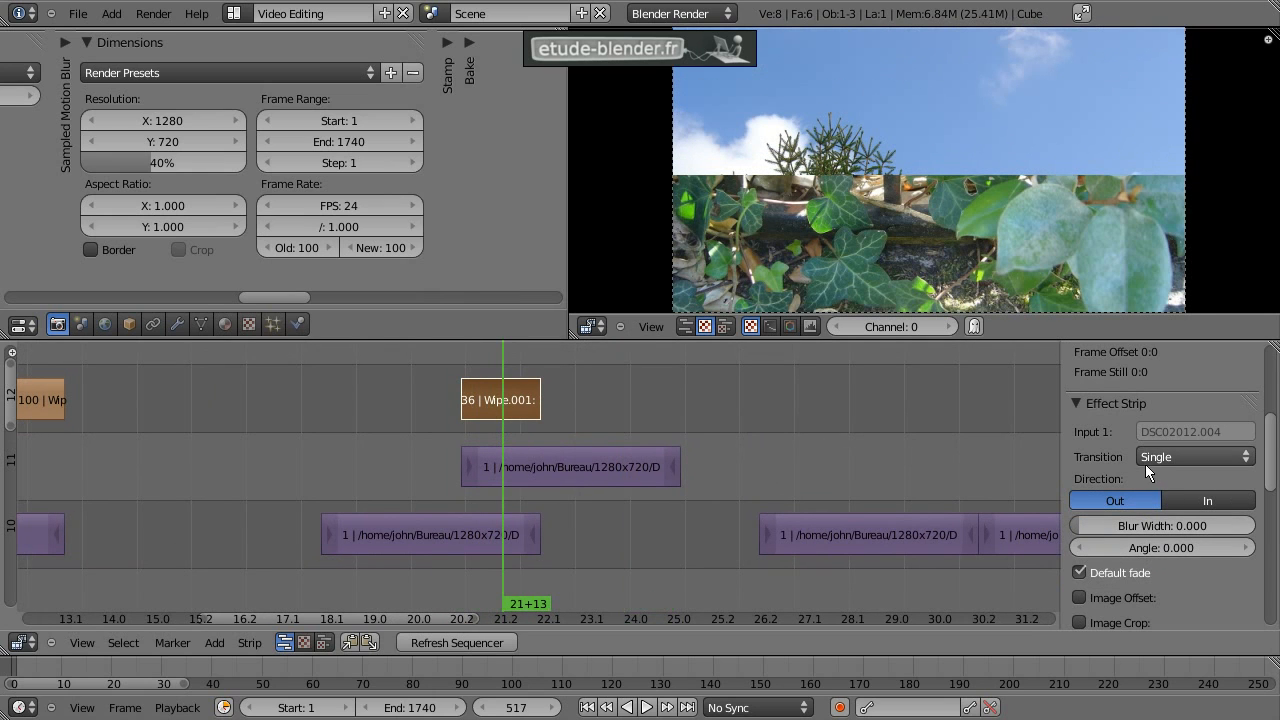
{"action": "left_click", "coordinate": [1168, 457]}
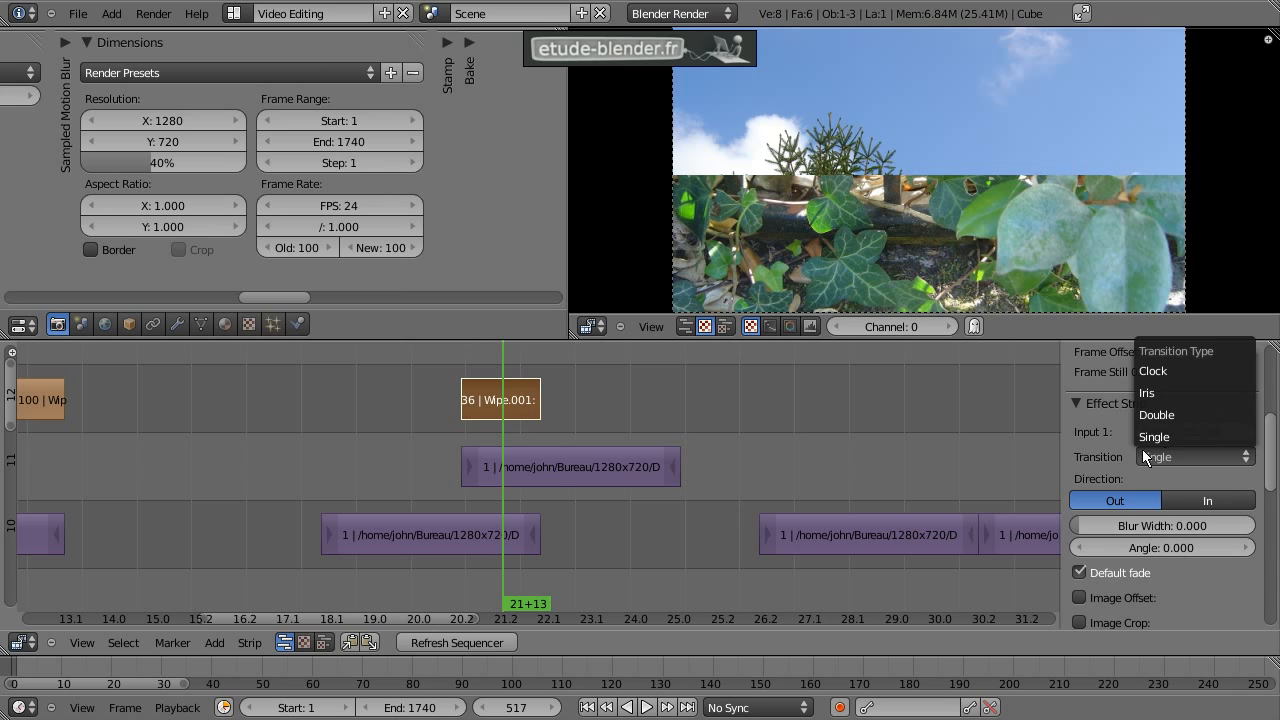
{"action": "left_click", "coordinate": [1155, 437]}
{"action": "left_click", "coordinate": [1177, 459]}
{"action": "left_click", "coordinate": [1157, 415]}
{"action": "left_click_drag", "start_coordinate": [474, 410], "coordinate": [477, 379]}
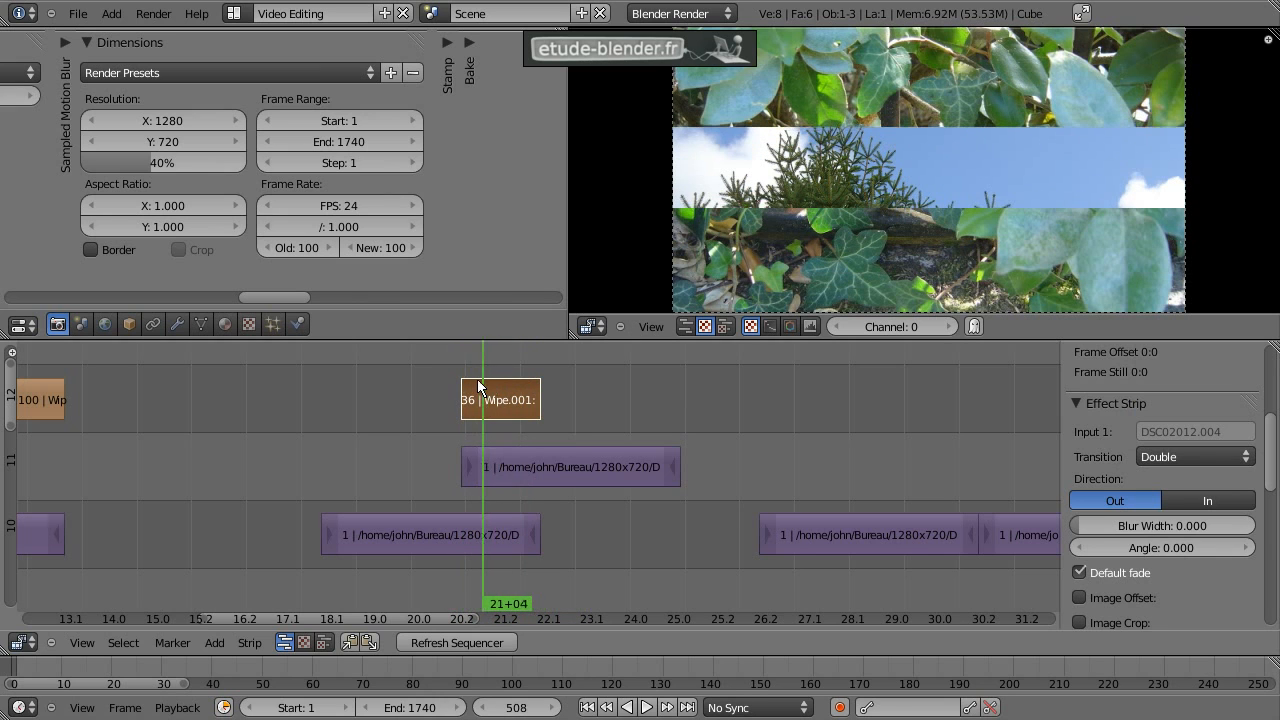
Step: Try direction In and a blur width of 0.2 on the Double wipe, scrubbing through the transition
{"action": "left_click", "coordinate": [1208, 500]}
{"action": "left_click_drag", "start_coordinate": [457, 363], "coordinate": [502, 378]}
{"action": "left_click", "coordinate": [1141, 527]}
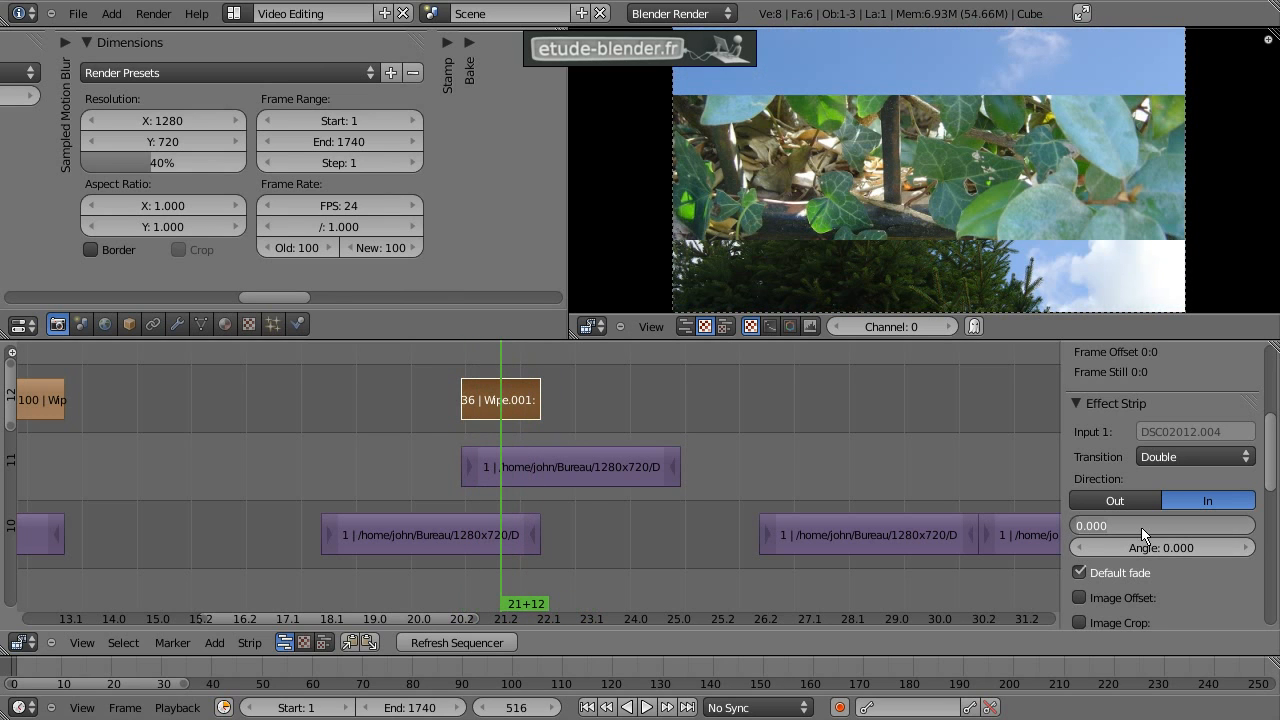
{"action": "type", "text": "0.2"}
{"action": "key", "text": "Return"}
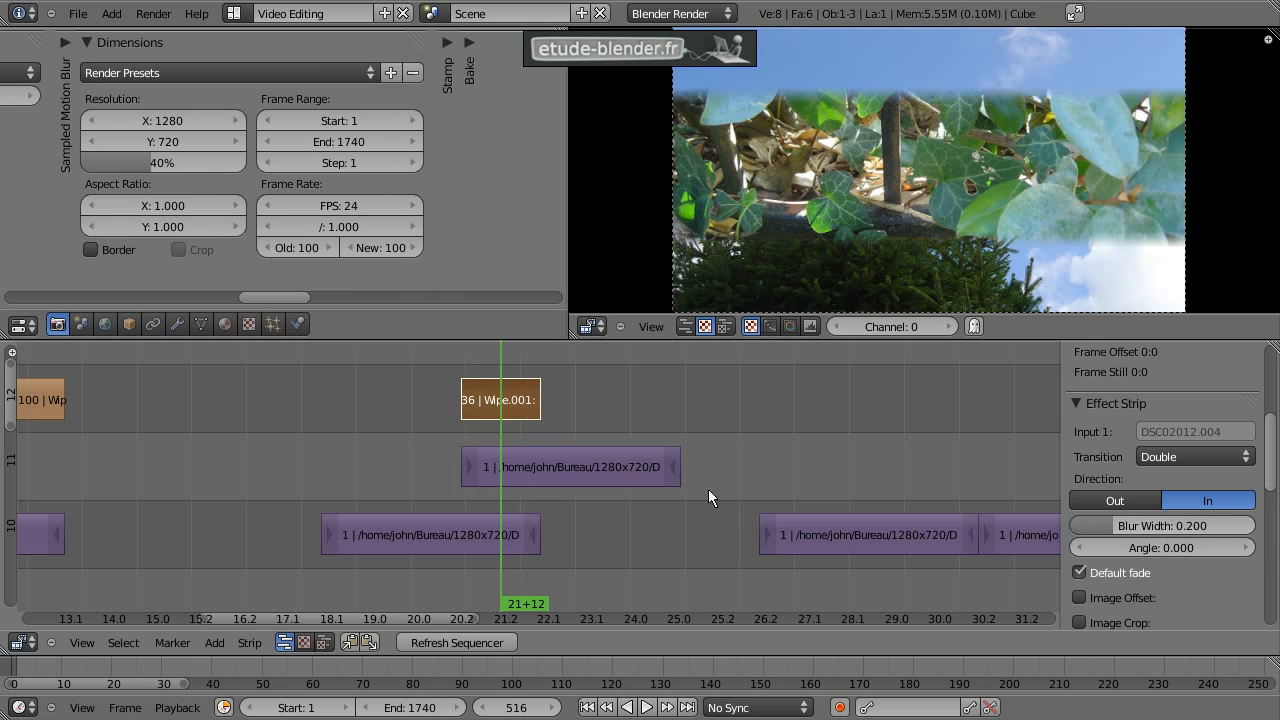
{"action": "mouse_move", "coordinate": [493, 360]}
{"action": "left_mouse_down"}
{"action": "mouse_move", "coordinate": [510, 364]}
{"action": "mouse_move", "coordinate": [491, 370]}
{"action": "left_mouse_up"}
Step: Try the Iris and Clock transition types on the Wipe strip, with the Clock wipe's direction set to Out
{"action": "left_click", "coordinate": [1190, 456]}
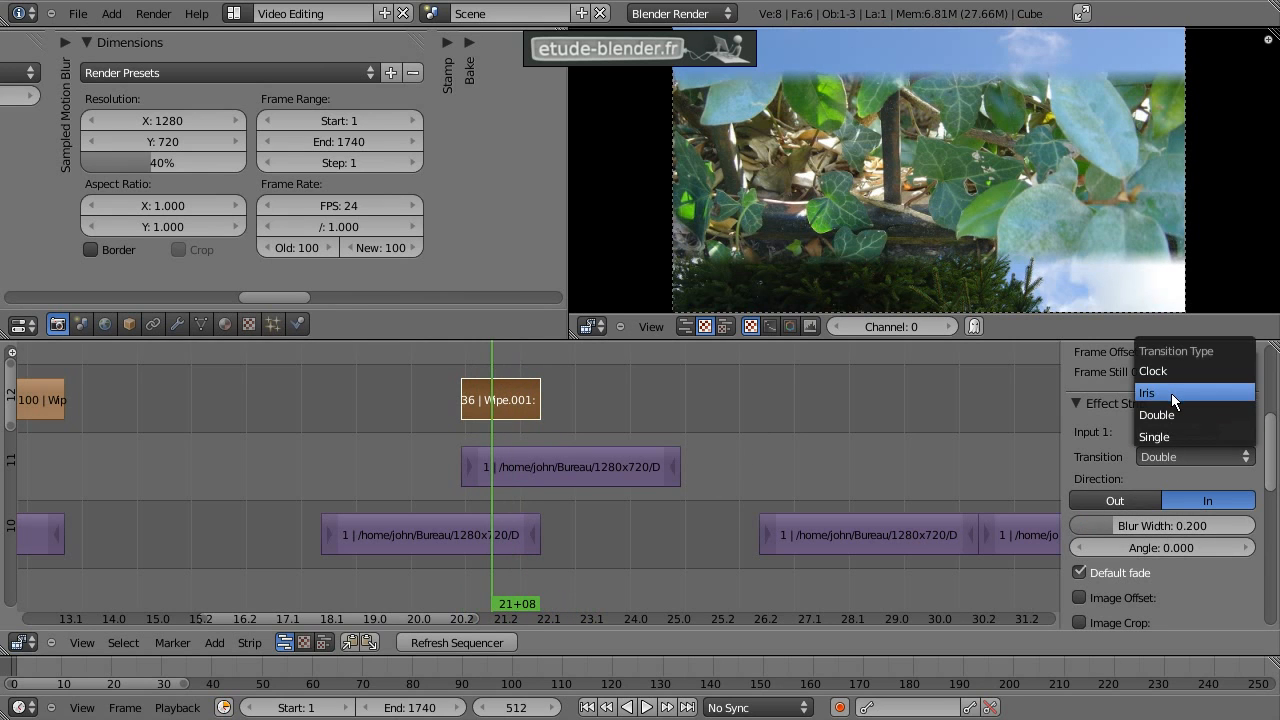
{"action": "left_click", "coordinate": [1171, 393]}
{"action": "left_click_drag", "start_coordinate": [478, 420], "coordinate": [476, 379]}
{"action": "left_click", "coordinate": [1172, 452]}
{"action": "left_click", "coordinate": [1182, 369]}
{"action": "left_click", "coordinate": [1115, 500]}
Step: Return the Wipe strip's transition type to Single and preview it at frame 515
{"action": "left_click", "coordinate": [1197, 456]}
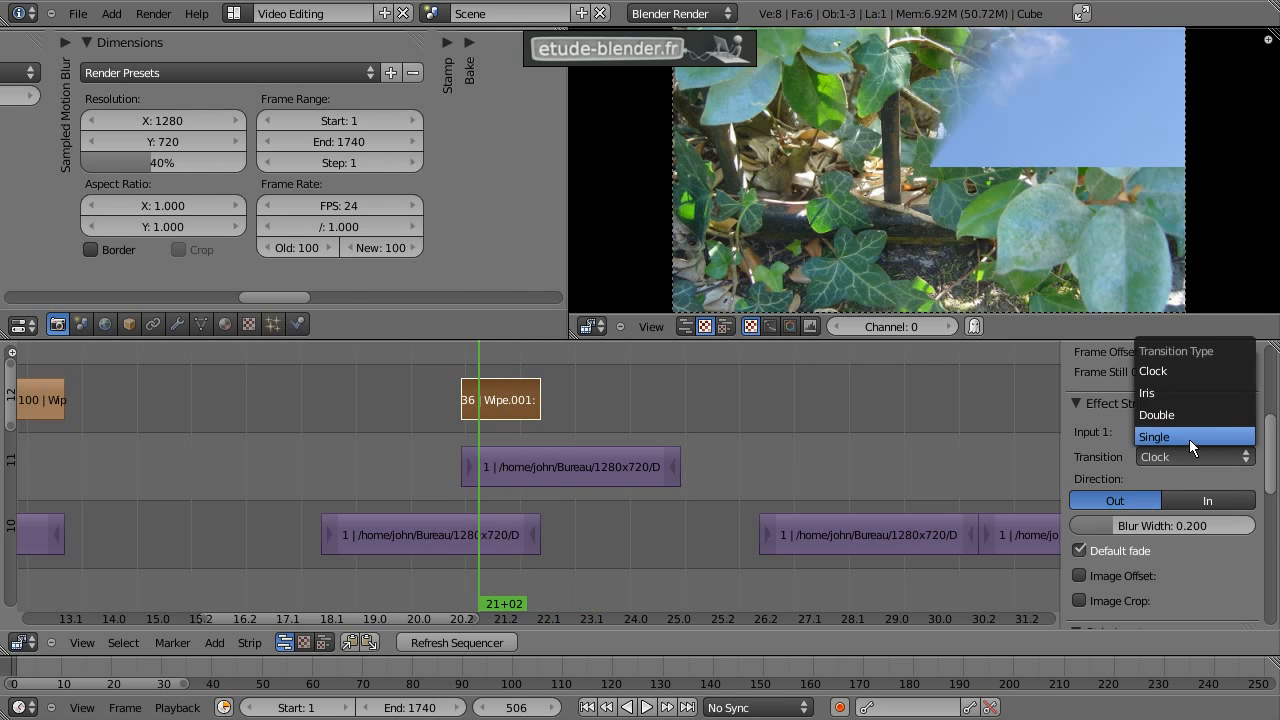
{"action": "left_click", "coordinate": [1189, 439]}
{"action": "left_click", "coordinate": [500, 358]}
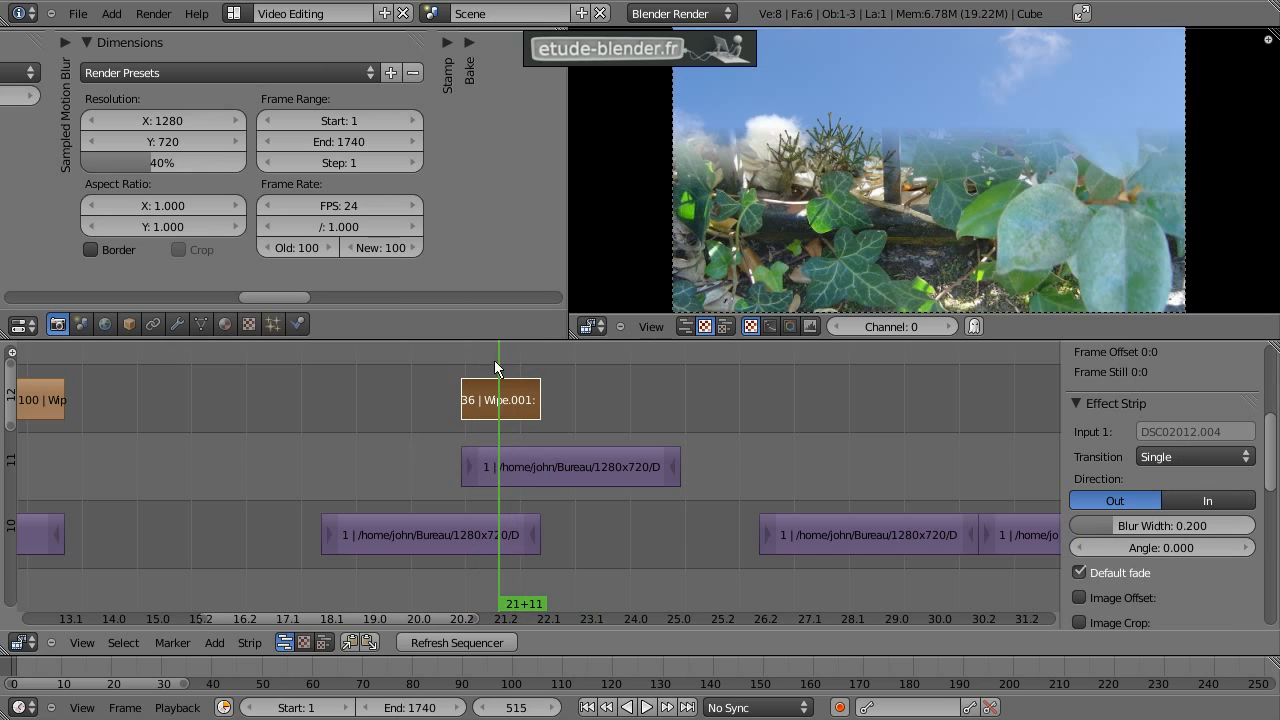
{"action": "middle_click_drag", "start_coordinate": [494, 360], "coordinate": [476, 388]}
Step: Try an angle of 90 on the Single wipe and scrub through the transition
{"action": "left_click", "coordinate": [1160, 547]}
{"action": "type", "text": "90"}
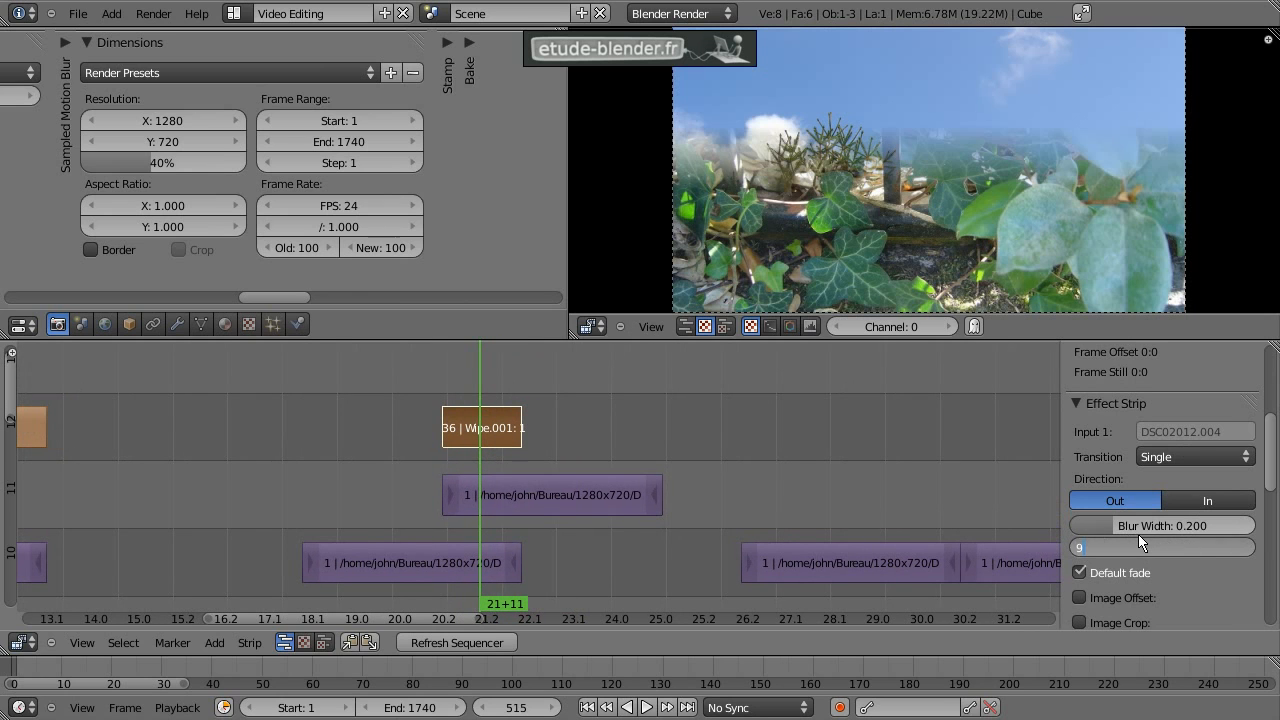
{"action": "key", "text": "Return"}
{"action": "mouse_move", "coordinate": [467, 387]}
{"action": "left_mouse_down"}
{"action": "mouse_move", "coordinate": [448, 391]}
{"action": "mouse_move", "coordinate": [500, 396]}
{"action": "mouse_move", "coordinate": [471, 394]}
{"action": "left_mouse_up"}
Step: Set the Wipe strip's angle to 45 and its blur width to about 0.049, and scrub through the diagonal transition
{"action": "left_click", "coordinate": [1141, 547]}
{"action": "type", "text": "4"}
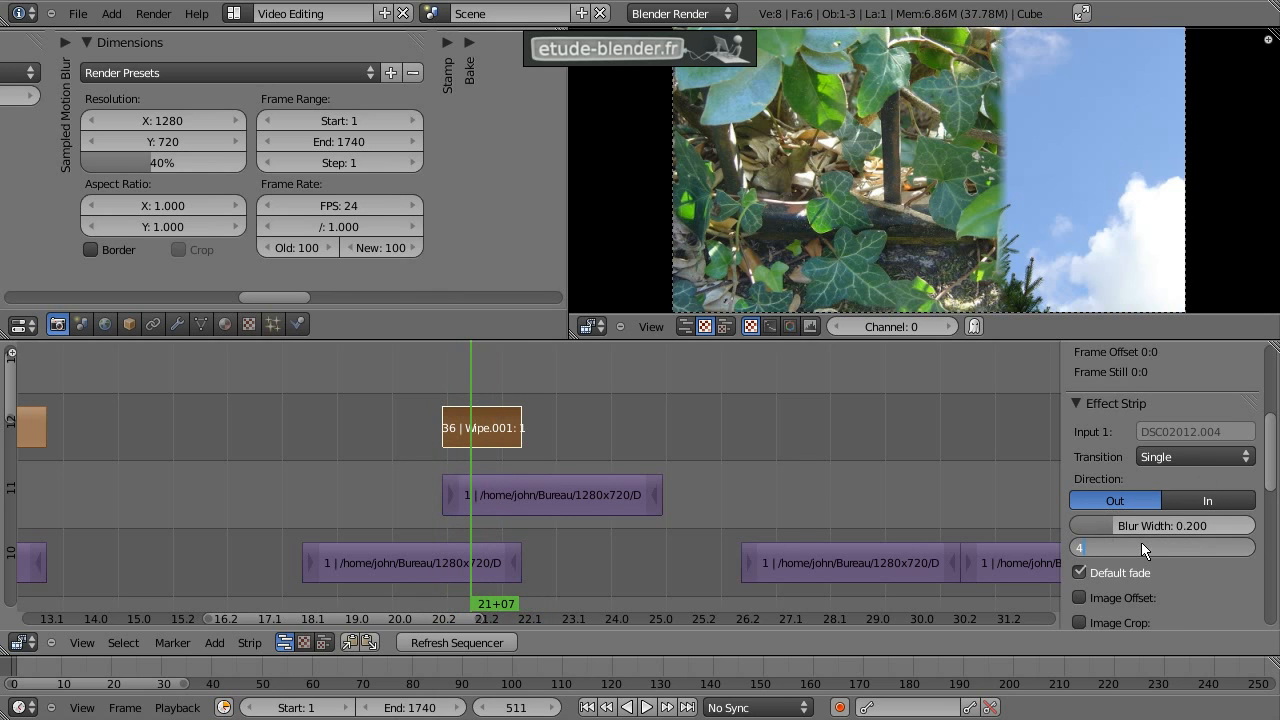
{"action": "type", "text": "5"}
{"action": "key", "text": "Return"}
{"action": "left_click_drag", "start_coordinate": [1105, 525], "coordinate": [1043, 518]}
{"action": "left_click_drag", "start_coordinate": [462, 388], "coordinate": [474, 392]}
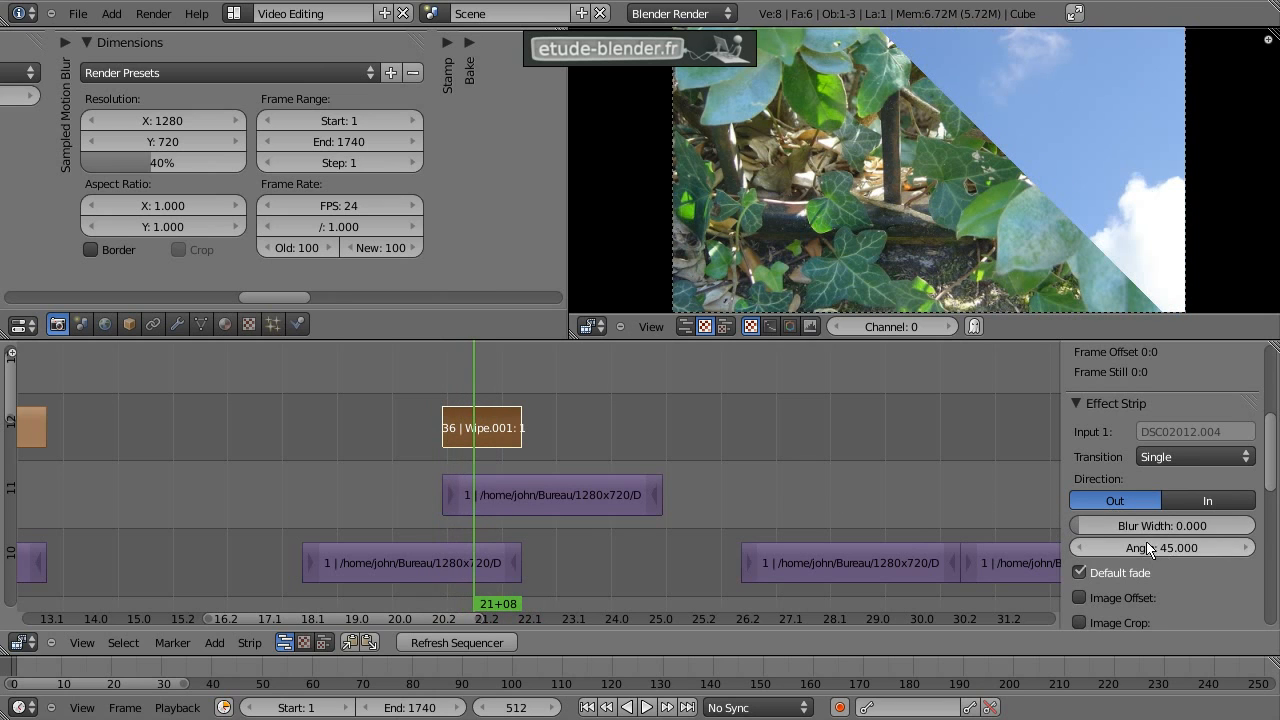
{"action": "left_click_drag", "start_coordinate": [1146, 523], "coordinate": [1153, 526]}
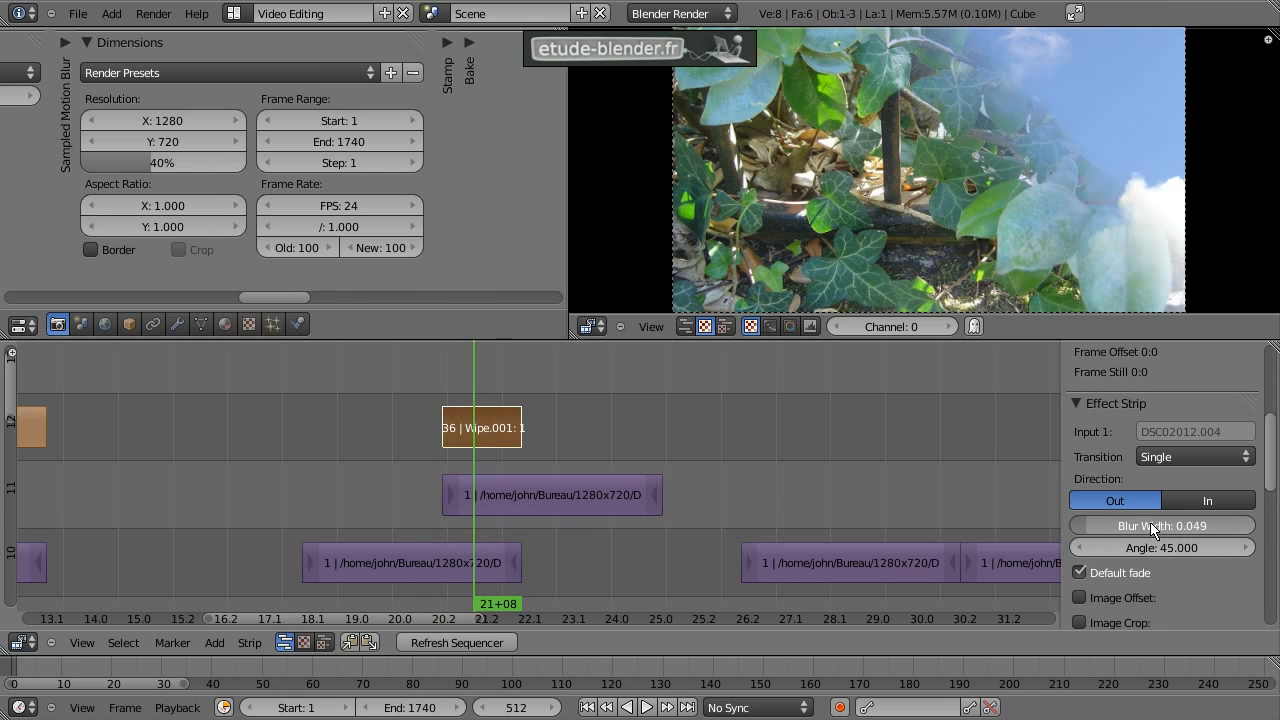
{"action": "left_click_drag", "start_coordinate": [539, 385], "coordinate": [480, 393]}
Step: Scrub through the Wipe transitions in the finished slideshow project
{"action": "scroll", "coordinate": [615, 440], "scroll_direction": "down", "scroll_amount": 2, "text": "ctrl"}
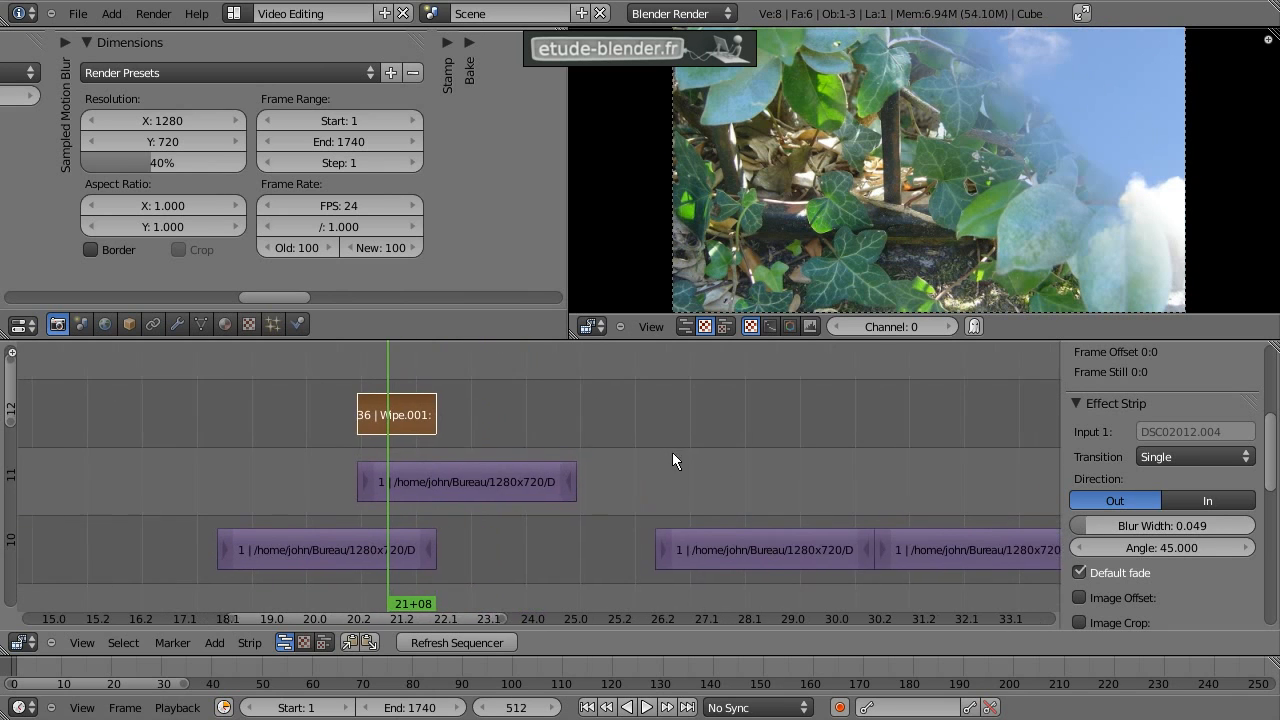
{"action": "middle_click_drag", "start_coordinate": [672, 460], "coordinate": [644, 467]}
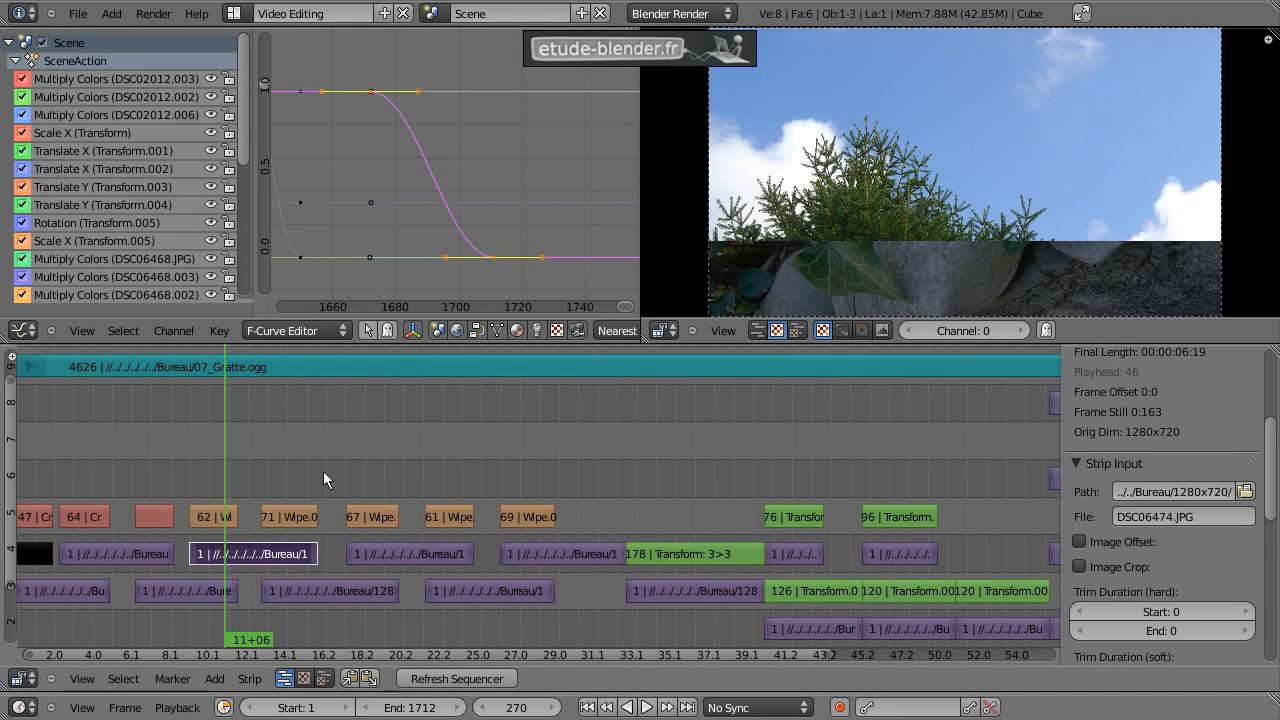
{"action": "left_click_drag", "start_coordinate": [323, 471], "coordinate": [448, 516]}
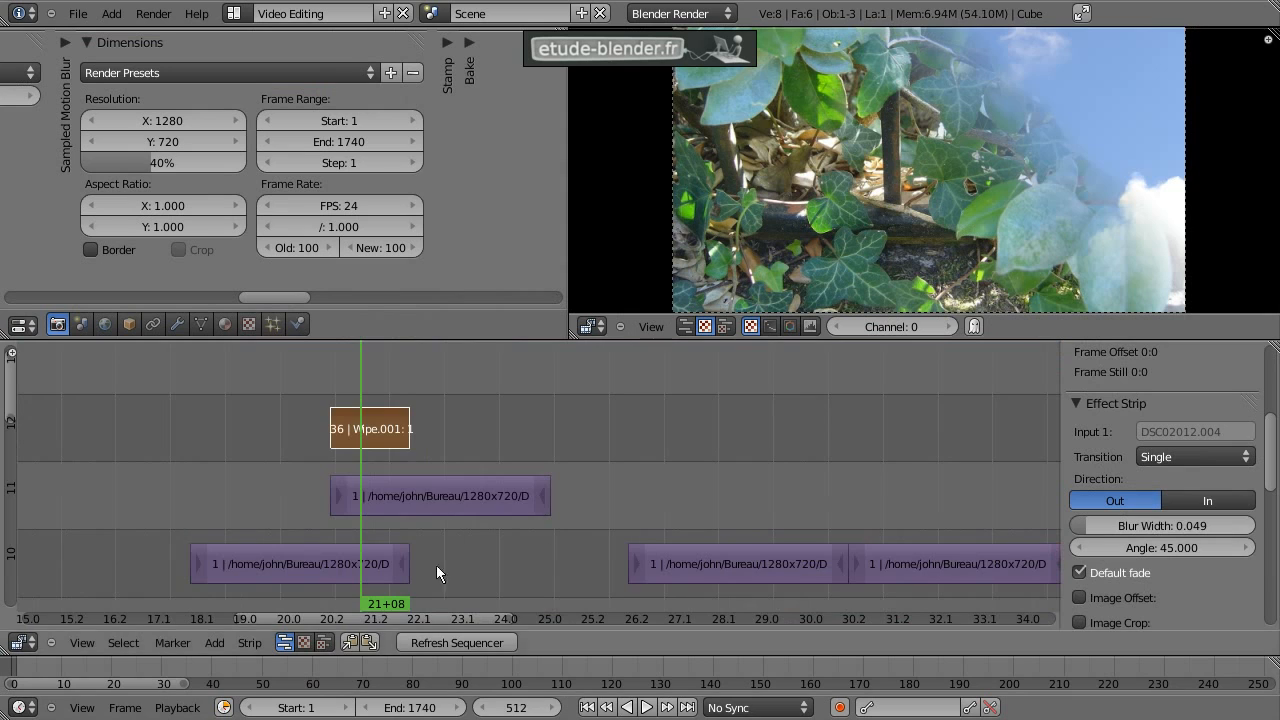
Step: Delete image strip DSC06488a.JPG from channel 10 and select the neighbouring strip DSC06488.JPG
{"action": "middle_click_drag", "start_coordinate": [436, 565], "coordinate": [284, 488]}
{"action": "left_click_drag", "start_coordinate": [371, 418], "coordinate": [570, 528]}
{"action": "right_click", "coordinate": [572, 528]}
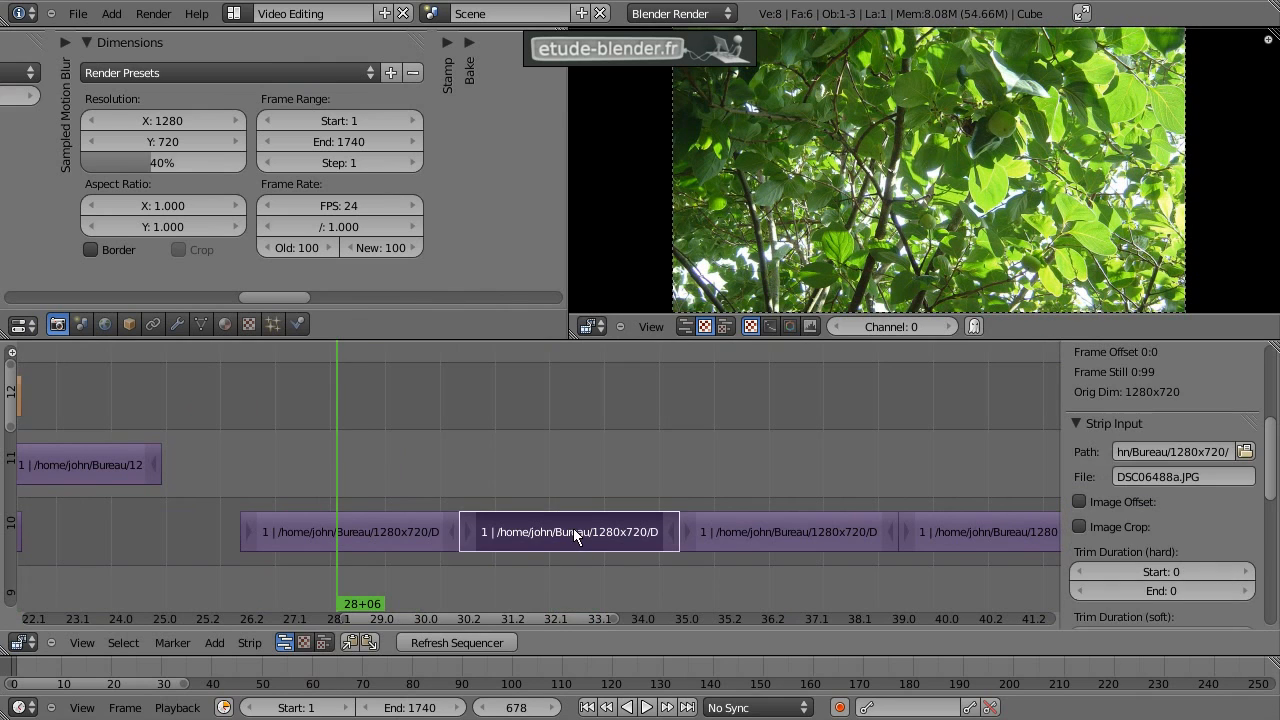
{"action": "right_click_drag", "start_coordinate": [573, 528], "coordinate": [337, 529]}
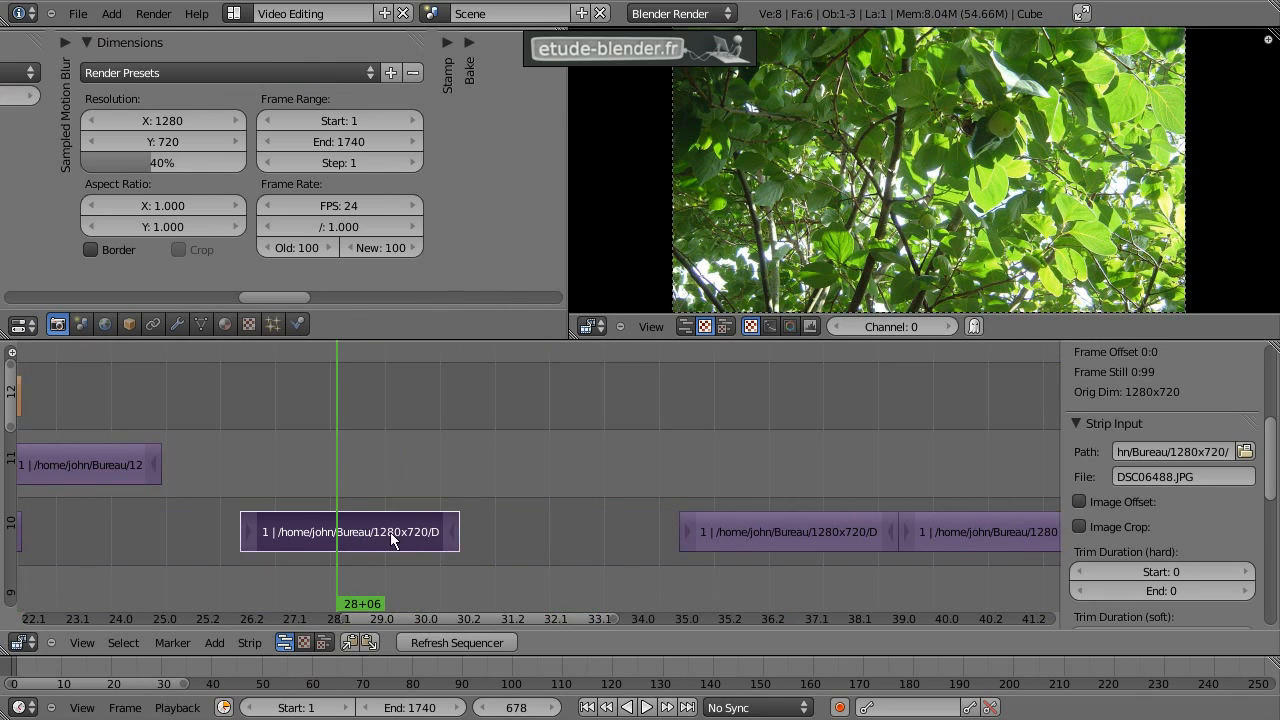
Step: Add a Transform effect strip to image strip DSC06488.JPG, and move the playhead to frame 635 near its start
{"action": "middle_click_drag", "start_coordinate": [382, 541], "coordinate": [480, 541]}
{"action": "key", "text": "shift+a"}
{"action": "mouse_move", "coordinate": [466, 543]}
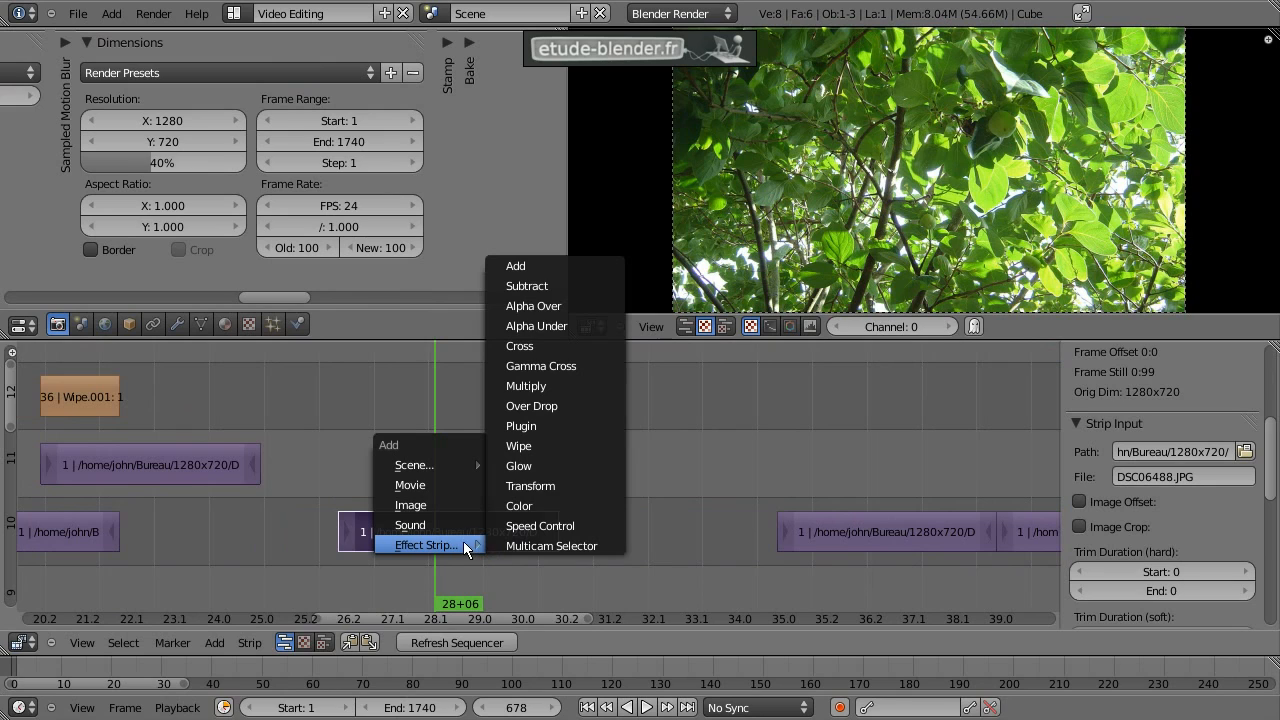
{"action": "left_click", "coordinate": [574, 485]}
{"action": "left_click_drag", "start_coordinate": [378, 419], "coordinate": [341, 415]}
{"action": "scroll", "coordinate": [528, 504], "scroll_direction": "up", "scroll_amount": 2}
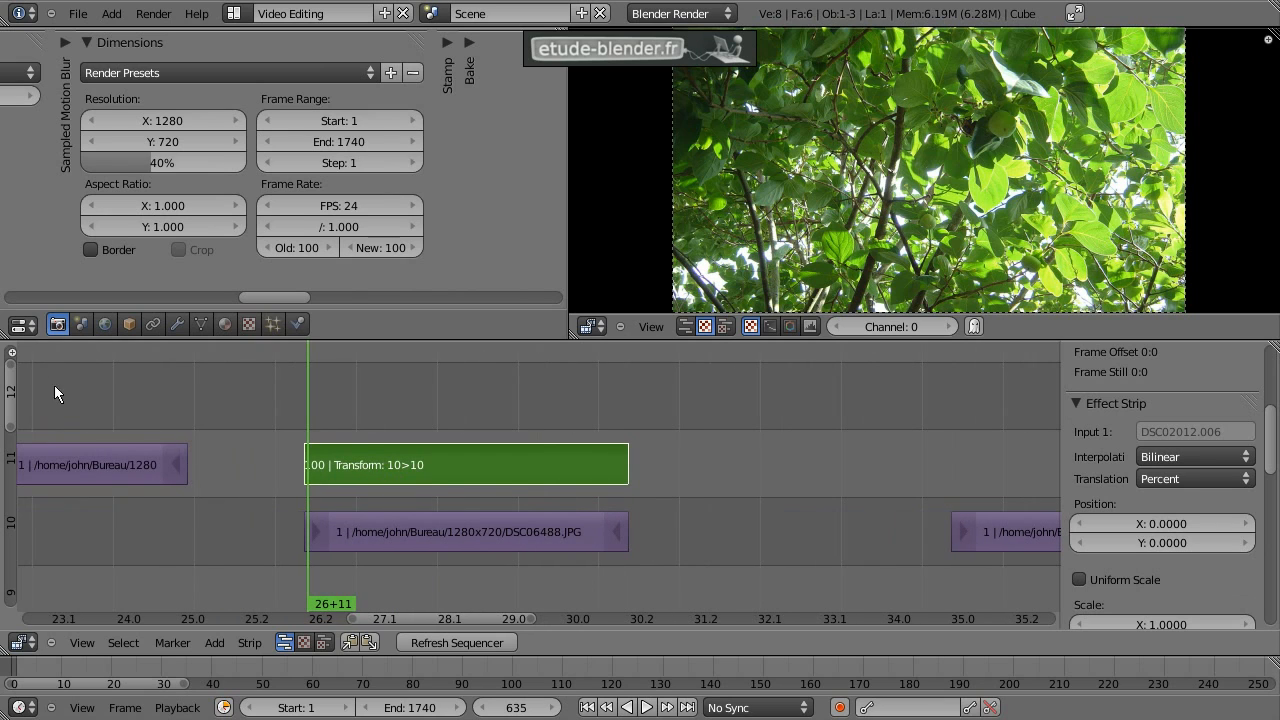
Step: Change the render properties area into a Graph Editor and set the current frame to 634
{"action": "left_click", "coordinate": [18, 707]}
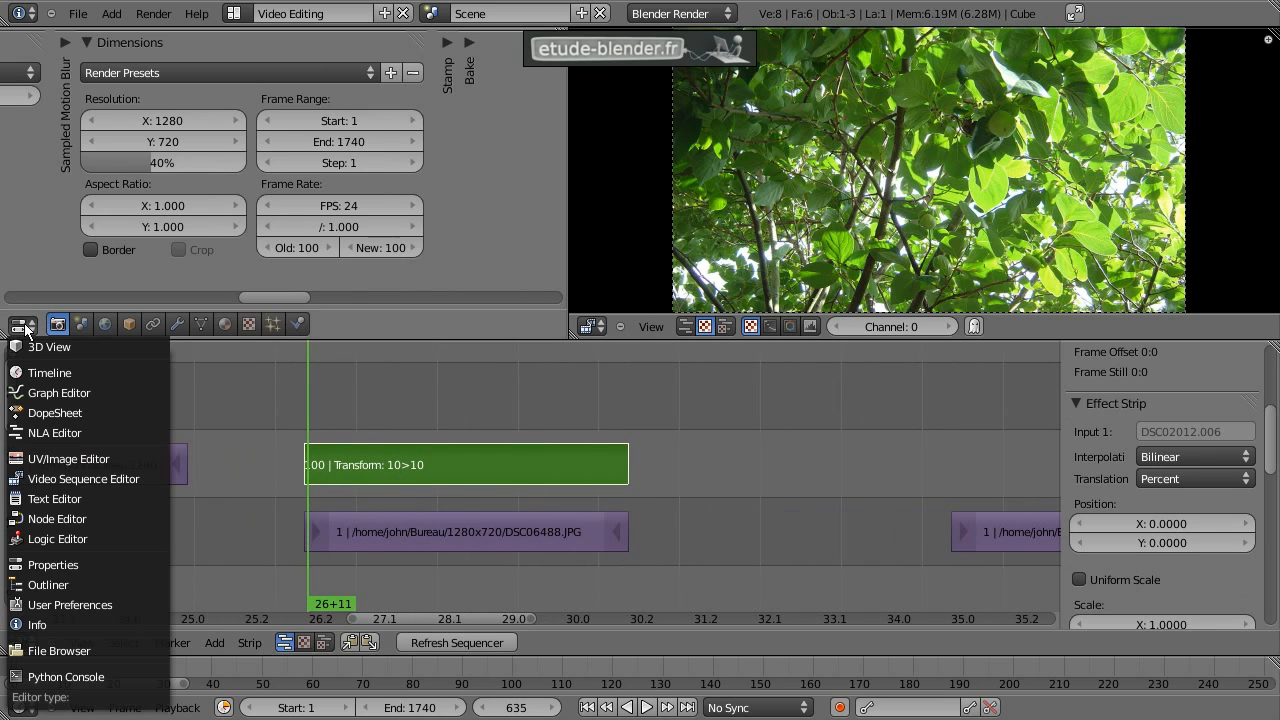
{"action": "left_click", "coordinate": [59, 393]}
{"action": "scroll", "coordinate": [306, 457], "scroll_direction": "up", "scroll_amount": 1}
{"action": "scroll", "coordinate": [321, 453], "scroll_direction": "left", "scroll_amount": 3, "text": "ctrl"}
{"action": "key", "text": "Left"}
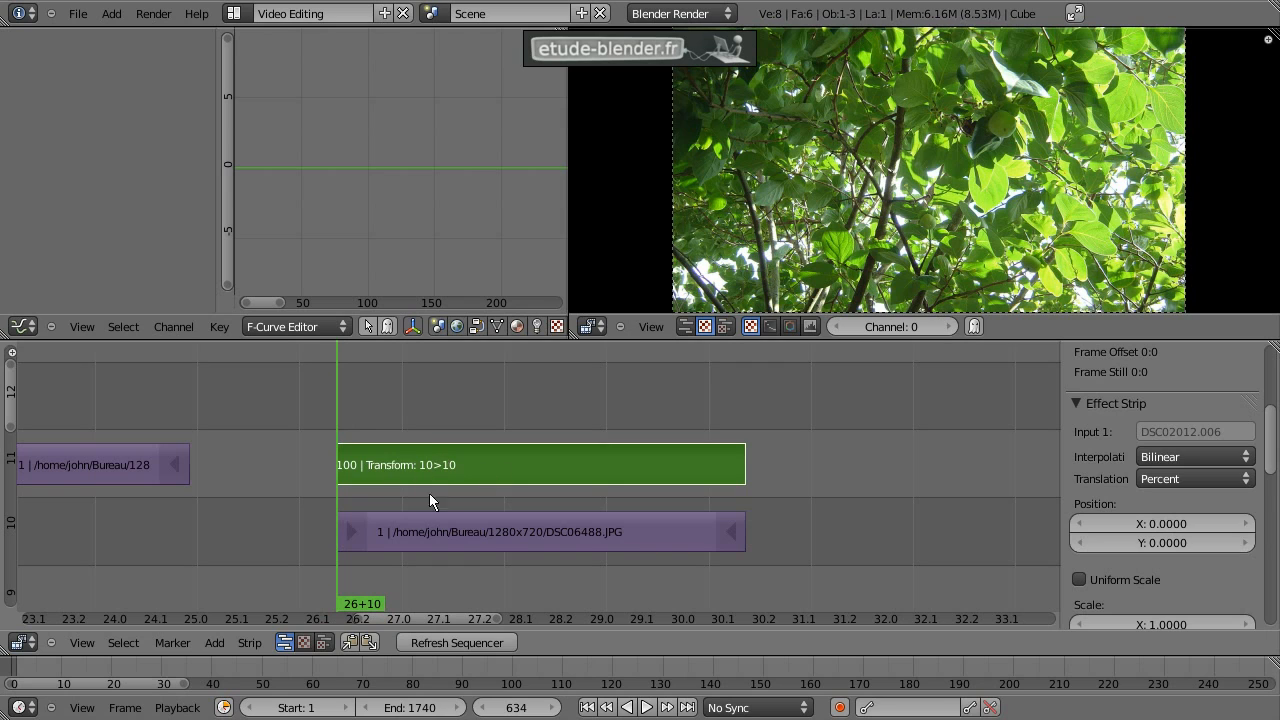
Step: Try offsetting the Transform strip's X and Y position, and reset both to 0
{"action": "right_click", "coordinate": [523, 498]}
{"action": "right_click", "coordinate": [456, 464]}
{"action": "scroll", "coordinate": [1157, 515], "scroll_direction": "down", "scroll_amount": 1}
{"action": "left_click_drag", "start_coordinate": [1160, 483], "coordinate": [1132, 500]}
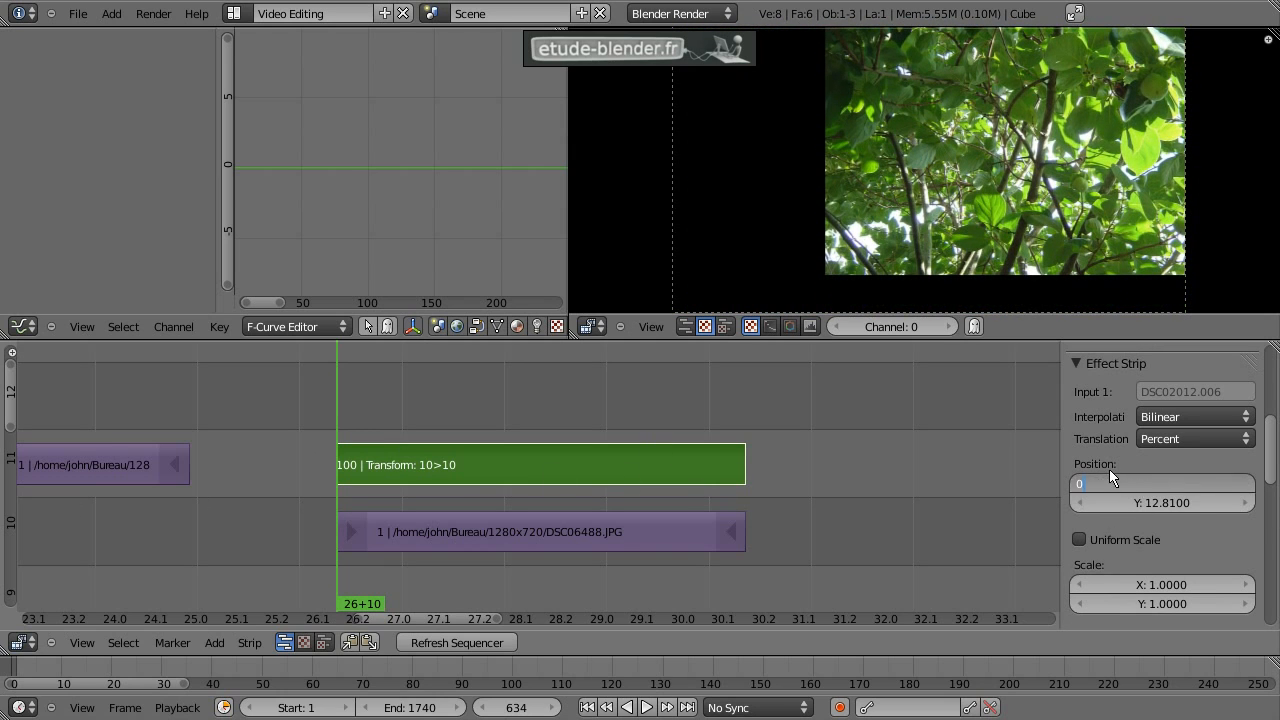
{"action": "key", "text": "BackSpace"}
{"action": "left_click", "coordinate": [1151, 503]}
{"action": "key", "text": "BackSpace"}
{"action": "key", "text": "Return"}
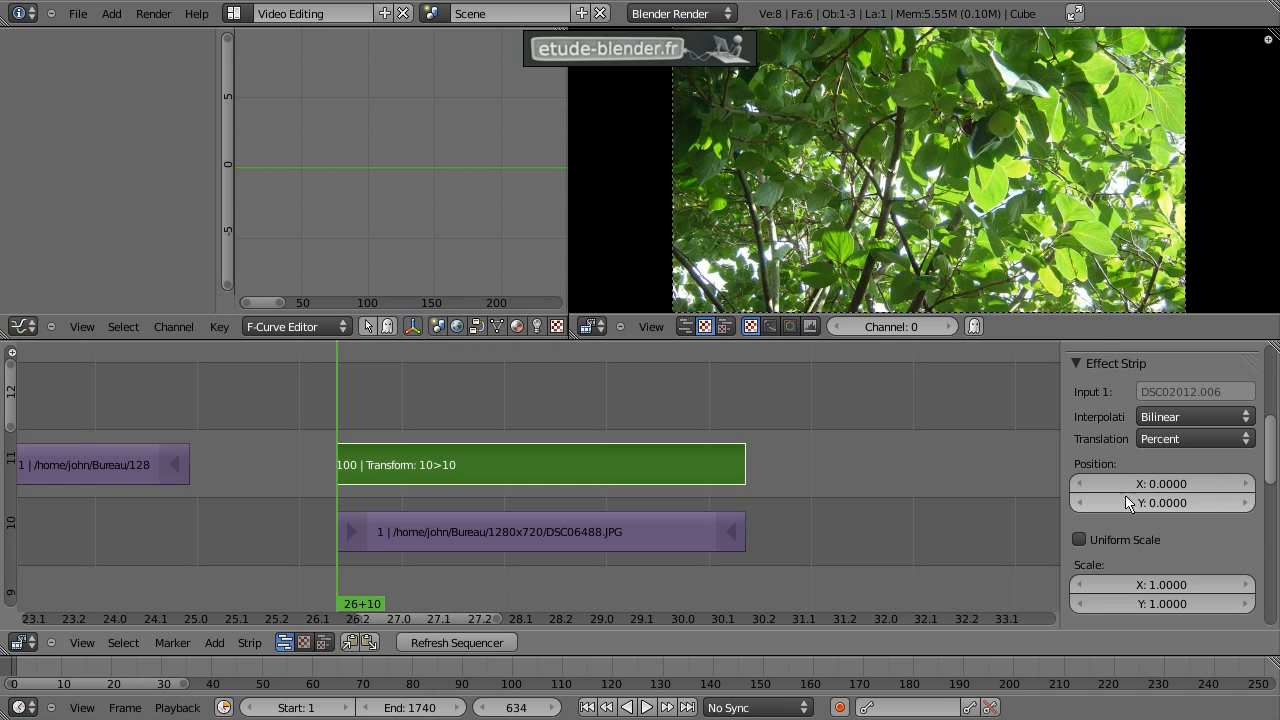
Step: Try scaling the Transform strip down to X 0.61 and Y 0.4, and reset both scales to 1
{"action": "left_click_drag", "start_coordinate": [1155, 585], "coordinate": [1110, 603]}
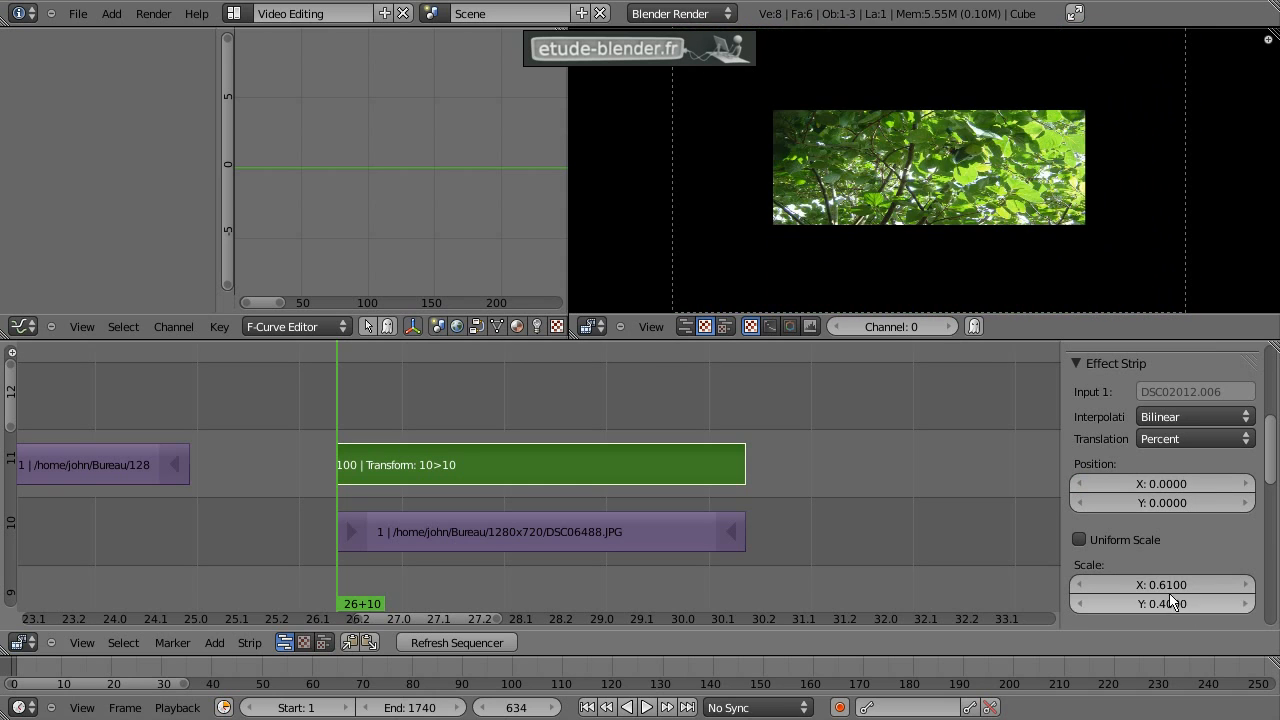
{"action": "left_click", "coordinate": [1160, 584]}
{"action": "type", "text": "1"}
{"action": "key", "text": "Return"}
{"action": "left_click", "coordinate": [1153, 598]}
{"action": "type", "text": "1"}
{"action": "key", "text": "Return"}
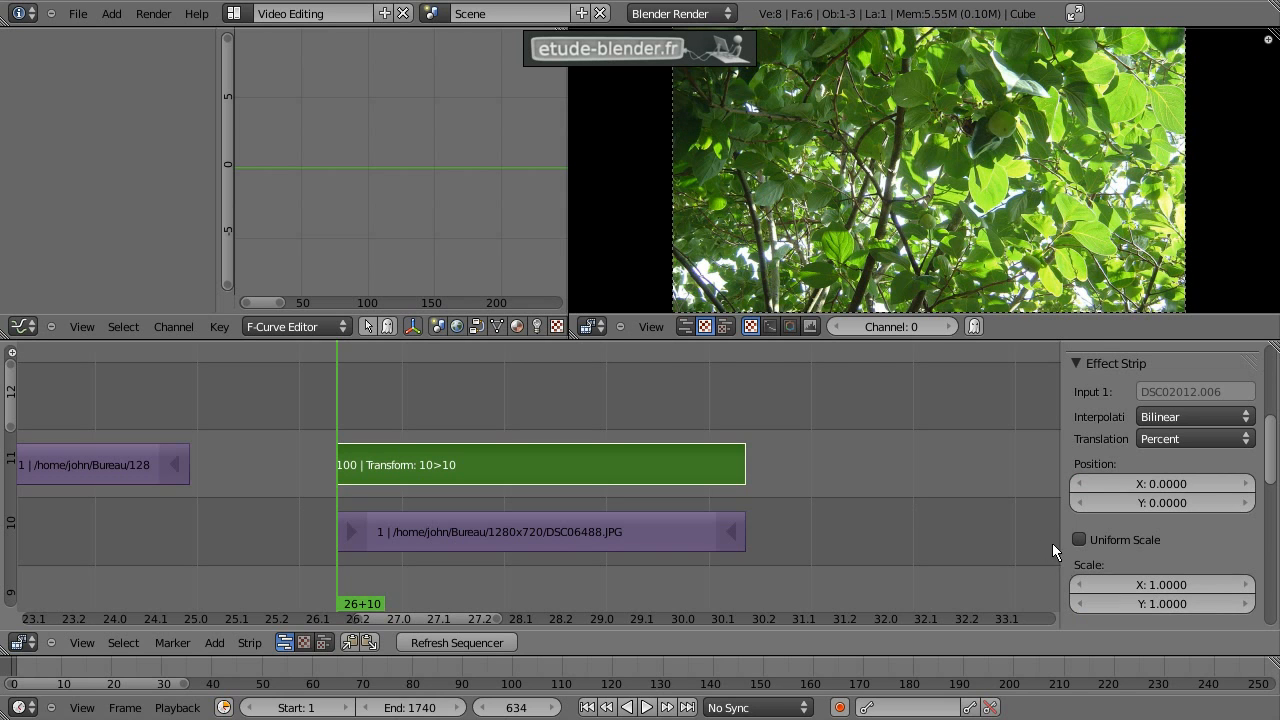
Step: Enable Uniform Scale on the Transform strip, set its scale to 0, and keyframe the scale at frame 634
{"action": "left_click", "coordinate": [1080, 540]}
{"action": "mouse_move", "coordinate": [1137, 564]}
{"action": "left_mouse_down"}
{"action": "mouse_move", "coordinate": [1182, 564]}
{"action": "mouse_move", "coordinate": [1130, 565]}
{"action": "mouse_move", "coordinate": [1155, 563]}
{"action": "left_mouse_up"}
{"action": "left_click", "coordinate": [1152, 560]}
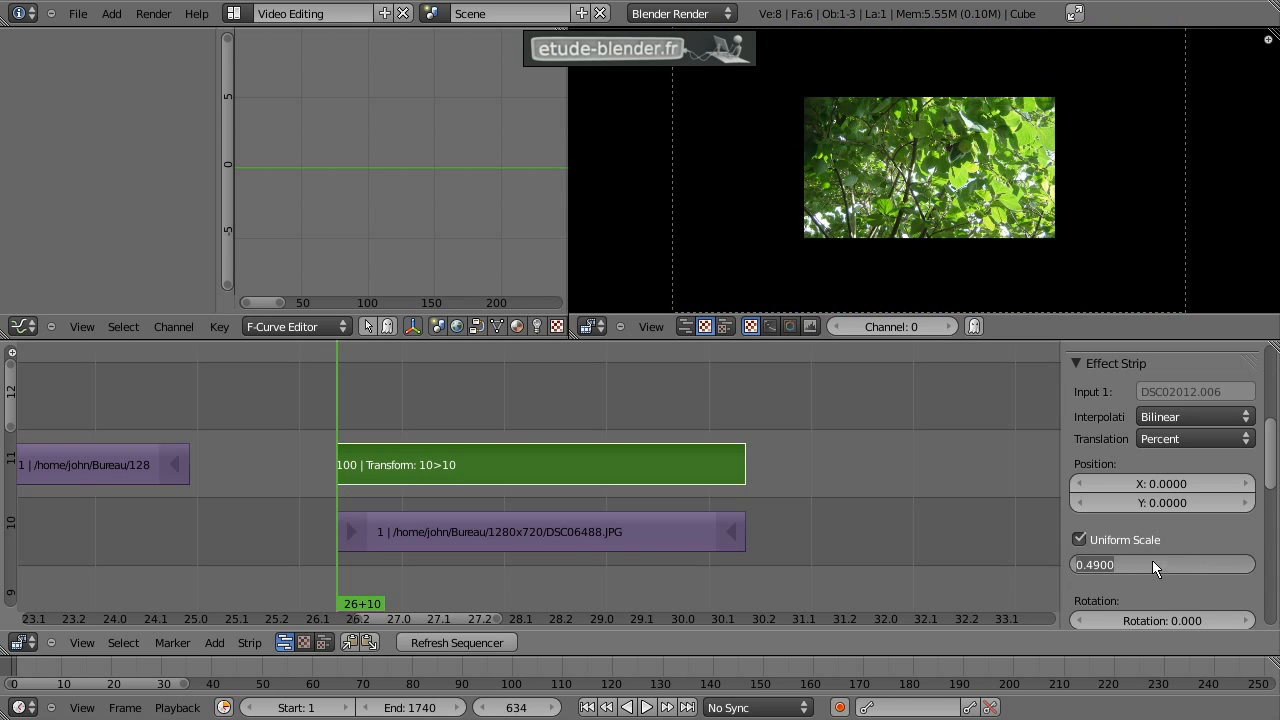
{"action": "key", "text": "Return"}
{"action": "left_click_drag", "start_coordinate": [1195, 564], "coordinate": [1152, 563]}
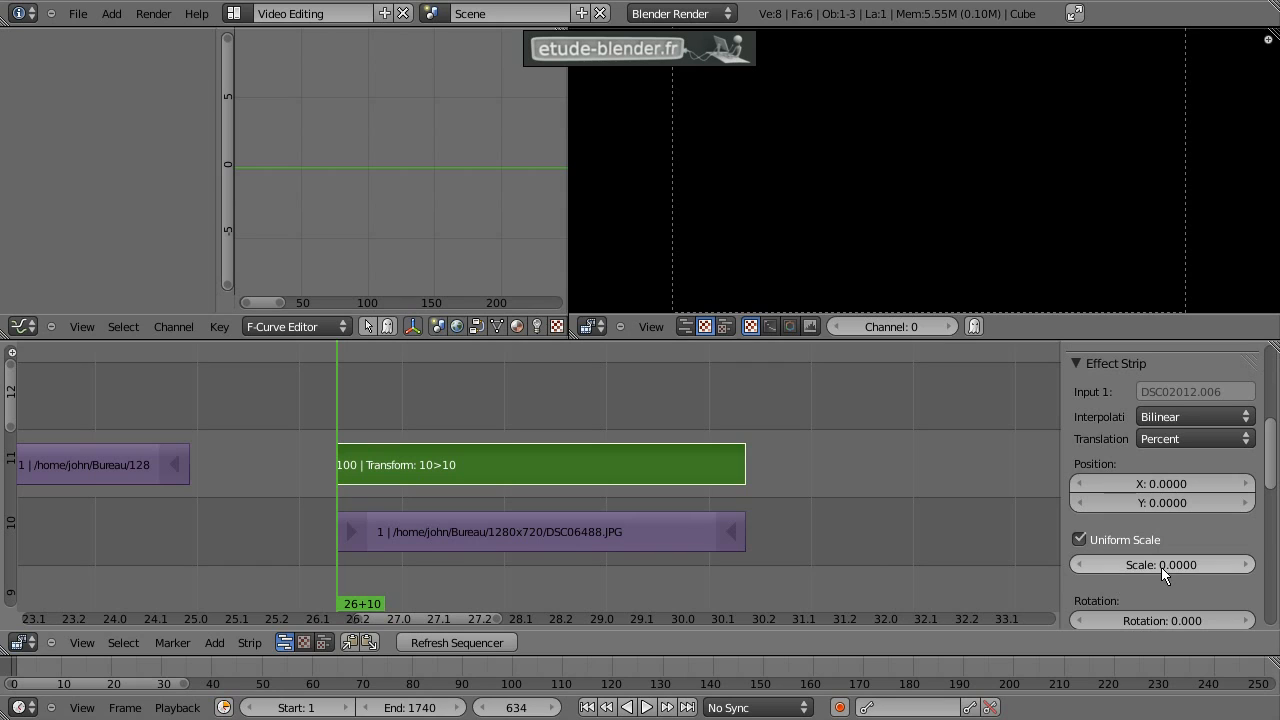
{"action": "key", "text": "i"}
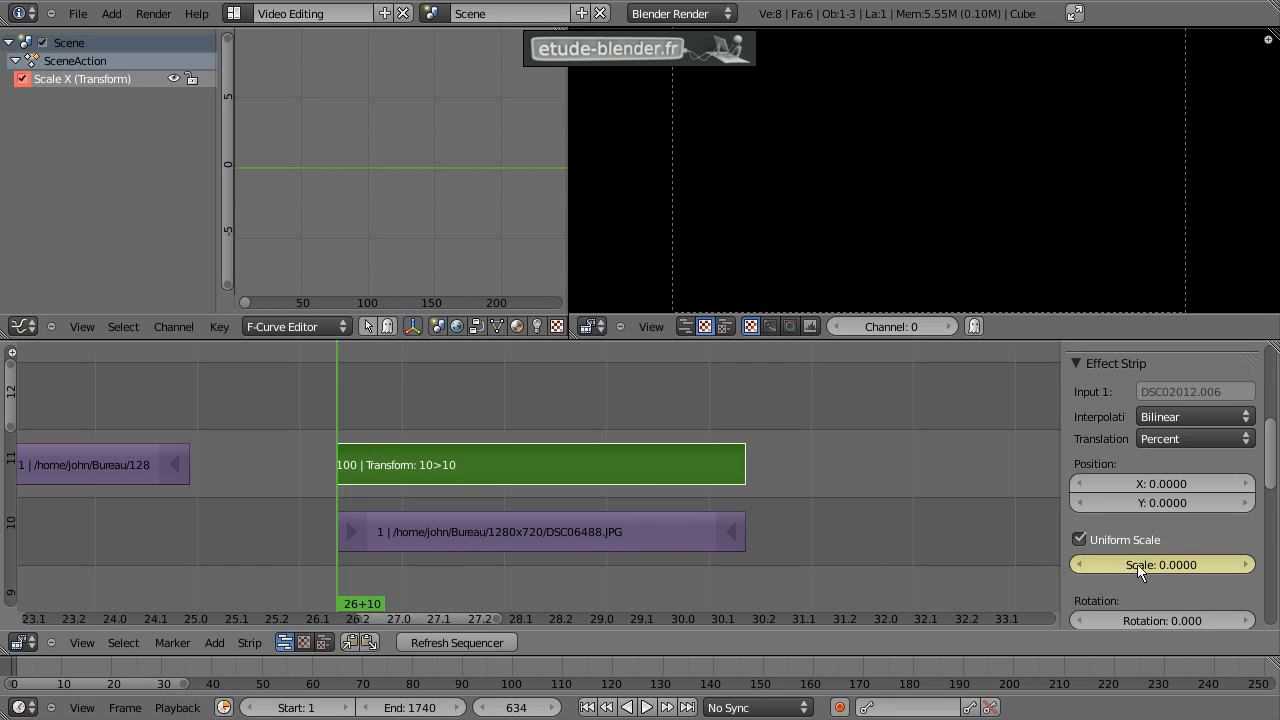
Step: Set the Transform strip's scale to 1 at frame 733 with a keyframe, and scrub back to frame 712
{"action": "left_click_drag", "start_coordinate": [368, 384], "coordinate": [754, 408]}
{"action": "key", "text": "Left"}
{"action": "key", "text": "Left"}
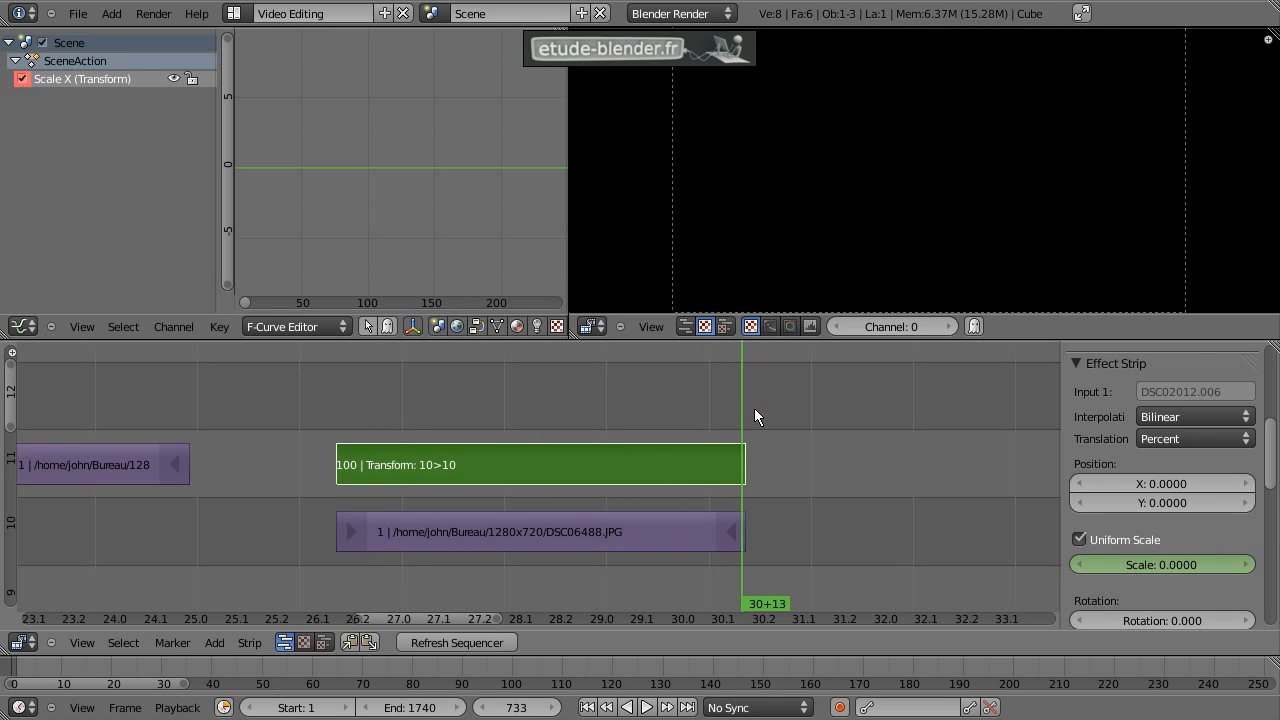
{"action": "mouse_move", "coordinate": [1150, 566]}
{"action": "left_mouse_down"}
{"action": "mouse_move", "coordinate": [1206, 567]}
{"action": "mouse_move", "coordinate": [1160, 566]}
{"action": "left_mouse_up"}
{"action": "left_click", "coordinate": [1160, 566]}
{"action": "type", "text": "1"}
{"action": "key", "text": "Return"}
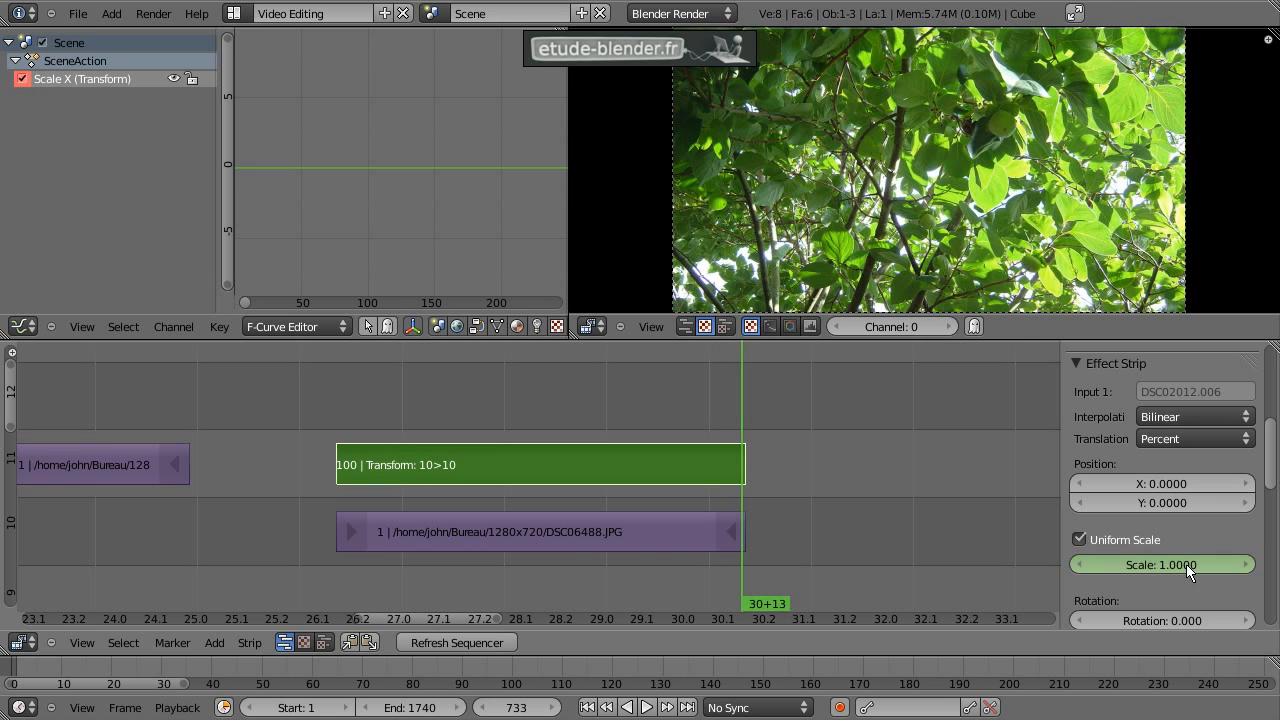
{"action": "left_click_drag", "start_coordinate": [716, 402], "coordinate": [657, 413]}
Step: Frame the Scale X curve in the Graph Editor and scrub through the whole zoom animation
{"action": "scroll", "coordinate": [432, 201], "scroll_direction": "down", "scroll_amount": 3}
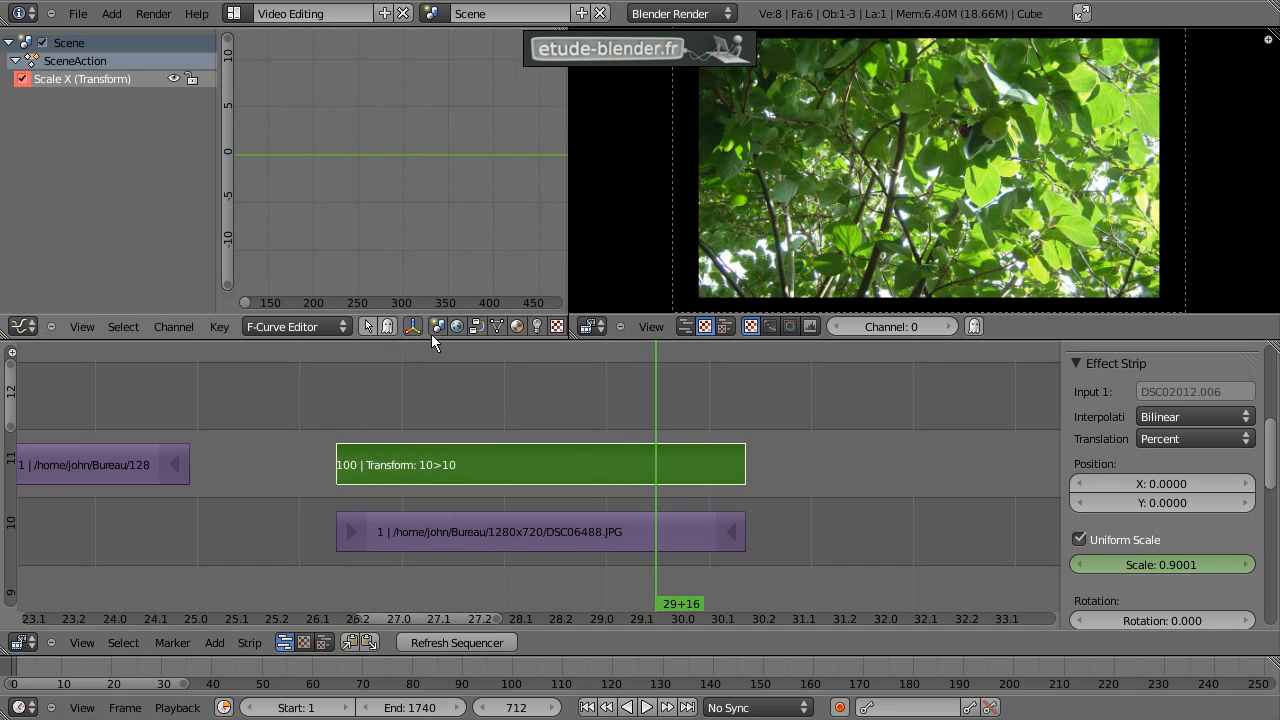
{"action": "key", "text": "Home"}
{"action": "middle_click_drag", "start_coordinate": [406, 177], "coordinate": [427, 139], "text": "ctrl"}
{"action": "left_click_drag", "start_coordinate": [649, 378], "coordinate": [309, 366]}
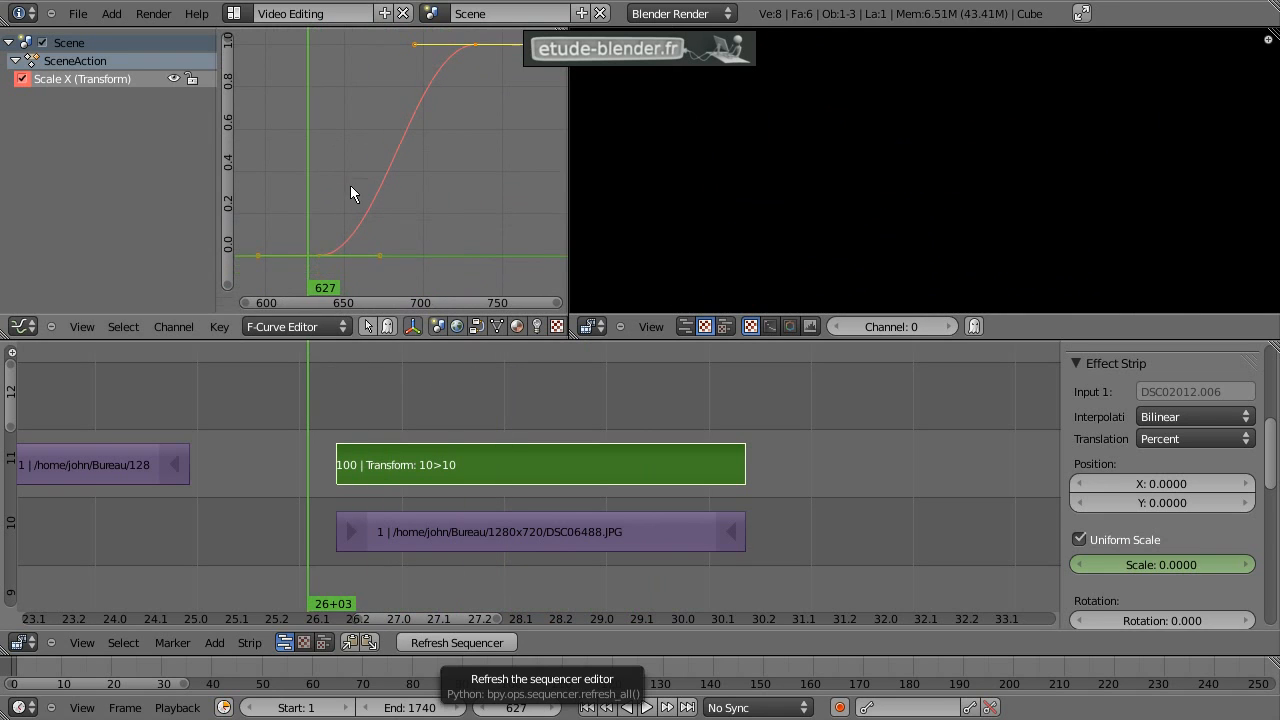
{"action": "left_click_drag", "start_coordinate": [347, 412], "coordinate": [750, 466]}
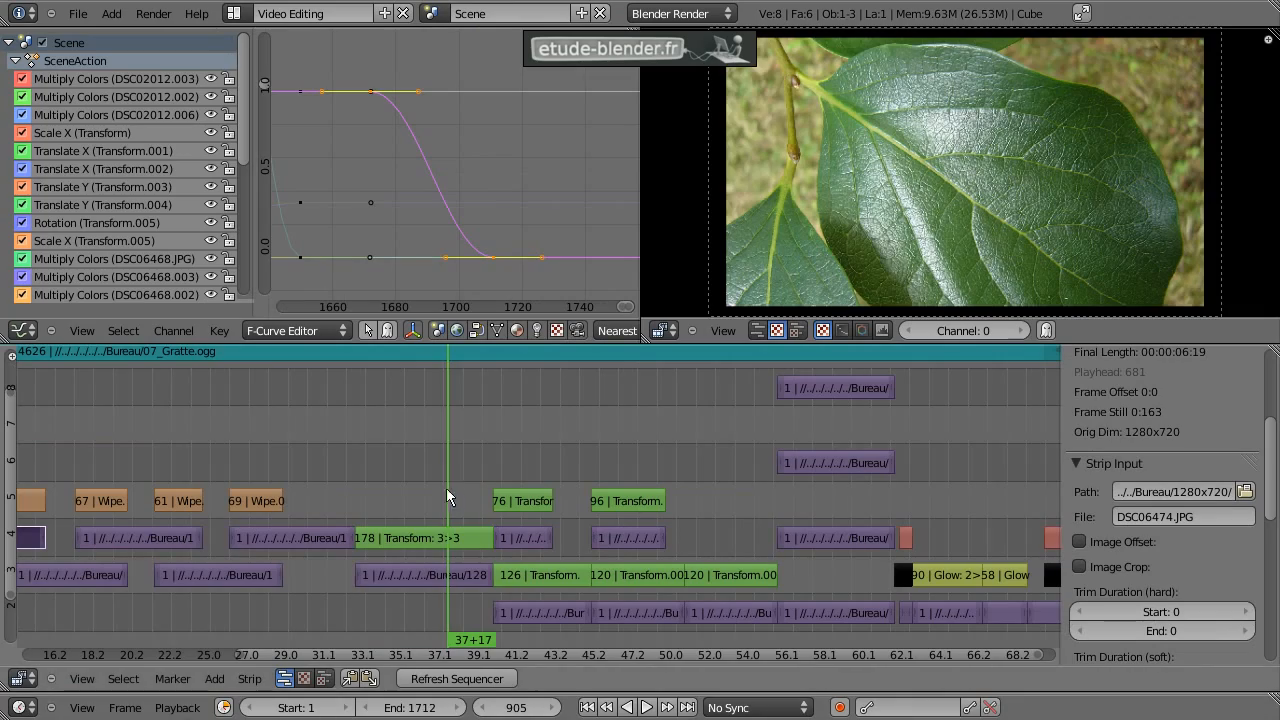
Step: Scrub through the Transform effects in the finished slideshow project, and look at the strips following DSC06488.JPG in the working project
{"action": "left_click_drag", "start_coordinate": [446, 488], "coordinate": [634, 461]}
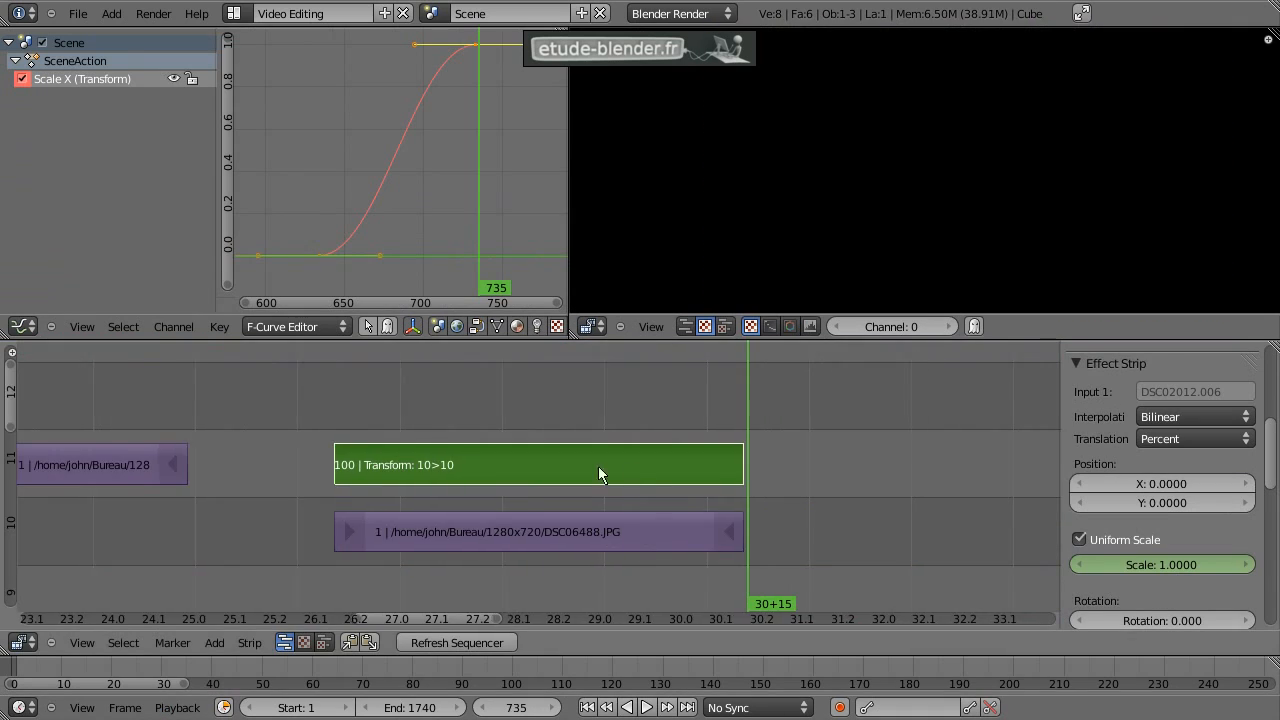
{"action": "scroll", "coordinate": [598, 466], "scroll_direction": "down", "scroll_amount": 3}
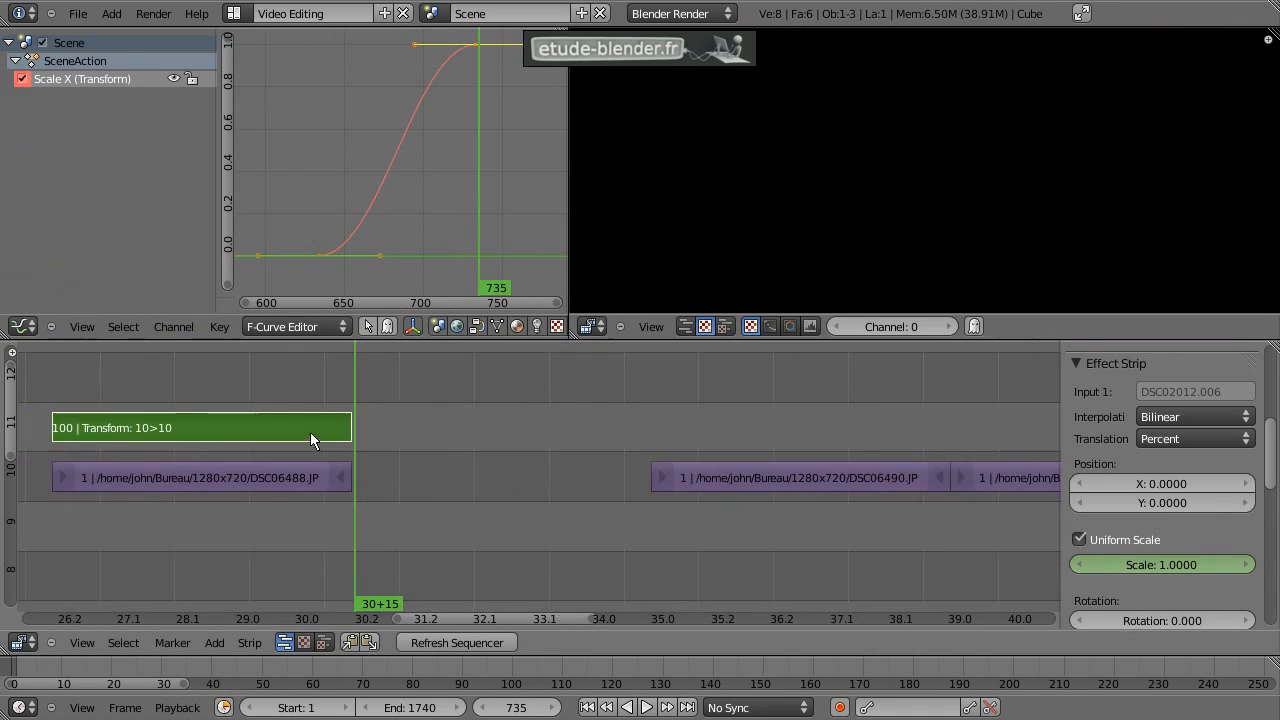
Step: Move the DSC06490.JPG strip earlier, close behind DSC06488.JPG, and add a Transform effect strip to it
{"action": "left_click", "coordinate": [766, 426]}
{"action": "scroll", "coordinate": [728, 509], "scroll_direction": "right", "scroll_amount": 2, "text": "ctrl"}
{"action": "right_click_drag", "start_coordinate": [728, 509], "coordinate": [494, 504]}
{"action": "key", "text": "shift+a"}
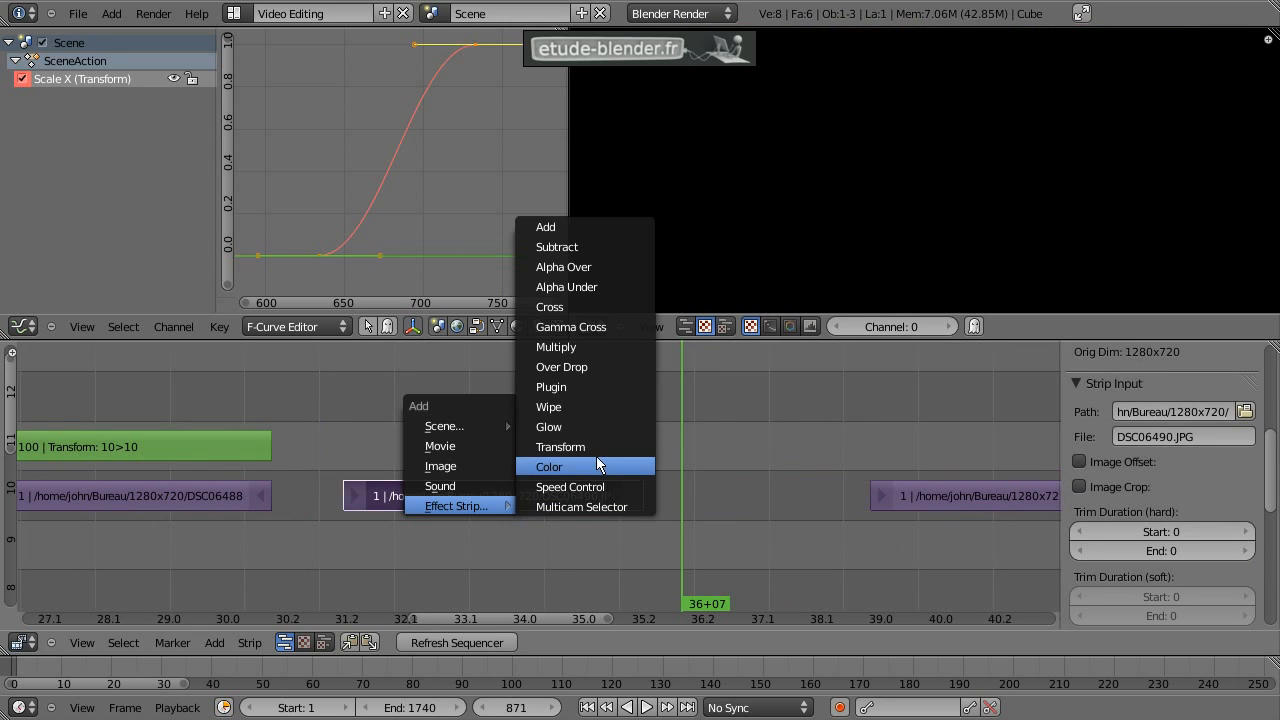
{"action": "left_click", "coordinate": [565, 447]}
Step: Go to frame 758 at the start of the new Transform strip and keyframe its Position X at 0
{"action": "left_click", "coordinate": [356, 392]}
{"action": "mouse_move", "coordinate": [354, 393]}
{"action": "left_mouse_down"}
{"action": "mouse_move", "coordinate": [394, 392]}
{"action": "mouse_move", "coordinate": [343, 392]}
{"action": "left_mouse_up"}
{"action": "key", "text": "Right"}
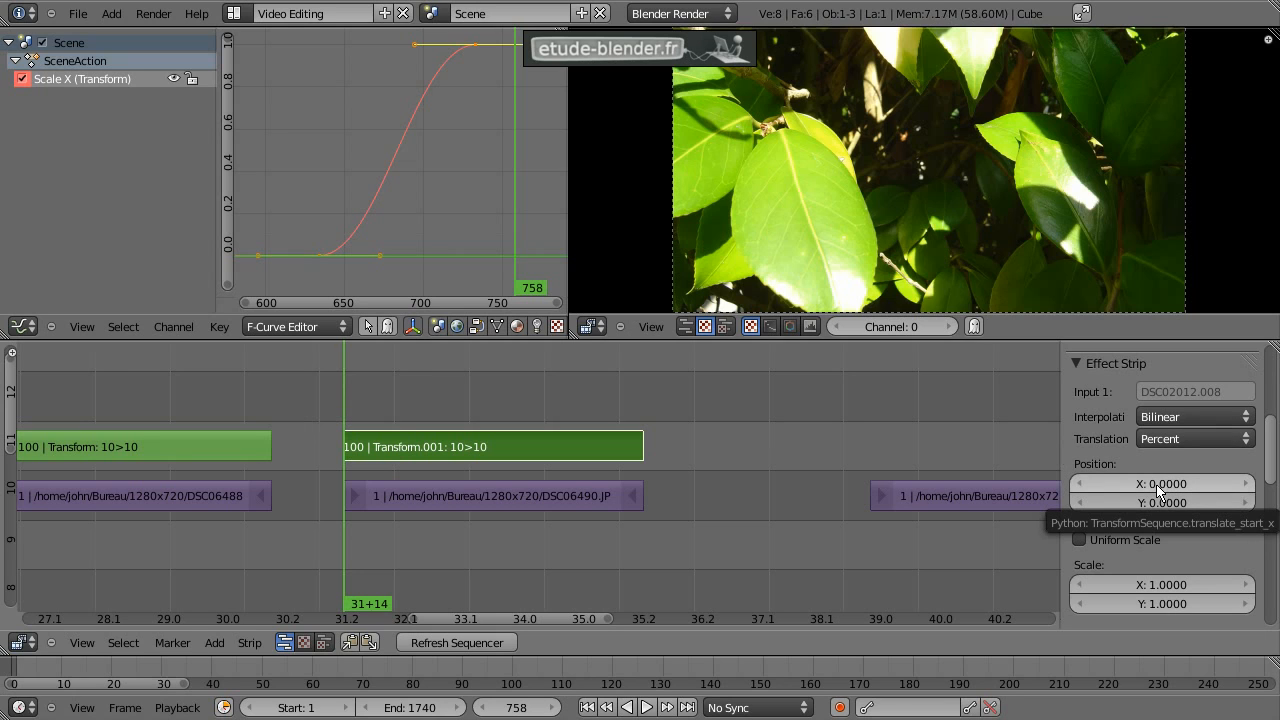
{"action": "key", "text": "i"}
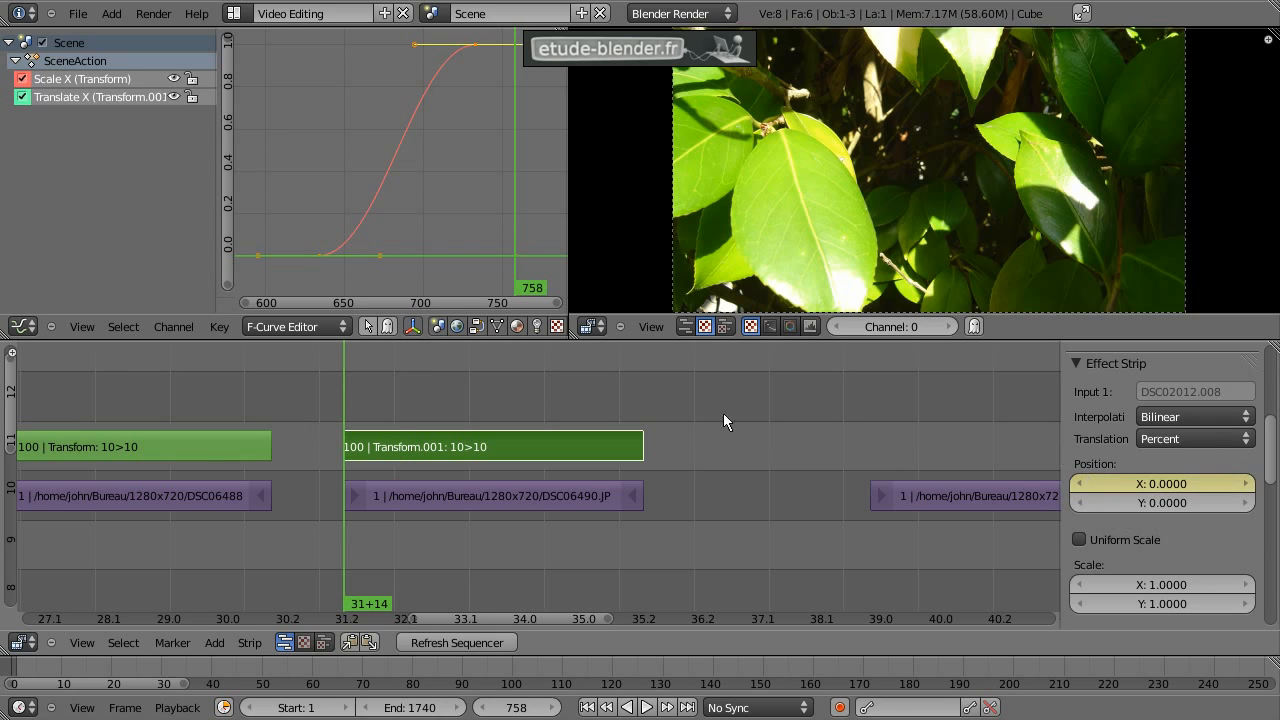
Step: Try shifting the Transform strip's Position X to about 60.78, and set it back to 0
{"action": "left_click_drag", "start_coordinate": [1112, 484], "coordinate": [1117, 448]}
{"action": "left_click_drag", "start_coordinate": [1145, 490], "coordinate": [453, 335]}
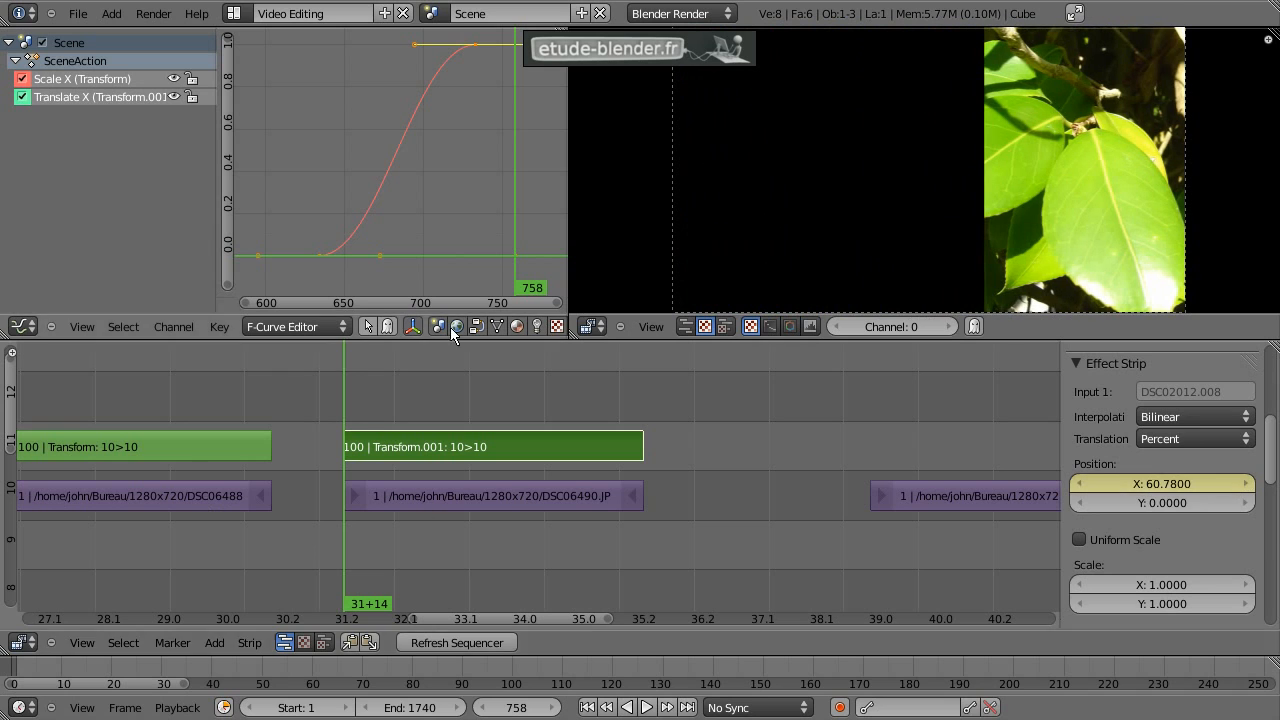
{"action": "left_click", "coordinate": [1146, 477]}
{"action": "type", "text": "0"}
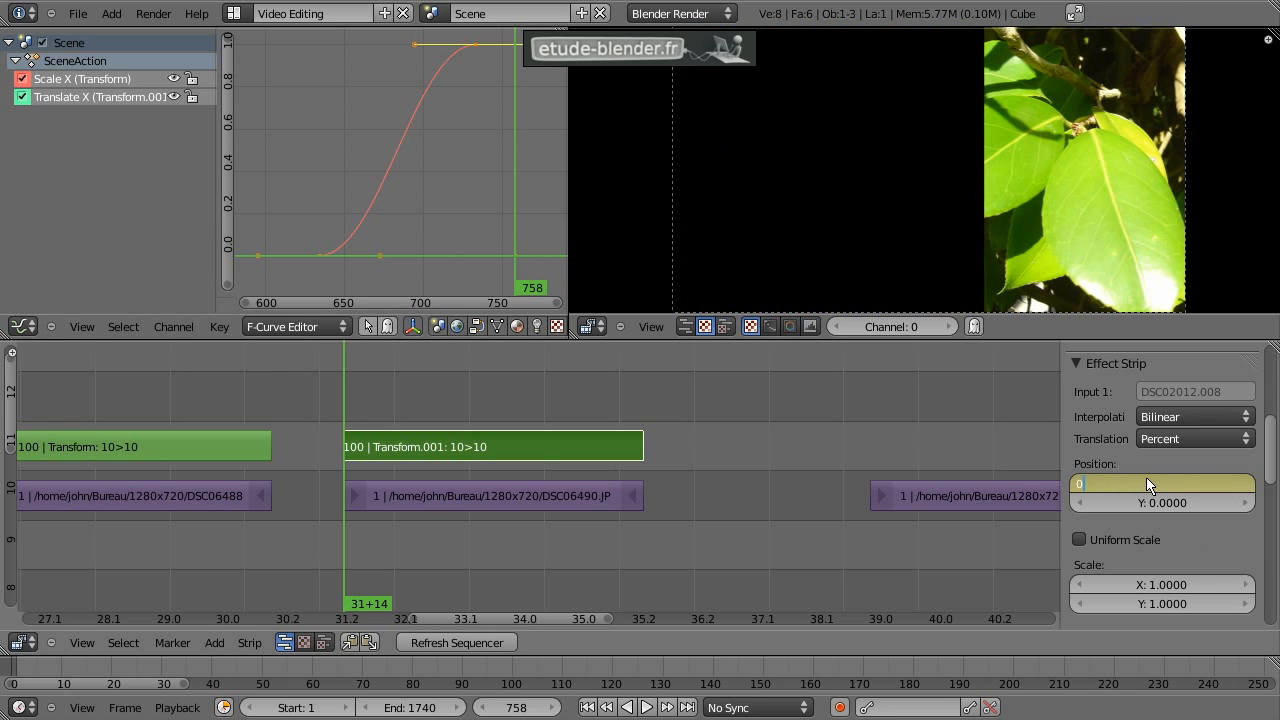
{"action": "key", "text": "Return"}
Step: Set the Transform strip's Position X to 100 at frame 857 with a keyframe, and scrub through the slide-out animation
{"action": "left_click_drag", "start_coordinate": [397, 399], "coordinate": [648, 401]}
{"action": "left_click_drag", "start_coordinate": [1124, 494], "coordinate": [700, 496]}
{"action": "left_click", "coordinate": [1162, 482]}
{"action": "type", "text": "100"}
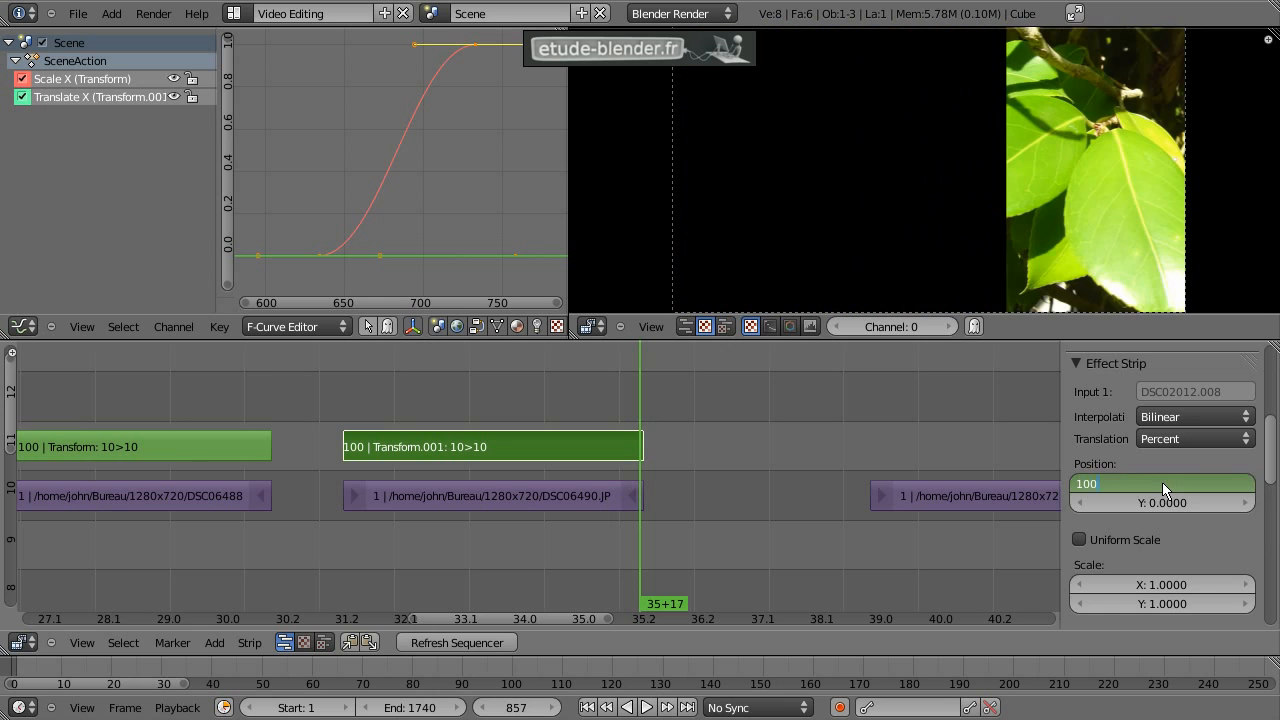
{"action": "key", "text": "Return"}
{"action": "key", "text": "i"}
{"action": "mouse_move", "coordinate": [562, 390]}
{"action": "left_mouse_down"}
{"action": "mouse_move", "coordinate": [334, 384]}
{"action": "mouse_move", "coordinate": [629, 393]}
{"action": "mouse_move", "coordinate": [403, 390]}
{"action": "mouse_move", "coordinate": [566, 415]}
{"action": "left_mouse_up"}
Step: Move the DSC06499.JPG strip earlier and down to channel 8, and add a Transform effect strip to it
{"action": "middle_click_drag", "start_coordinate": [672, 450], "coordinate": [643, 434]}
{"action": "scroll", "coordinate": [643, 440], "scroll_direction": "down", "scroll_amount": 2}
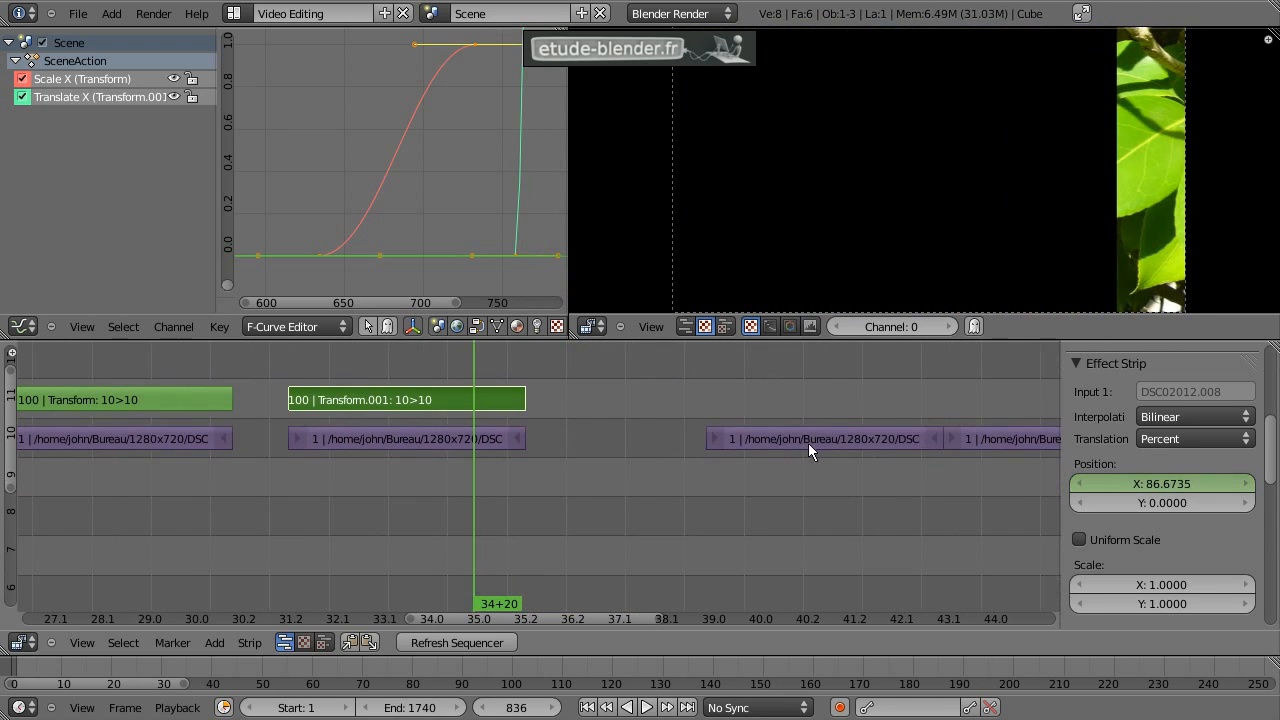
{"action": "right_click", "coordinate": [808, 444]}
{"action": "left_click", "coordinate": [821, 402]}
{"action": "key", "text": "g"}
{"action": "left_click", "coordinate": [681, 461]}
{"action": "key", "text": "Down"}
{"action": "key", "text": "shift+a"}
{"action": "mouse_move", "coordinate": [692, 523]}
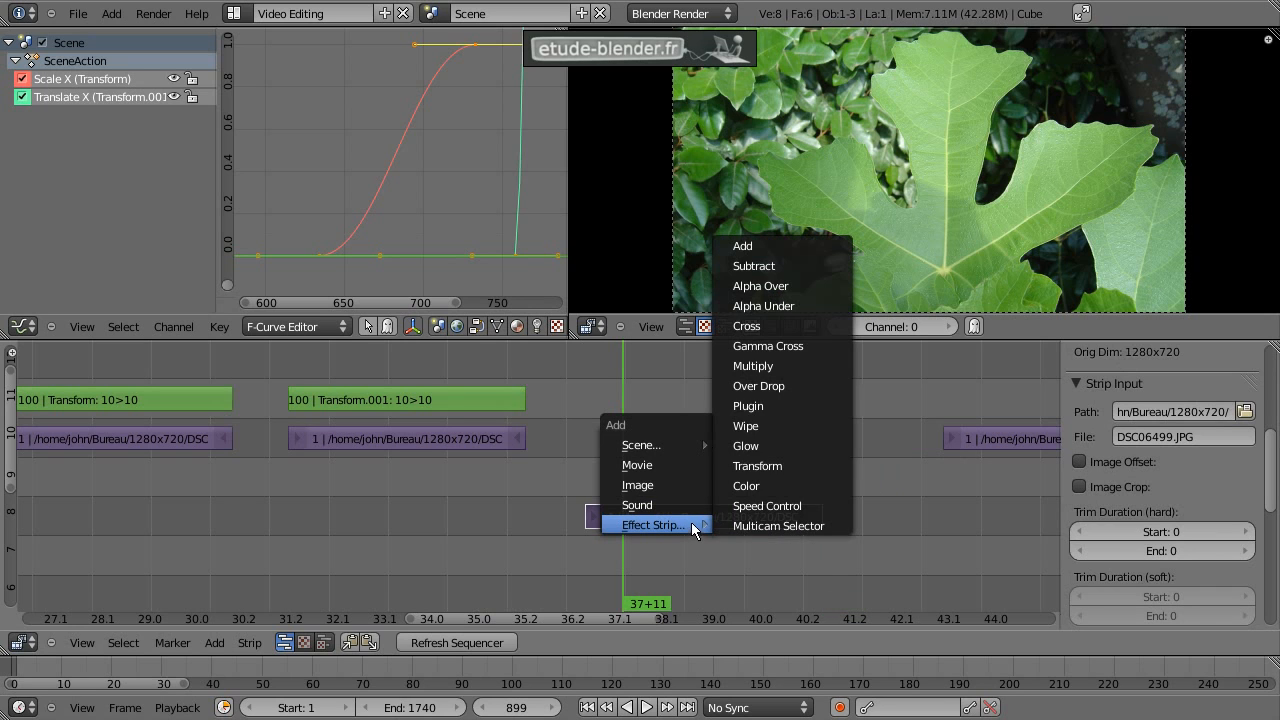
{"action": "left_click", "coordinate": [790, 465]}
Step: Set the DSC06499.JPG Transform strip's Position X to -100 at frame 883 and keyframe it
{"action": "left_click", "coordinate": [610, 428]}
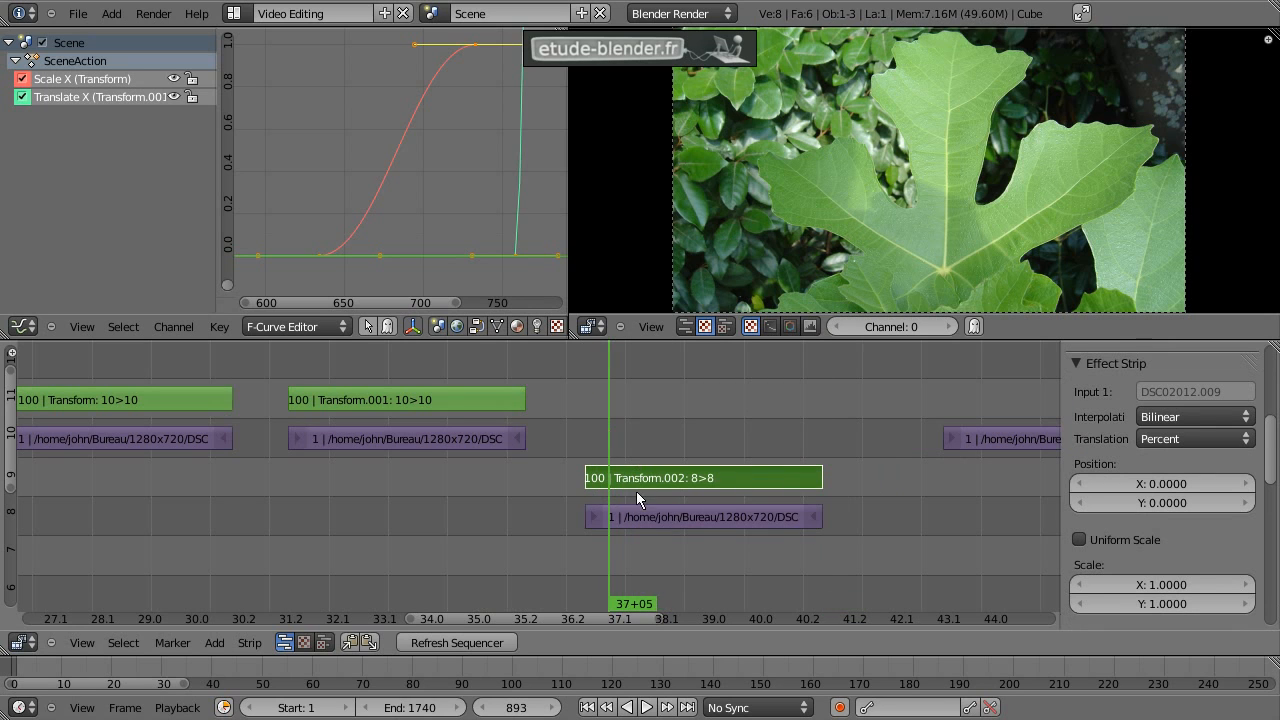
{"action": "scroll", "coordinate": [636, 491], "scroll_direction": "up", "scroll_amount": 2}
{"action": "left_click", "coordinate": [596, 419]}
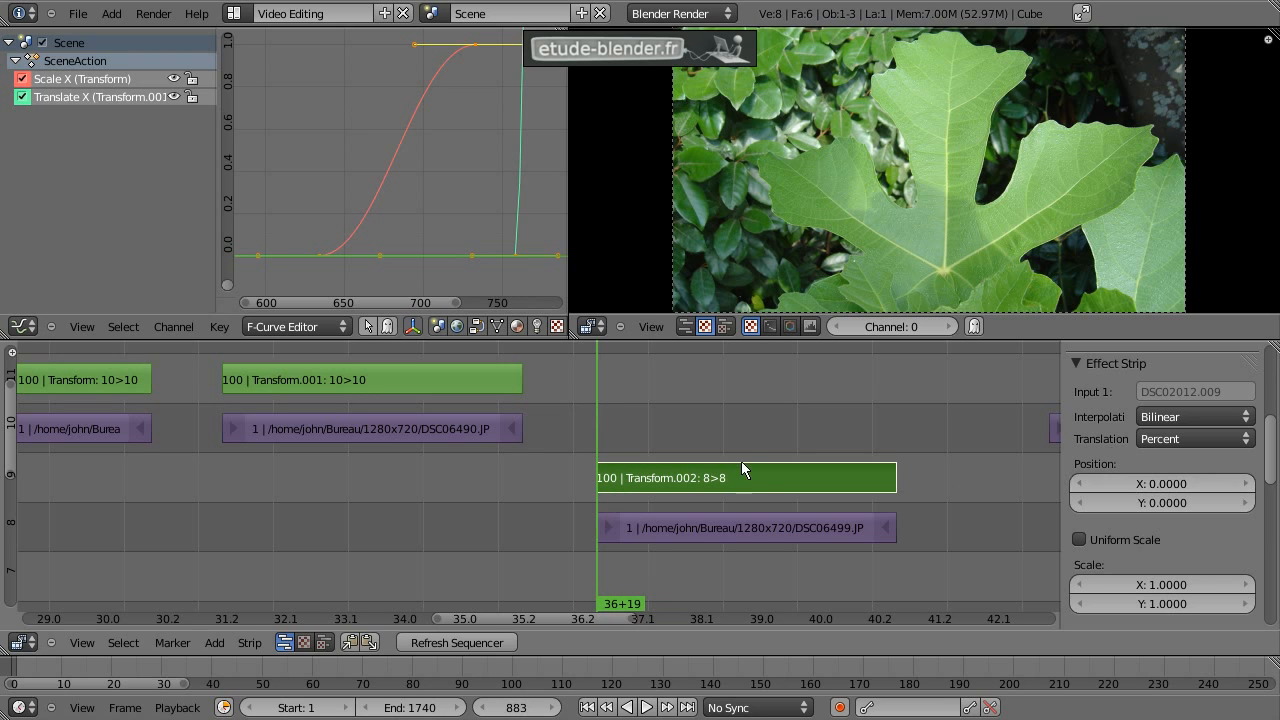
{"action": "left_click_drag", "start_coordinate": [1171, 489], "coordinate": [400, 450]}
{"action": "left_click", "coordinate": [1162, 481]}
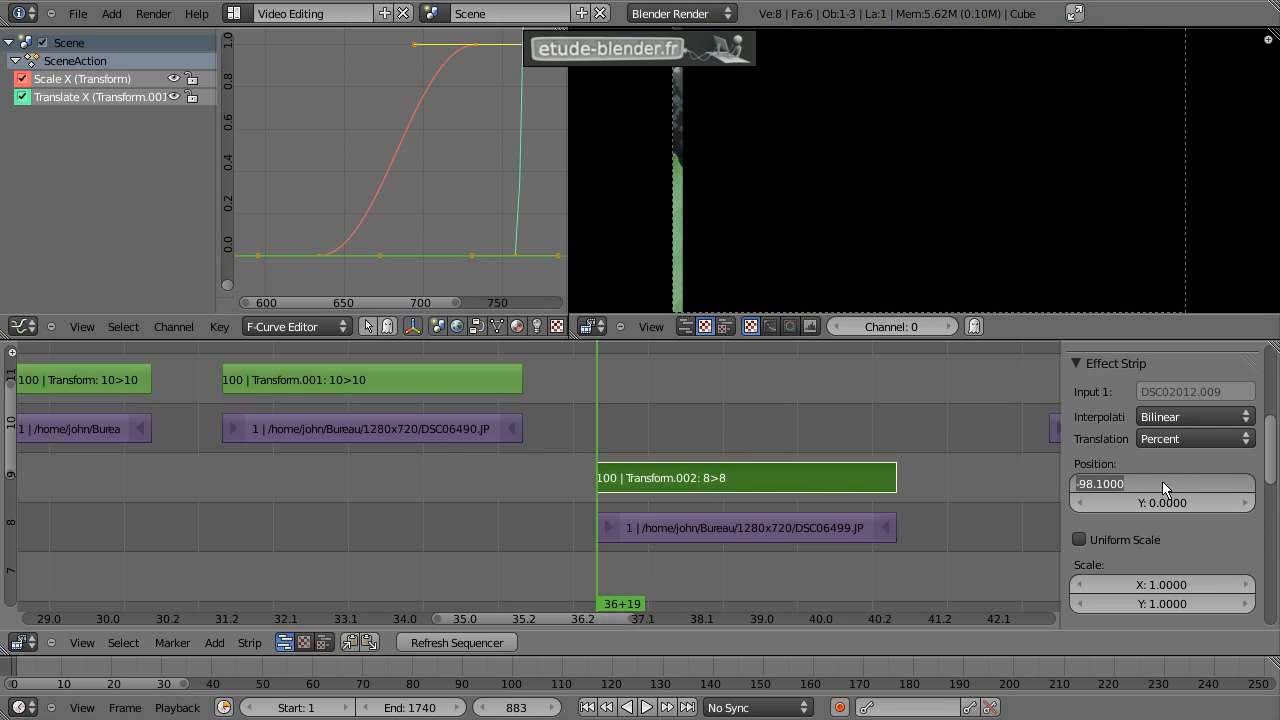
{"action": "type", "text": "-100"}
{"action": "key", "text": "Return"}
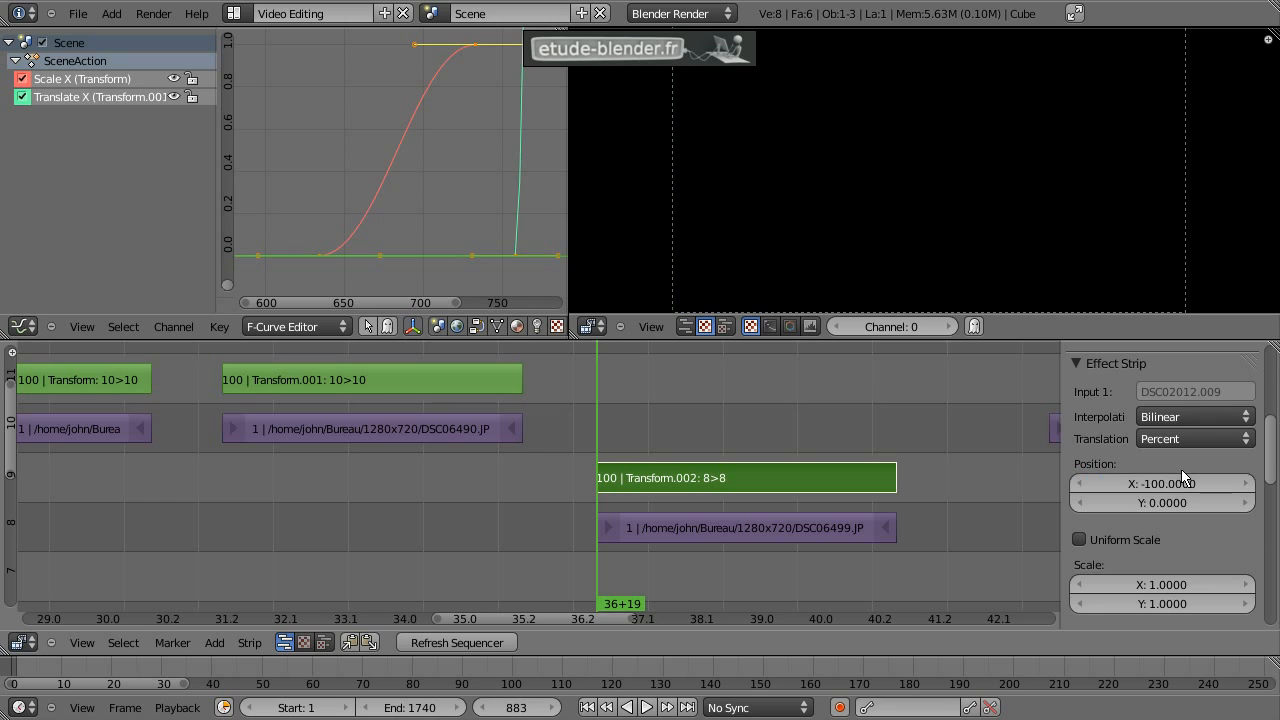
{"action": "key", "text": "i"}
Step: Set the Transform strip's Position X to 0 at frame 982 with a keyframe, and scrub through the slide-in animation
{"action": "left_click_drag", "start_coordinate": [667, 419], "coordinate": [888, 416]}
{"action": "key", "text": "Right"}
{"action": "key", "text": "Right"}
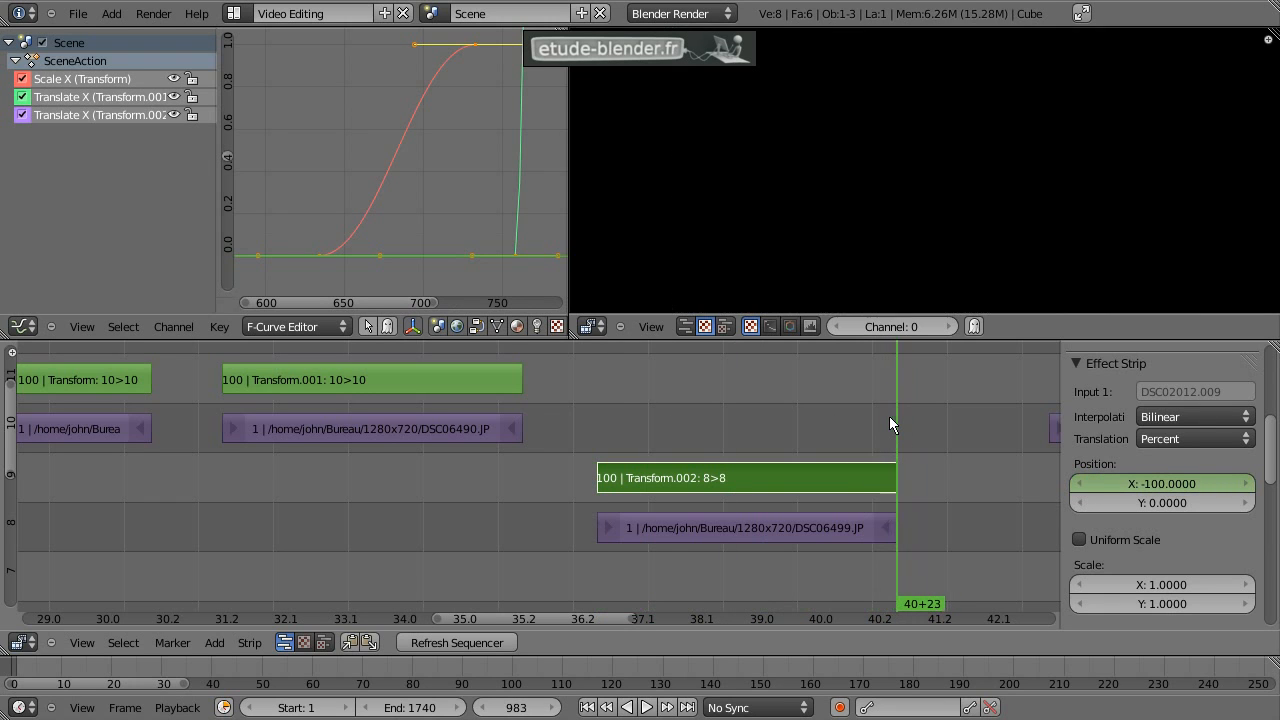
{"action": "left_click_drag", "start_coordinate": [1166, 483], "coordinate": [500, 556]}
{"action": "left_click", "coordinate": [1136, 480]}
{"action": "type", "text": "0"}
{"action": "key", "text": "Return"}
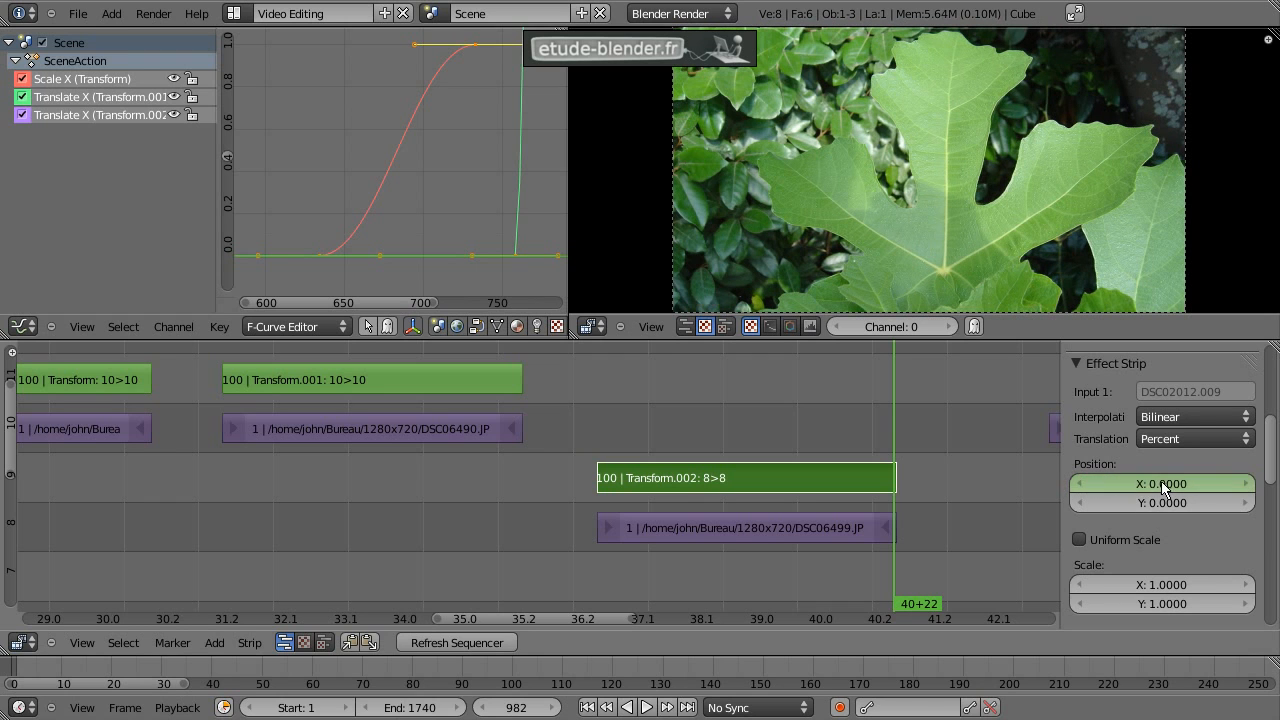
{"action": "key", "text": "i"}
{"action": "left_click_drag", "start_coordinate": [220, 374], "coordinate": [882, 399]}
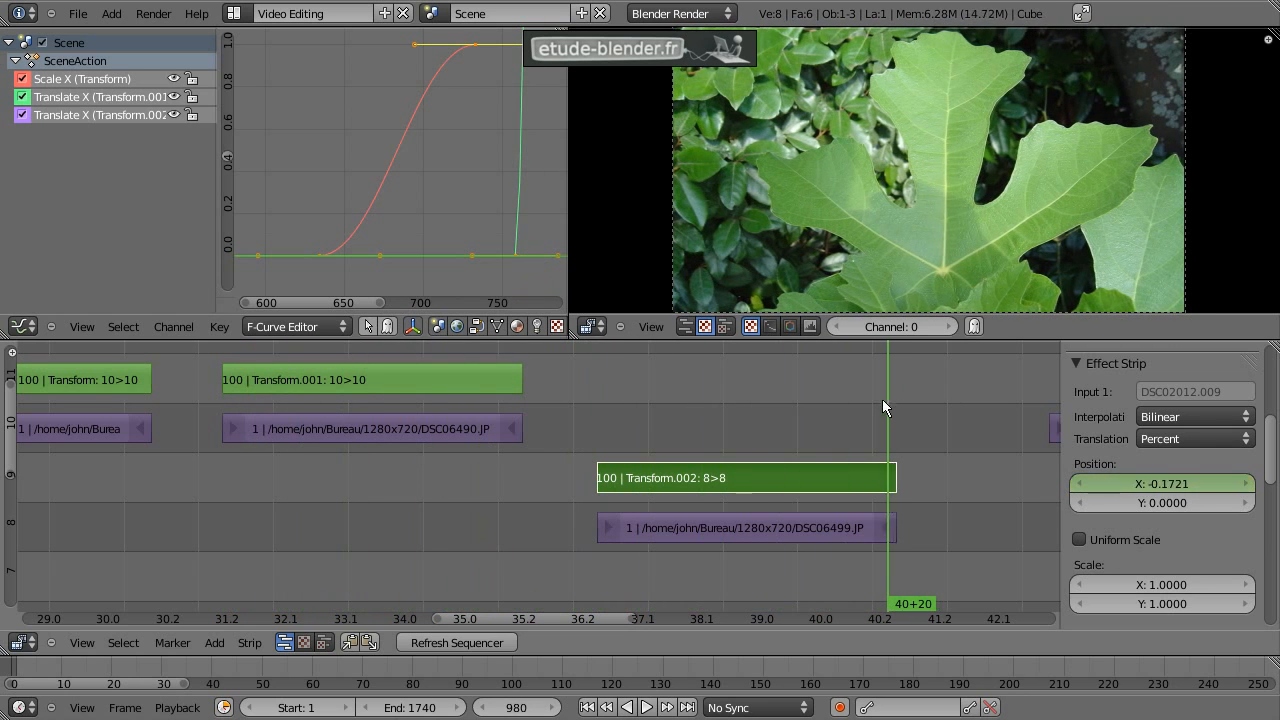
Step: Slide the DSC06499.JPG strip and its Transform strip together by -125 frames to start at frame 758 beneath DSC06490.JPG
{"action": "left_click", "coordinate": [690, 516]}
{"action": "left_click", "coordinate": [713, 485]}
{"action": "middle_click_drag", "start_coordinate": [514, 475], "coordinate": [587, 486]}
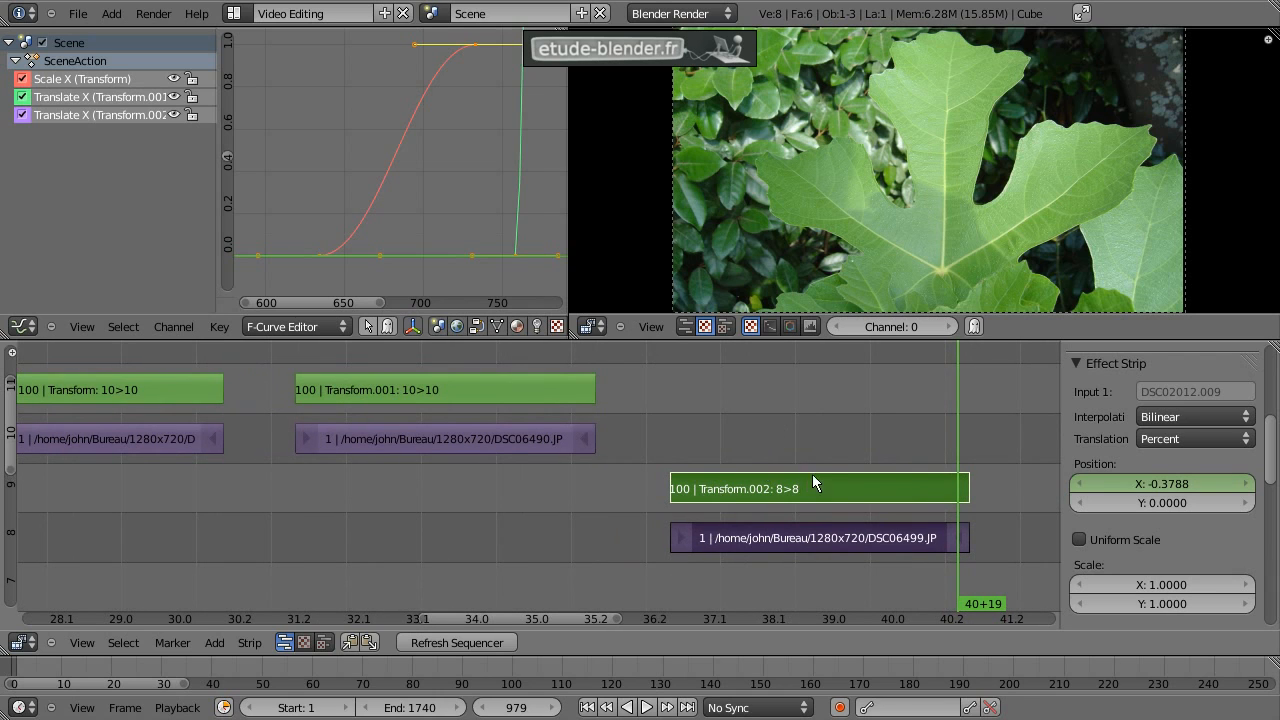
{"action": "key", "text": "g"}
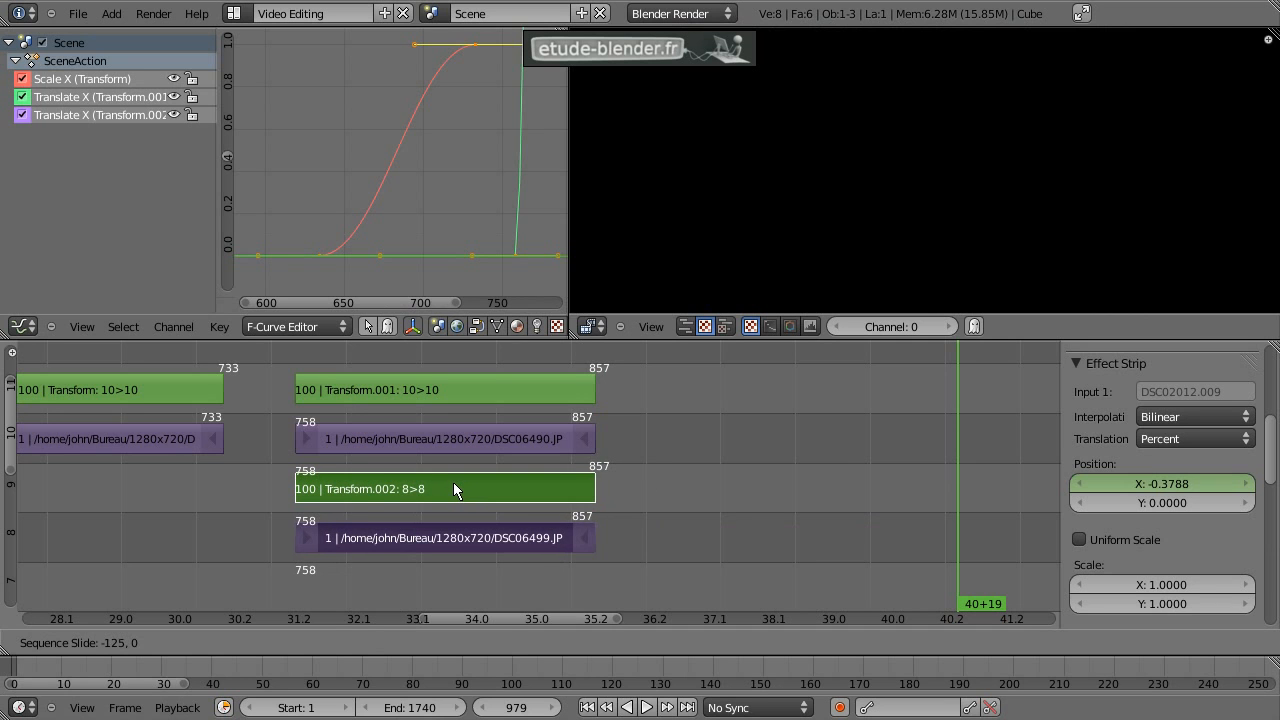
{"action": "left_click", "coordinate": [454, 490]}
Step: Scrub through the stacked strips and set the blend mode of the DSC06490.JPG Transform strip to Alpha Over
{"action": "middle_click_drag", "start_coordinate": [317, 363], "coordinate": [339, 375]}
{"action": "left_click_drag", "start_coordinate": [335, 360], "coordinate": [502, 381]}
{"action": "right_click", "coordinate": [429, 397]}
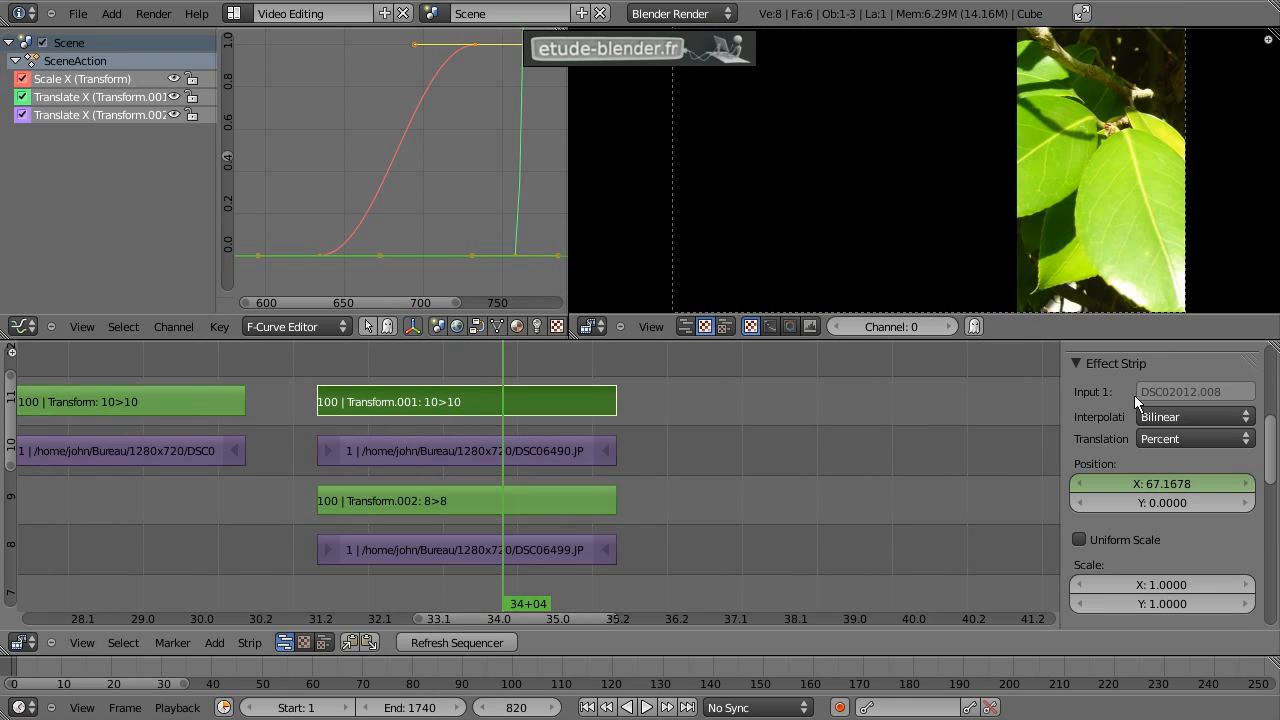
{"action": "scroll", "coordinate": [1199, 435], "scroll_direction": "up", "scroll_amount": 3}
{"action": "scroll", "coordinate": [1195, 436], "scroll_direction": "up", "scroll_amount": 4}
{"action": "left_click", "coordinate": [1172, 433]}
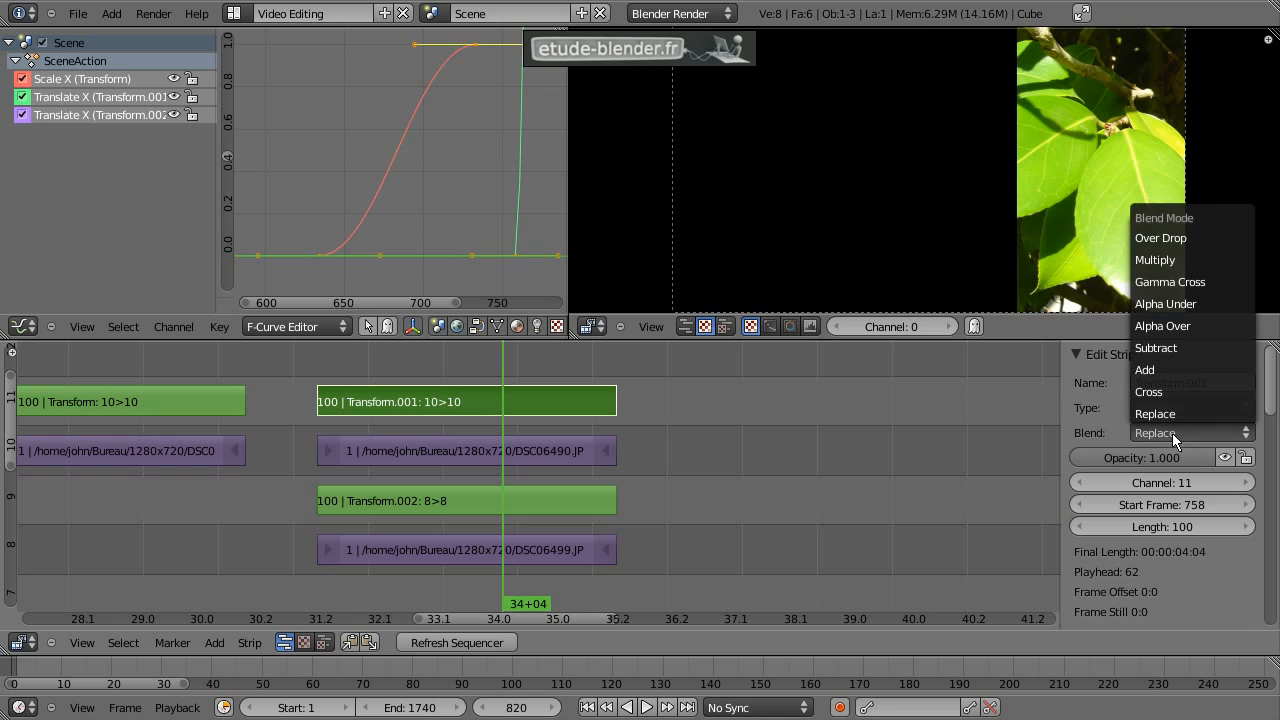
{"action": "left_click", "coordinate": [1180, 328]}
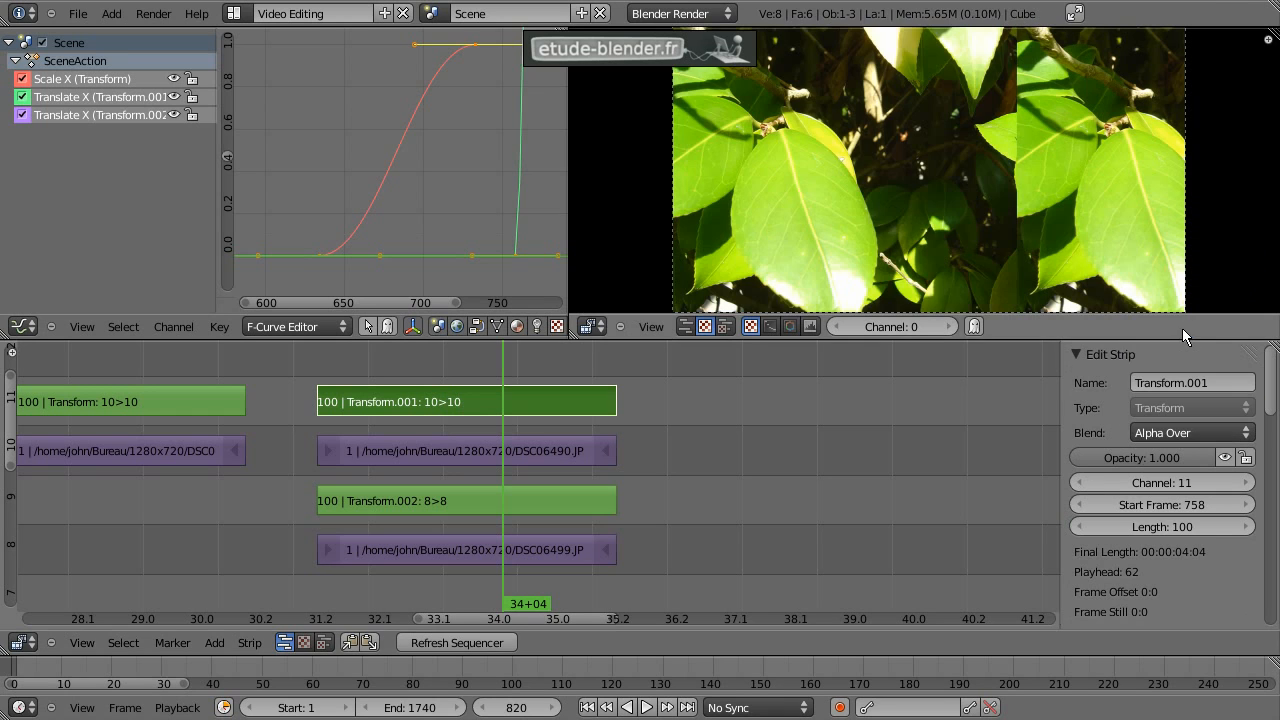
Step: Set the blend mode of the DSC06490.JPG image strip to Alpha Under
{"action": "left_click_drag", "start_coordinate": [505, 352], "coordinate": [428, 370]}
{"action": "left_click", "coordinate": [479, 450]}
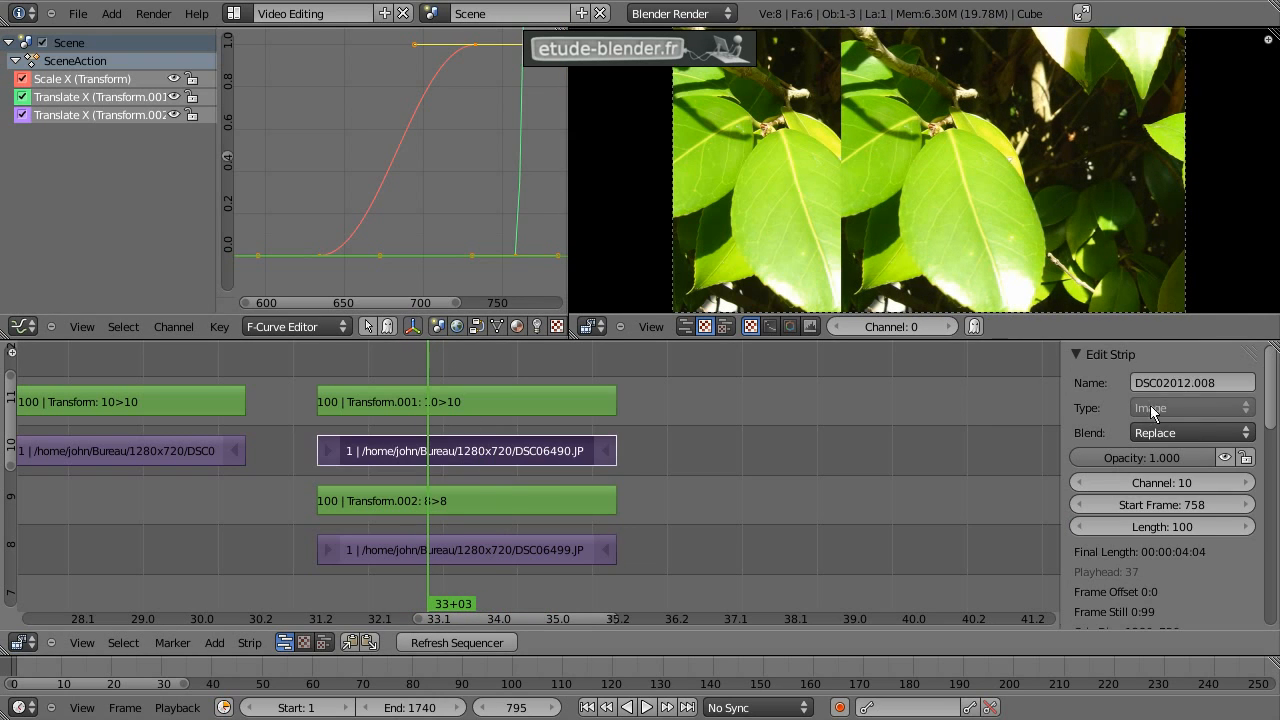
{"action": "left_click", "coordinate": [1165, 435]}
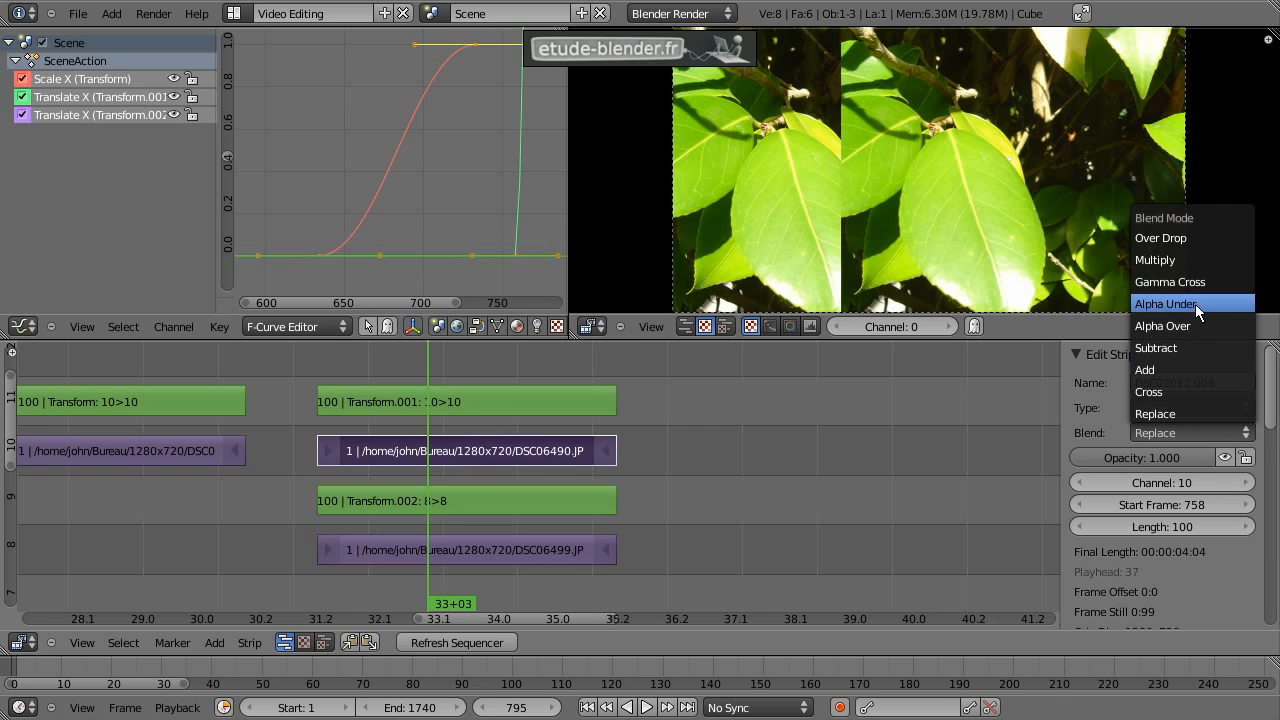
{"action": "left_click", "coordinate": [1197, 305]}
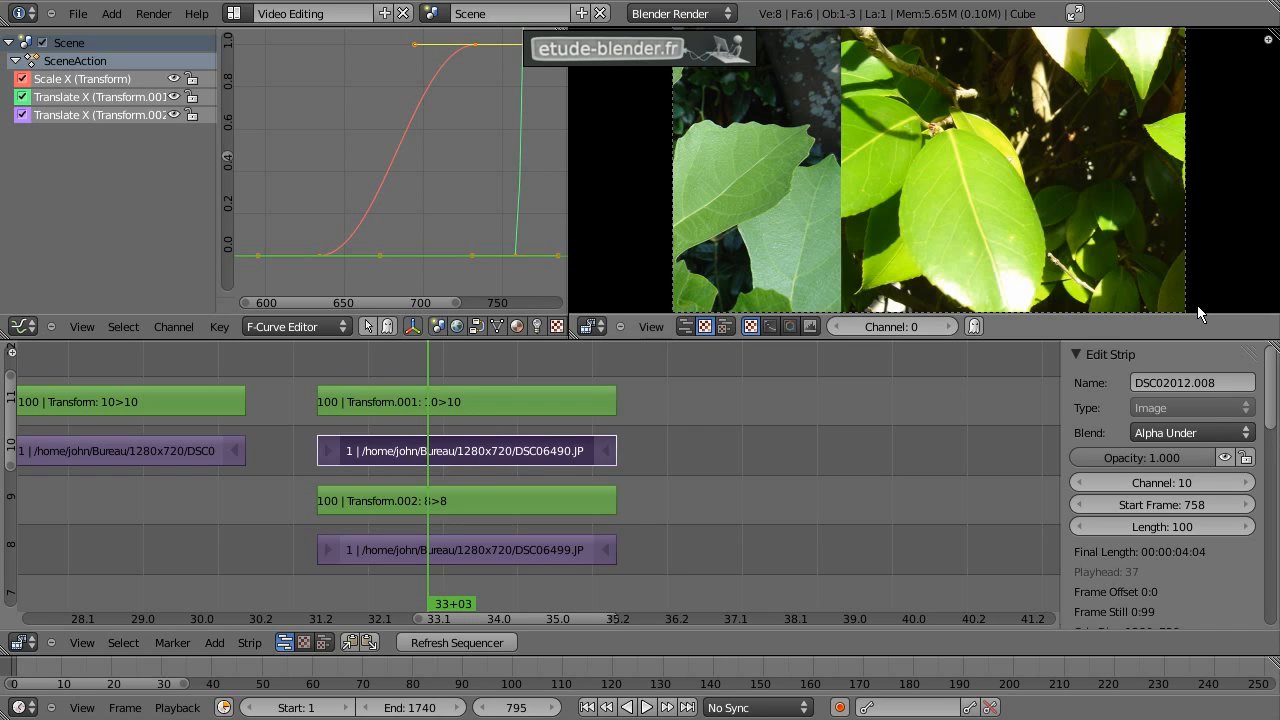
Step: Check the stacked strips and scrub through the sliding transition, comparing it with the Transform effects in the finished slideshow project
{"action": "left_click", "coordinate": [463, 403]}
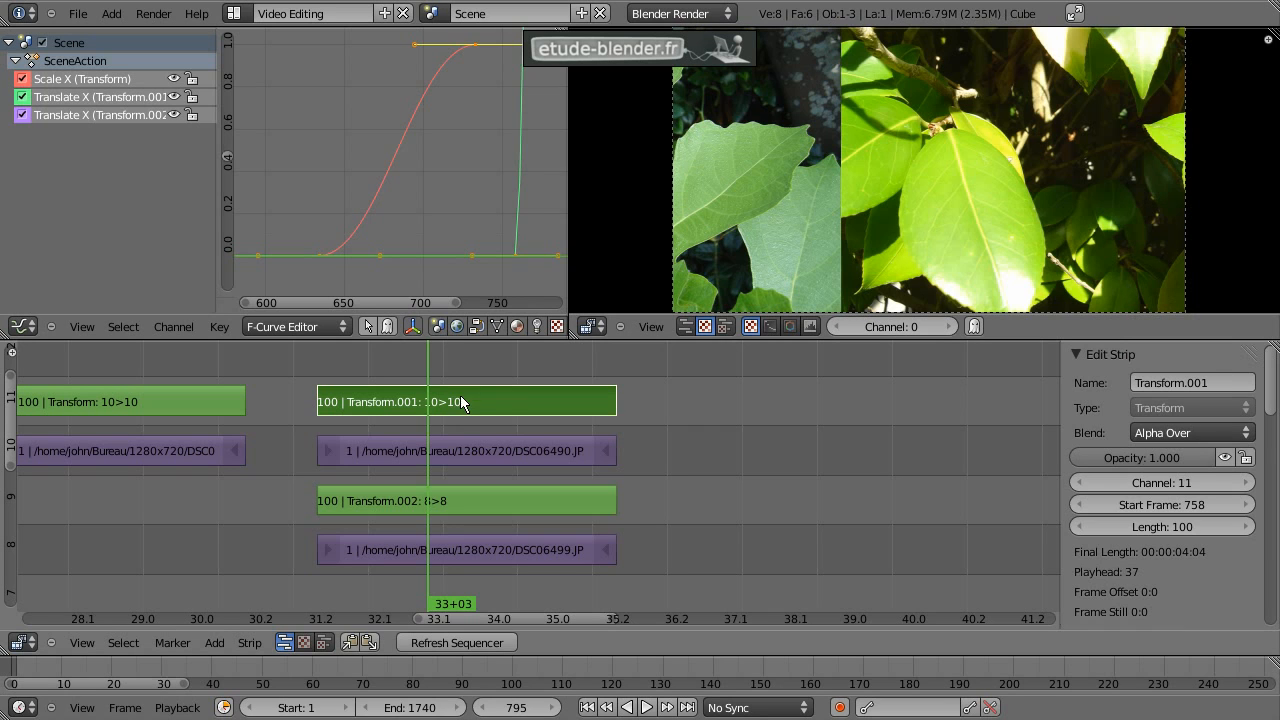
{"action": "left_click", "coordinate": [506, 451]}
{"action": "left_click_drag", "start_coordinate": [336, 374], "coordinate": [366, 376]}
{"action": "right_click", "coordinate": [460, 545]}
{"action": "left_click_drag", "start_coordinate": [375, 419], "coordinate": [589, 381]}
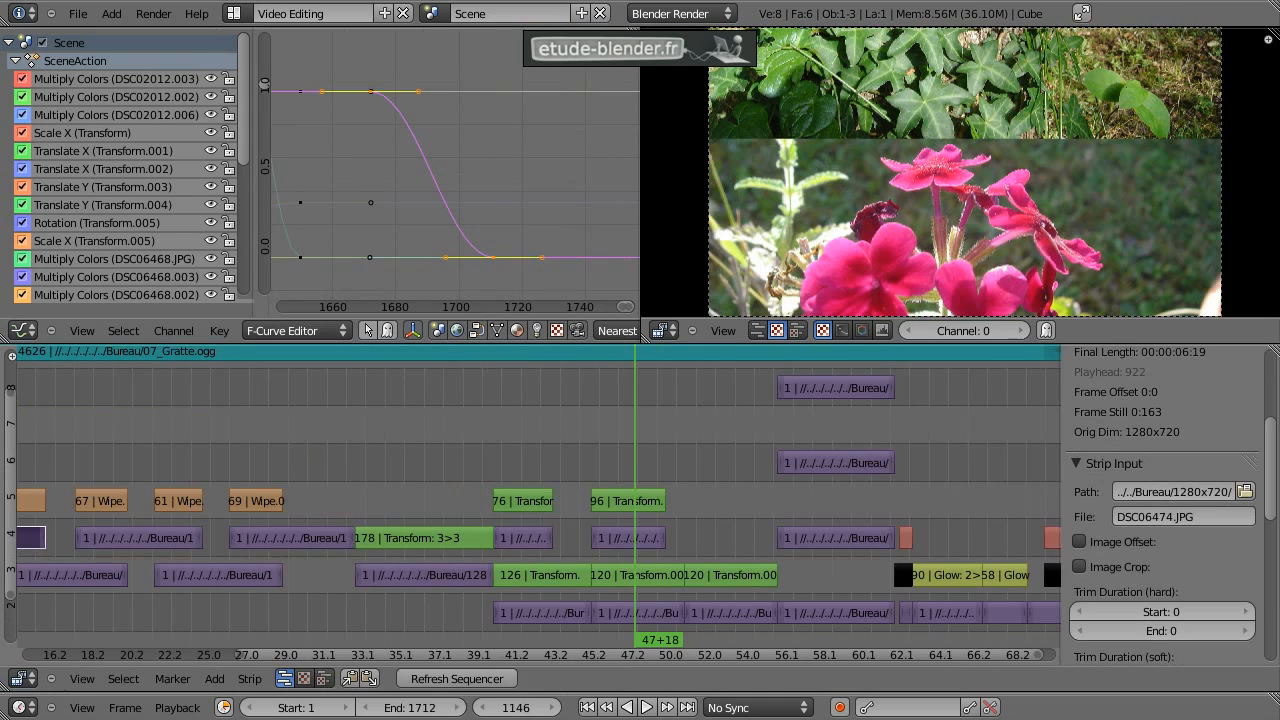
{"action": "middle_click_drag", "start_coordinate": [587, 498], "coordinate": [455, 465]}
{"action": "left_click_drag", "start_coordinate": [455, 465], "coordinate": [578, 491]}
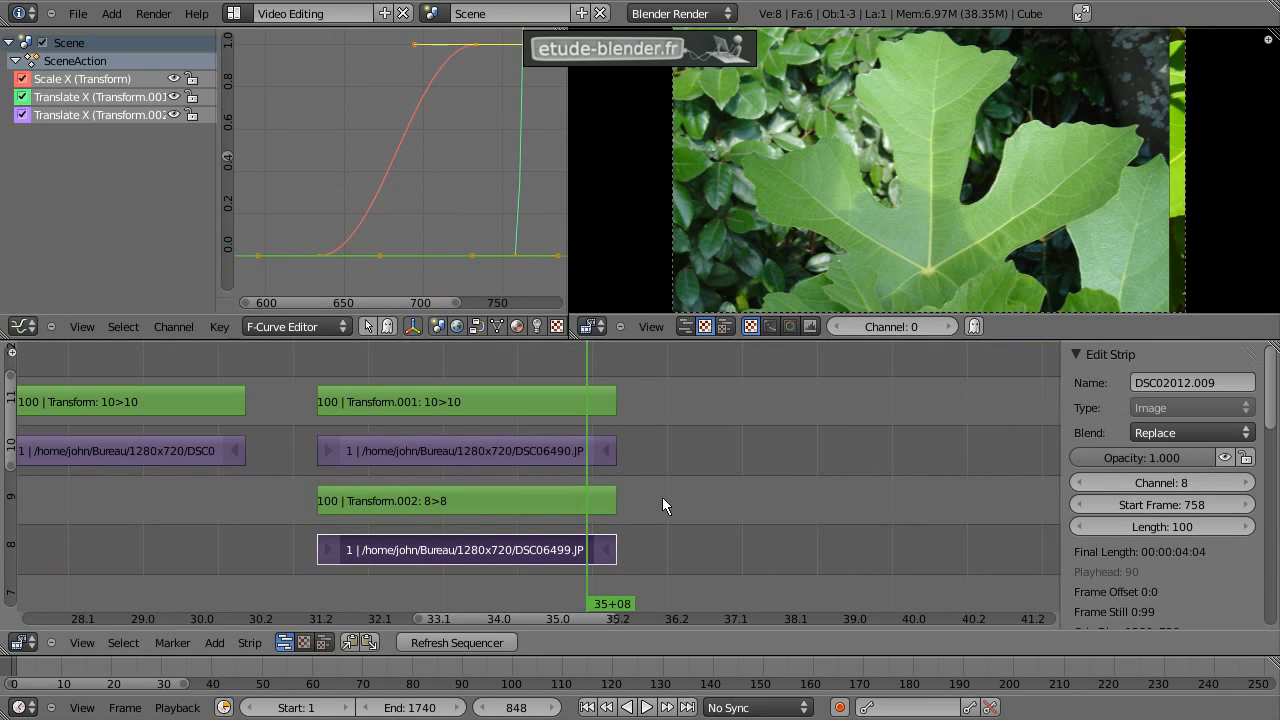
Step: Move the next image strip to channel 9 starting at frame 897, and set its color Multiply to 0
{"action": "scroll", "coordinate": [662, 497], "scroll_direction": "down", "scroll_amount": 3}
{"action": "right_click_drag", "start_coordinate": [955, 464], "coordinate": [703, 515]}
{"action": "scroll", "coordinate": [1169, 518], "scroll_direction": "down", "scroll_amount": 10}
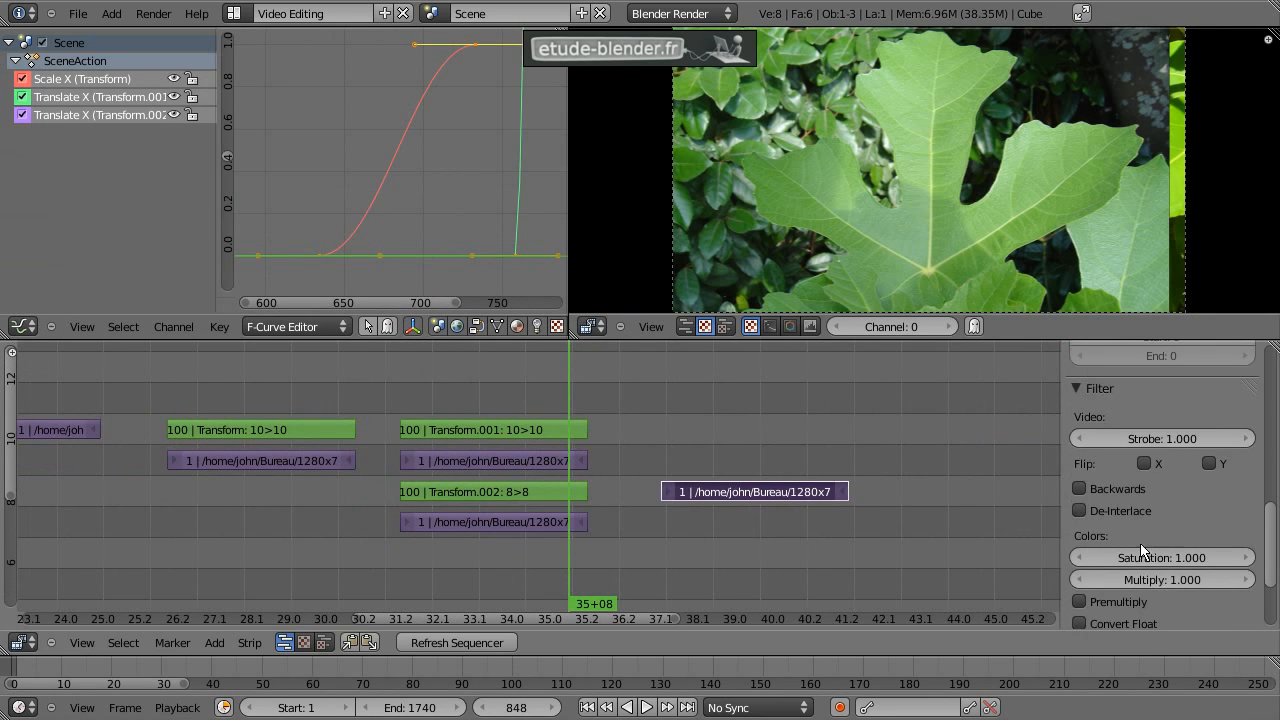
{"action": "scroll", "coordinate": [1141, 549], "scroll_direction": "down", "scroll_amount": 3}
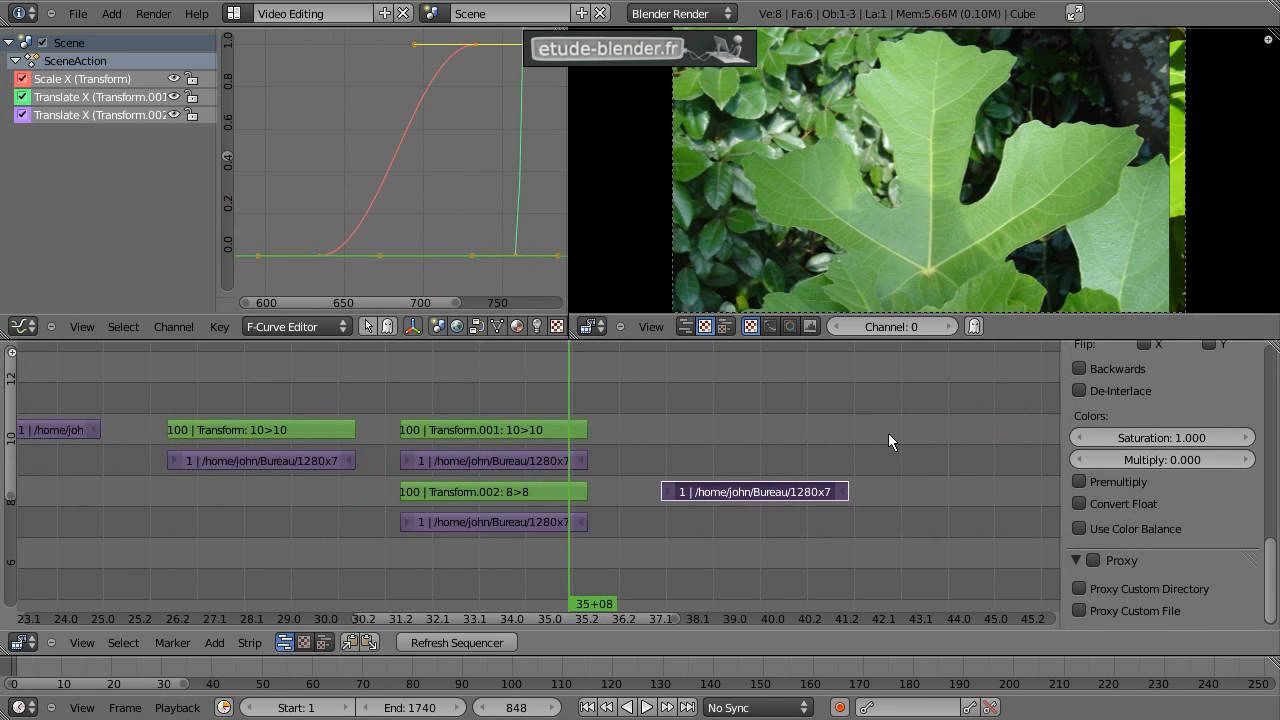
Step: Preview the image strip with Multiply at 0.2 and Saturation at 0, and set both back to 1
{"action": "left_click", "coordinate": [686, 440]}
{"action": "scroll", "coordinate": [1120, 470], "scroll_direction": "up", "scroll_amount": 1}
{"action": "mouse_move", "coordinate": [1150, 479]}
{"action": "left_mouse_down"}
{"action": "mouse_move", "coordinate": [1193, 487]}
{"action": "mouse_move", "coordinate": [1145, 480]}
{"action": "left_mouse_up"}
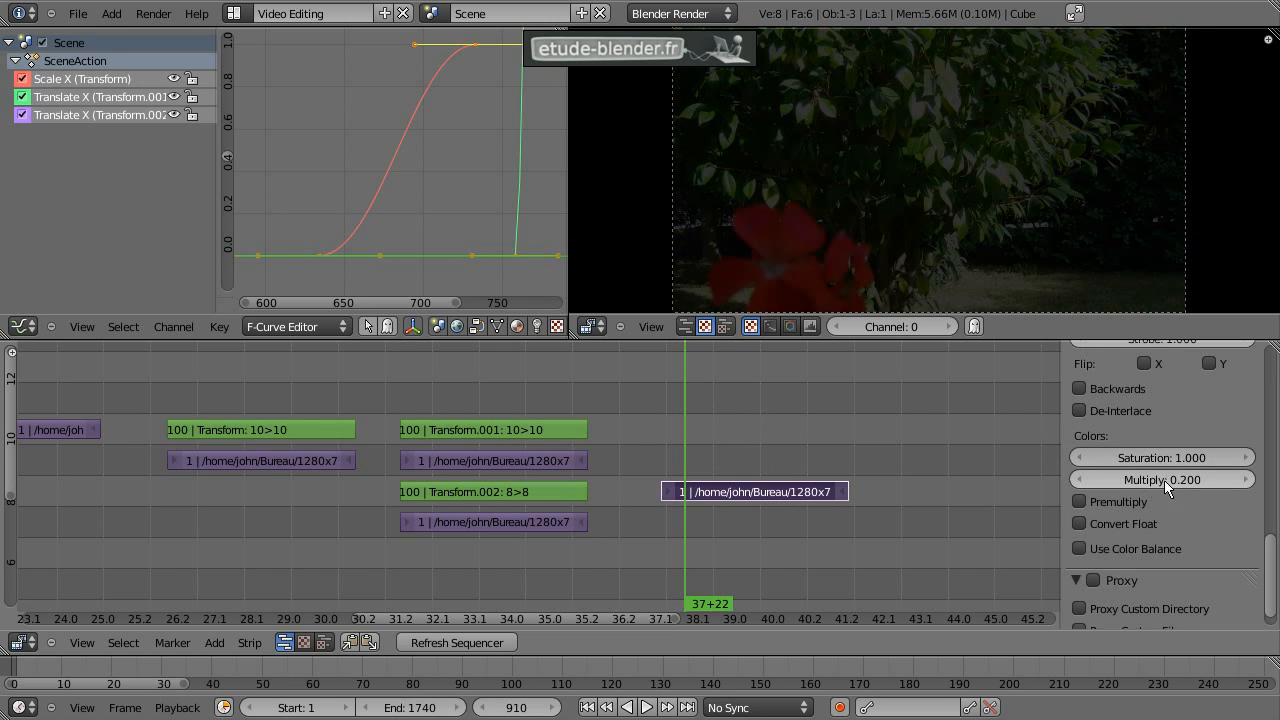
{"action": "mouse_move", "coordinate": [1150, 459]}
{"action": "left_mouse_down"}
{"action": "mouse_move", "coordinate": [1177, 464]}
{"action": "mouse_move", "coordinate": [1081, 480]}
{"action": "mouse_move", "coordinate": [1152, 462]}
{"action": "left_mouse_up"}
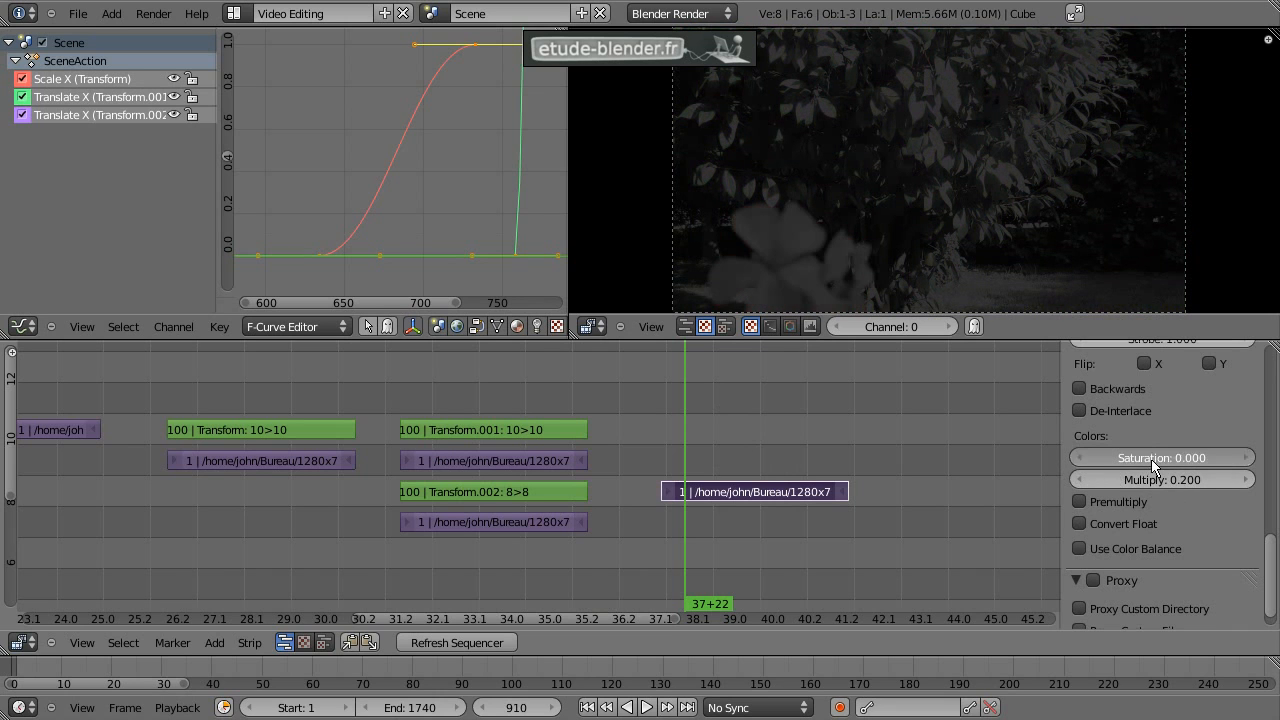
{"action": "type", "text": "1"}
{"action": "key", "text": "Tab"}
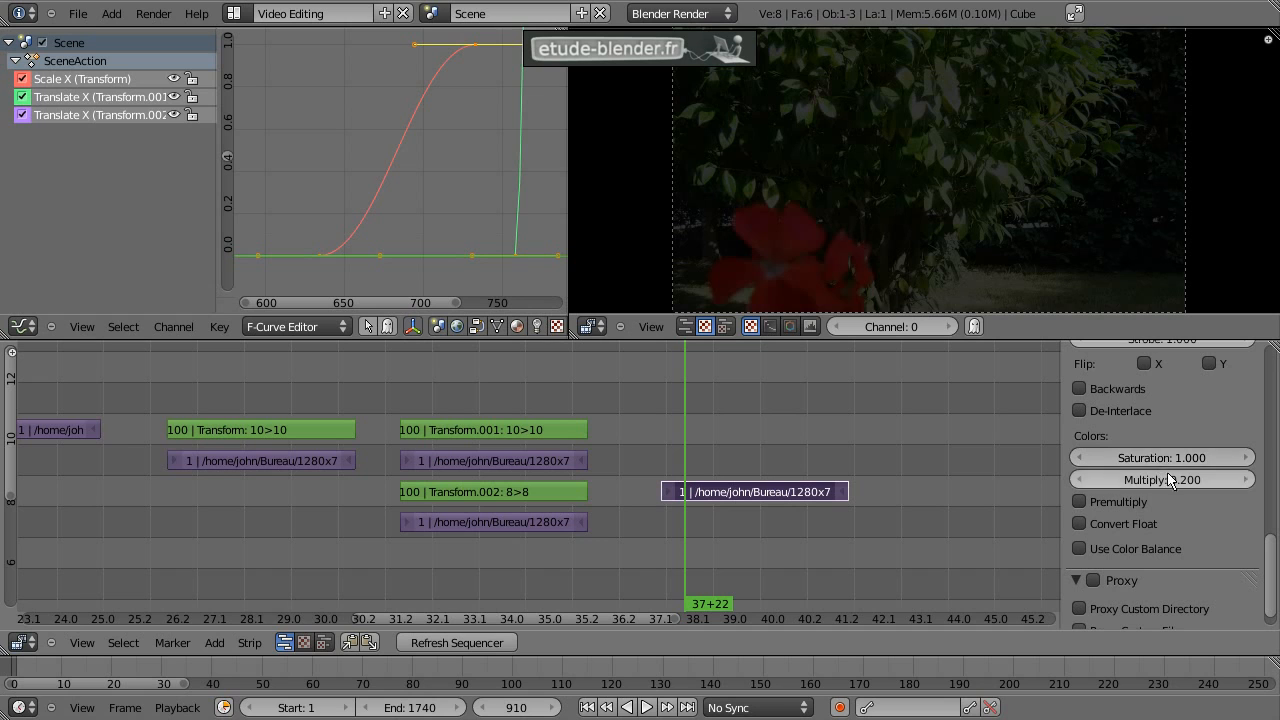
{"action": "type", "text": "1"}
{"action": "key", "text": "Return"}
Step: Scrub to frame 911 and examine the image strip's Opacity setting
{"action": "left_click_drag", "start_coordinate": [749, 421], "coordinate": [687, 444]}
{"action": "scroll", "coordinate": [865, 452], "scroll_direction": "up", "scroll_amount": 3}
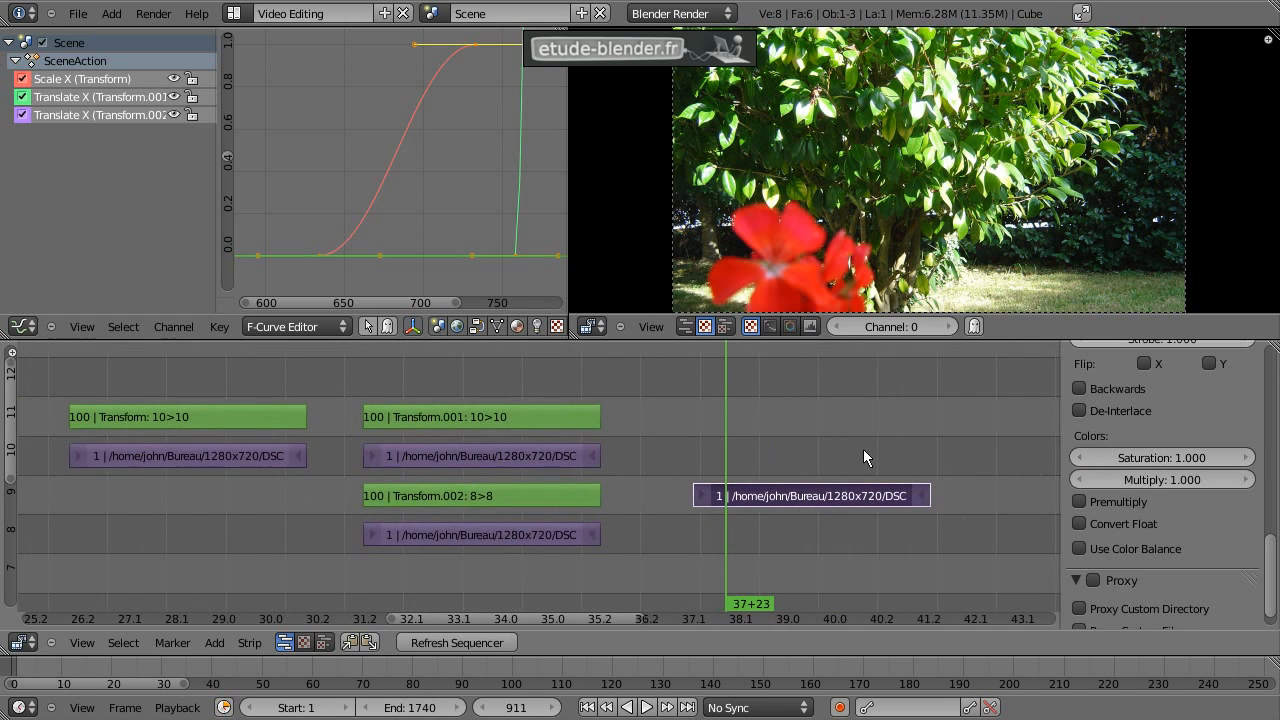
{"action": "scroll", "coordinate": [1148, 415], "scroll_direction": "up", "scroll_amount": 3}
{"action": "scroll", "coordinate": [1147, 418], "scroll_direction": "up", "scroll_amount": 12}
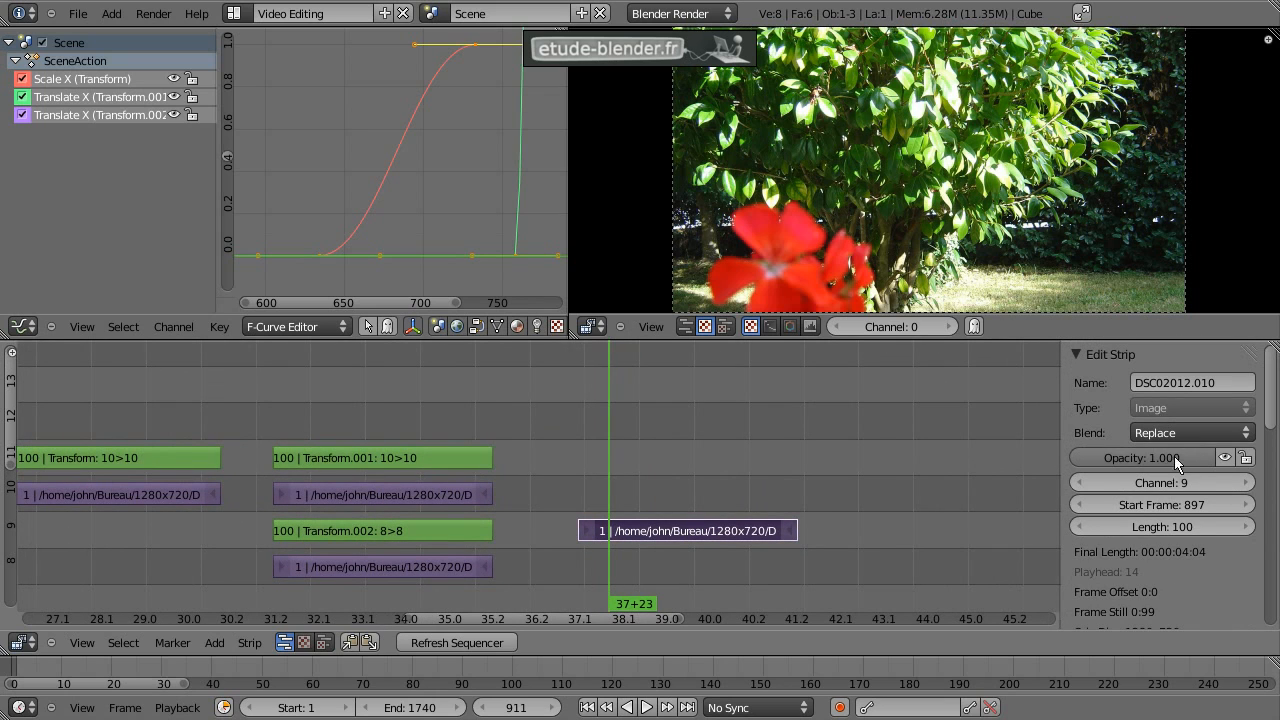
{"action": "mouse_move", "coordinate": [1198, 458]}
{"action": "left_mouse_down"}
{"action": "mouse_move", "coordinate": [1112, 459]}
{"action": "mouse_move", "coordinate": [1206, 459]}
{"action": "left_mouse_up"}
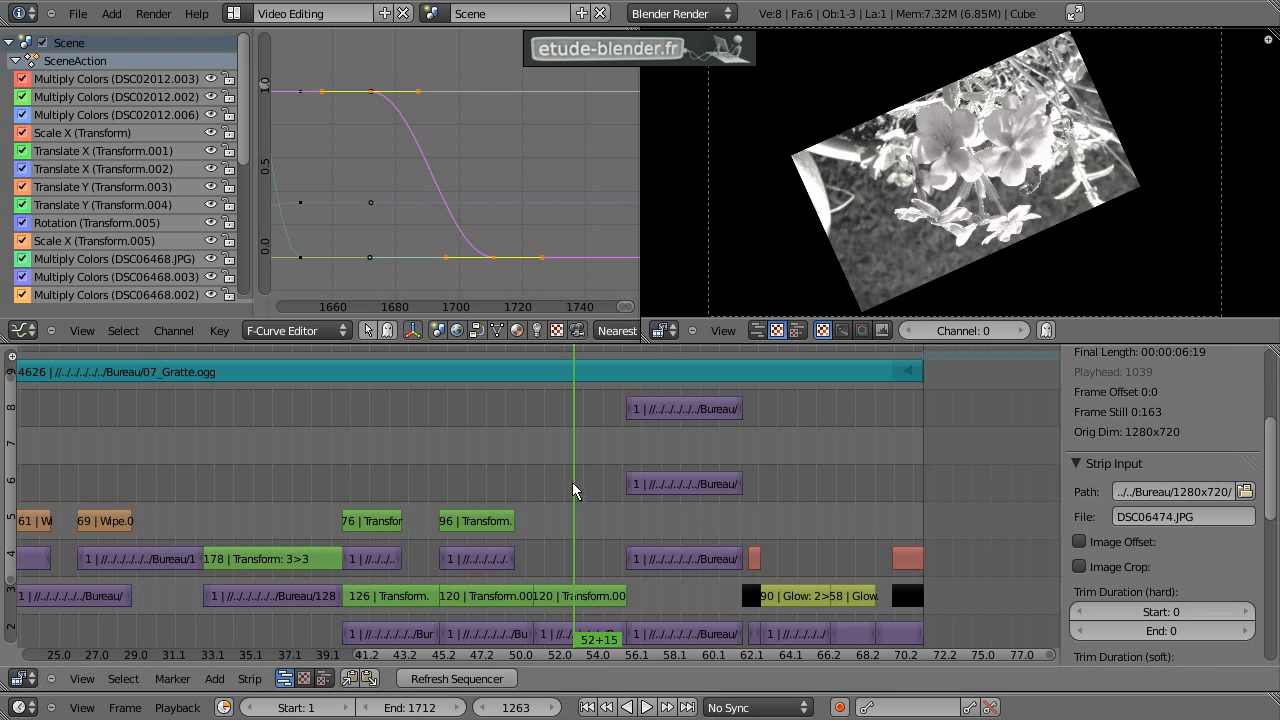
Step: Scrub through the finished slideshow project from the rotating image to the multi-image grid at frame 1405
{"action": "left_click_drag", "start_coordinate": [572, 482], "coordinate": [686, 494]}
{"action": "scroll", "coordinate": [690, 470], "scroll_direction": "down", "scroll_amount": 3, "text": "ctrl"}
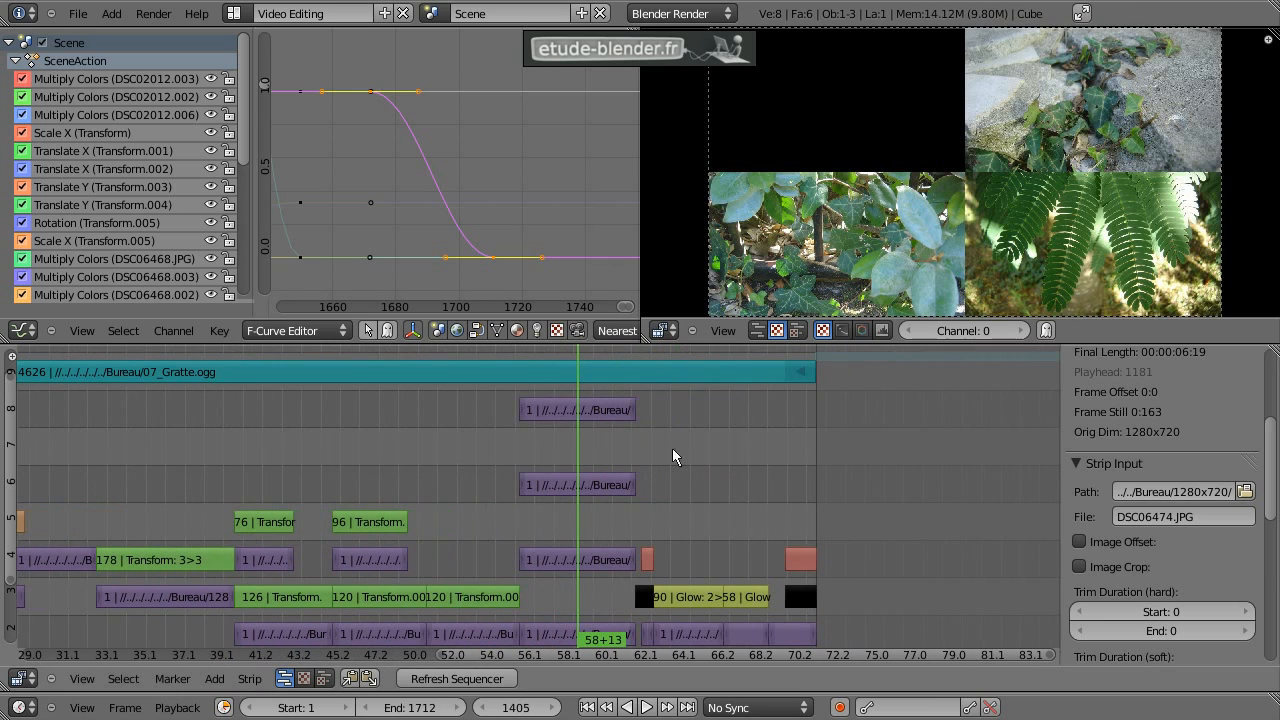
Step: Scrub to frame 1449, select the image strip on channel 6, and enter 640 as its Image Offset X
{"action": "left_click_drag", "start_coordinate": [502, 489], "coordinate": [610, 443]}
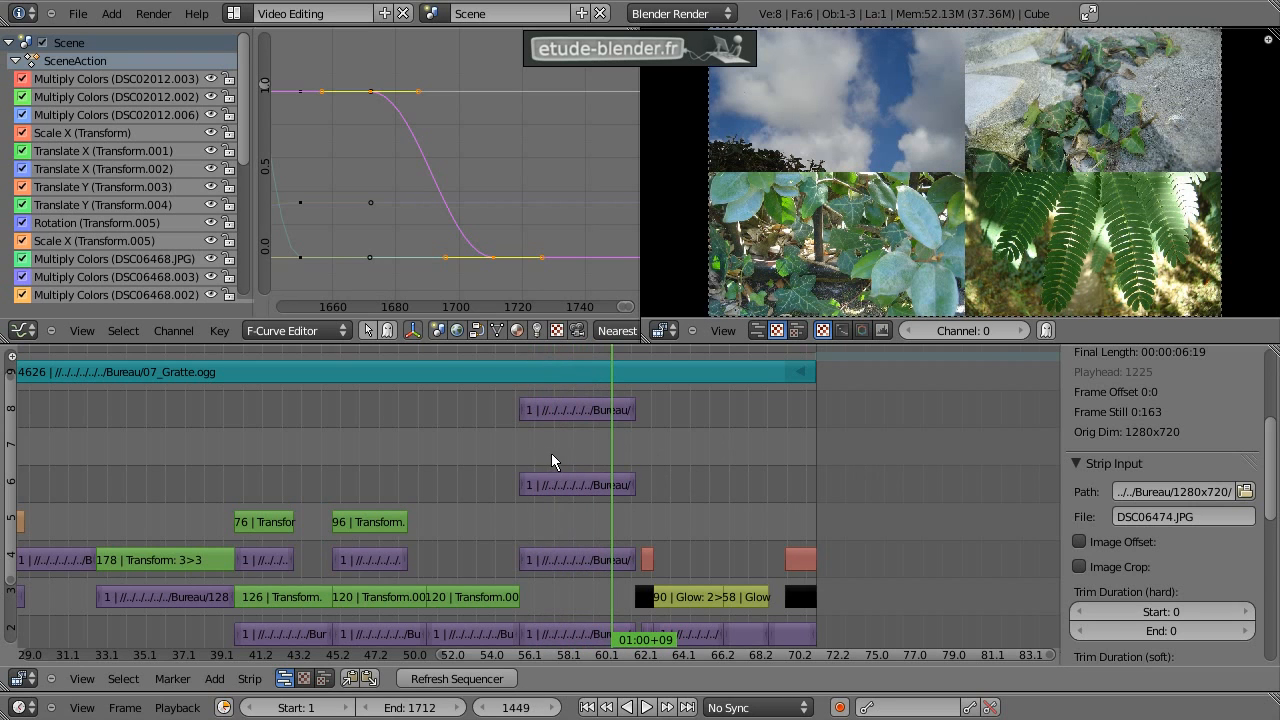
{"action": "left_click", "coordinate": [551, 485]}
{"action": "scroll", "coordinate": [1154, 483], "scroll_direction": "up", "scroll_amount": 4}
{"action": "scroll", "coordinate": [1154, 483], "scroll_direction": "down", "scroll_amount": 7}
{"action": "left_click_drag", "start_coordinate": [1110, 448], "coordinate": [1160, 452]}
{"action": "left_click", "coordinate": [1160, 447]}
{"action": "type", "text": "640"}
{"action": "key", "text": "Return"}
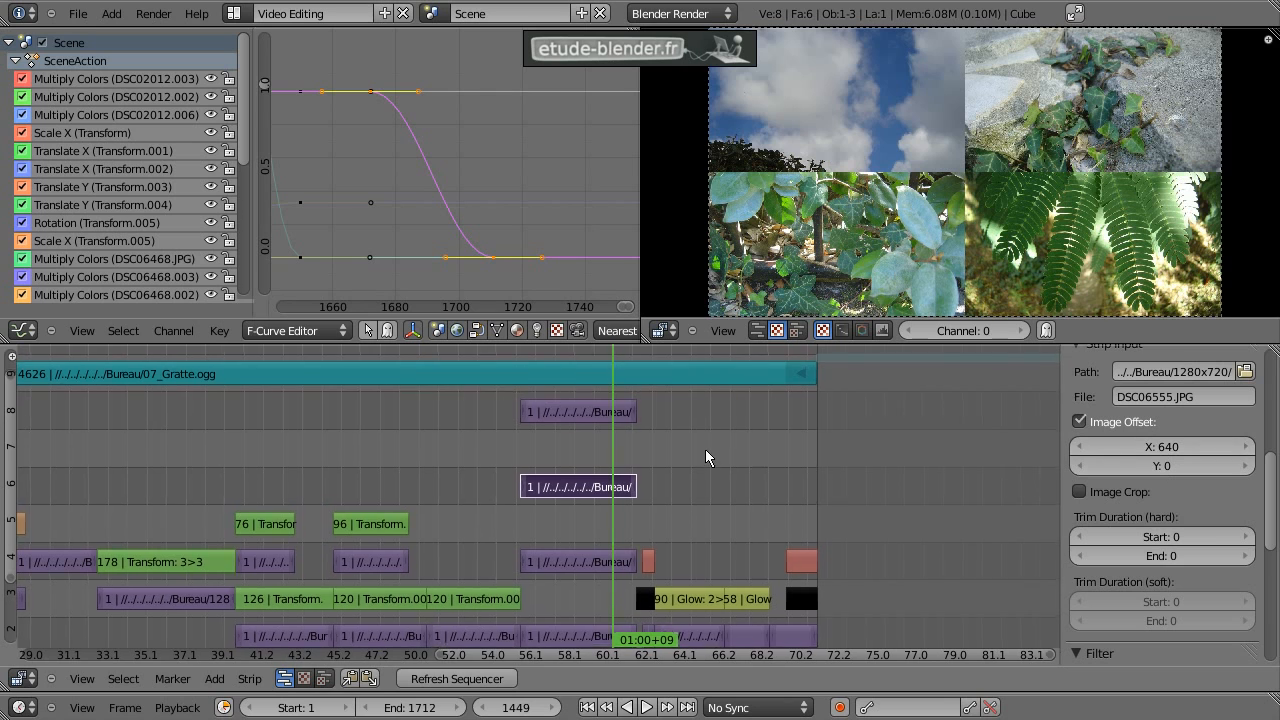
Step: Scrub through the finished project past the four-image grid towards the Glow strips
{"action": "scroll", "coordinate": [660, 447], "scroll_direction": "up", "scroll_amount": 1, "text": "shift"}
{"action": "left_click_drag", "start_coordinate": [617, 445], "coordinate": [706, 460]}
{"action": "middle_click_drag", "start_coordinate": [693, 467], "coordinate": [643, 459]}
{"action": "scroll", "coordinate": [643, 499], "scroll_direction": "up", "scroll_amount": 3}
{"action": "left_click_drag", "start_coordinate": [666, 513], "coordinate": [672, 470]}
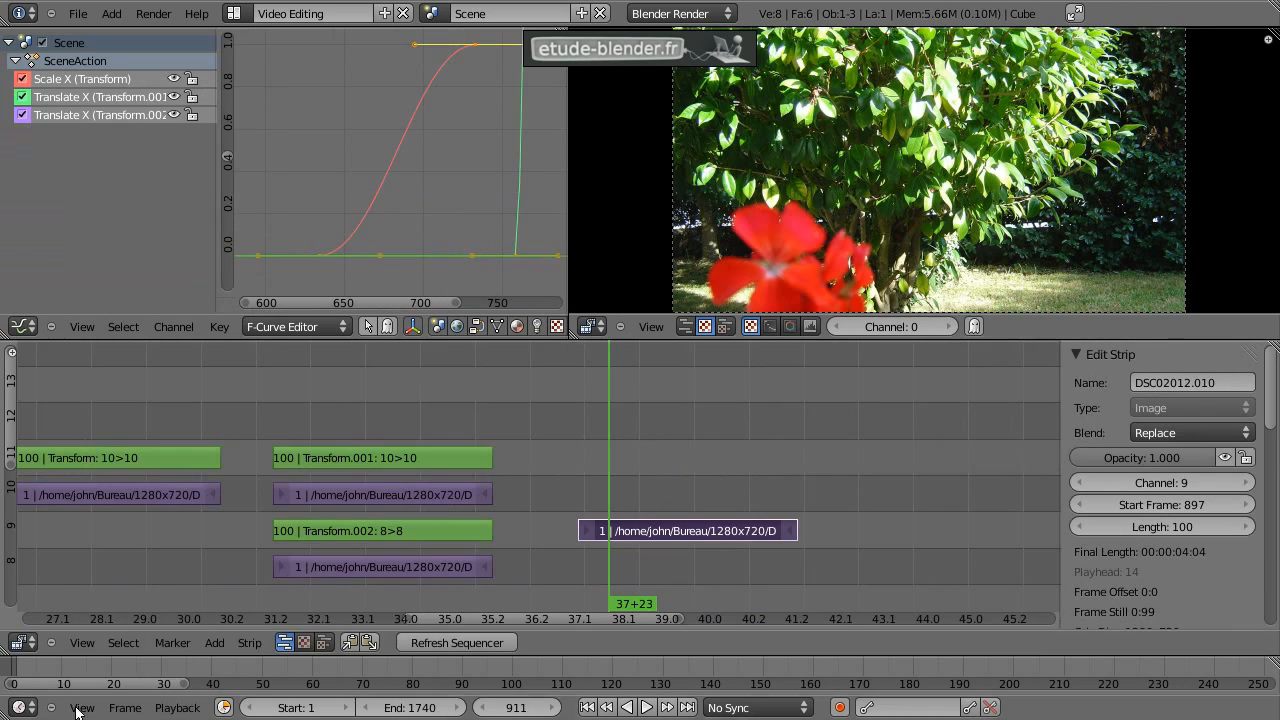
Step: Add a Glow effect strip to the selected image strip that starts at frame 897 on channel 9
{"action": "scroll", "coordinate": [626, 441], "scroll_direction": "right", "scroll_amount": 5, "text": "ctrl"}
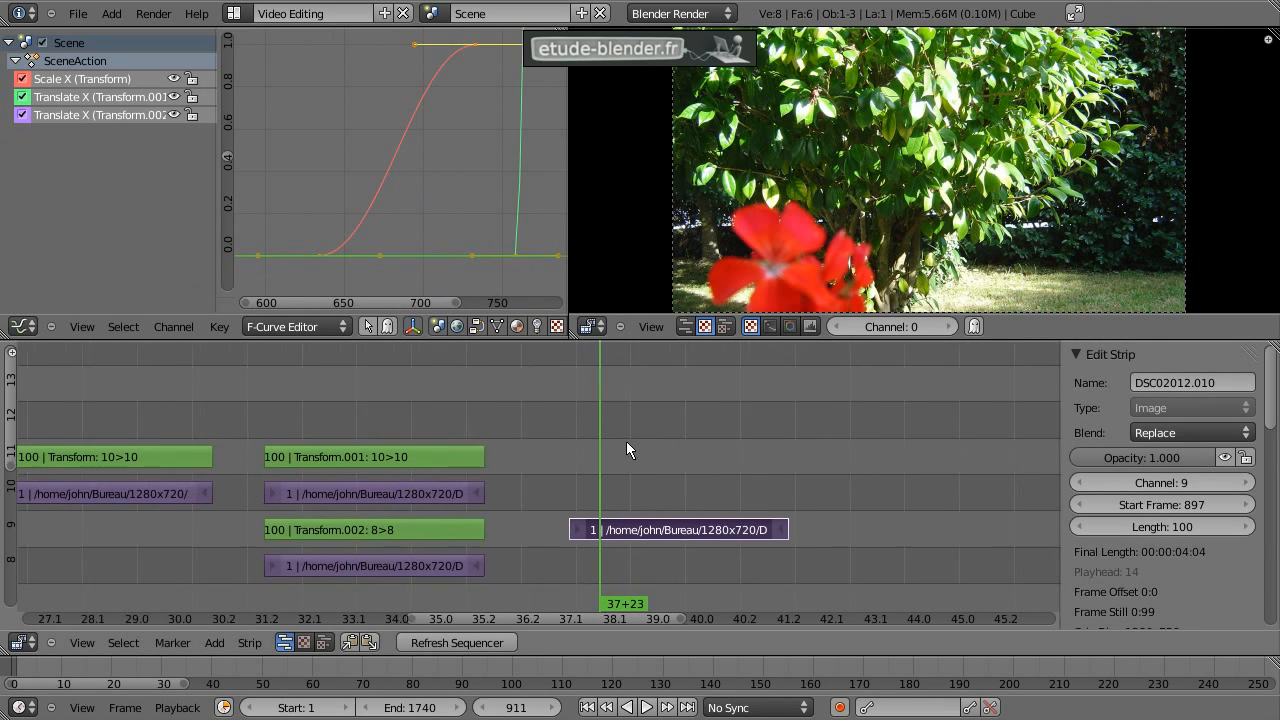
{"action": "key", "text": "shift+a"}
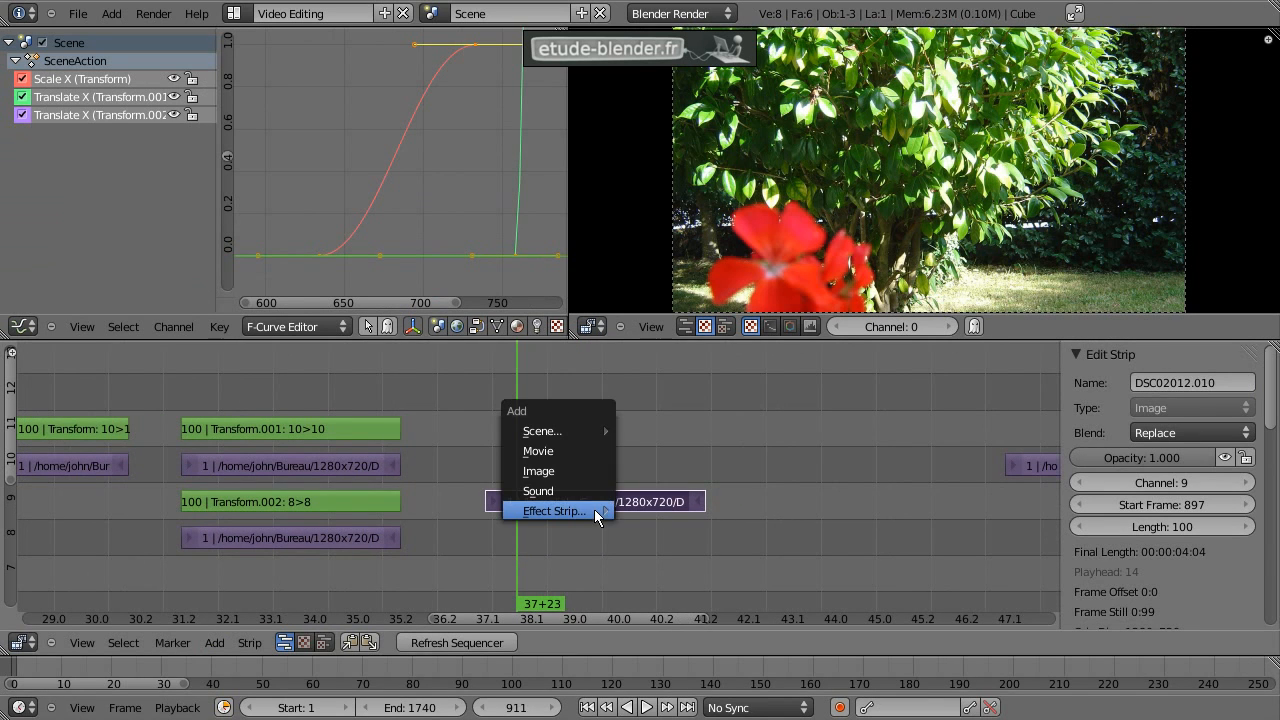
{"action": "mouse_move", "coordinate": [592, 508]}
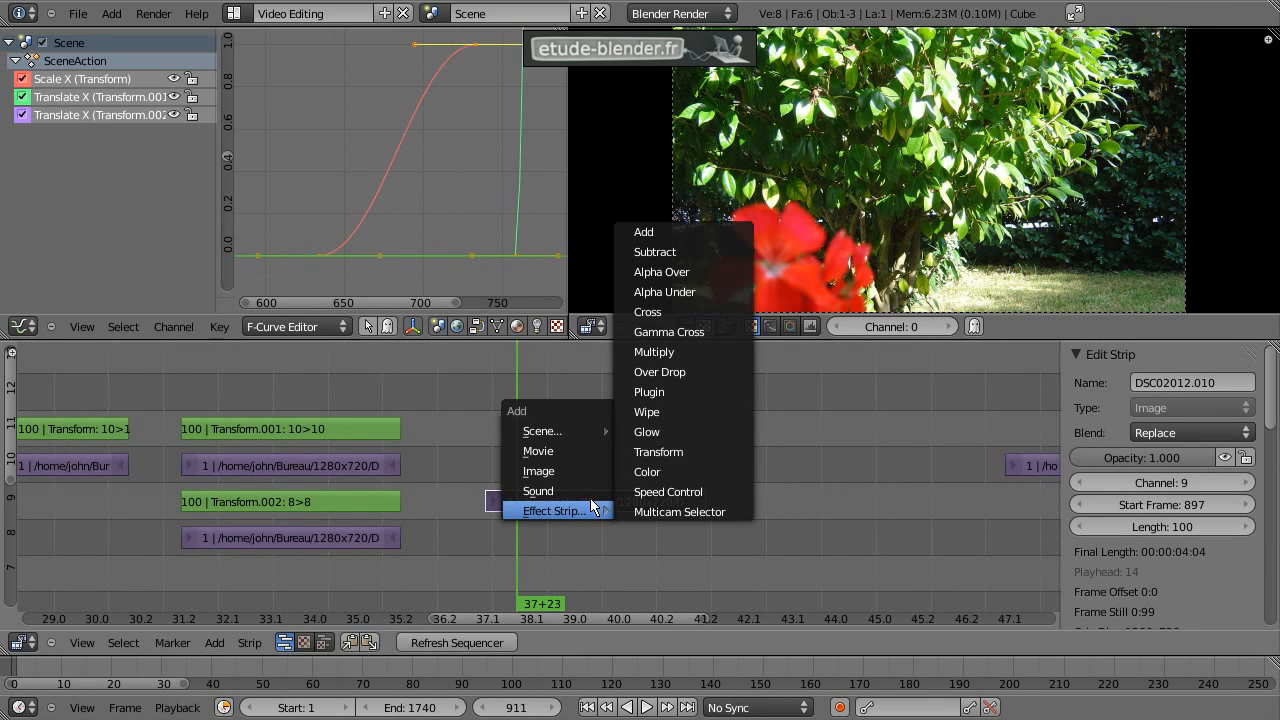
{"action": "left_click", "coordinate": [655, 432]}
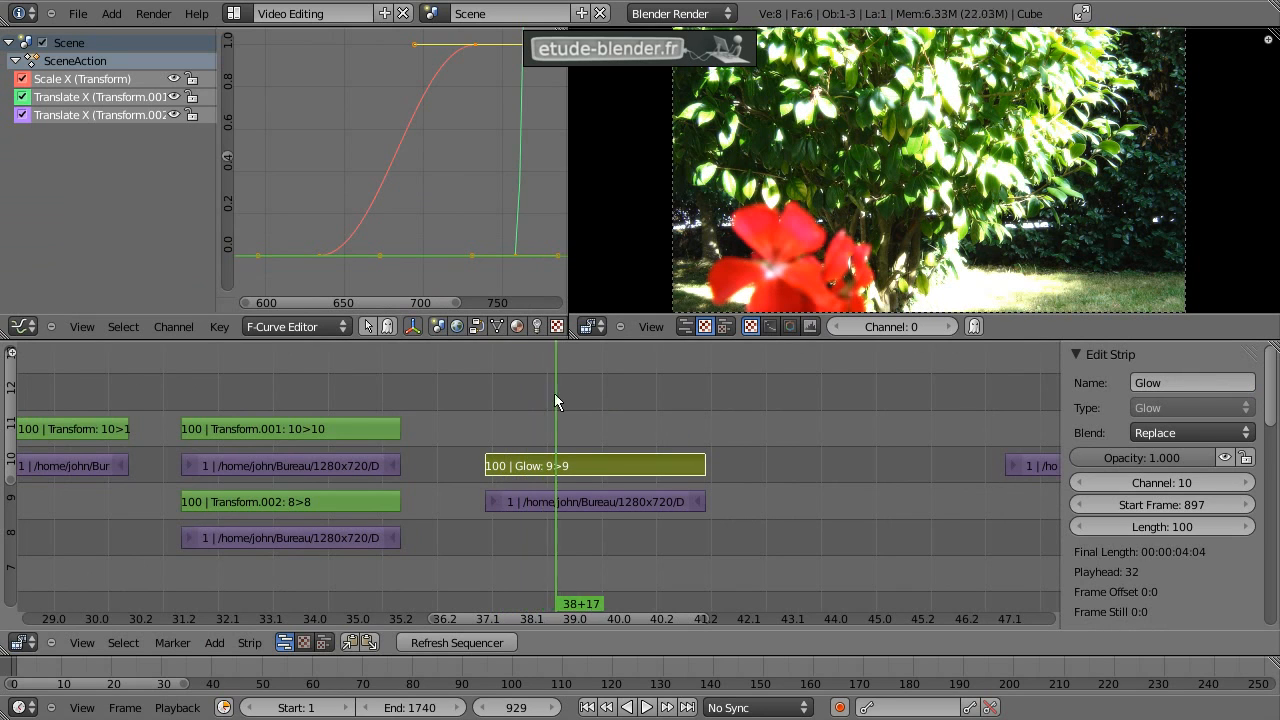
Step: Set the Glow strip's Boost Factor to 0.5 and keyframe it at frame 926
{"action": "left_click_drag", "start_coordinate": [504, 394], "coordinate": [548, 395]}
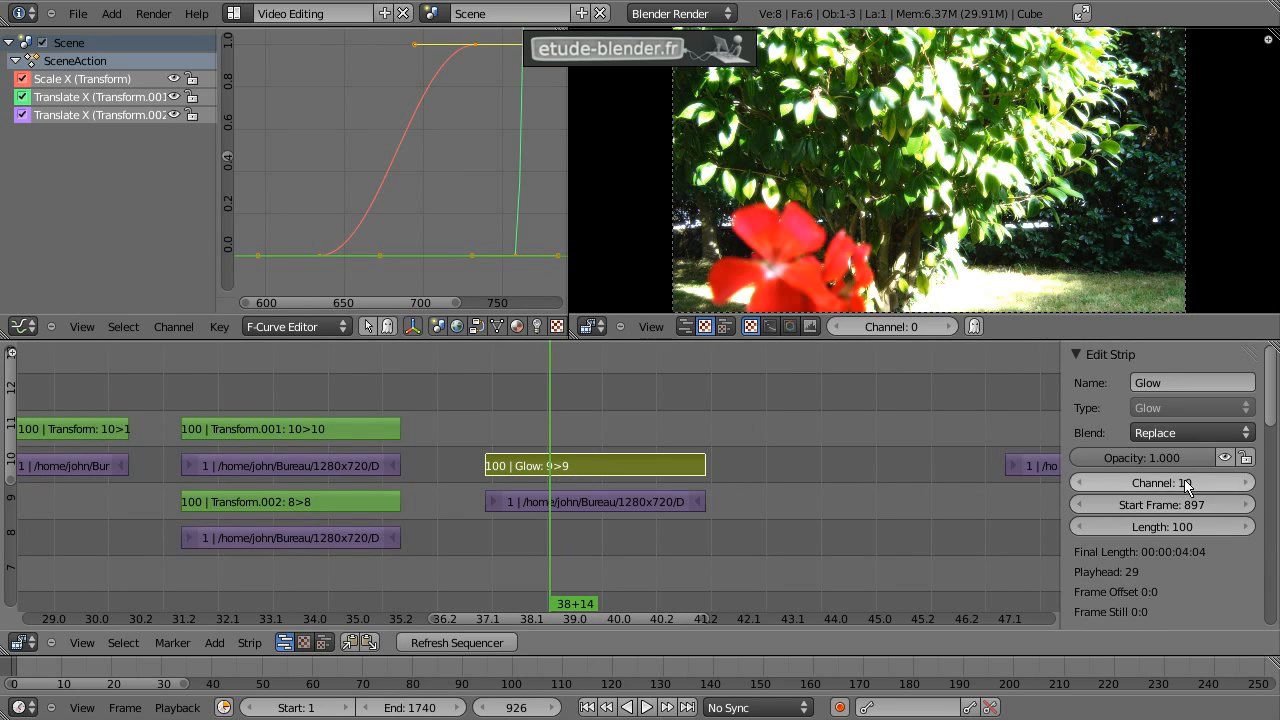
{"action": "scroll", "coordinate": [1150, 506], "scroll_direction": "down", "scroll_amount": 6}
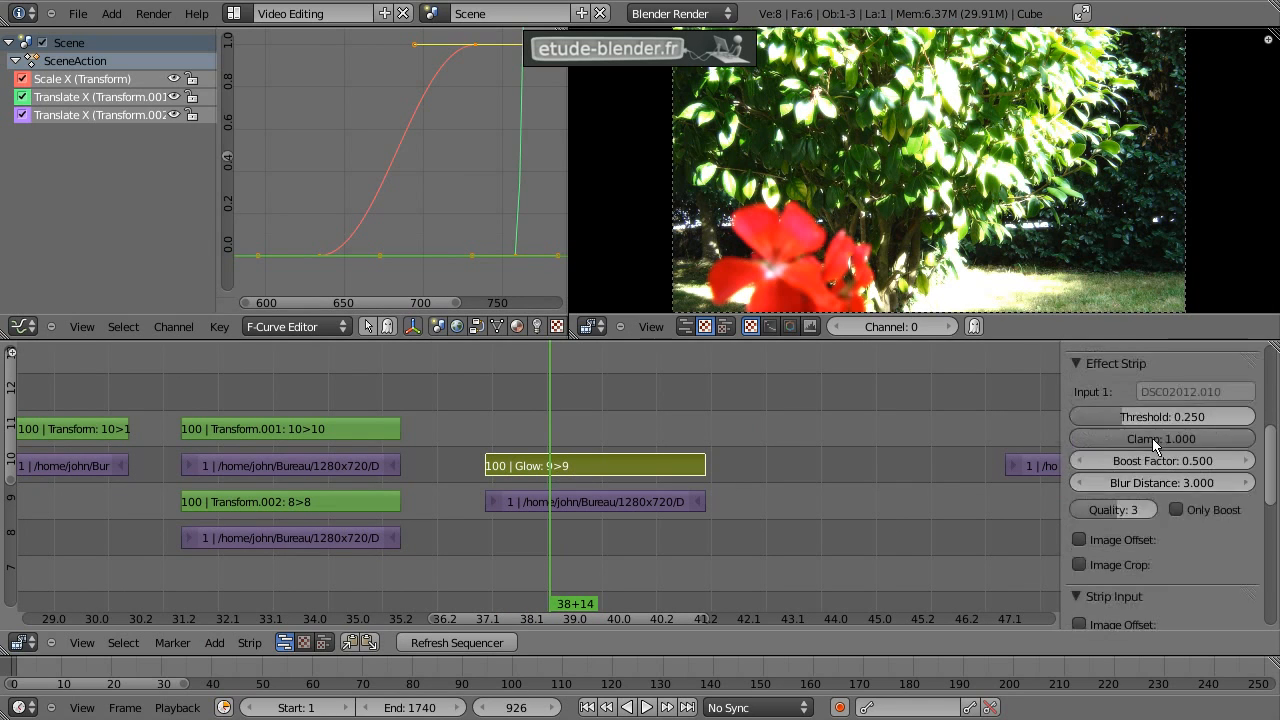
{"action": "mouse_move", "coordinate": [1147, 498]}
{"action": "left_mouse_down"}
{"action": "mouse_move", "coordinate": [1177, 499]}
{"action": "mouse_move", "coordinate": [1160, 499]}
{"action": "left_mouse_up"}
{"action": "left_click", "coordinate": [1160, 499]}
{"action": "type", "text": "0.5"}
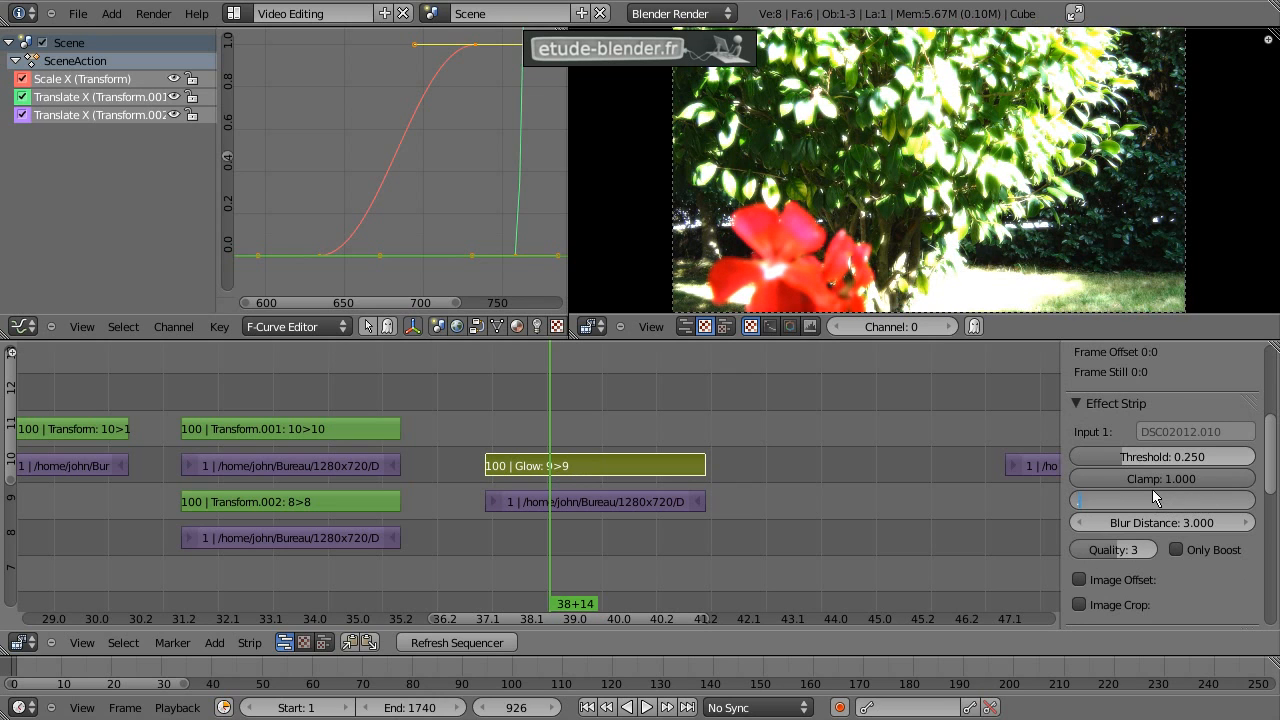
{"action": "key", "text": "Return"}
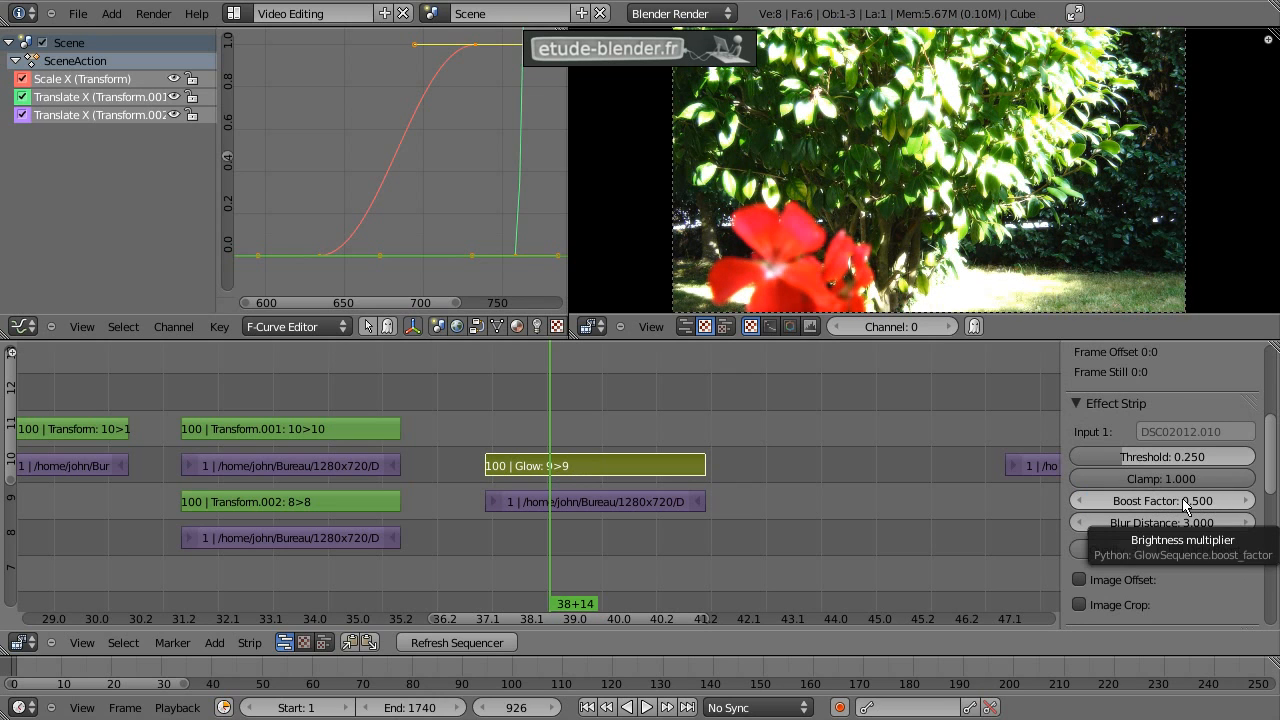
{"action": "key", "text": "i"}
Step: At frame 954, set the Glow strip's Boost Factor to 6.7 and Blur Distance to 5.4, and keyframe both
{"action": "left_click_drag", "start_coordinate": [556, 400], "coordinate": [610, 405]}
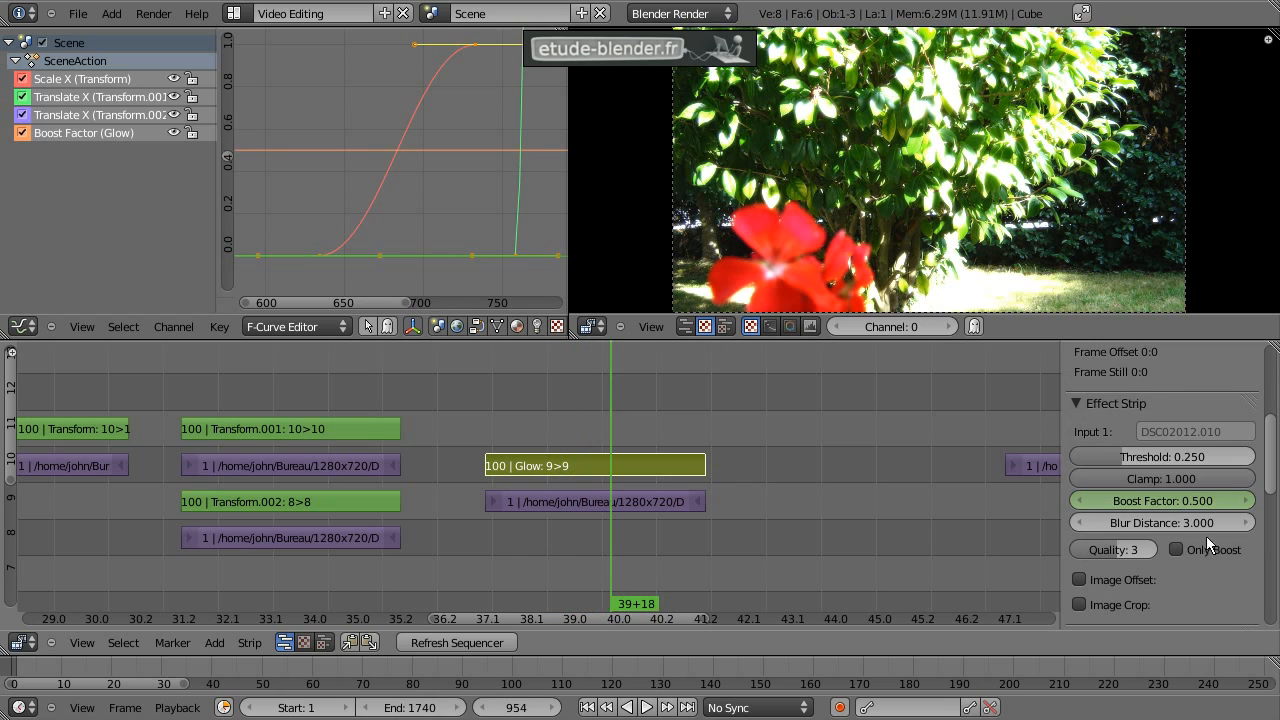
{"action": "left_click_drag", "start_coordinate": [1171, 505], "coordinate": [1192, 528]}
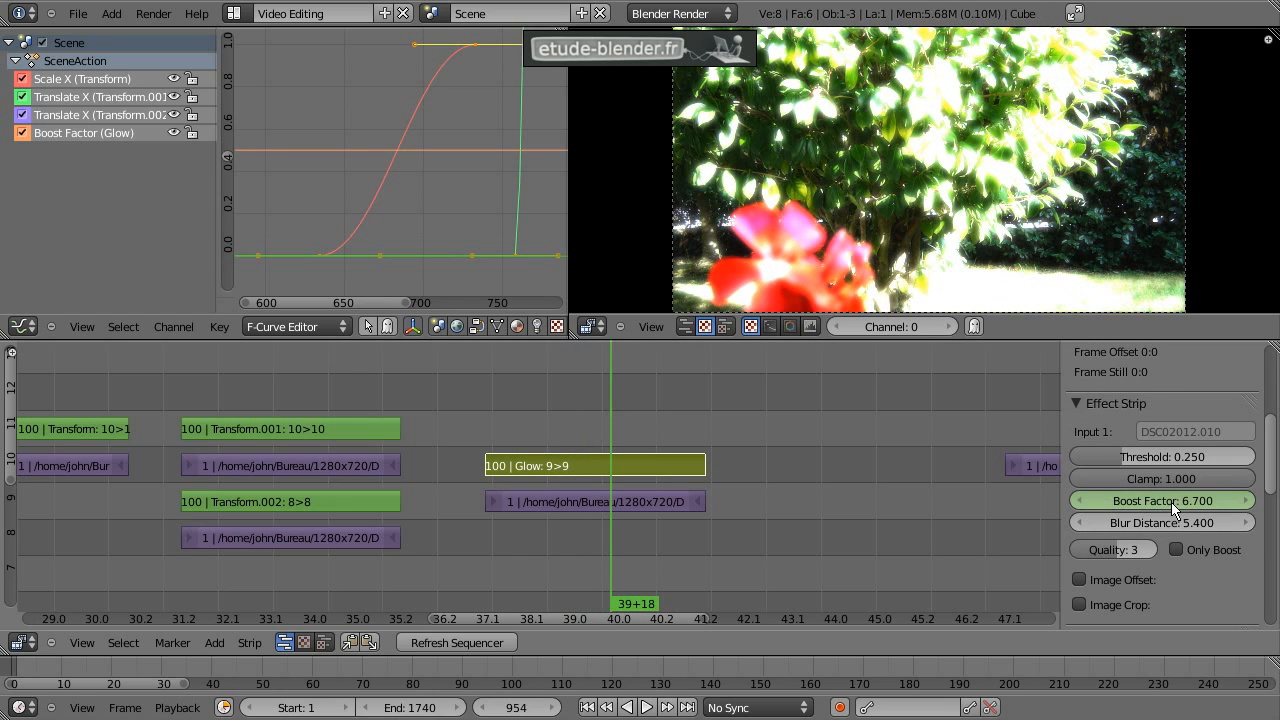
{"action": "key", "text": "i"}
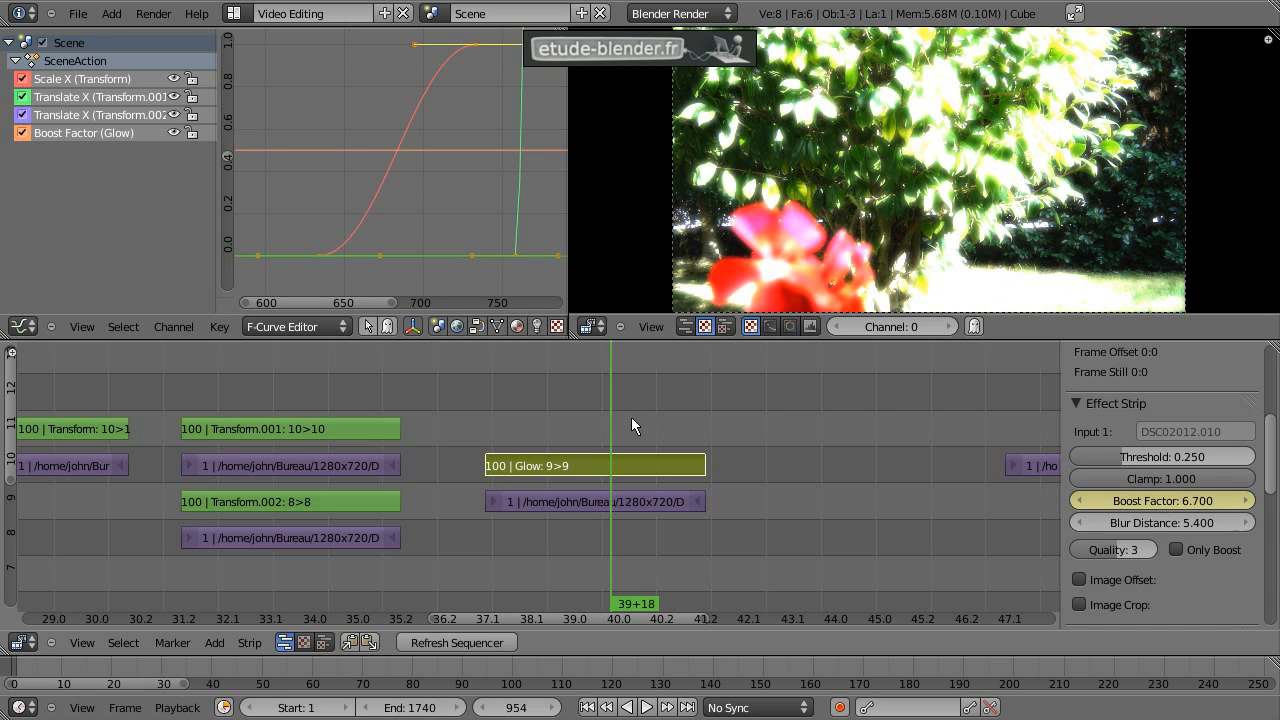
{"action": "key", "text": "i"}
Step: Set the Glow's Blur Distance to 1.9 with a keyframe at frame 926, and scrub to frame 949 to preview the effect
{"action": "left_click_drag", "start_coordinate": [600, 413], "coordinate": [549, 412]}
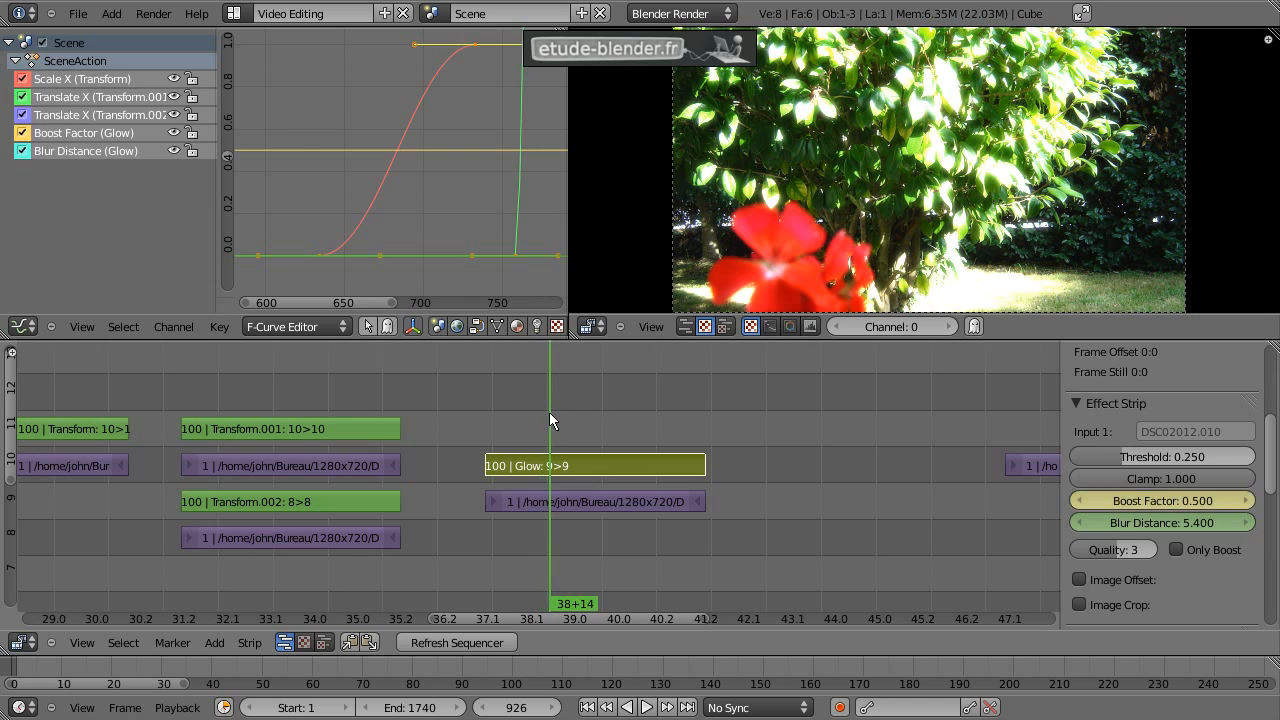
{"action": "mouse_move", "coordinate": [1166, 525]}
{"action": "left_mouse_down"}
{"action": "mouse_move", "coordinate": [1103, 521]}
{"action": "mouse_move", "coordinate": [1181, 525]}
{"action": "left_mouse_up"}
{"action": "left_click", "coordinate": [1181, 525]}
{"action": "type", "text": "1.9"}
{"action": "key", "text": "Return"}
{"action": "key", "text": "i"}
{"action": "left_click_drag", "start_coordinate": [542, 414], "coordinate": [600, 418]}
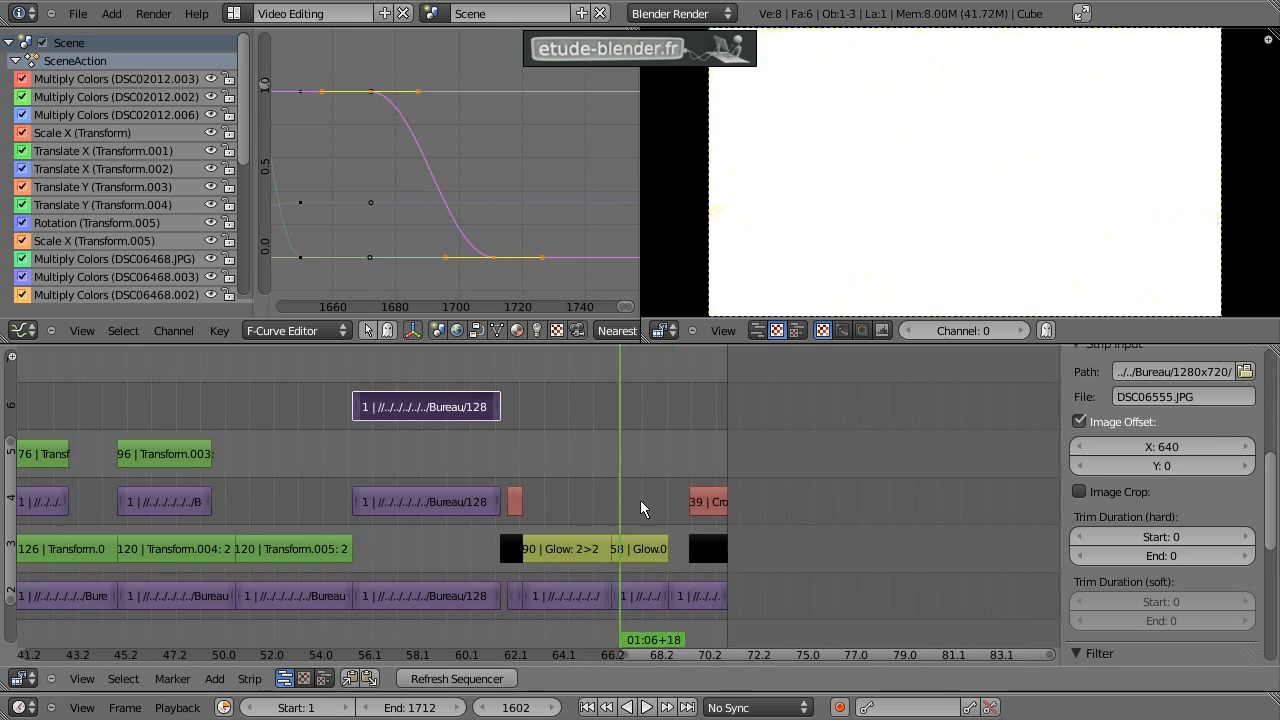
Step: Scrub the finished project from the Glow strips to the fade-out at frame 1697, and examine the closing black color strip and strip layout
{"action": "left_click_drag", "start_coordinate": [640, 500], "coordinate": [703, 505]}
{"action": "key", "text": "Up"}
{"action": "middle_click_drag", "start_coordinate": [632, 507], "coordinate": [731, 536]}
{"action": "scroll", "coordinate": [753, 550], "scroll_direction": "down", "scroll_amount": 1}
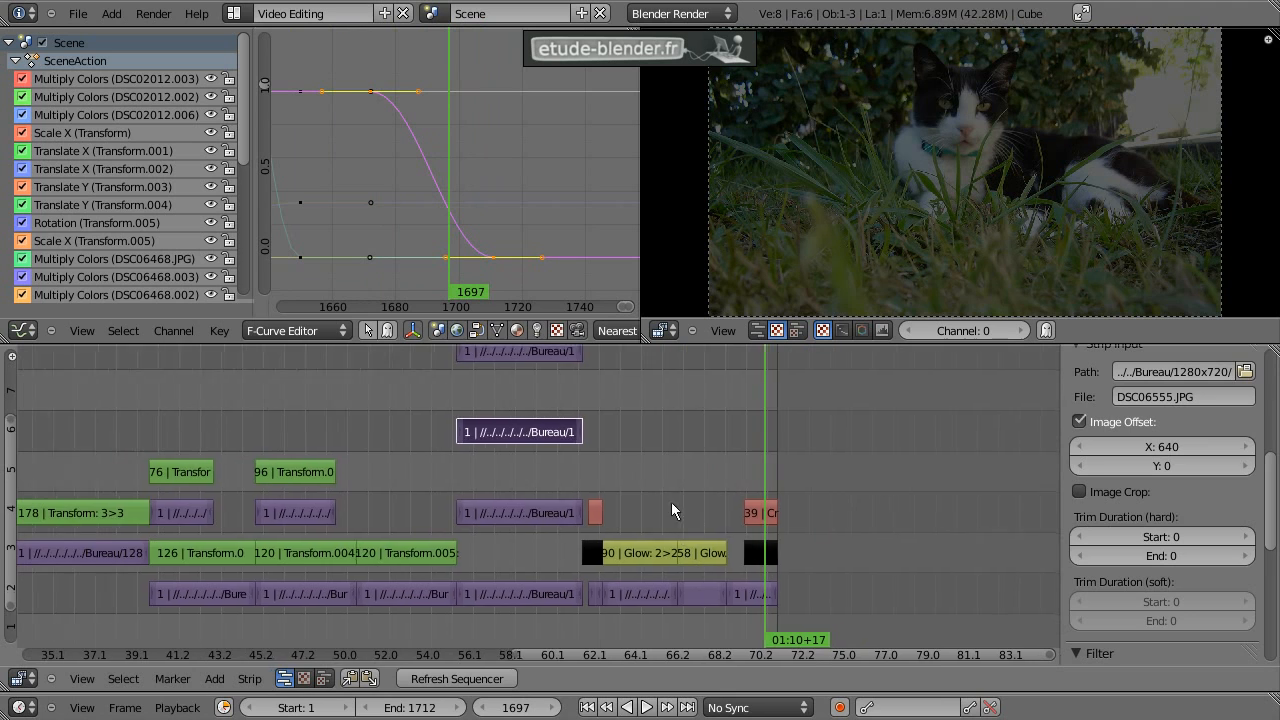
{"action": "scroll", "coordinate": [704, 543], "scroll_direction": "down", "scroll_amount": 2, "text": "ctrl"}
{"action": "right_click", "coordinate": [676, 538]}
{"action": "scroll", "coordinate": [646, 514], "scroll_direction": "up", "scroll_amount": 3, "text": "ctrl"}
{"action": "scroll", "coordinate": [626, 537], "scroll_direction": "up", "scroll_amount": 2, "text": "ctrl"}
{"action": "scroll", "coordinate": [474, 505], "scroll_direction": "down", "scroll_amount": 2}
{"action": "scroll", "coordinate": [445, 558], "scroll_direction": "up", "scroll_amount": 2, "text": "ctrl"}
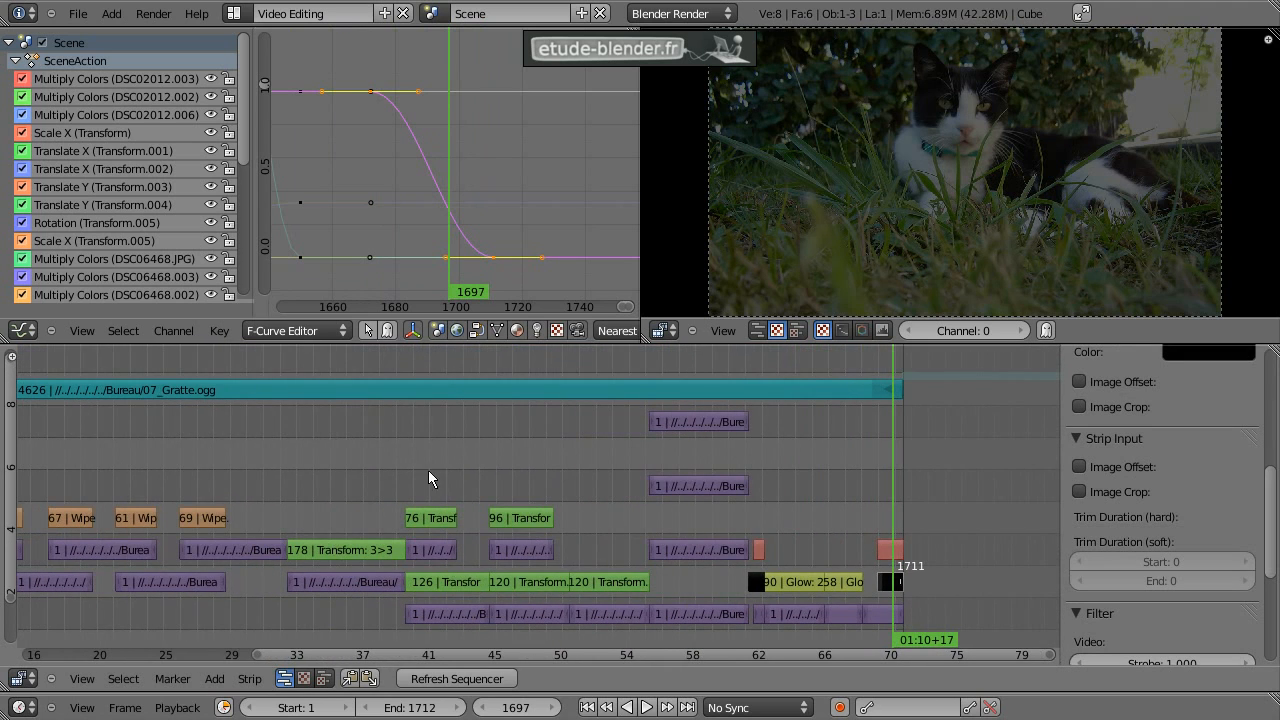
{"action": "scroll", "coordinate": [459, 471], "scroll_direction": "up", "scroll_amount": 6, "text": "ctrl"}
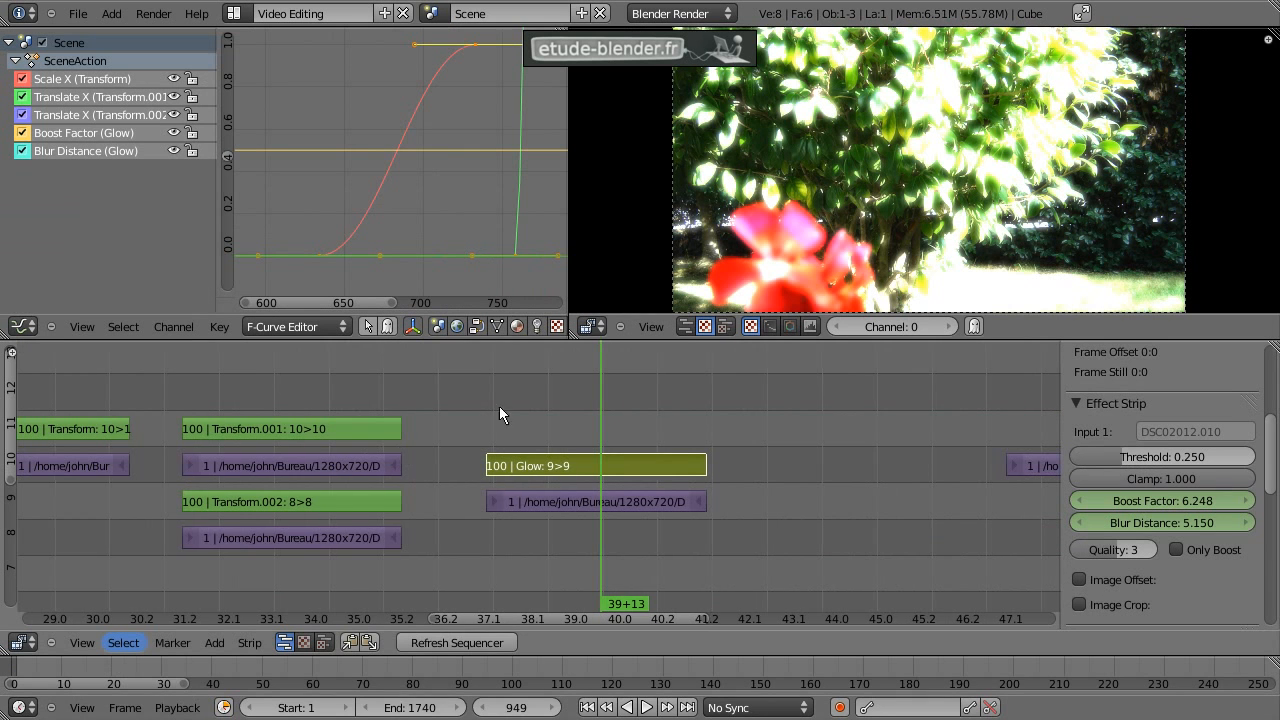
Step: Change the Graph Editor area to the Properties editor to show the render settings
{"action": "scroll", "coordinate": [560, 404], "scroll_direction": "up", "scroll_amount": 1, "text": "ctrl"}
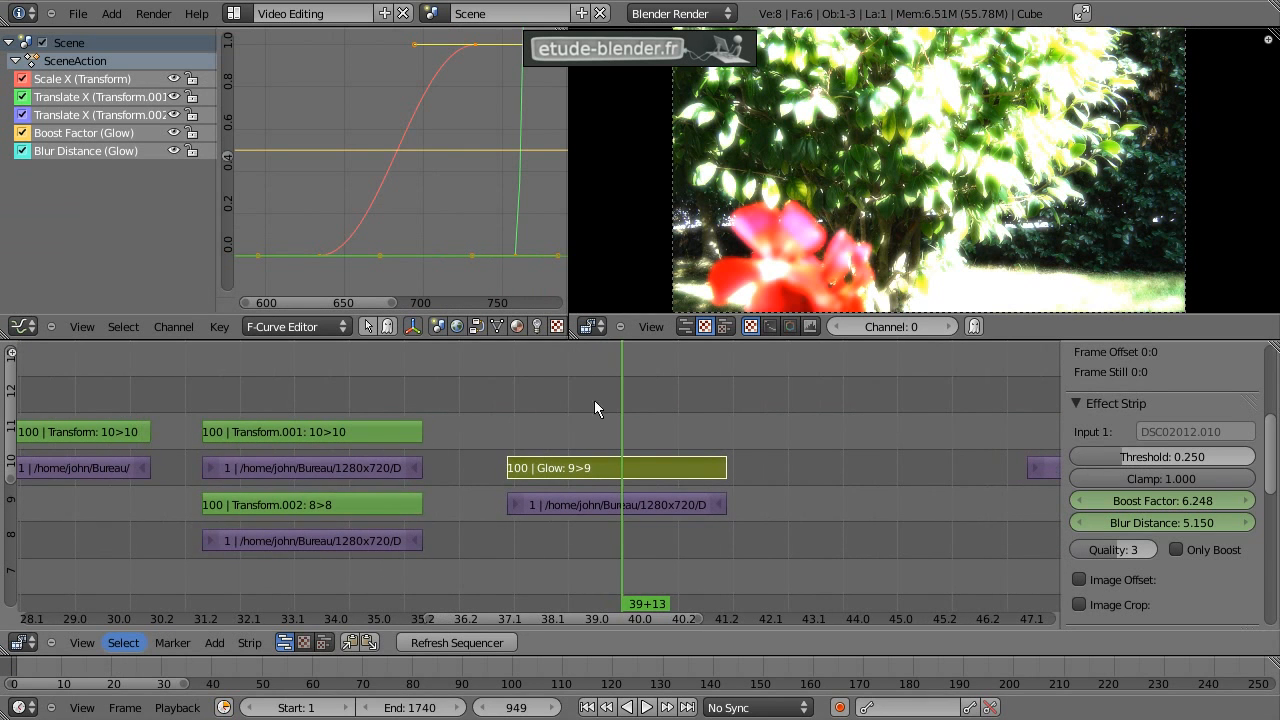
{"action": "scroll", "coordinate": [477, 437], "scroll_direction": "up", "scroll_amount": 1, "text": "ctrl"}
{"action": "left_click", "coordinate": [22, 326]}
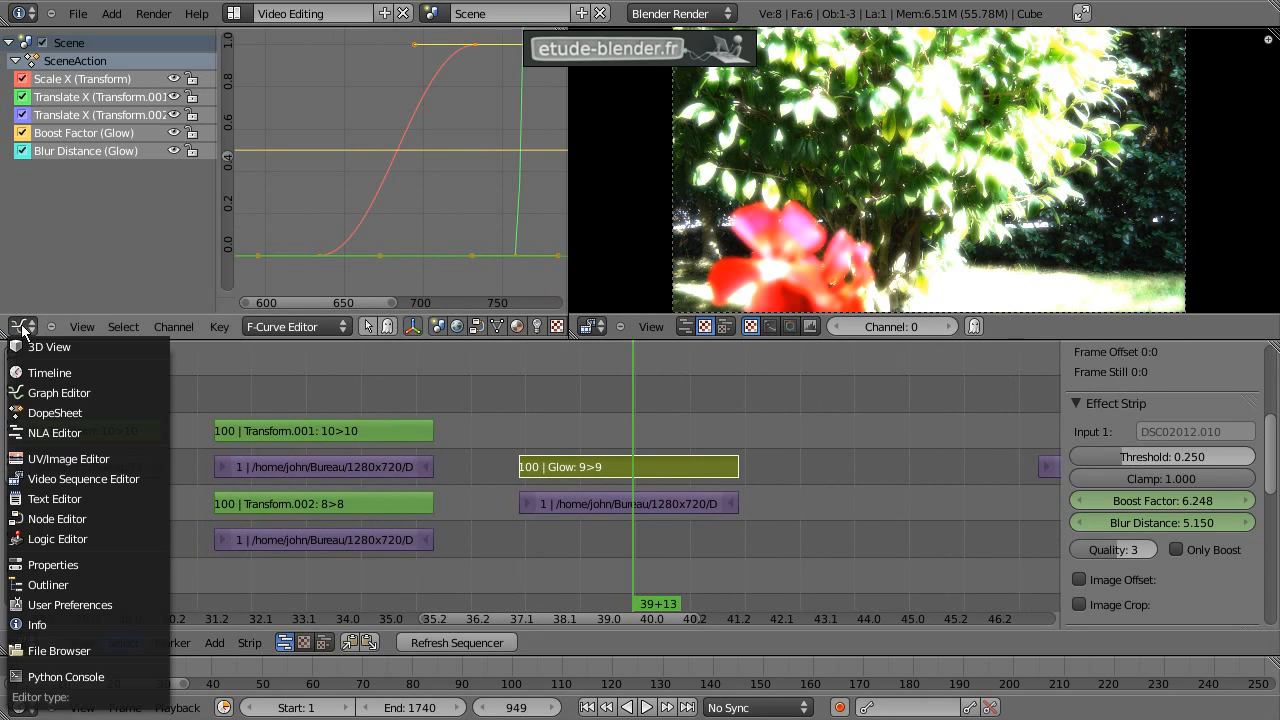
{"action": "left_click", "coordinate": [22, 326]}
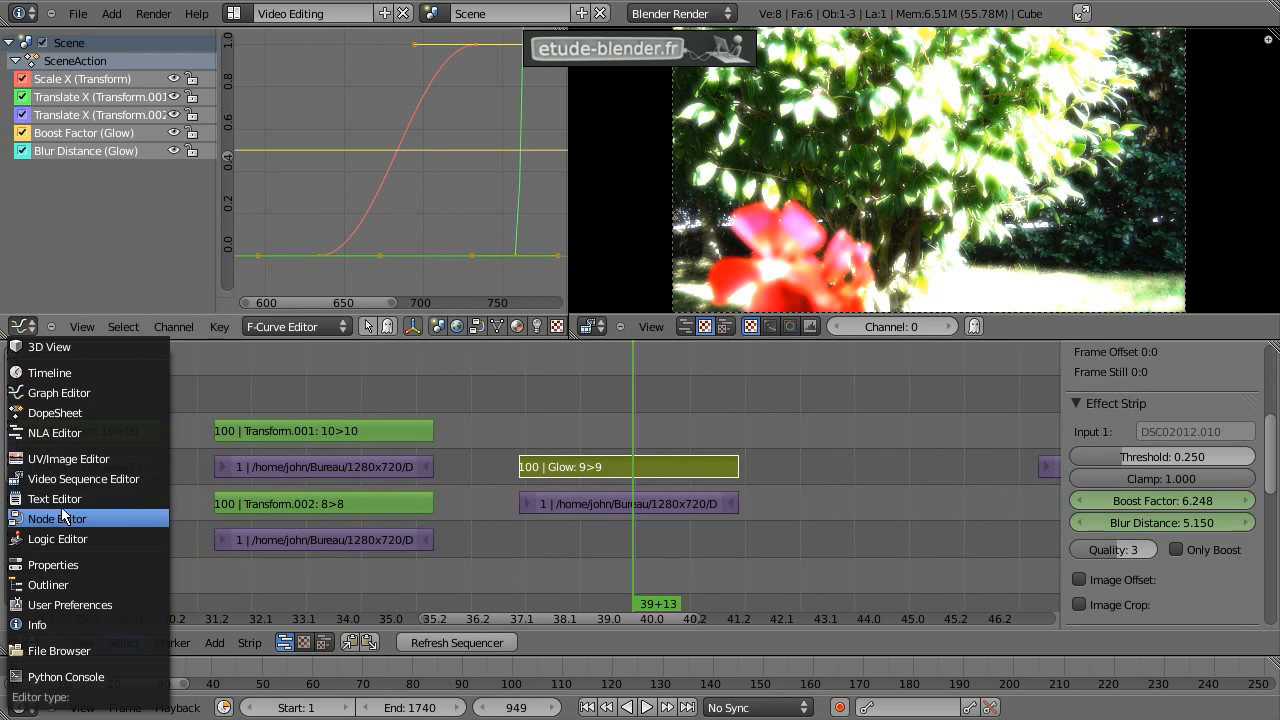
{"action": "left_click", "coordinate": [55, 566]}
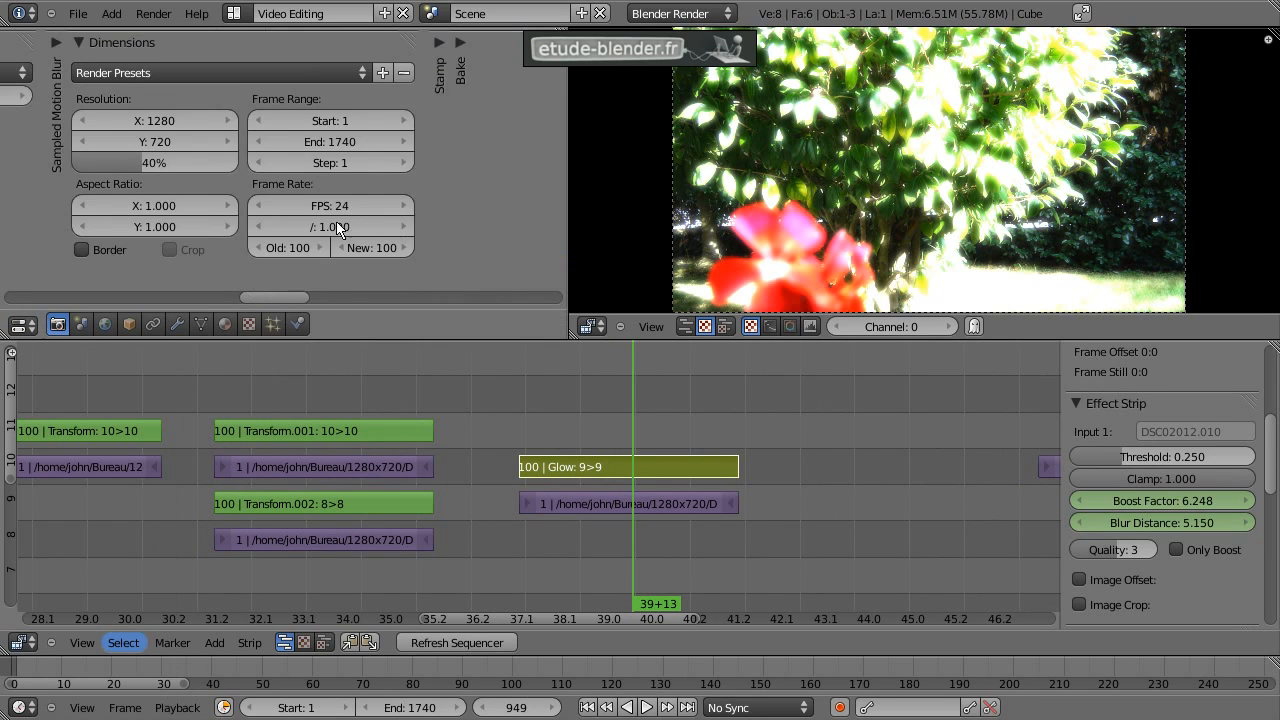
Step: Turn off Anti-Aliasing in the render settings
{"action": "scroll", "coordinate": [123, 152], "scroll_direction": "up", "scroll_amount": 5}
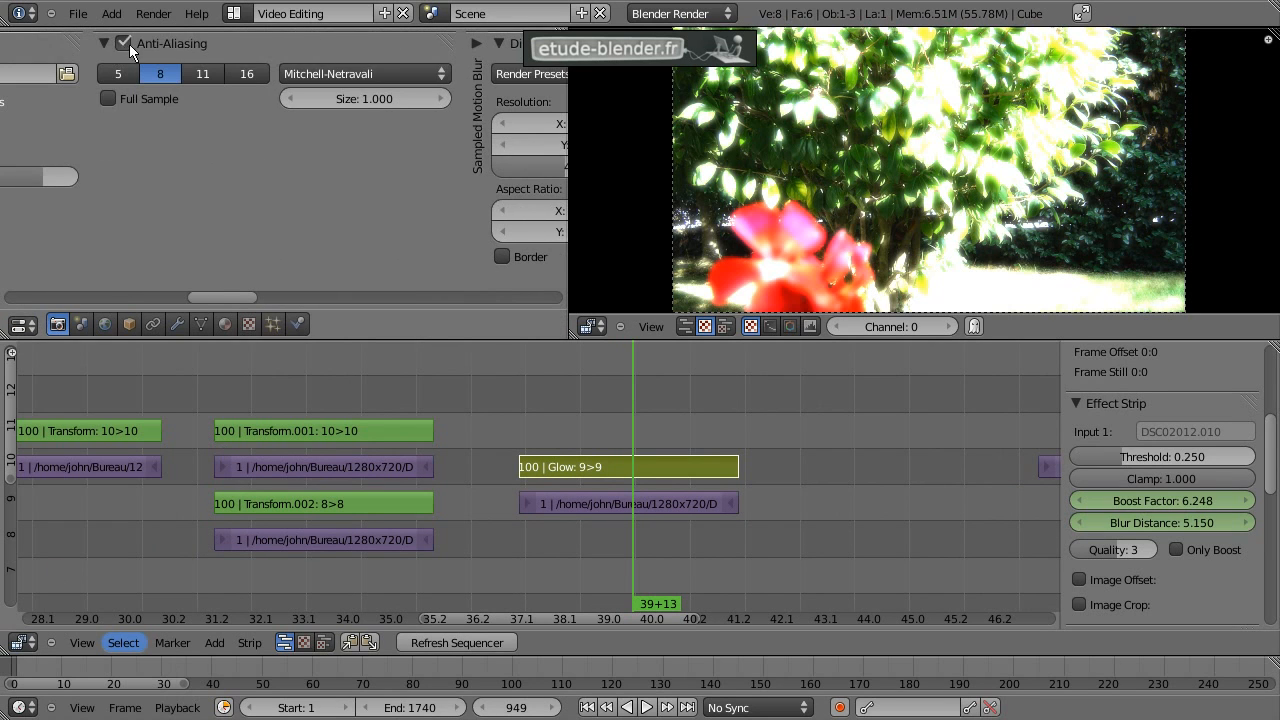
{"action": "left_click", "coordinate": [123, 43]}
{"action": "scroll", "coordinate": [425, 206], "scroll_direction": "up", "scroll_amount": 5}
{"action": "scroll", "coordinate": [213, 229], "scroll_direction": "up", "scroll_amount": 4}
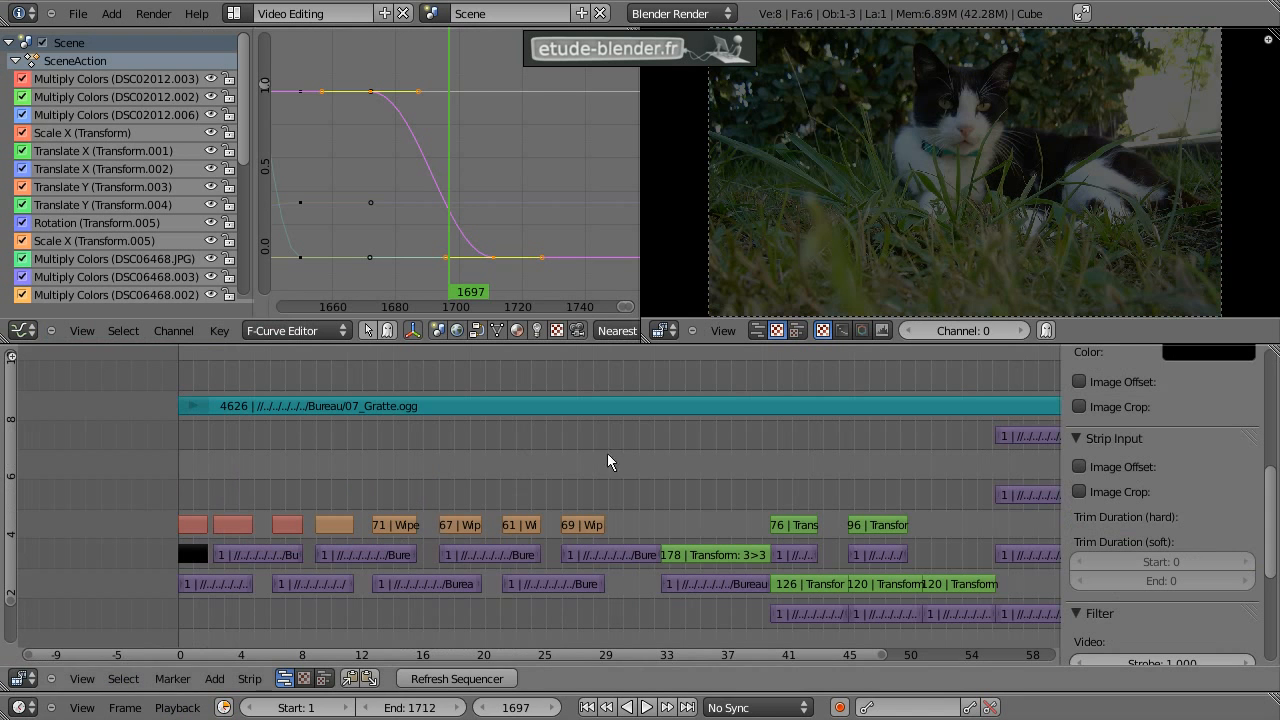
Step: Delete the 07_Gratte.ogg sound strip from the finished slideshow project
{"action": "middle_click_drag", "start_coordinate": [764, 467], "coordinate": [572, 440]}
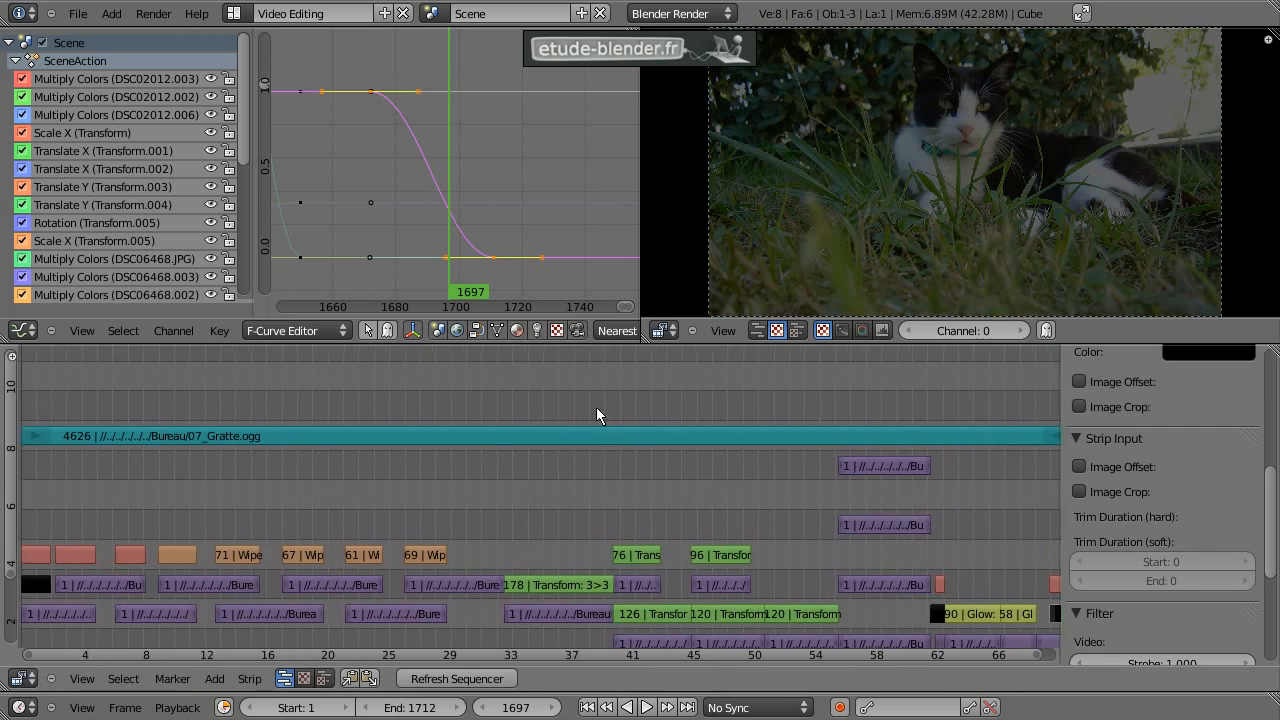
{"action": "left_click", "coordinate": [380, 395]}
{"action": "middle_click_drag", "start_coordinate": [315, 467], "coordinate": [344, 459]}
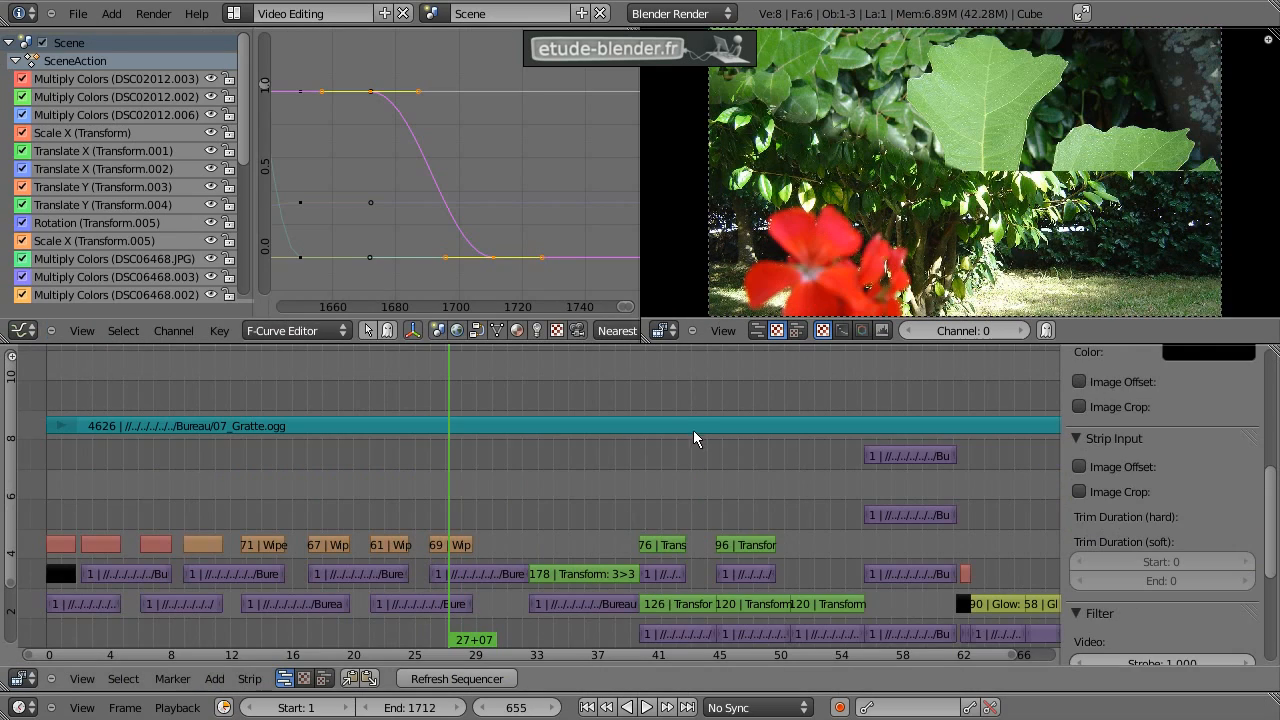
{"action": "right_click", "coordinate": [717, 428]}
{"action": "key", "text": "Home"}
{"action": "key", "text": "x"}
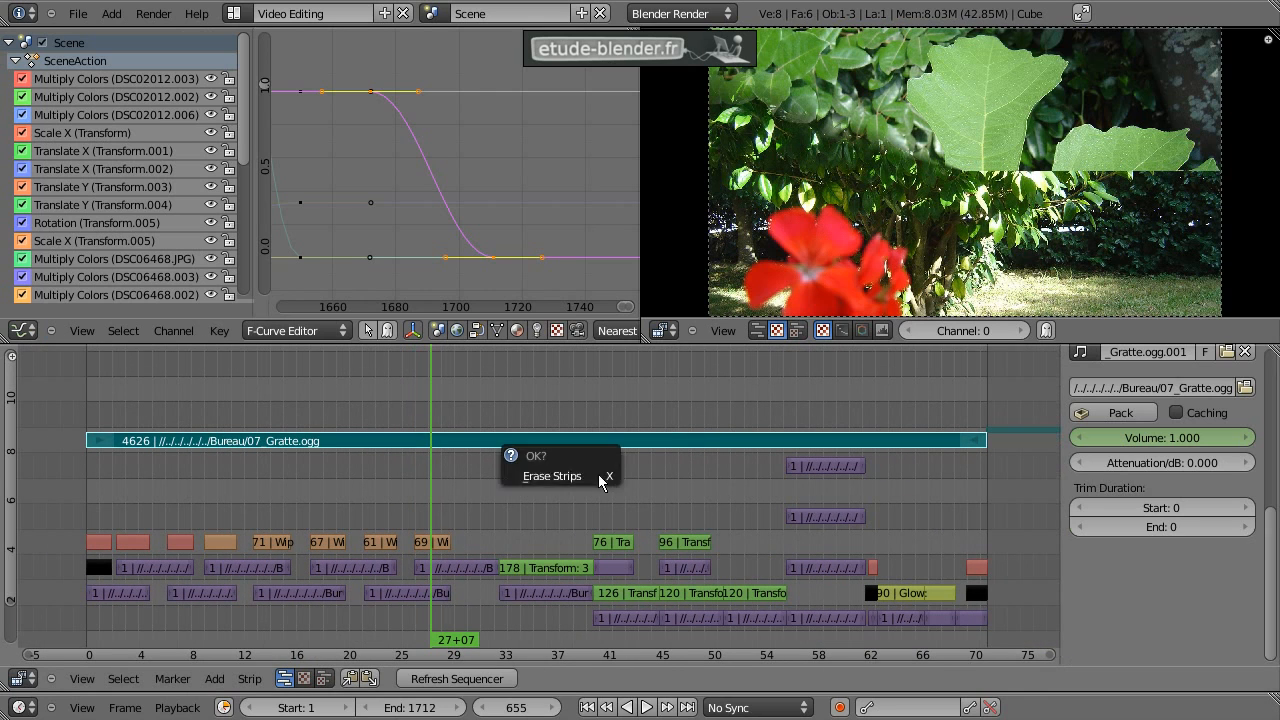
{"action": "left_click", "coordinate": [540, 467]}
Step: Add 07_Gratte.ogg from the Bureau folder as a sound strip on channel 9
{"action": "left_click", "coordinate": [114, 430]}
{"action": "key", "text": "shift+a"}
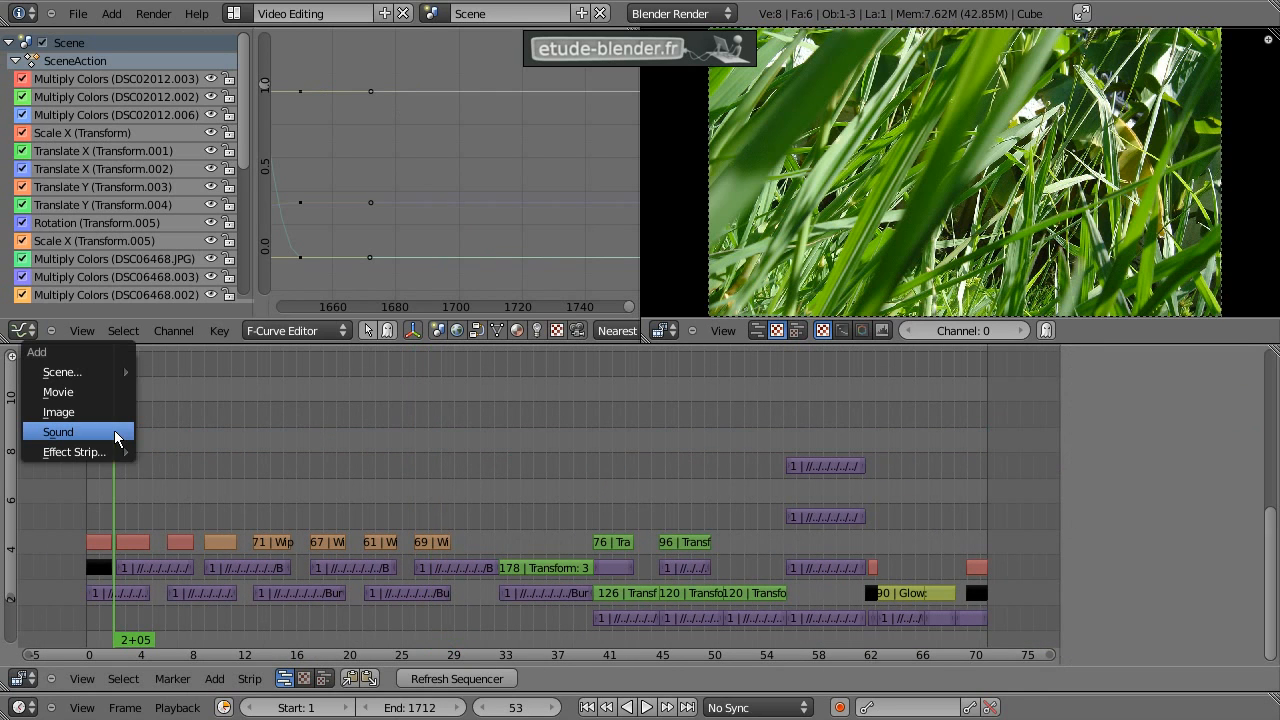
{"action": "left_click", "coordinate": [83, 434]}
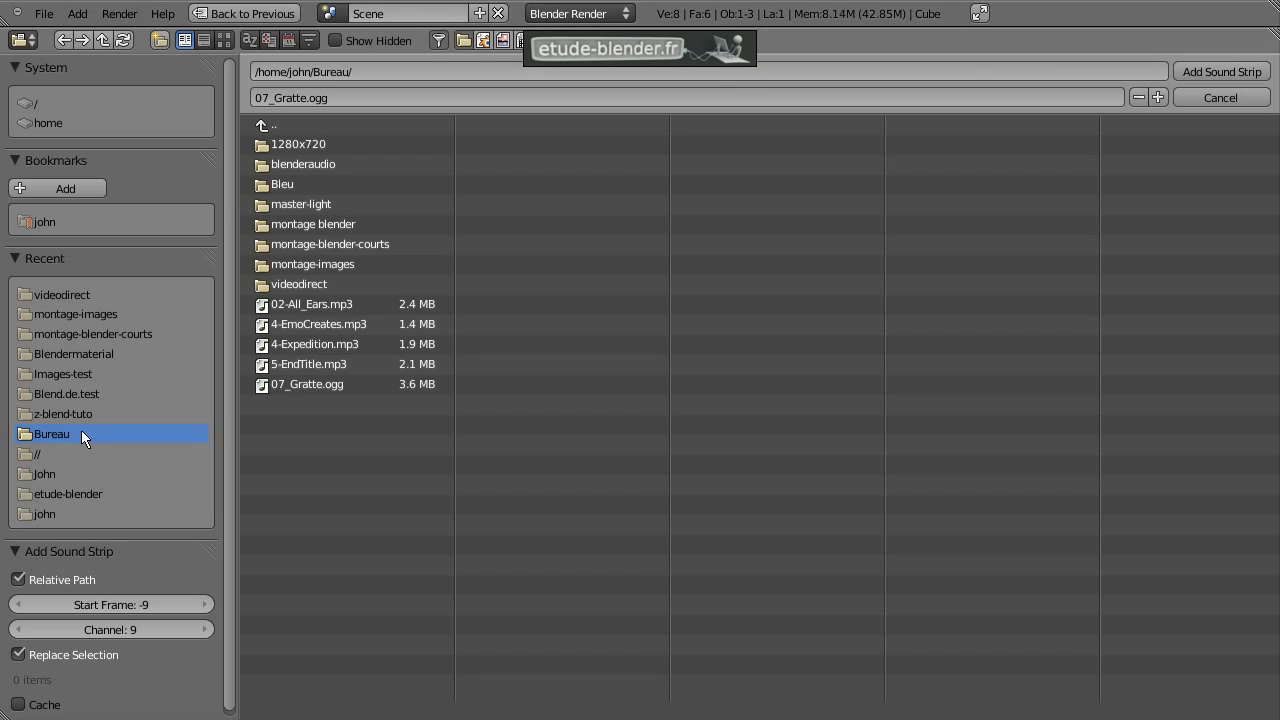
{"action": "left_click", "coordinate": [316, 388]}
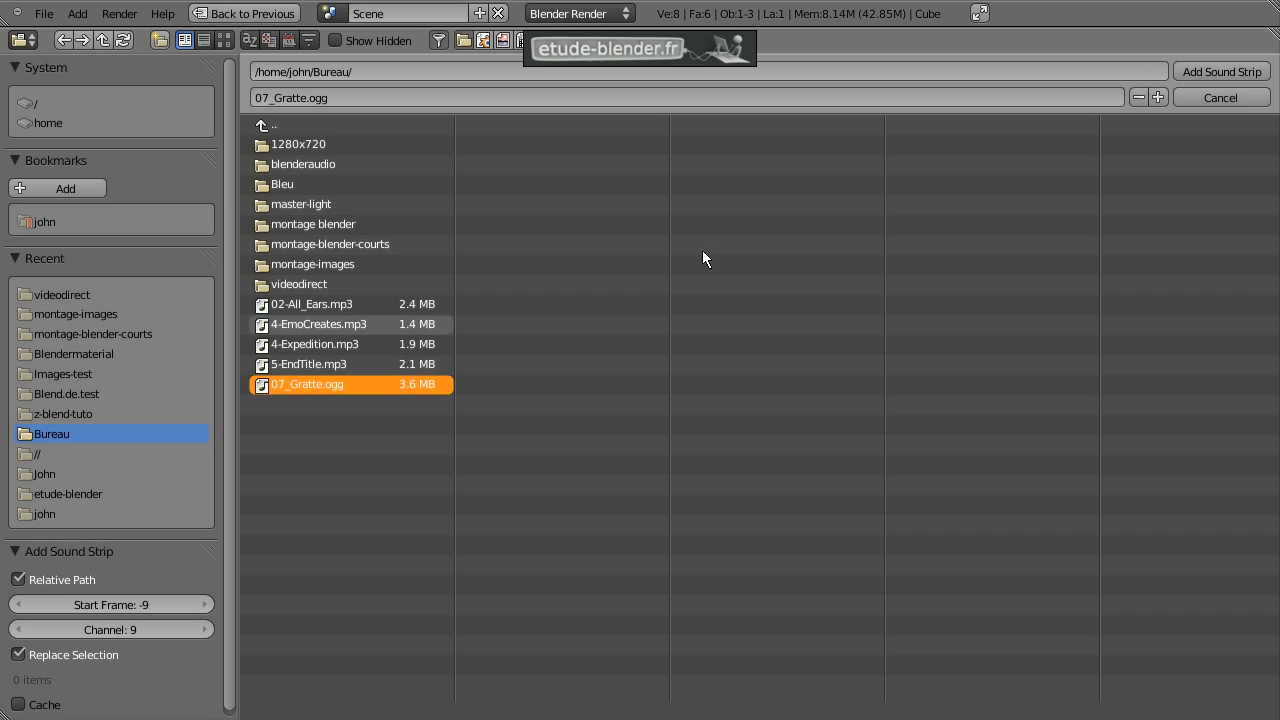
{"action": "left_click", "coordinate": [1207, 72]}
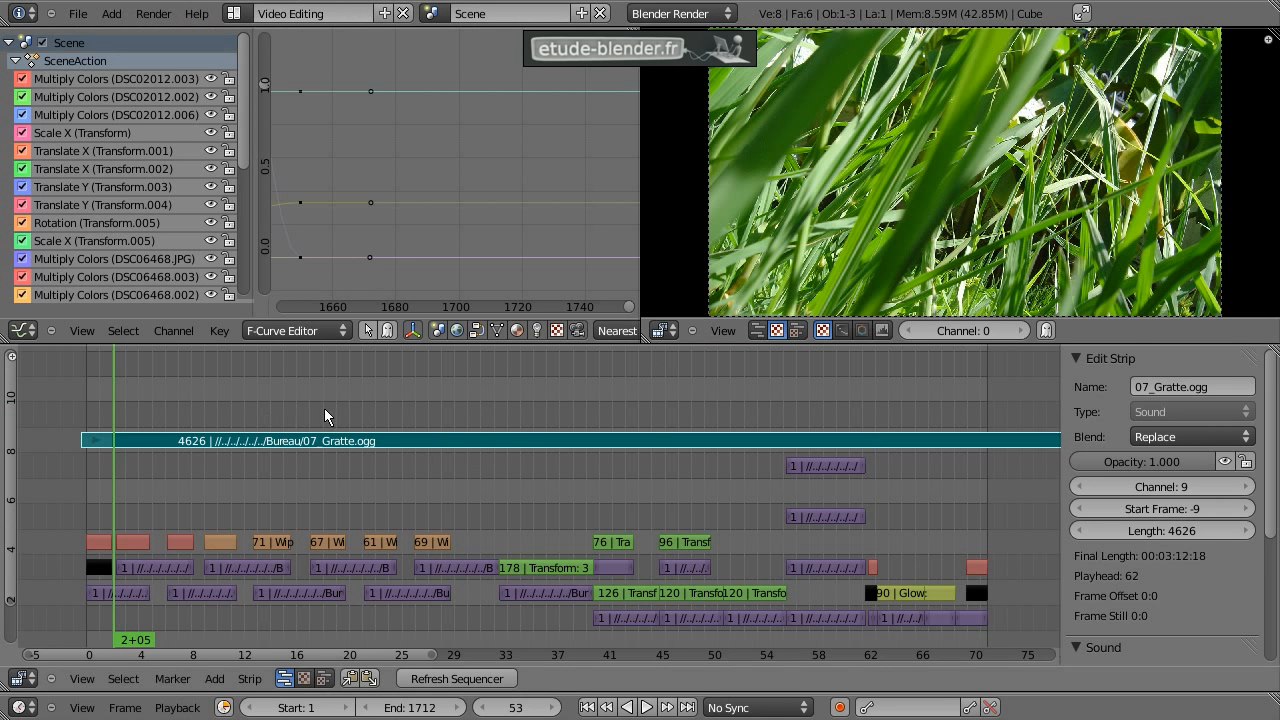
Step: Move the 07_Gratte.ogg sound strip on channel 9 so that it starts at frame 1
{"action": "scroll", "coordinate": [320, 407], "scroll_direction": "left", "scroll_amount": 3, "text": "ctrl"}
{"action": "key", "text": "g"}
{"action": "left_click", "coordinate": [287, 449]}
{"action": "scroll", "coordinate": [242, 447], "scroll_direction": "up", "scroll_amount": 2}
{"action": "scroll", "coordinate": [242, 447], "scroll_direction": "left", "scroll_amount": 4, "text": "ctrl"}
{"action": "scroll", "coordinate": [328, 407], "scroll_direction": "up", "scroll_amount": 2}
{"action": "key", "text": "g"}
{"action": "left_click", "coordinate": [355, 424]}
{"action": "middle_click_drag", "start_coordinate": [283, 391], "coordinate": [224, 374]}
Step: Play the slideshow briefly up to frame 60 with the sound strip in place
{"action": "key", "text": "alt+a"}
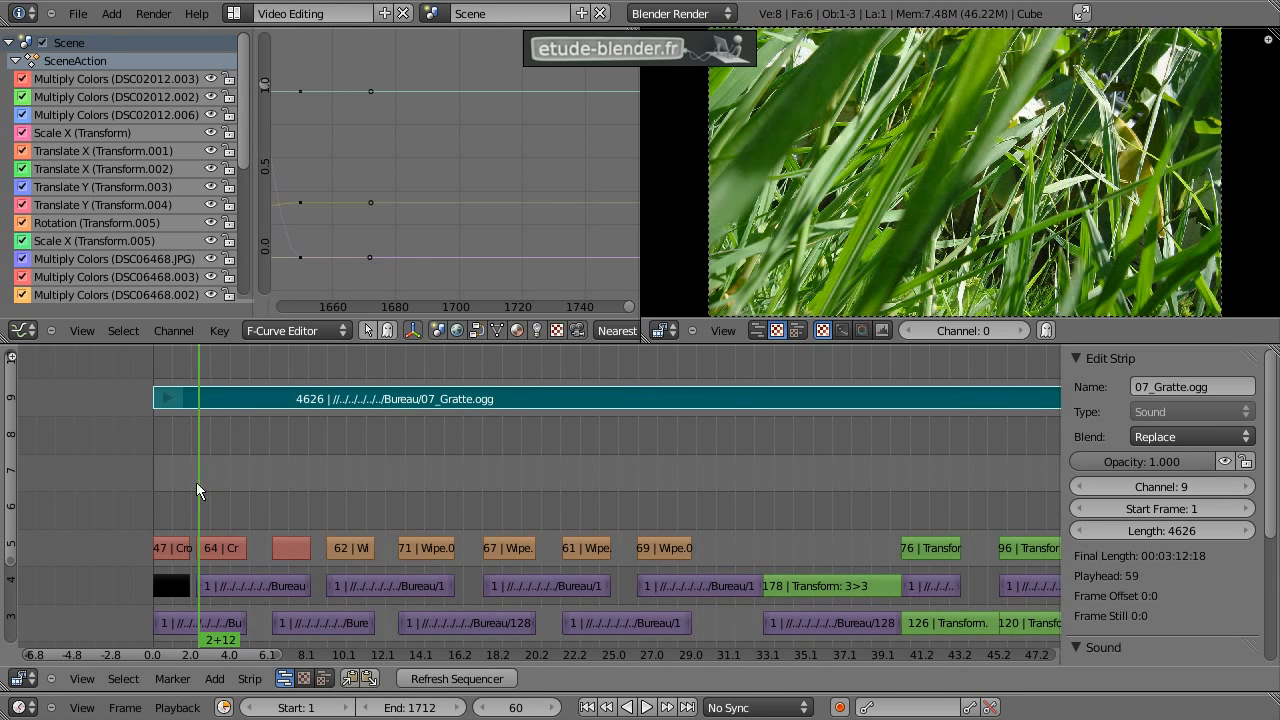
{"action": "middle_click_drag", "start_coordinate": [195, 376], "coordinate": [236, 418]}
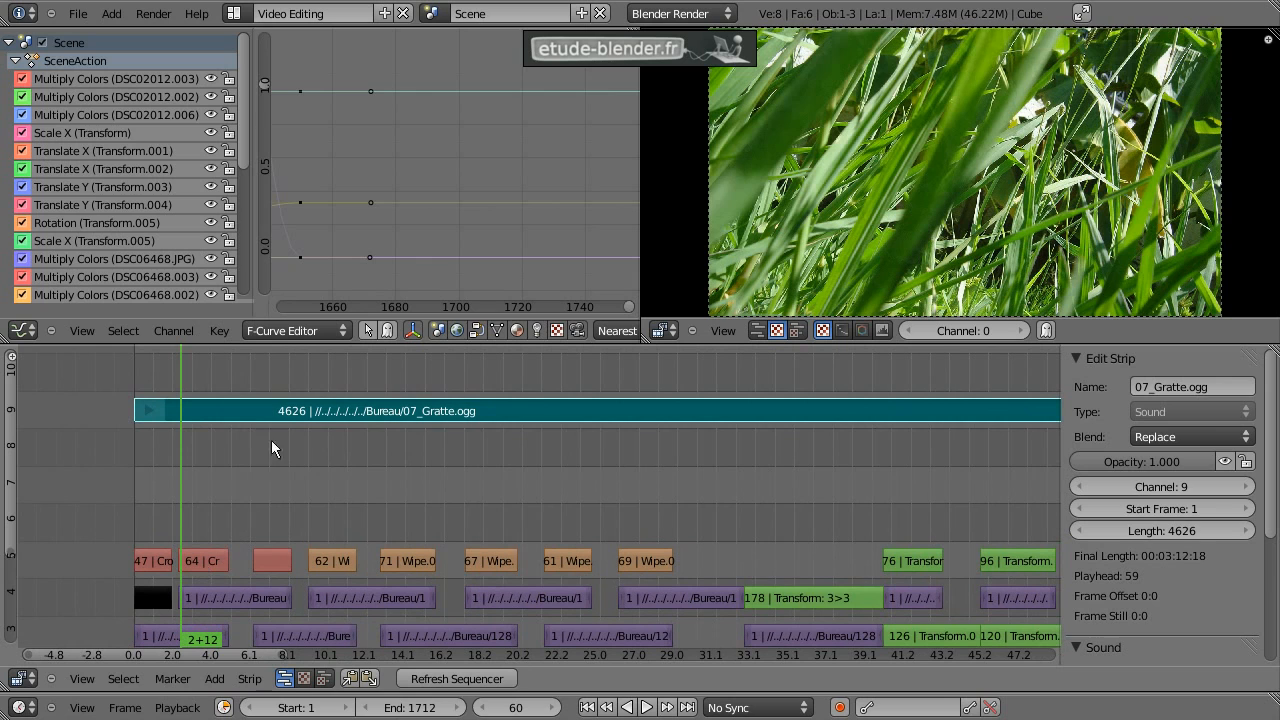
{"action": "middle_click_drag", "start_coordinate": [291, 379], "coordinate": [265, 378]}
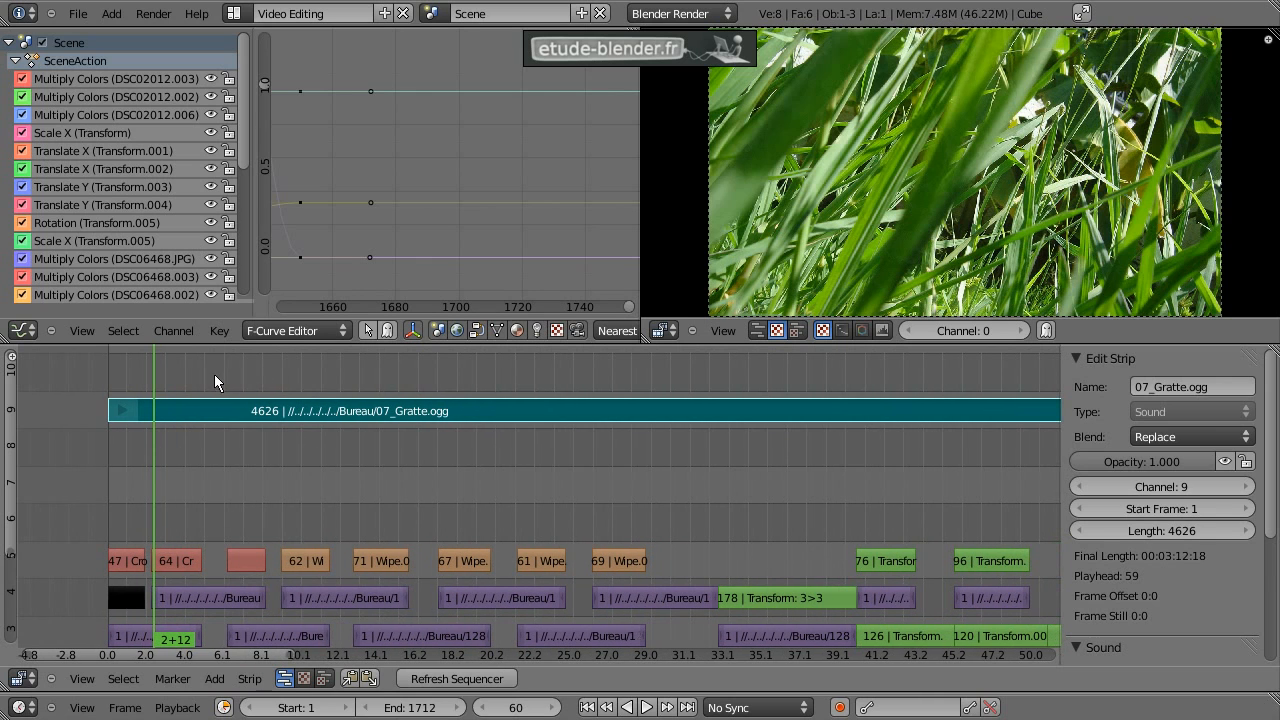
Step: Move the playhead to frame 1712, where the last slideshow strips end
{"action": "left_click", "coordinate": [211, 372]}
{"action": "left_click_drag", "start_coordinate": [214, 466], "coordinate": [207, 464]}
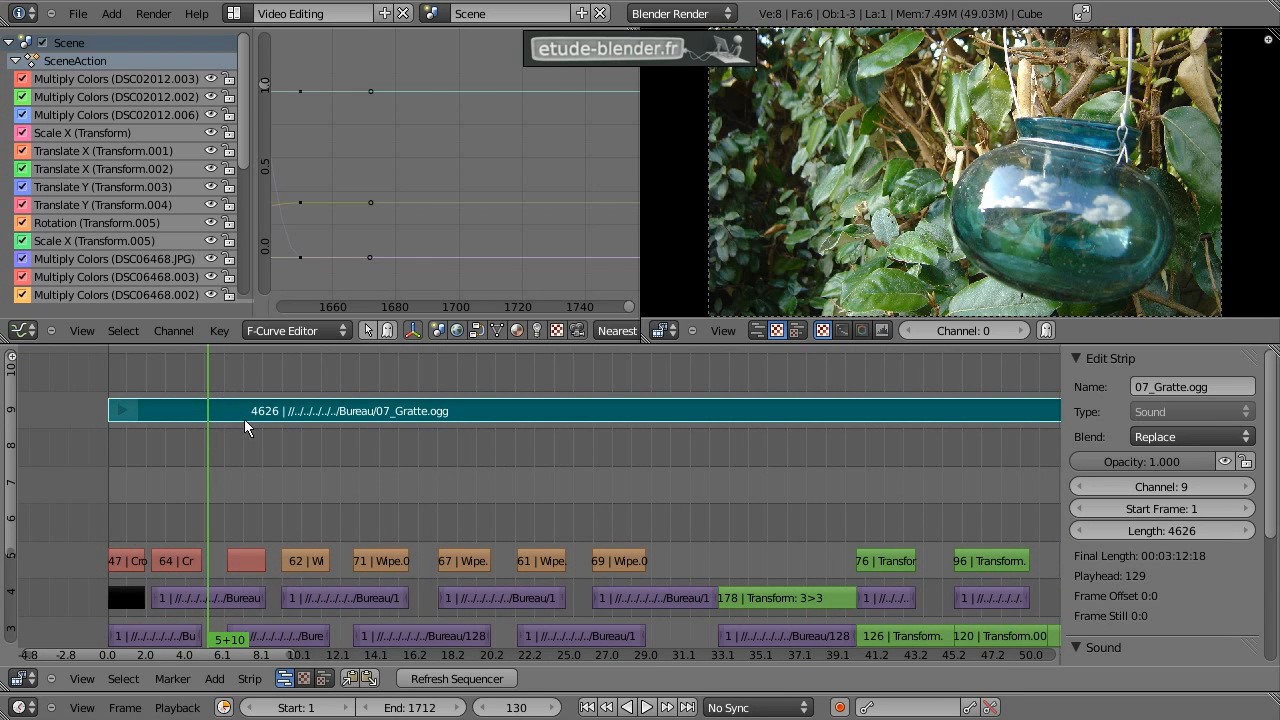
{"action": "scroll", "coordinate": [290, 452], "scroll_direction": "down", "scroll_amount": 5}
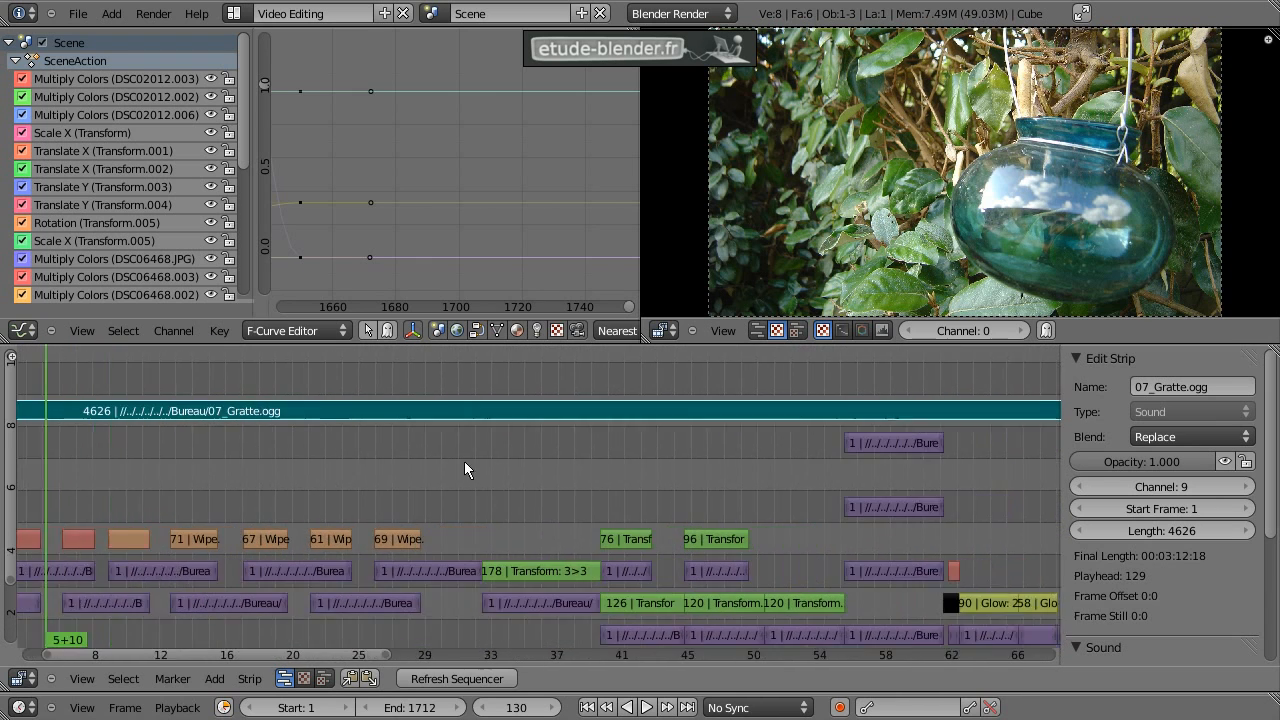
{"action": "scroll", "coordinate": [601, 465], "scroll_direction": "down", "scroll_amount": 4}
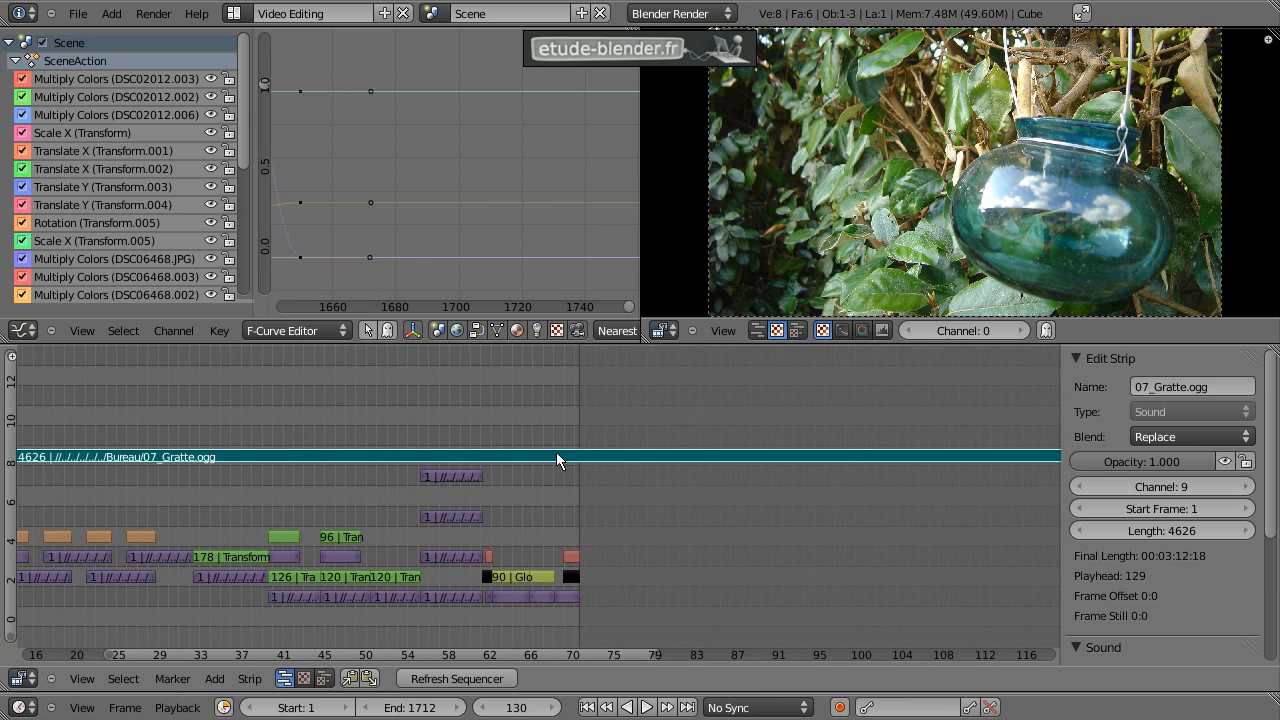
{"action": "left_click", "coordinate": [586, 420]}
{"action": "scroll", "coordinate": [588, 436], "scroll_direction": "up", "scroll_amount": 4}
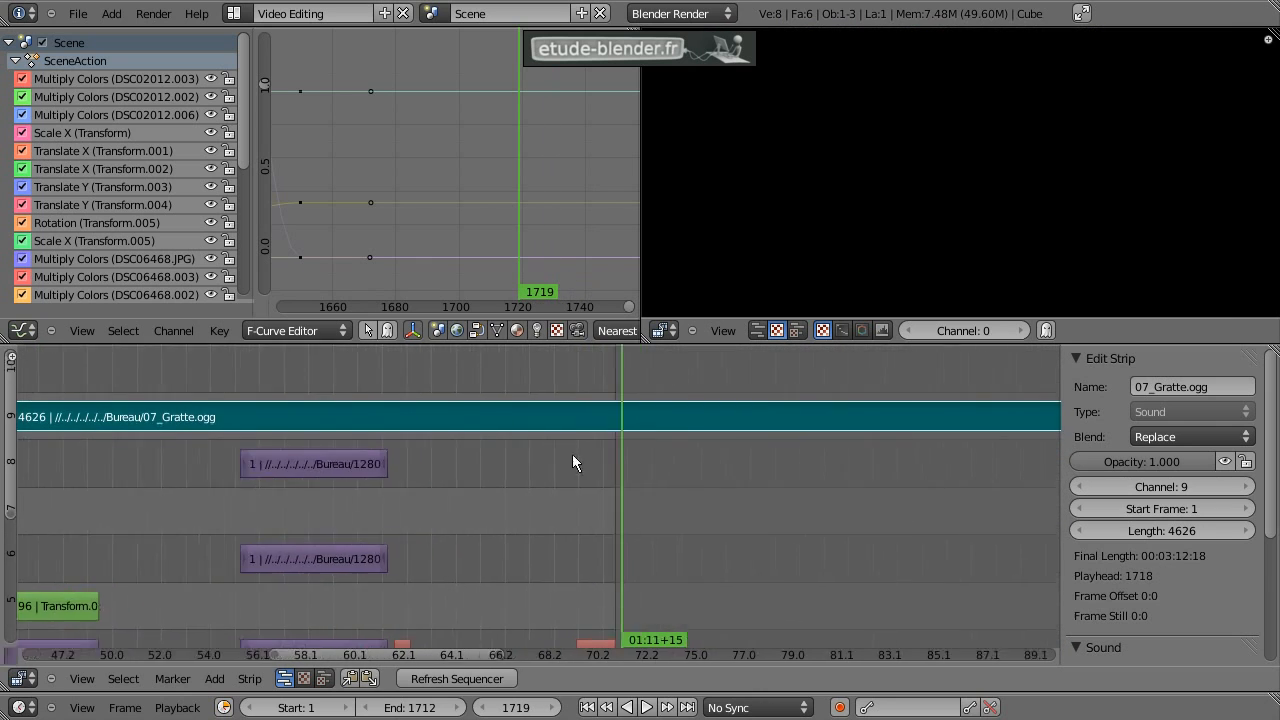
{"action": "scroll", "coordinate": [568, 462], "scroll_direction": "up", "scroll_amount": 2}
{"action": "left_click_drag", "start_coordinate": [598, 423], "coordinate": [589, 423]}
{"action": "scroll", "coordinate": [554, 512], "scroll_direction": "down", "scroll_amount": 1}
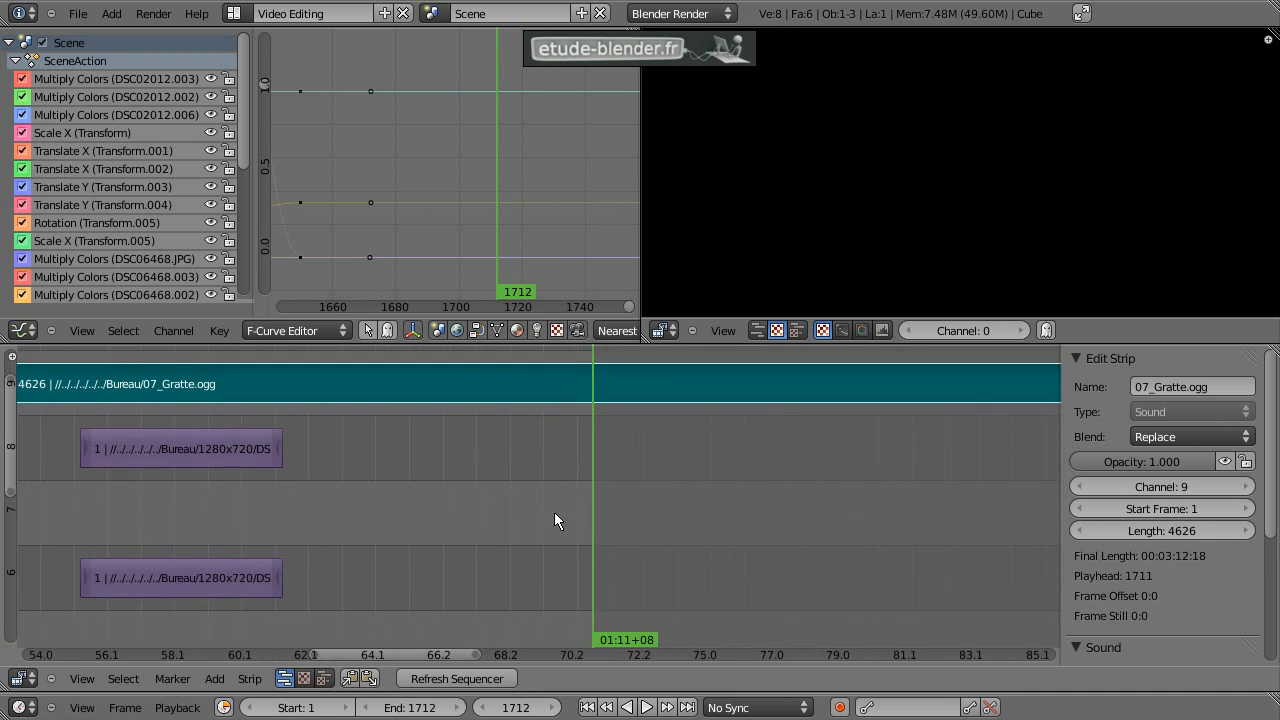
{"action": "scroll", "coordinate": [543, 528], "scroll_direction": "up", "scroll_amount": 1}
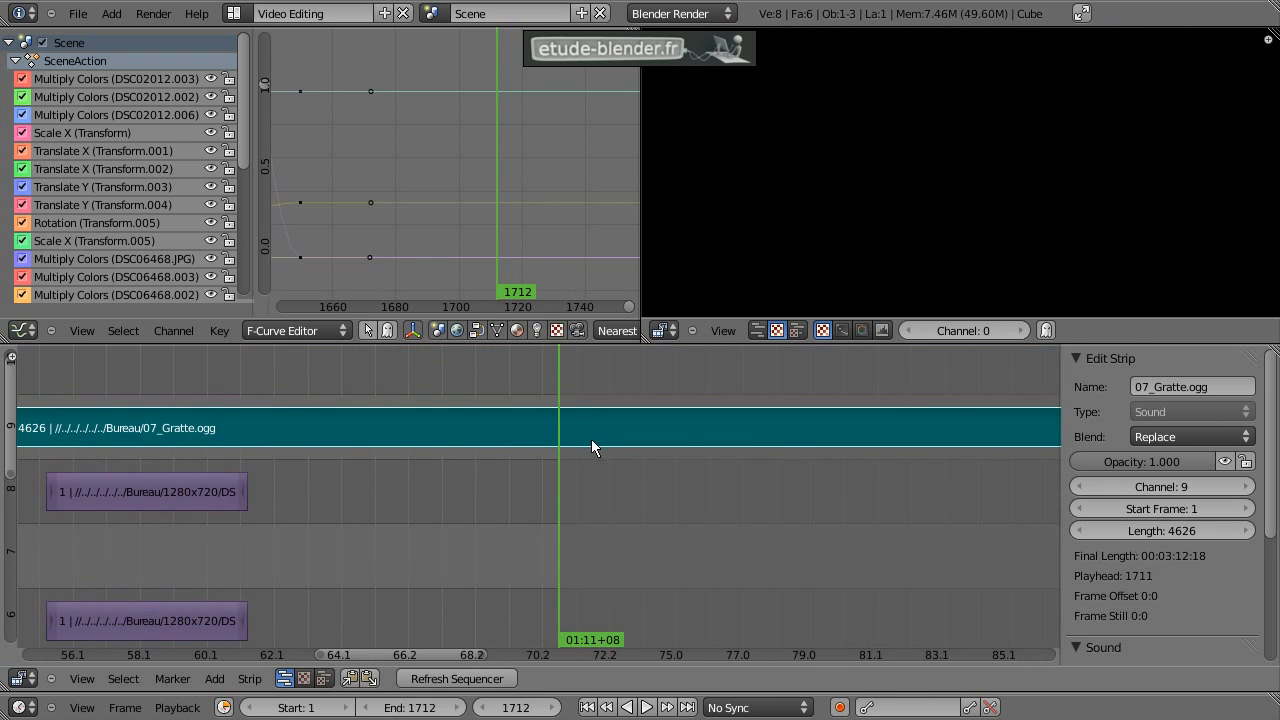
Step: Soft-cut the 07_Gratte.ogg sound strip at frame 1712 and shift the part after the cut away from the rest
{"action": "left_click", "coordinate": [249, 678]}
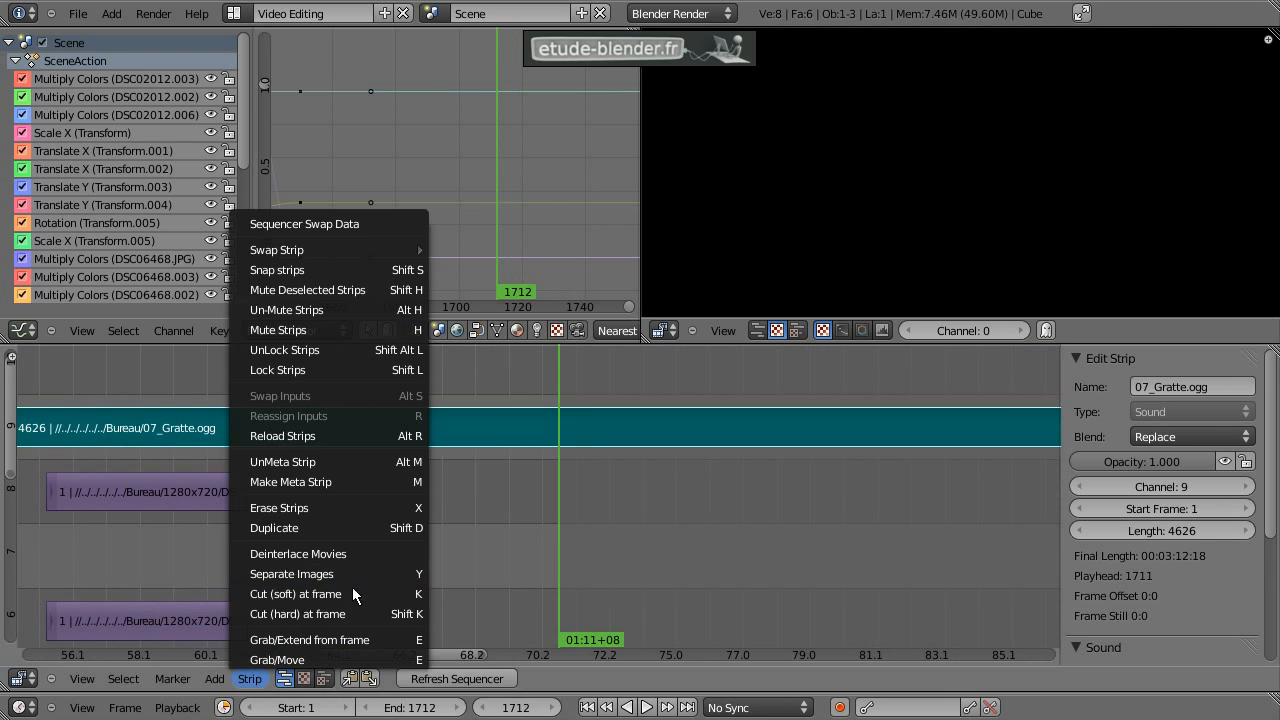
{"action": "left_click", "coordinate": [313, 594]}
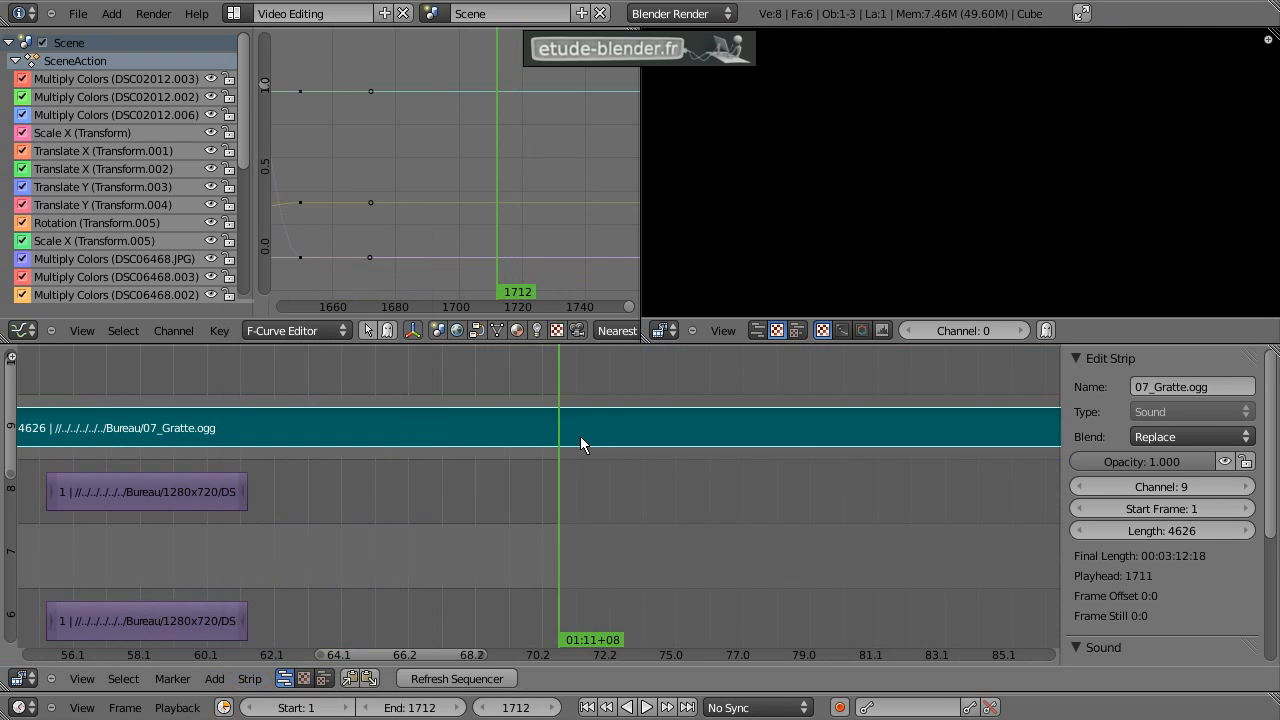
{"action": "right_click_drag", "start_coordinate": [716, 434], "coordinate": [780, 441]}
{"action": "scroll", "coordinate": [744, 469], "scroll_direction": "down", "scroll_amount": 4}
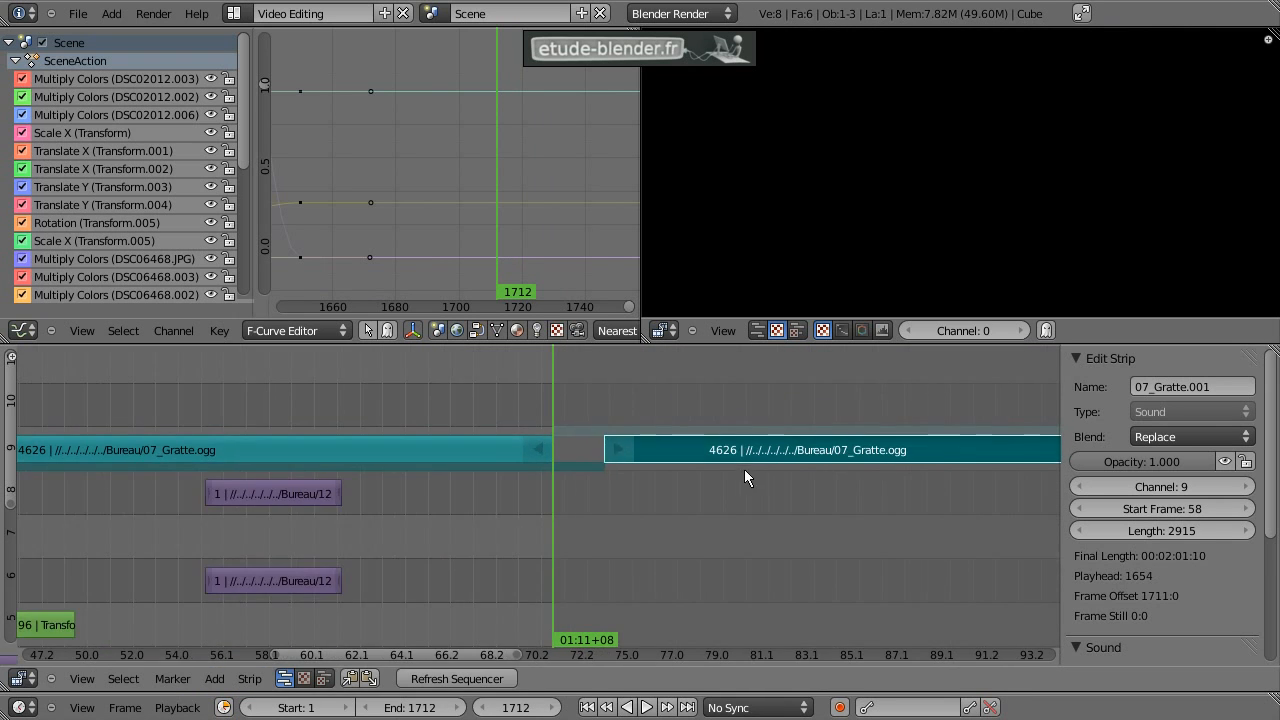
Step: Erase the cut-off part of the 07_Gratte.ogg sound strip beyond the end of the slideshow
{"action": "key", "text": "x"}
{"action": "left_click", "coordinate": [776, 469]}
{"action": "mouse_move", "coordinate": [528, 488]}
{"action": "middle_mouse_down"}
{"action": "mouse_move", "coordinate": [711, 458]}
{"action": "mouse_move", "coordinate": [678, 439]}
{"action": "mouse_move", "coordinate": [638, 491]}
{"action": "mouse_move", "coordinate": [565, 456]}
{"action": "middle_mouse_up"}
{"action": "right_click", "coordinate": [678, 439]}
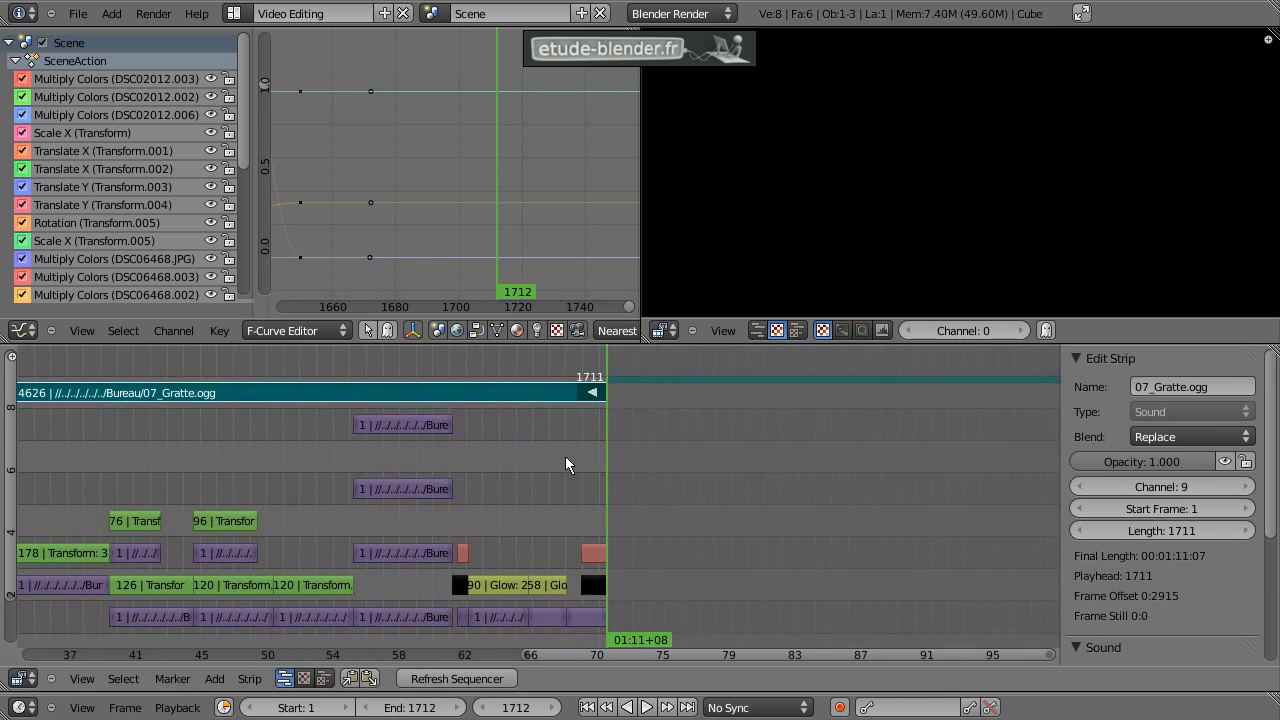
Step: Try a soft cut of the channel 8 image strip at frame 1416 and undo it
{"action": "right_click", "coordinate": [418, 427]}
{"action": "left_click", "coordinate": [410, 400]}
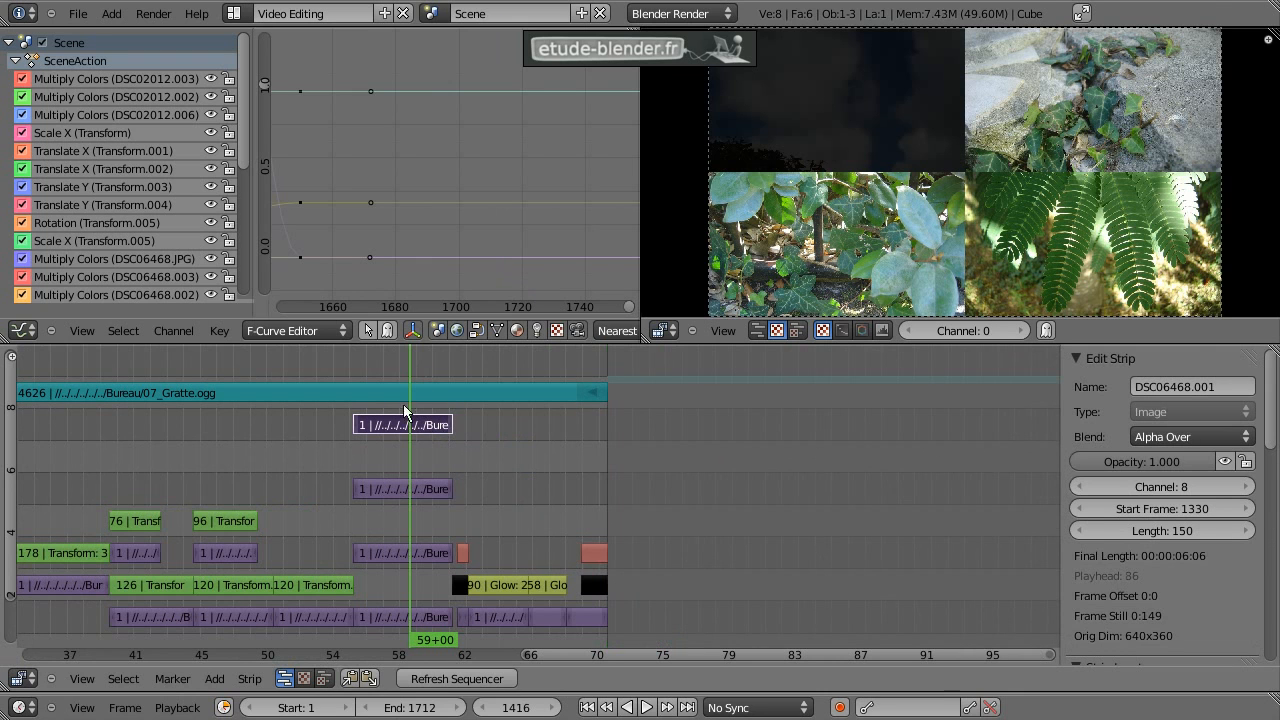
{"action": "key", "text": "k"}
{"action": "key", "text": "g"}
{"action": "key", "text": "Escape"}
{"action": "key", "text": "ctrl+z"}
{"action": "key", "text": "ctrl+z"}
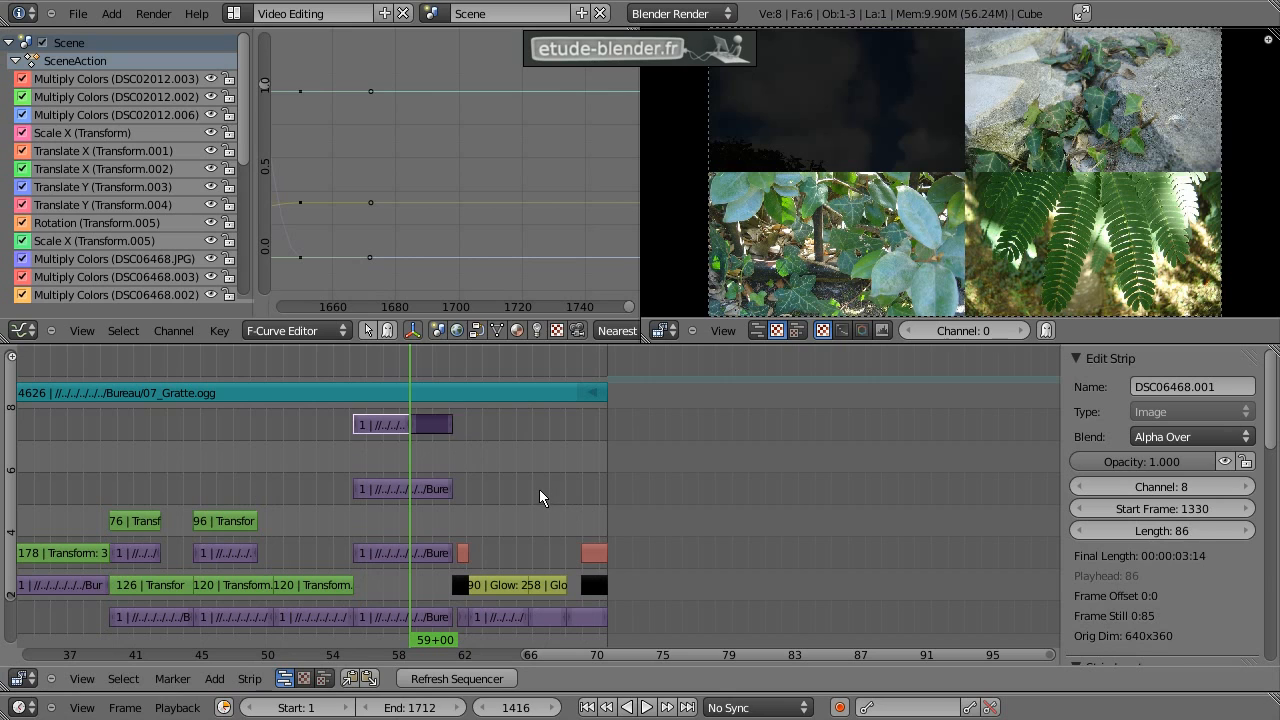
Step: Insert a volume keyframe of 1.000 on the 07_Gratte.ogg sound strip at frame 1672
{"action": "key", "text": "shift+Right"}
{"action": "right_click", "coordinate": [553, 400]}
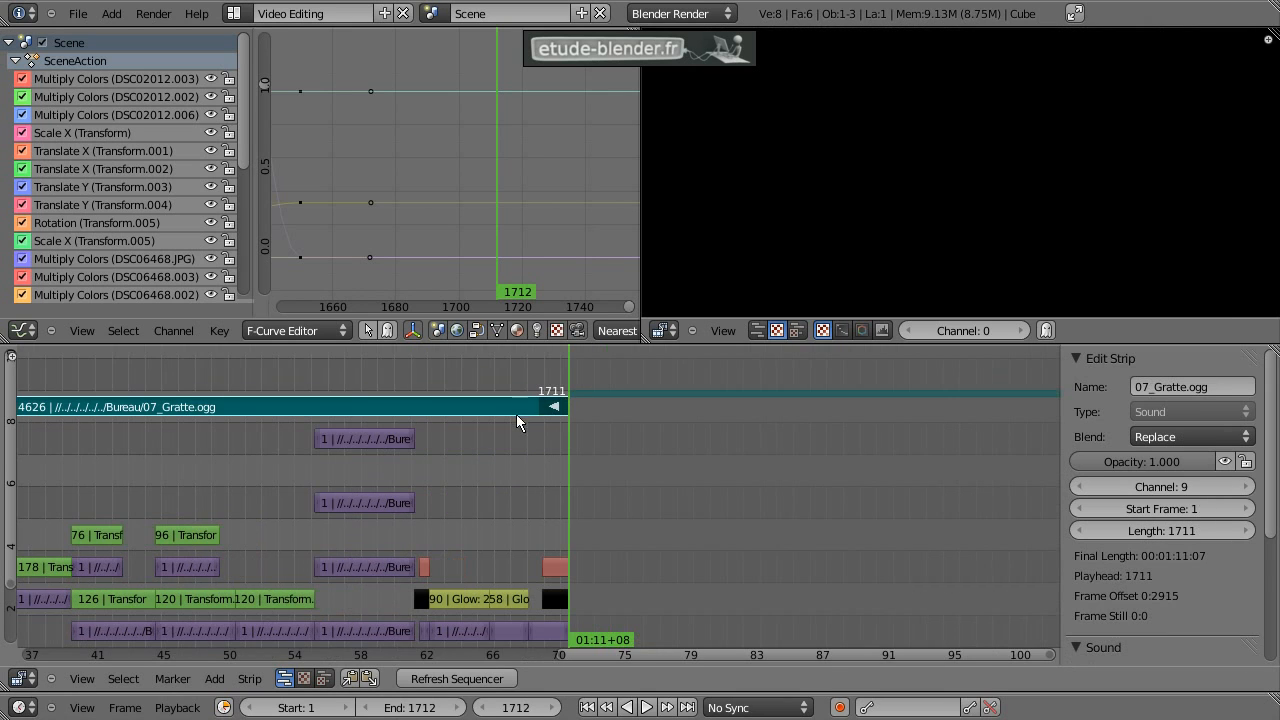
{"action": "scroll", "coordinate": [553, 400], "scroll_direction": "up", "scroll_amount": 2}
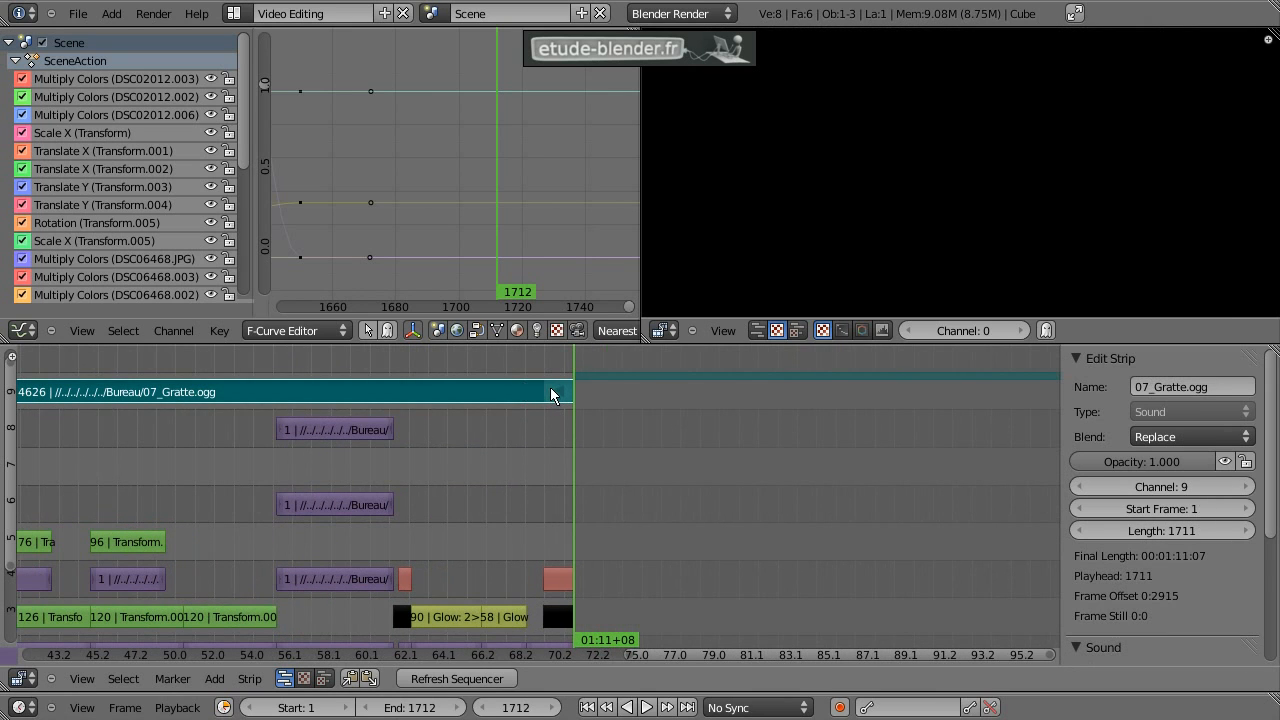
{"action": "scroll", "coordinate": [549, 392], "scroll_direction": "up", "scroll_amount": 3}
{"action": "middle_click_drag", "start_coordinate": [556, 405], "coordinate": [570, 521]}
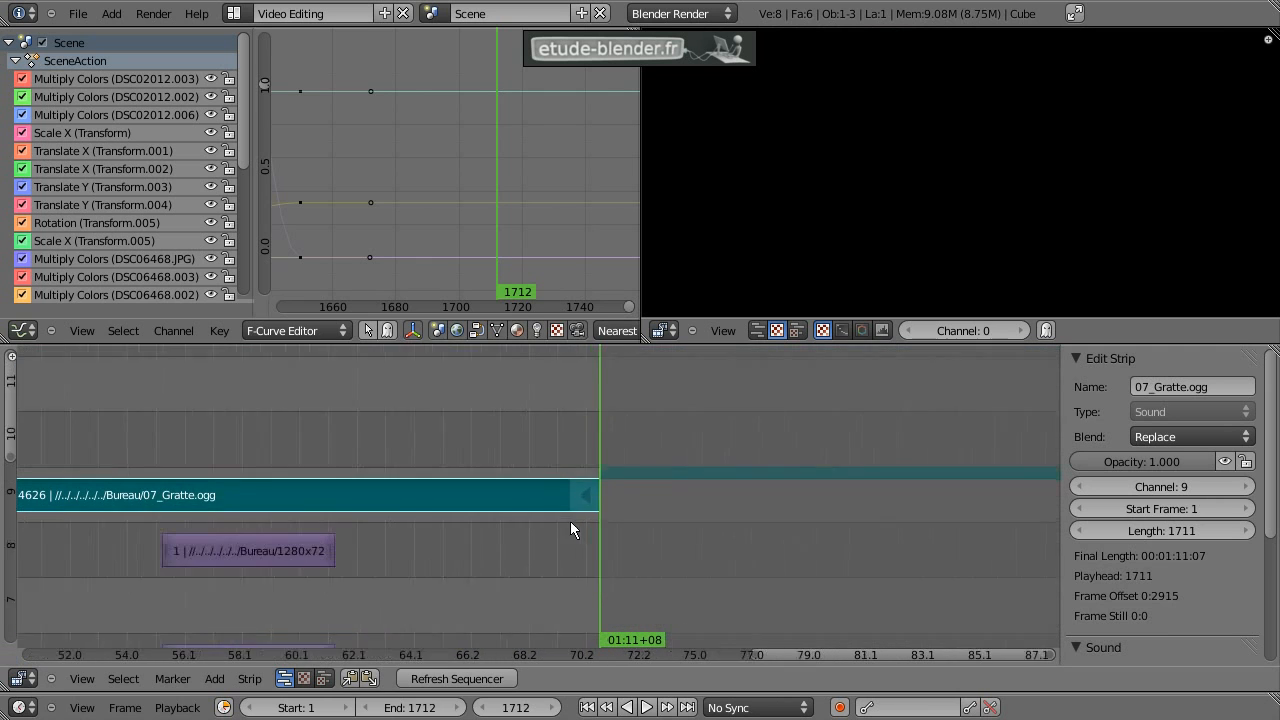
{"action": "scroll", "coordinate": [570, 521], "scroll_direction": "up", "scroll_amount": 1}
{"action": "middle_click_drag", "start_coordinate": [574, 588], "coordinate": [573, 530]}
{"action": "mouse_move", "coordinate": [572, 400]}
{"action": "left_mouse_down"}
{"action": "mouse_move", "coordinate": [505, 391]}
{"action": "mouse_move", "coordinate": [573, 400]}
{"action": "mouse_move", "coordinate": [556, 398]}
{"action": "left_mouse_up"}
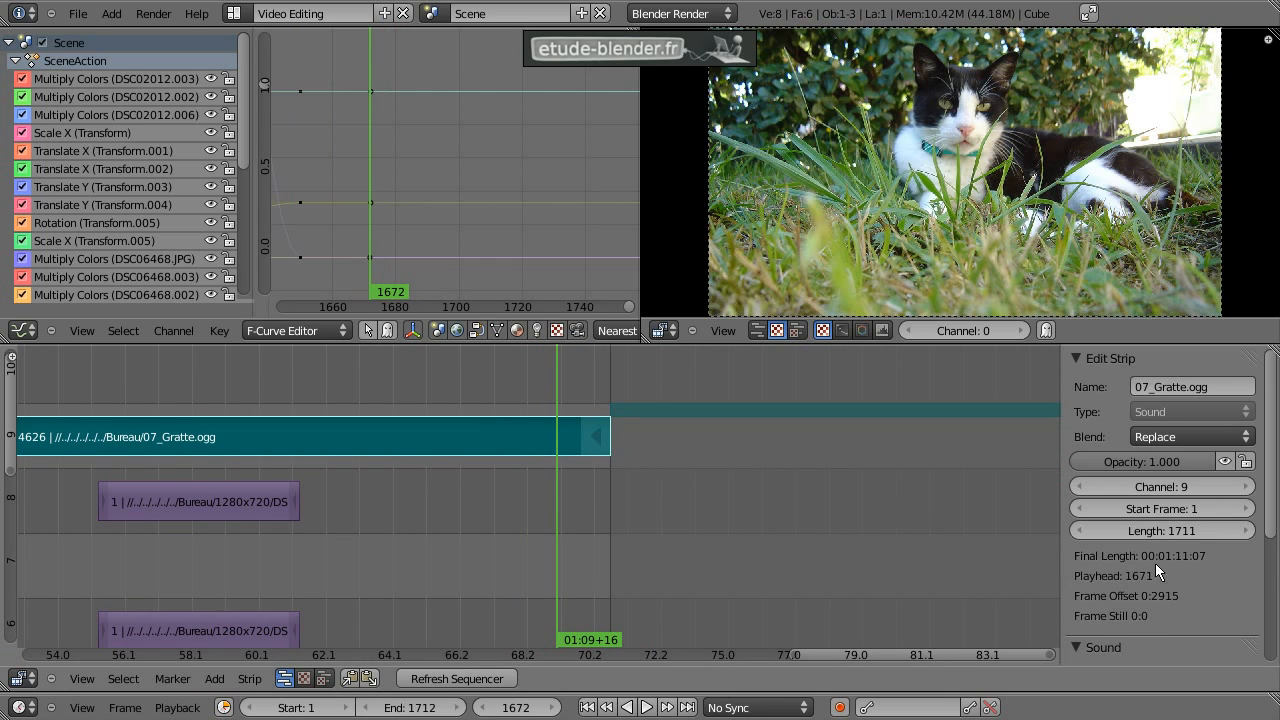
{"action": "scroll", "coordinate": [1155, 563], "scroll_direction": "down", "scroll_amount": 5}
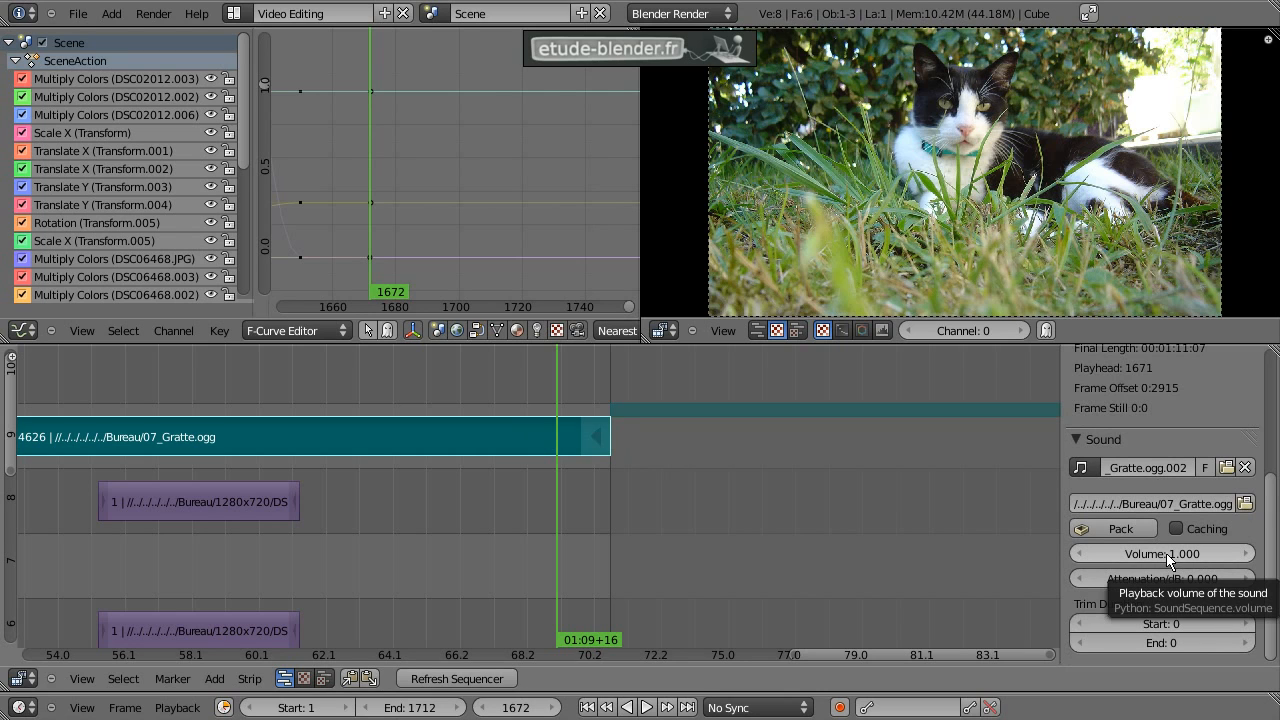
{"action": "key", "text": "i"}
Step: Insert a volume keyframe of 0.000 on the sound strip at frame 1711 and scrub back over the fade-out
{"action": "left_click_drag", "start_coordinate": [572, 416], "coordinate": [616, 392]}
{"action": "key", "text": "Left"}
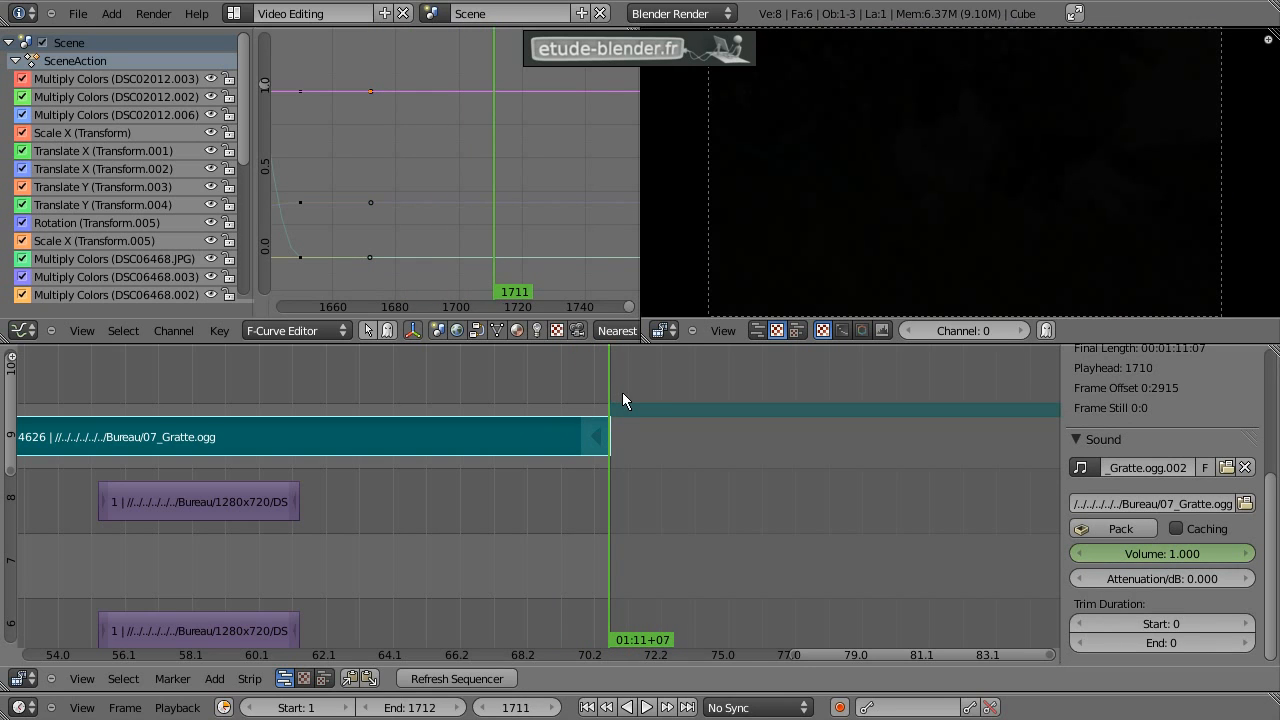
{"action": "scroll", "coordinate": [1124, 548], "scroll_direction": "down", "scroll_amount": 1, "text": "ctrl"}
{"action": "key", "text": "BackSpace"}
{"action": "key", "text": "i"}
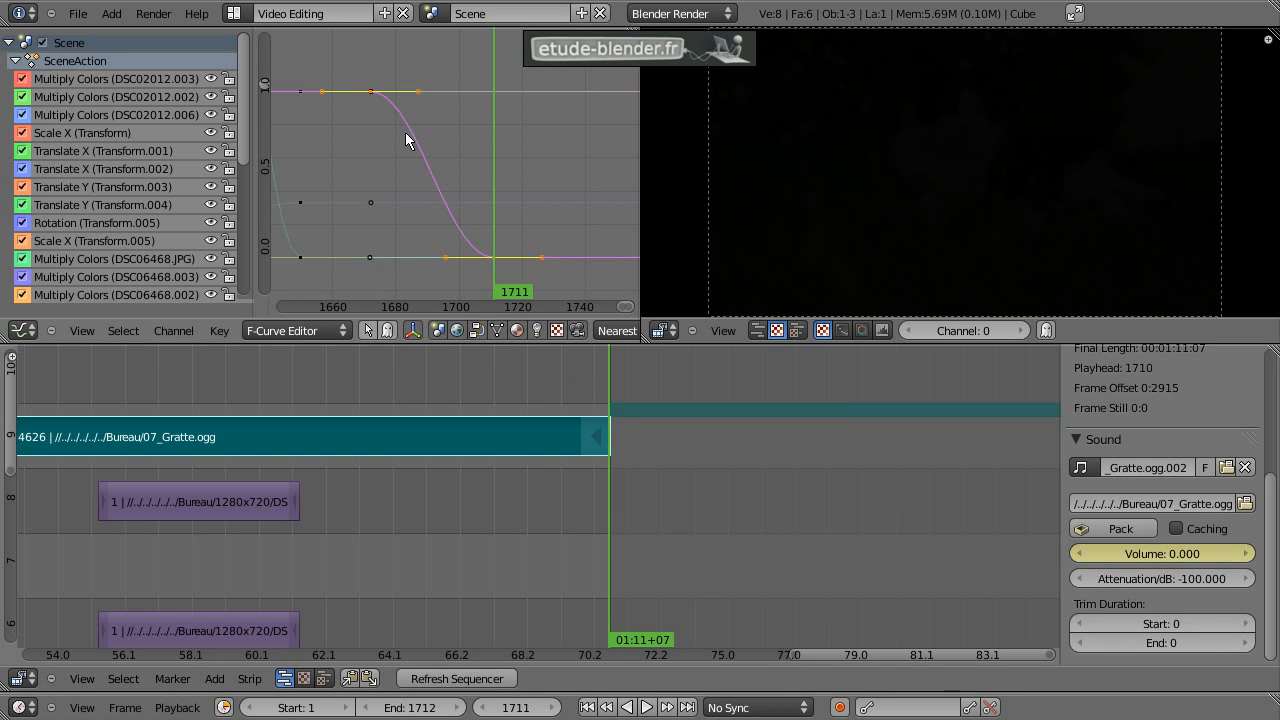
{"action": "mouse_move", "coordinate": [607, 393]}
{"action": "left_mouse_down"}
{"action": "mouse_move", "coordinate": [551, 386]}
{"action": "mouse_move", "coordinate": [607, 399]}
{"action": "left_mouse_up"}
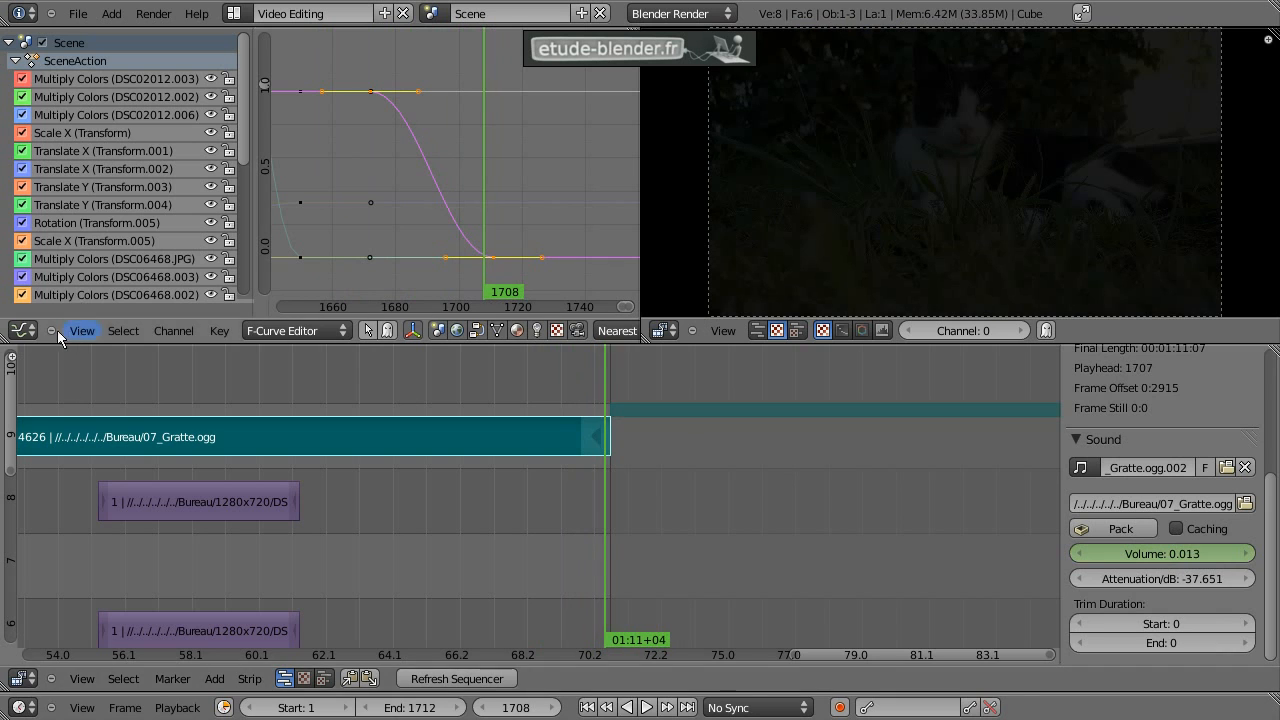
Step: Change the graph editor area to the Properties editor and bring up the render output settings
{"action": "scroll", "coordinate": [538, 515], "scroll_direction": "down", "scroll_amount": 6}
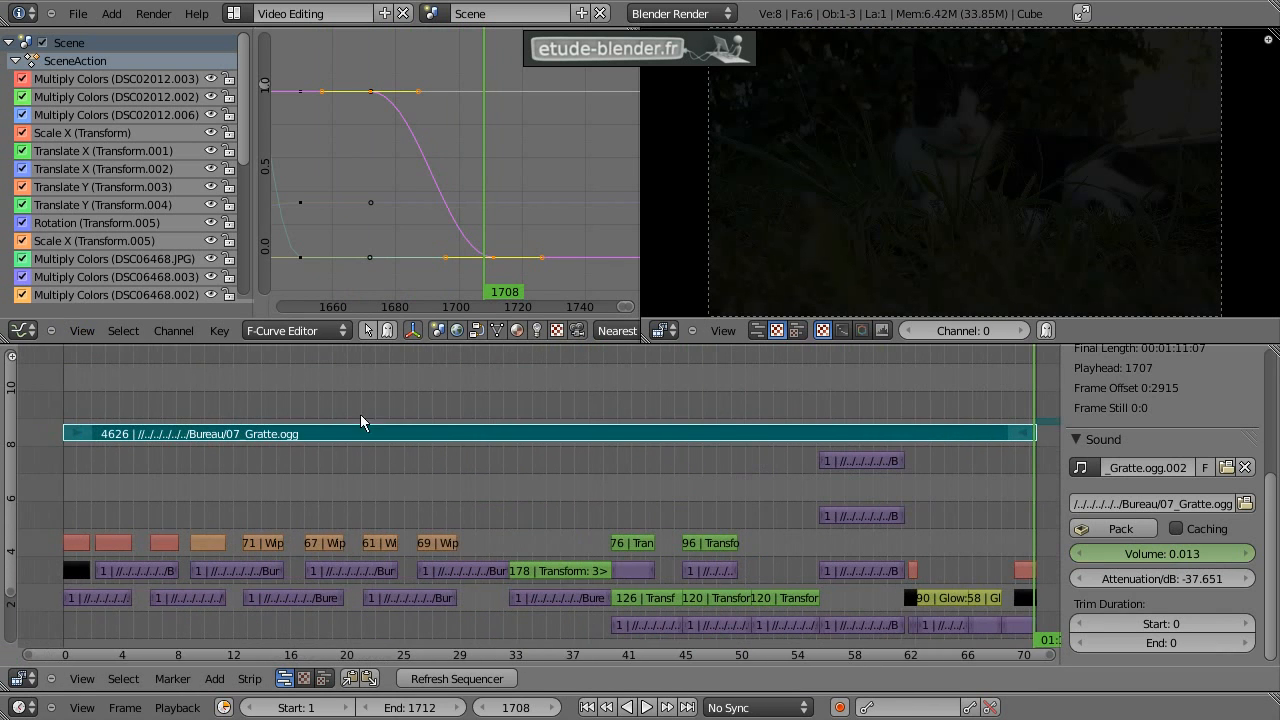
{"action": "left_click", "coordinate": [22, 330]}
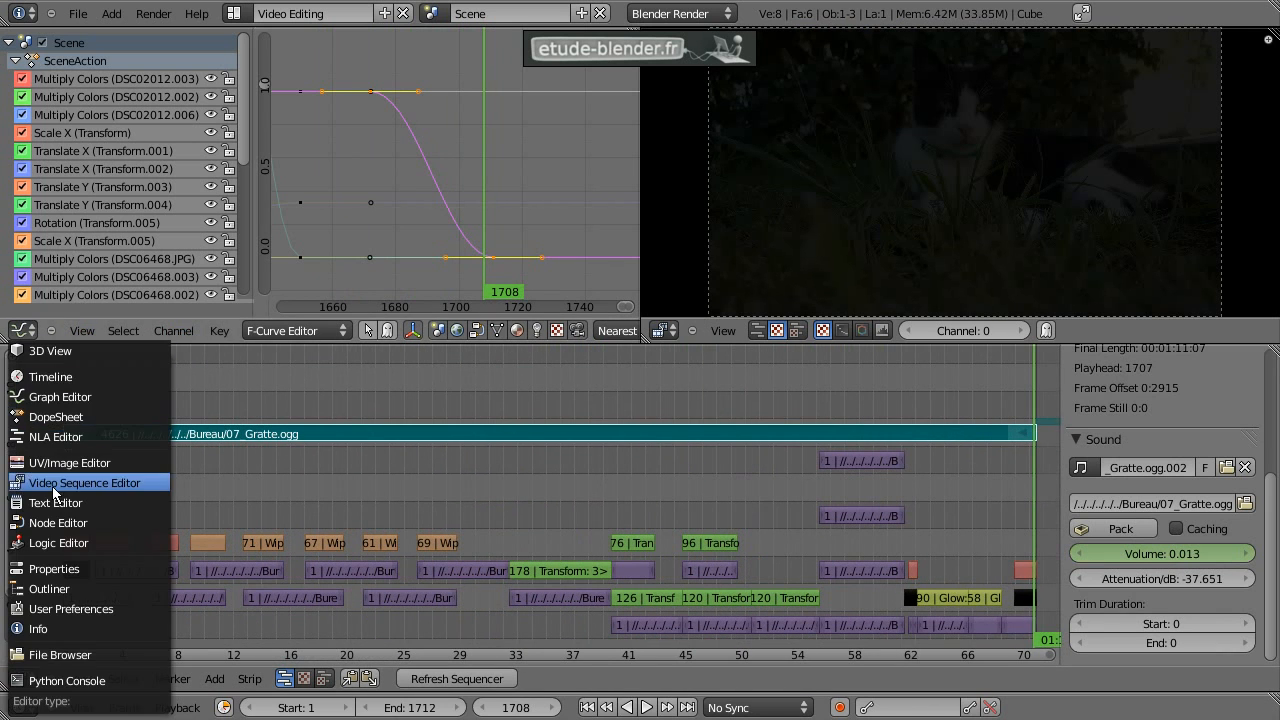
{"action": "left_click", "coordinate": [55, 568]}
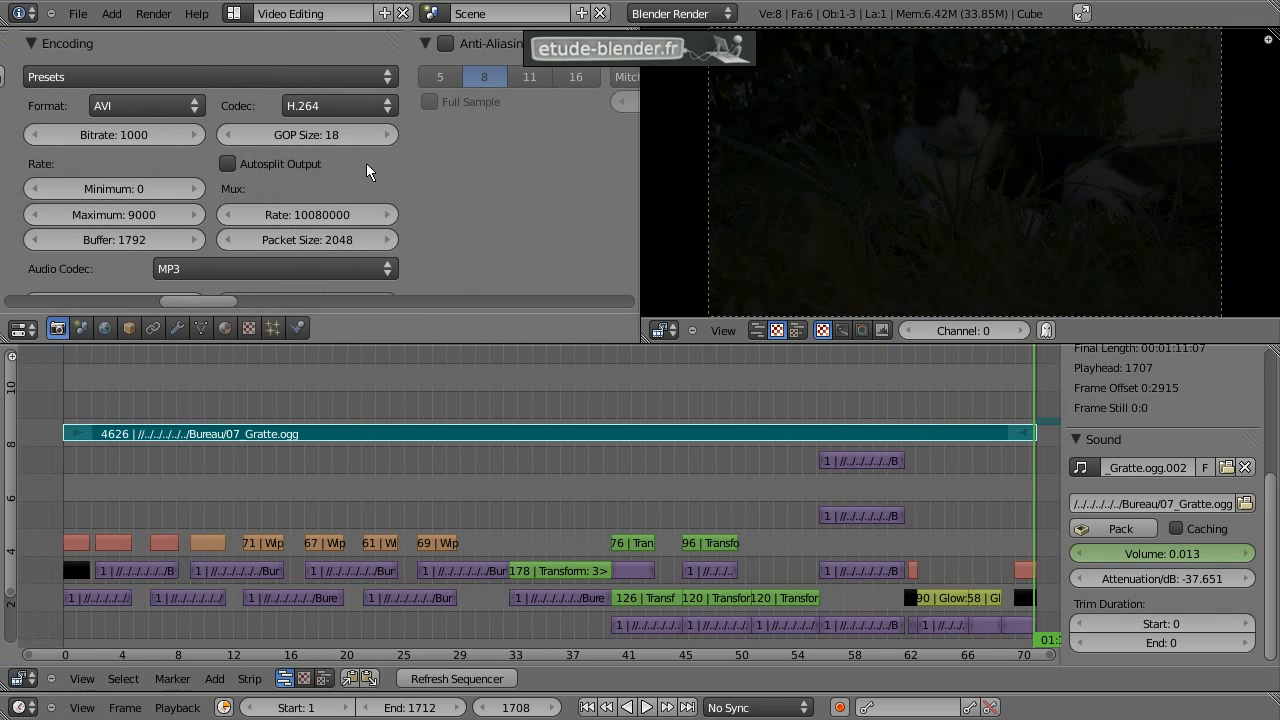
{"action": "scroll", "coordinate": [401, 191], "scroll_direction": "left", "scroll_amount": 5}
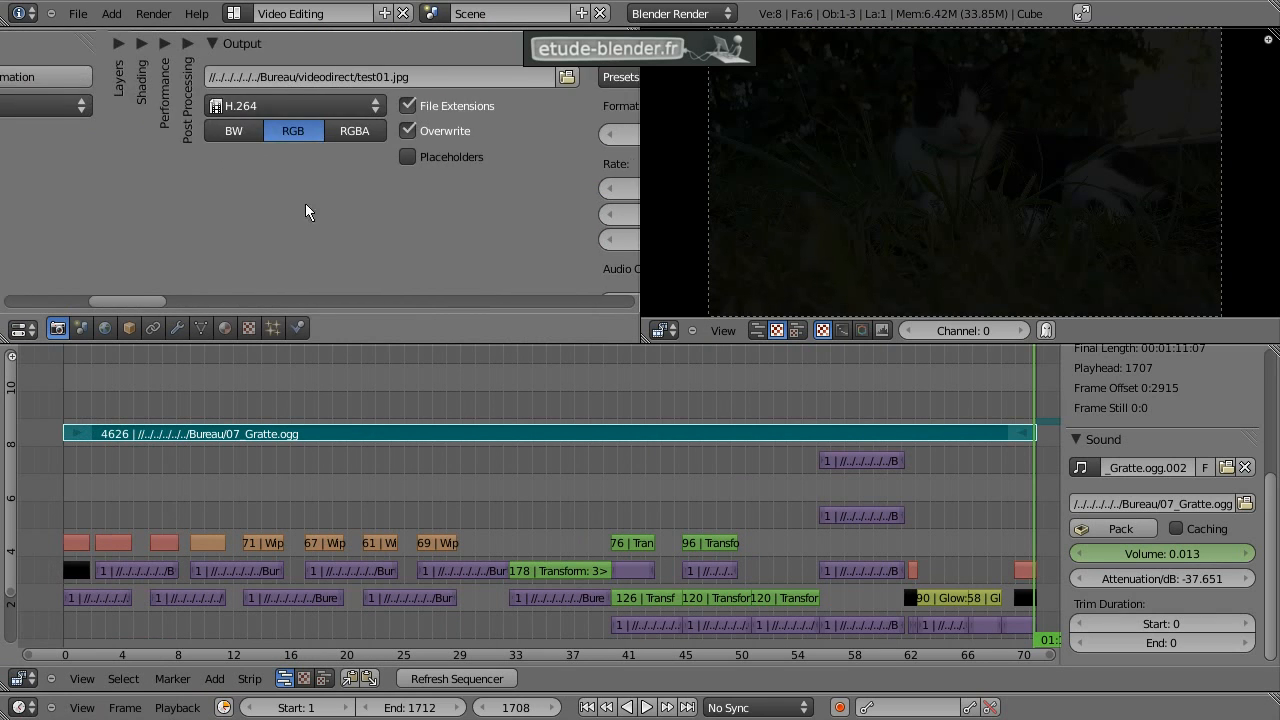
Step: Switch the output file format to JPEG to view its options, and set it back to H.264
{"action": "left_click", "coordinate": [332, 106]}
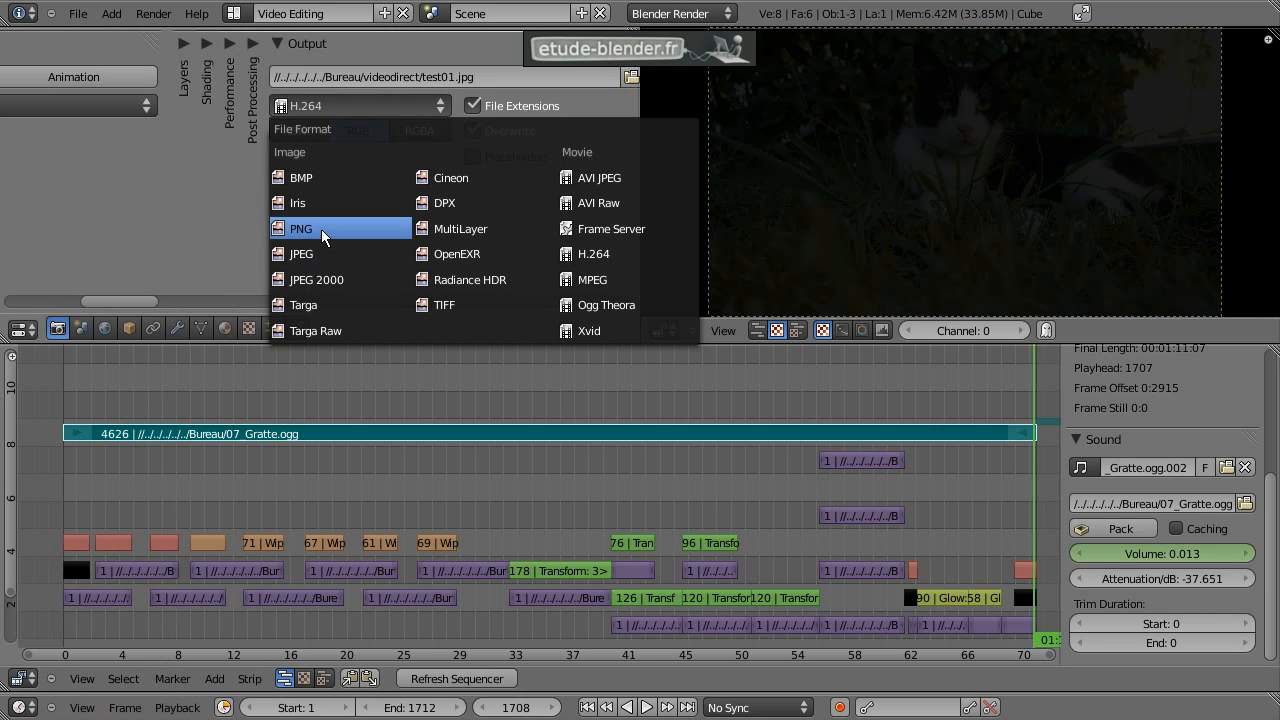
{"action": "left_click", "coordinate": [315, 258]}
{"action": "middle_click_drag", "start_coordinate": [406, 245], "coordinate": [363, 245]}
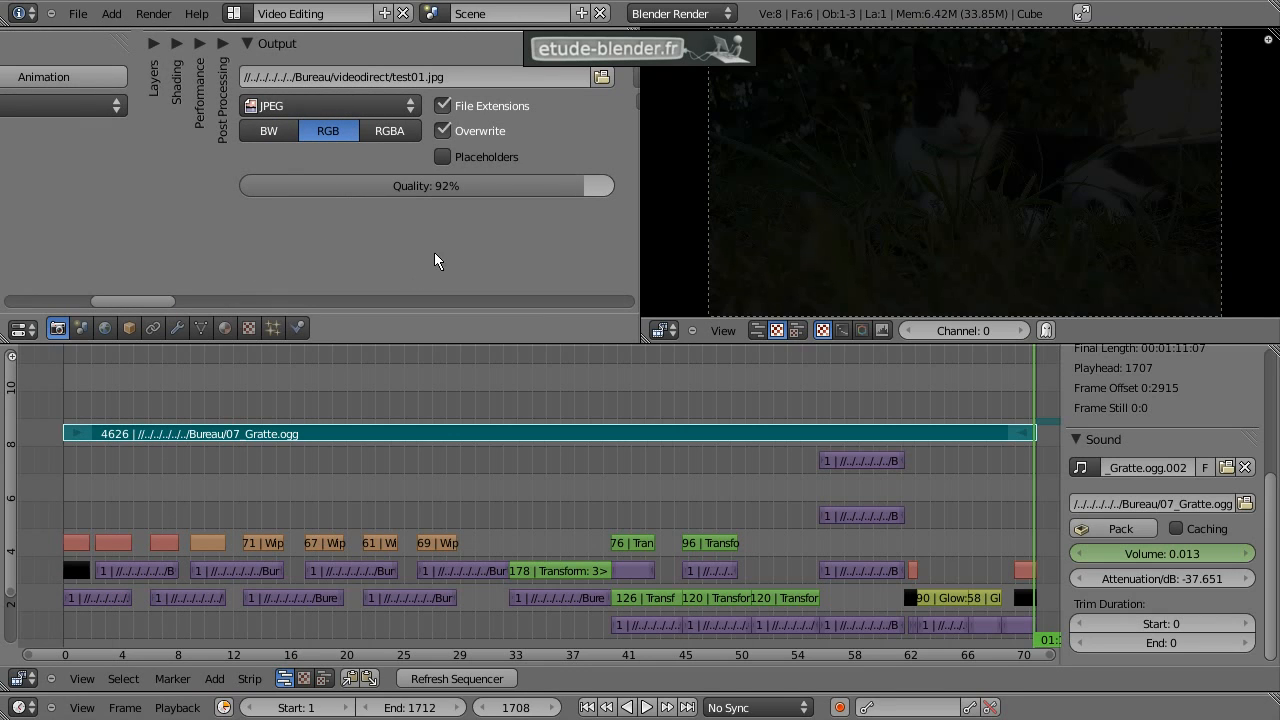
{"action": "middle_click_drag", "start_coordinate": [434, 251], "coordinate": [335, 244]}
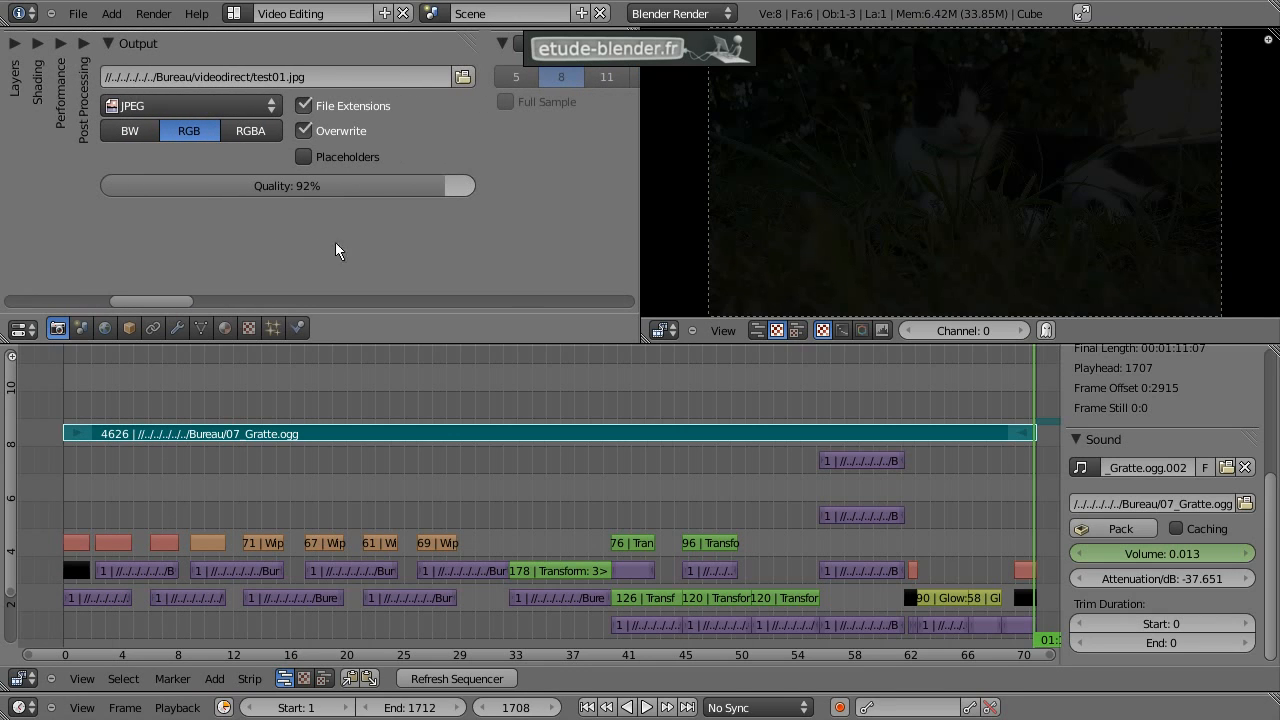
{"action": "left_click", "coordinate": [180, 104]}
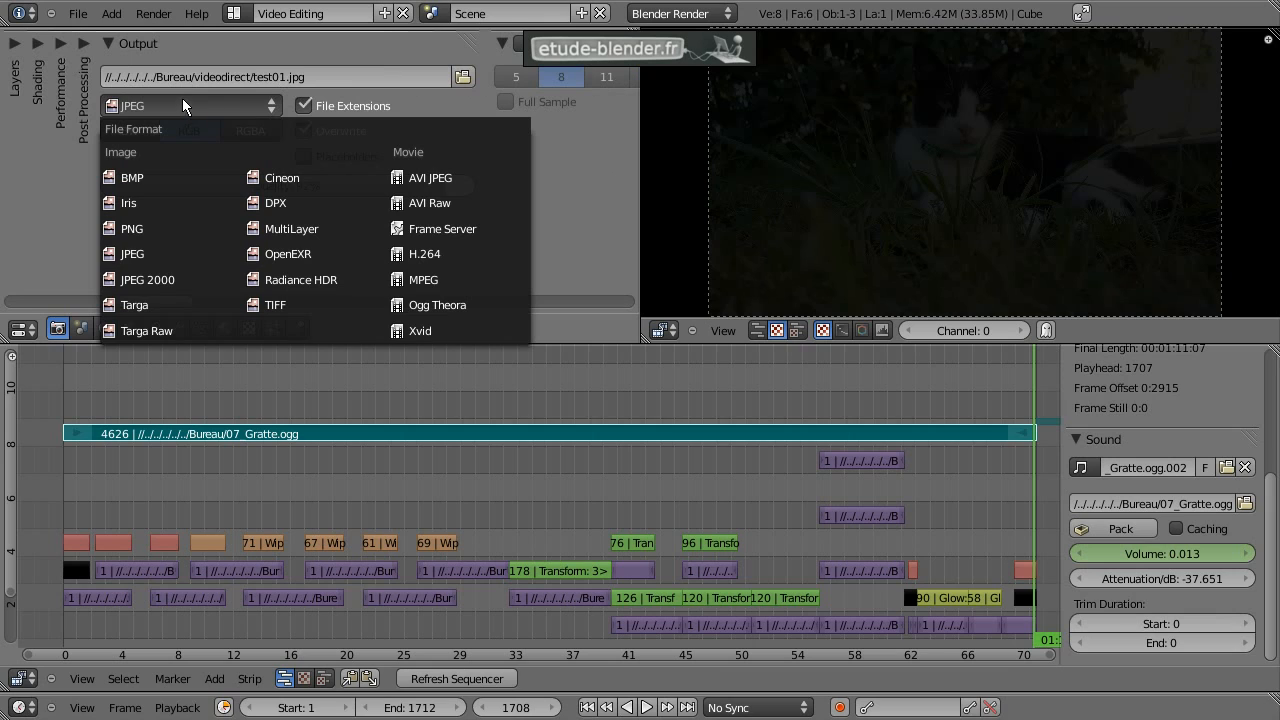
{"action": "left_click", "coordinate": [447, 256]}
Step: Set the video bitrate in the H.264 encoding settings to 2000
{"action": "scroll", "coordinate": [194, 238], "scroll_direction": "down", "scroll_amount": 5}
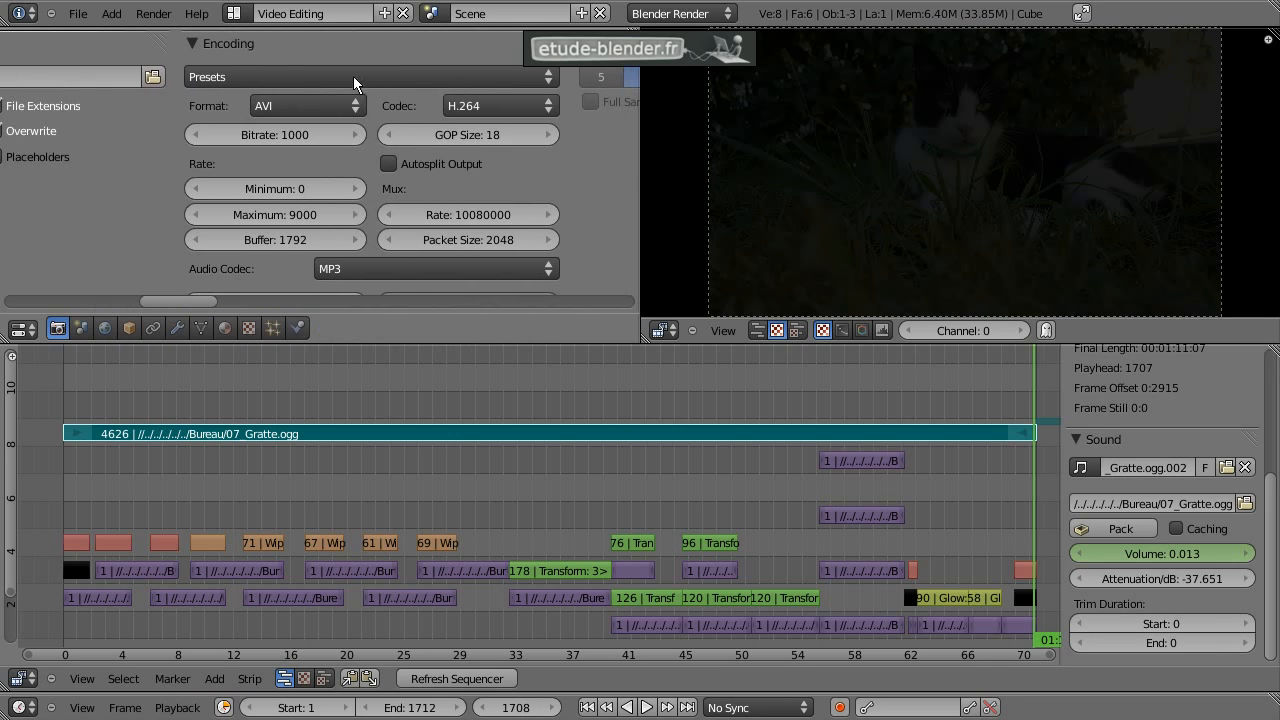
{"action": "left_click", "coordinate": [267, 135]}
{"action": "type", "text": "2000"}
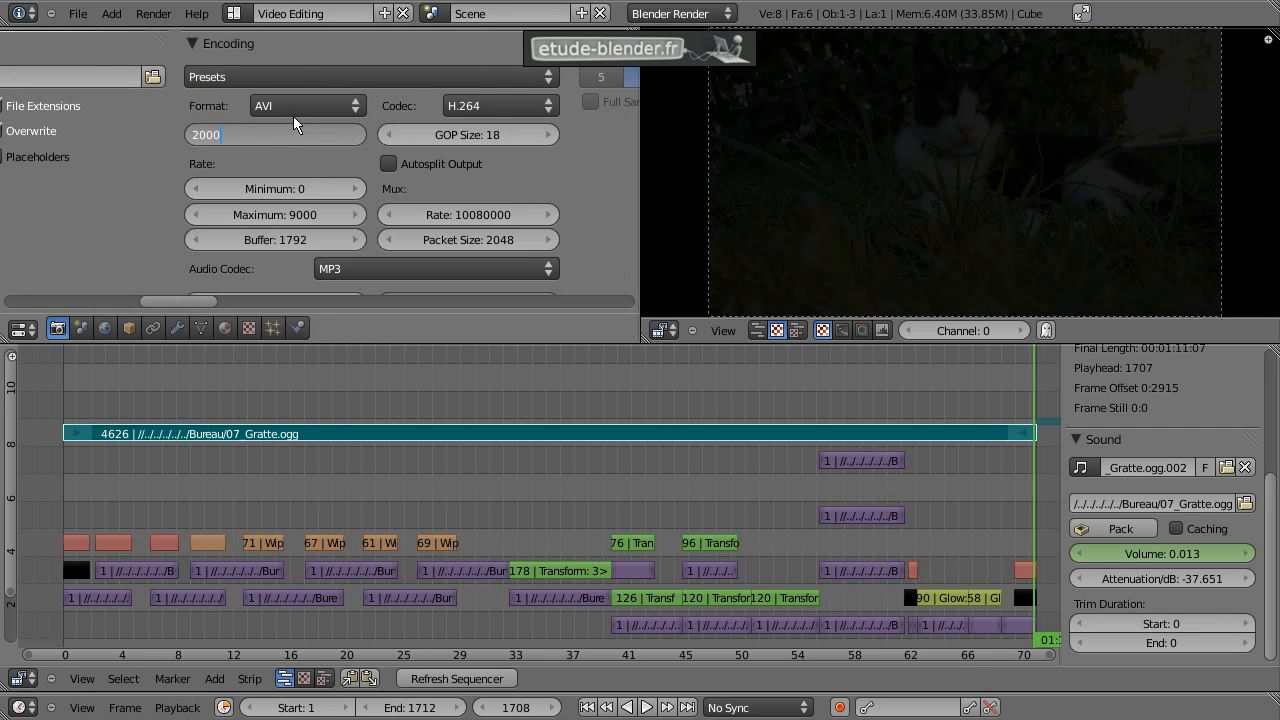
{"action": "key", "text": "Return"}
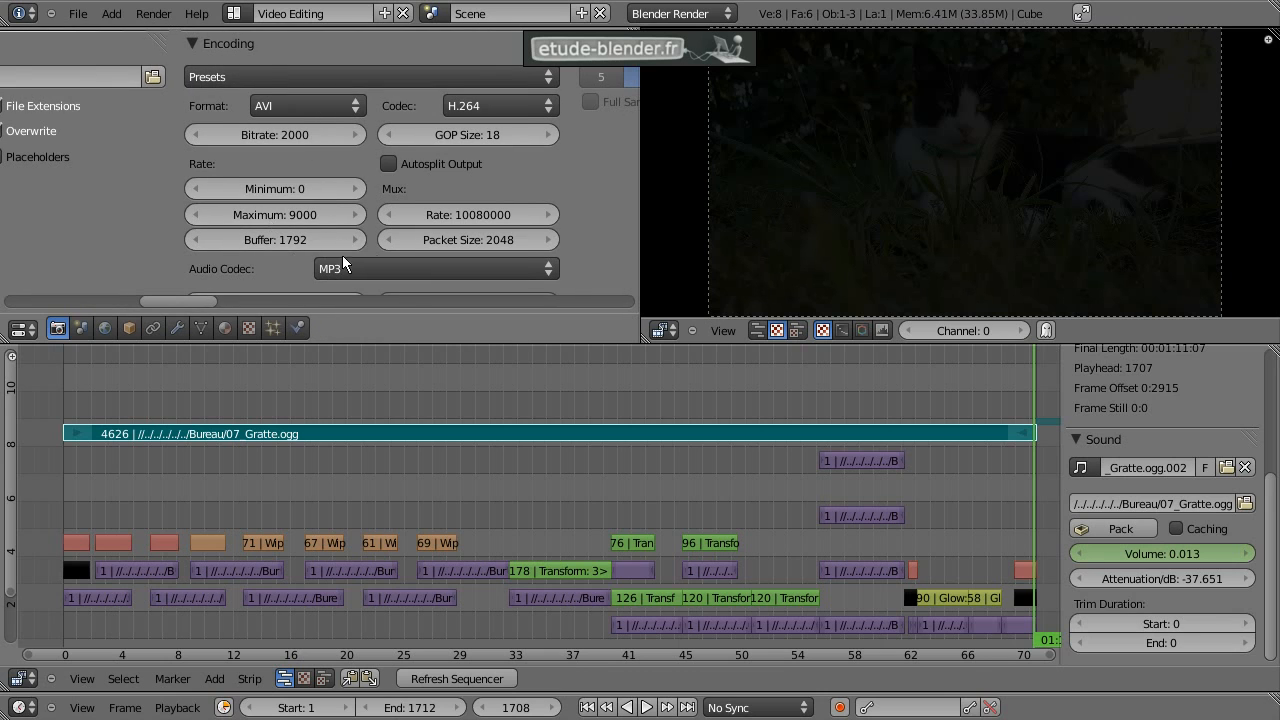
Step: Maximize the render properties to examine the audio codec settings, and restore the layout to return to the output path
{"action": "middle_click_drag", "start_coordinate": [334, 263], "coordinate": [352, 215]}
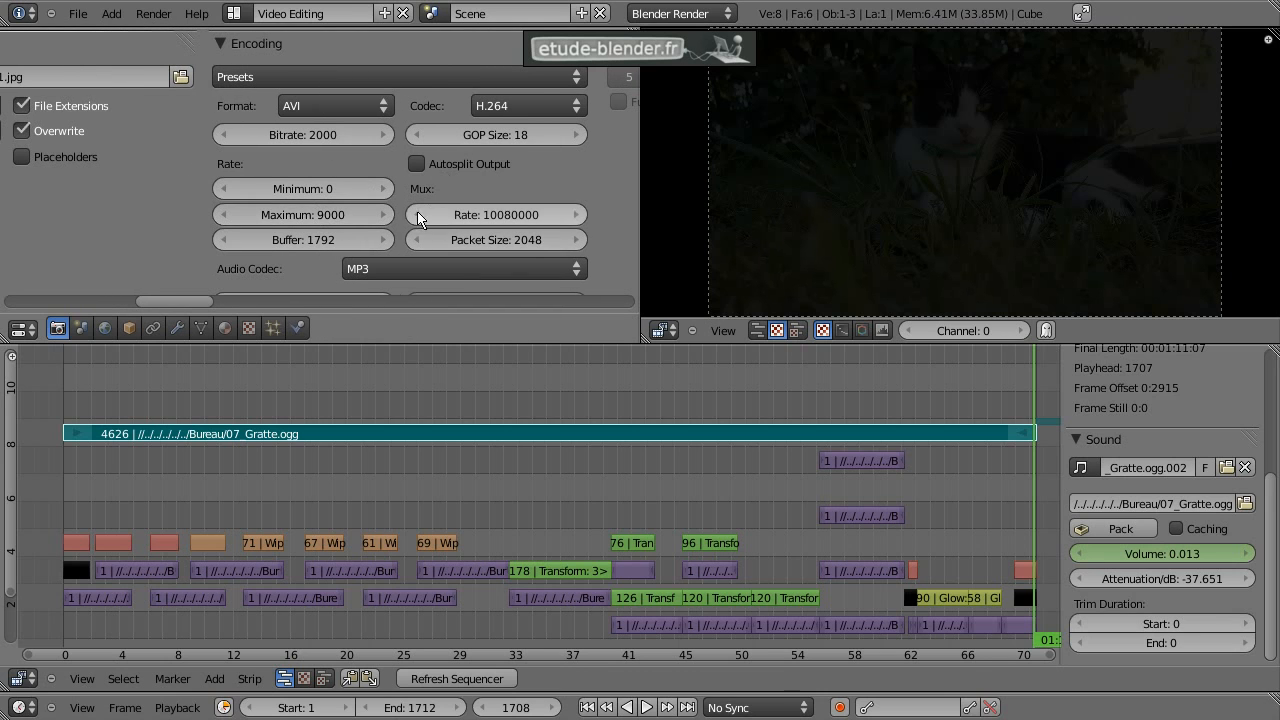
{"action": "key", "text": "ctrl+Up"}
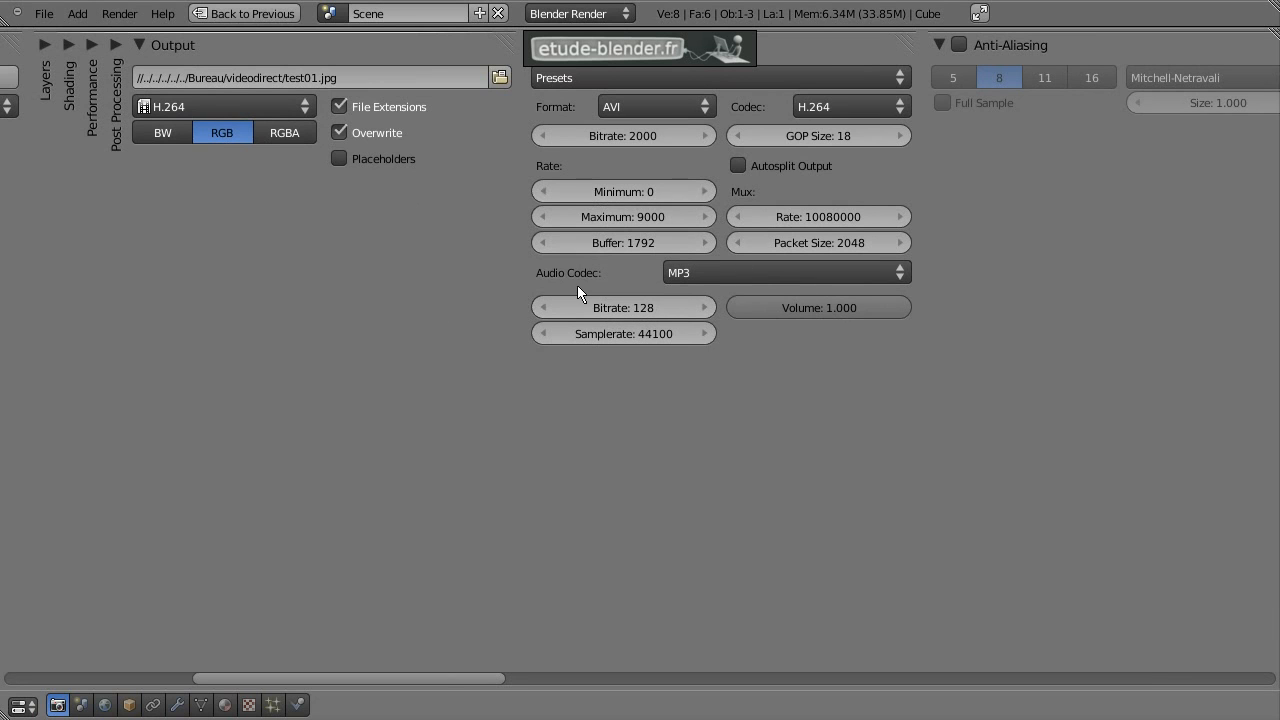
{"action": "key", "text": "ctrl+Up"}
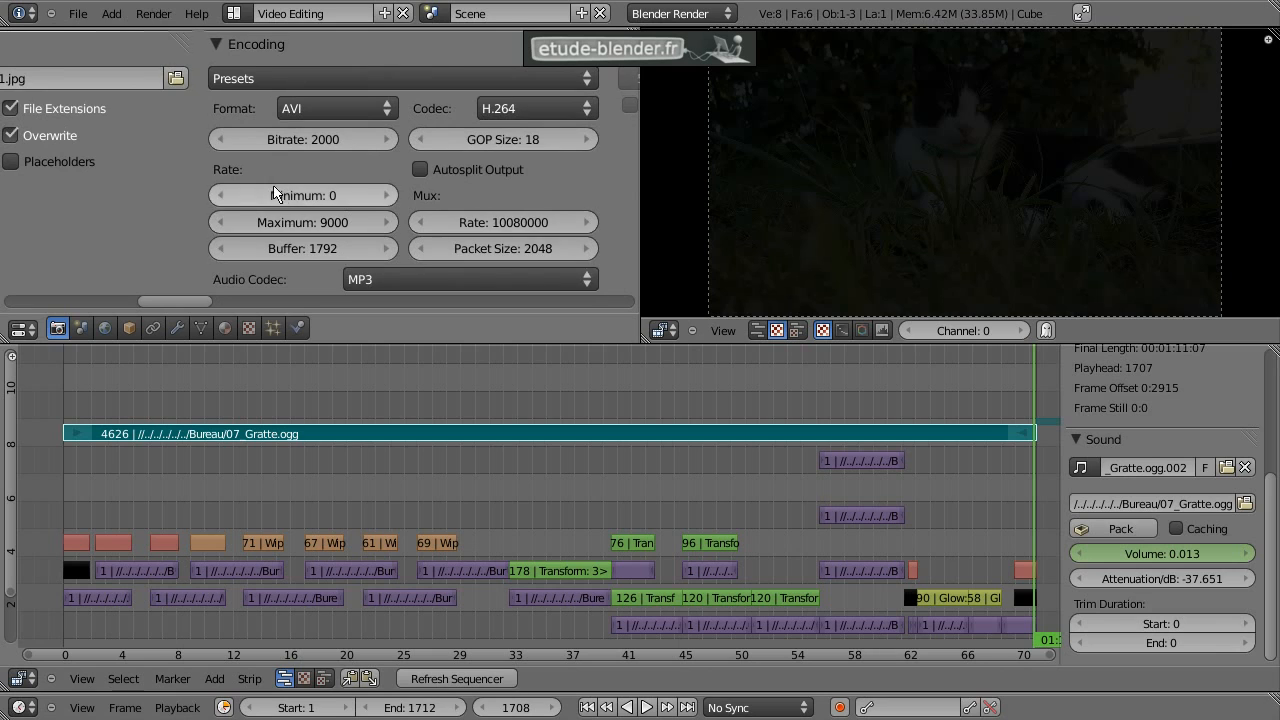
{"action": "scroll", "coordinate": [276, 199], "scroll_direction": "up", "scroll_amount": 6}
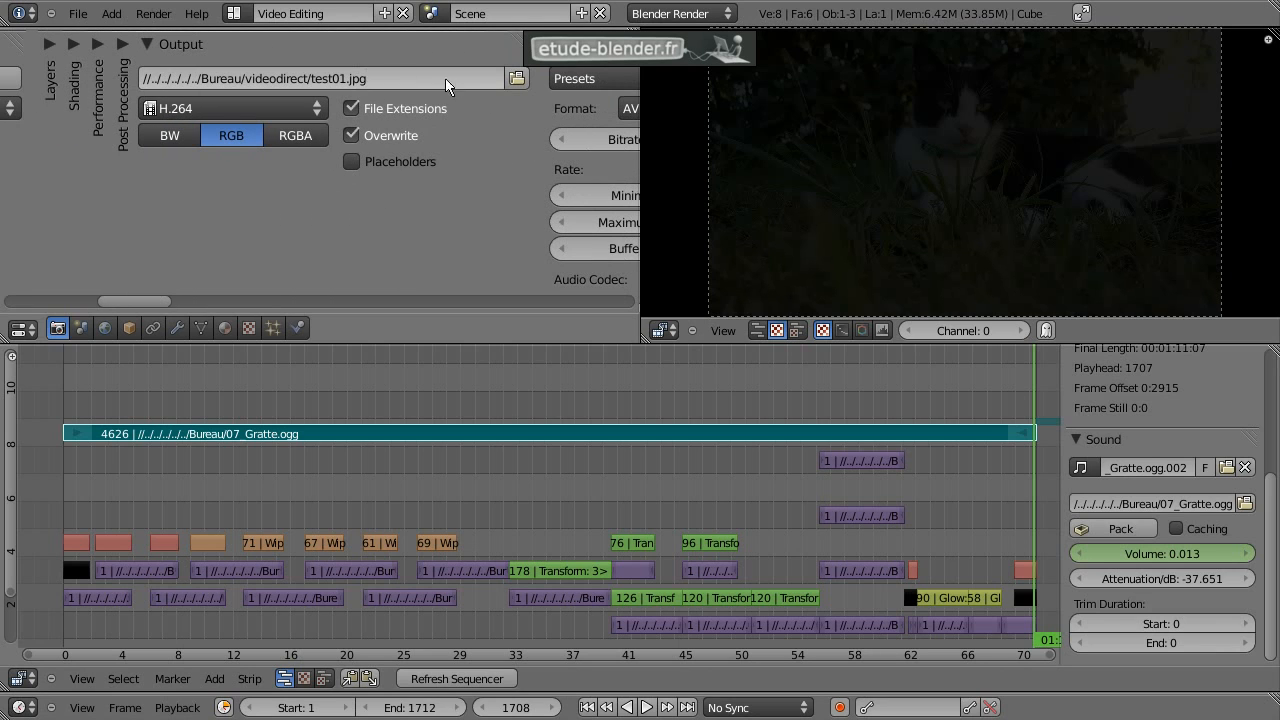
Step: Browse the render output location in the videodirect folder, and return without changing the path
{"action": "left_click", "coordinate": [518, 79]}
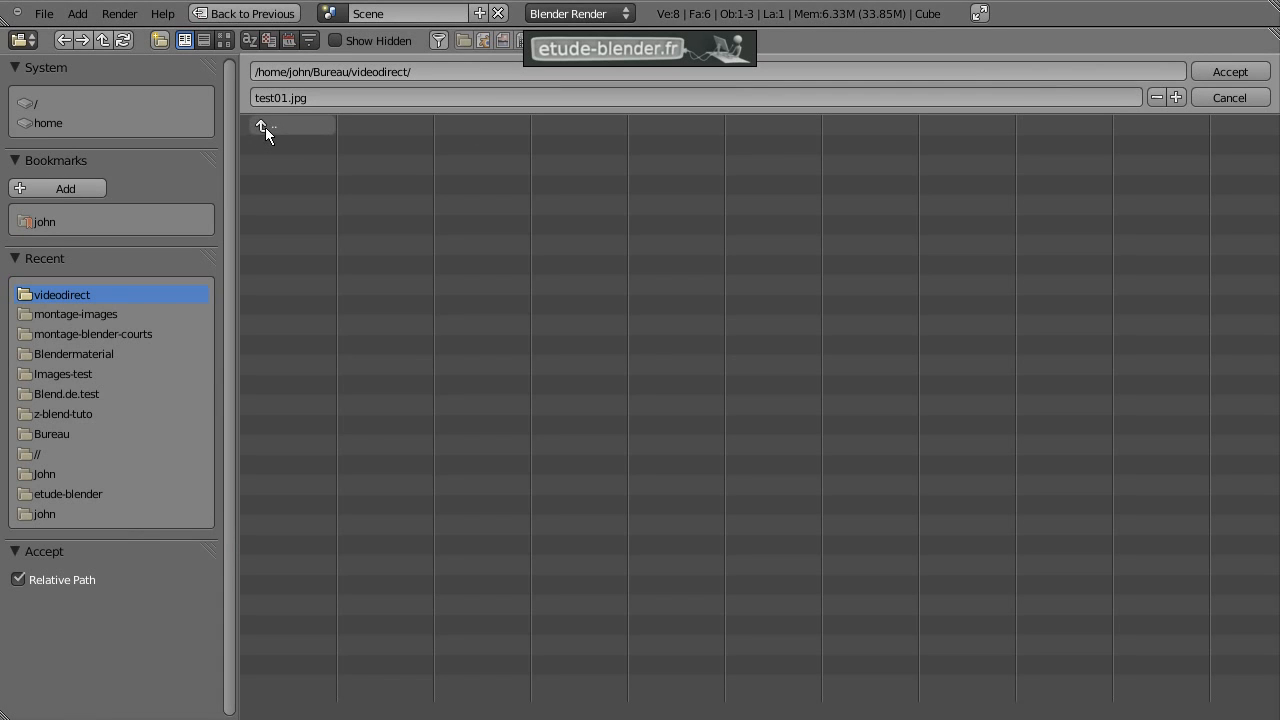
{"action": "left_click", "coordinate": [1229, 97]}
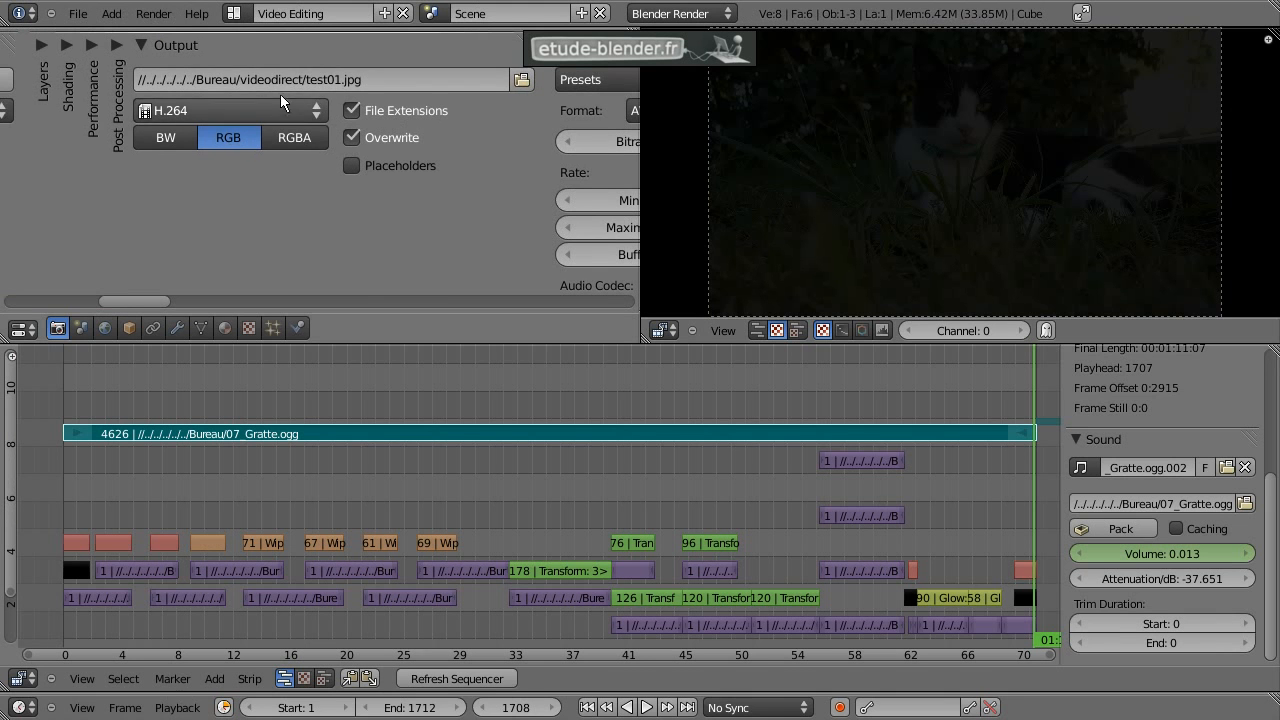
Step: Set the render resolution percentage to 10% in the dimensions settings
{"action": "middle_click_drag", "start_coordinate": [170, 188], "coordinate": [282, 222]}
{"action": "scroll", "coordinate": [350, 222], "scroll_direction": "right", "scroll_amount": 8}
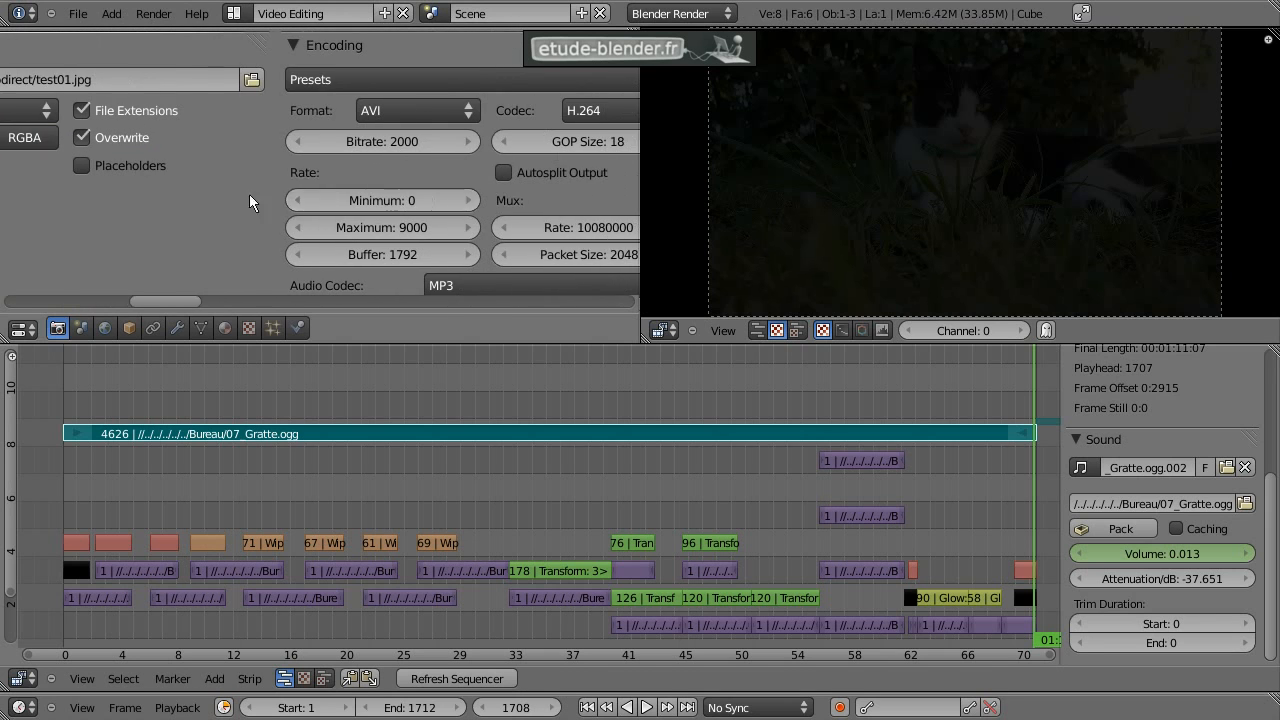
{"action": "scroll", "coordinate": [420, 190], "scroll_direction": "left", "scroll_amount": 5}
{"action": "mouse_move", "coordinate": [400, 190]}
{"action": "left_mouse_down"}
{"action": "mouse_move", "coordinate": [425, 191]}
{"action": "mouse_move", "coordinate": [387, 191]}
{"action": "left_mouse_up"}
{"action": "left_click", "coordinate": [394, 187]}
{"action": "type", "text": "10"}
{"action": "key", "text": "Return"}
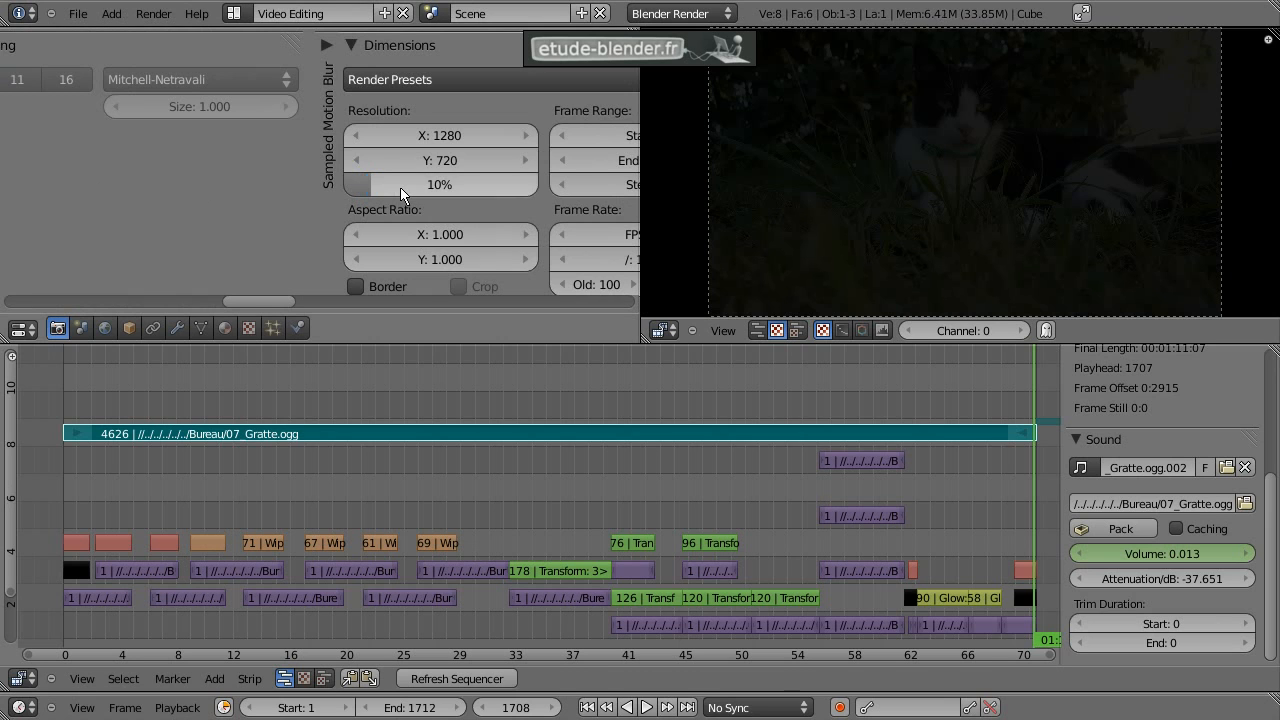
Step: Review the output, encoding and dimensions settings, and render the whole slideshow as an animation
{"action": "scroll", "coordinate": [150, 228], "scroll_direction": "right", "scroll_amount": 4}
{"action": "scroll", "coordinate": [137, 234], "scroll_direction": "left", "scroll_amount": 6}
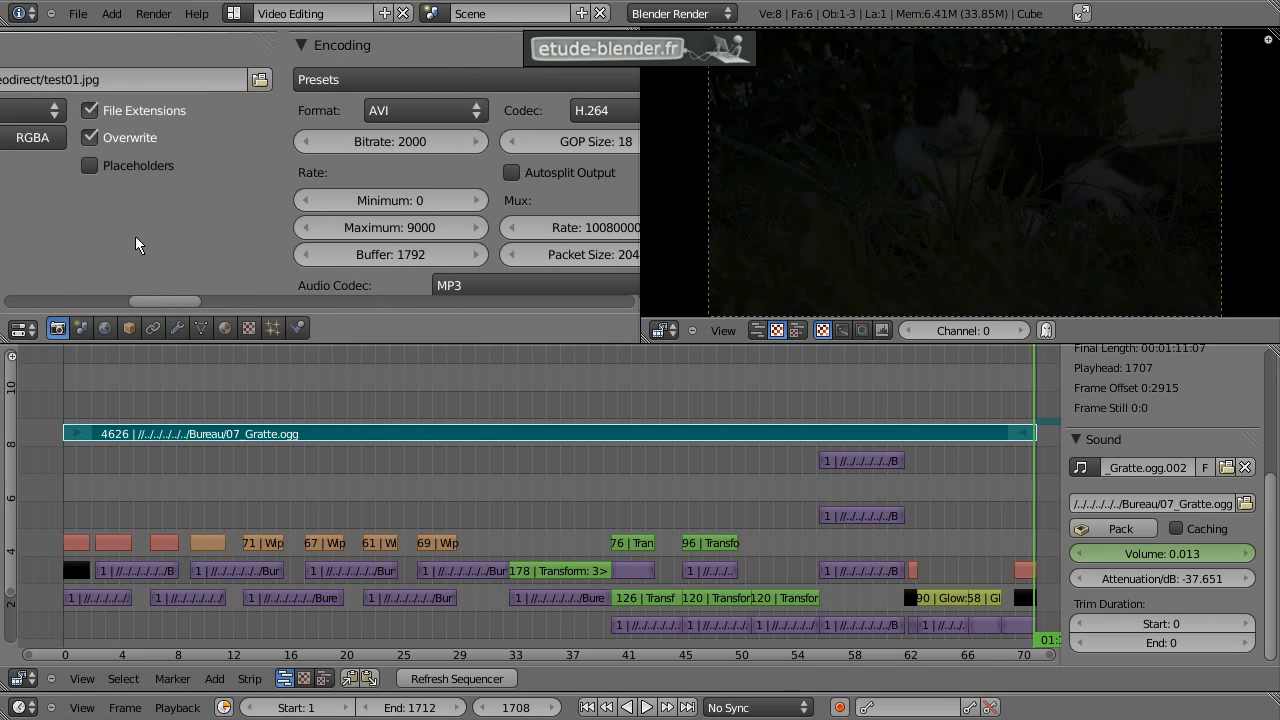
{"action": "scroll", "coordinate": [300, 220], "scroll_direction": "left", "scroll_amount": 3}
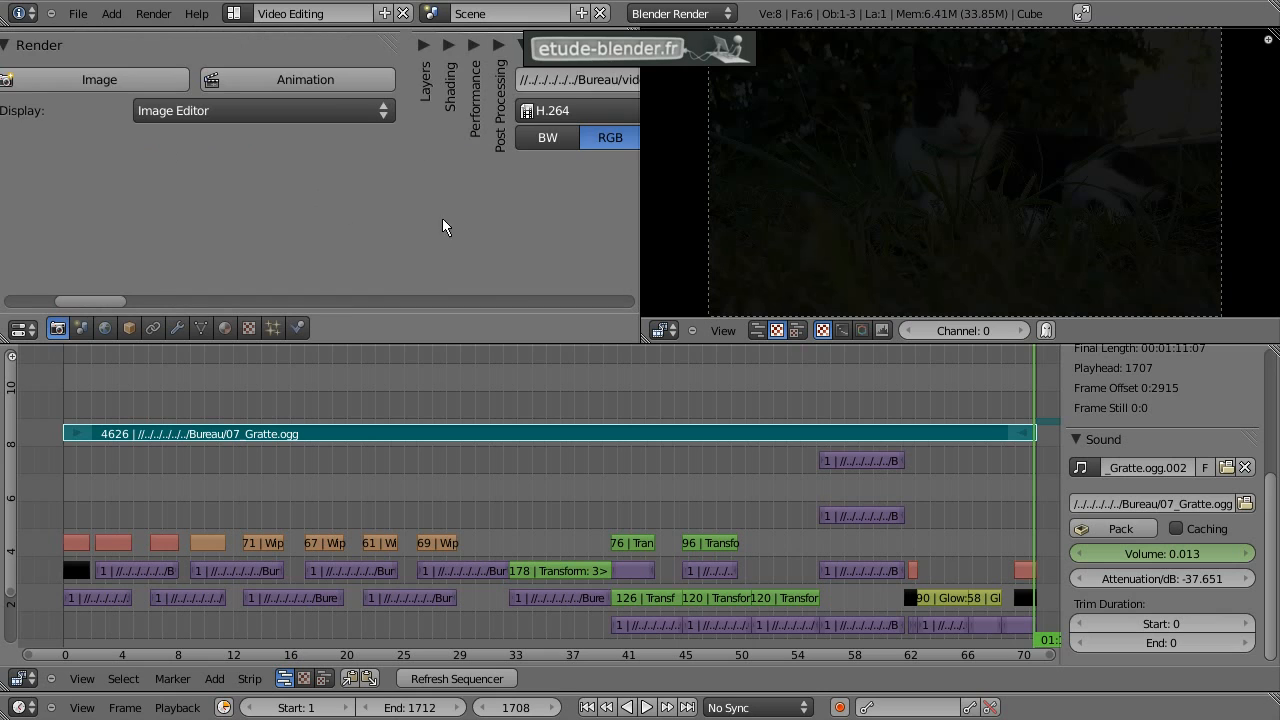
{"action": "scroll", "coordinate": [442, 218], "scroll_direction": "right", "scroll_amount": 8}
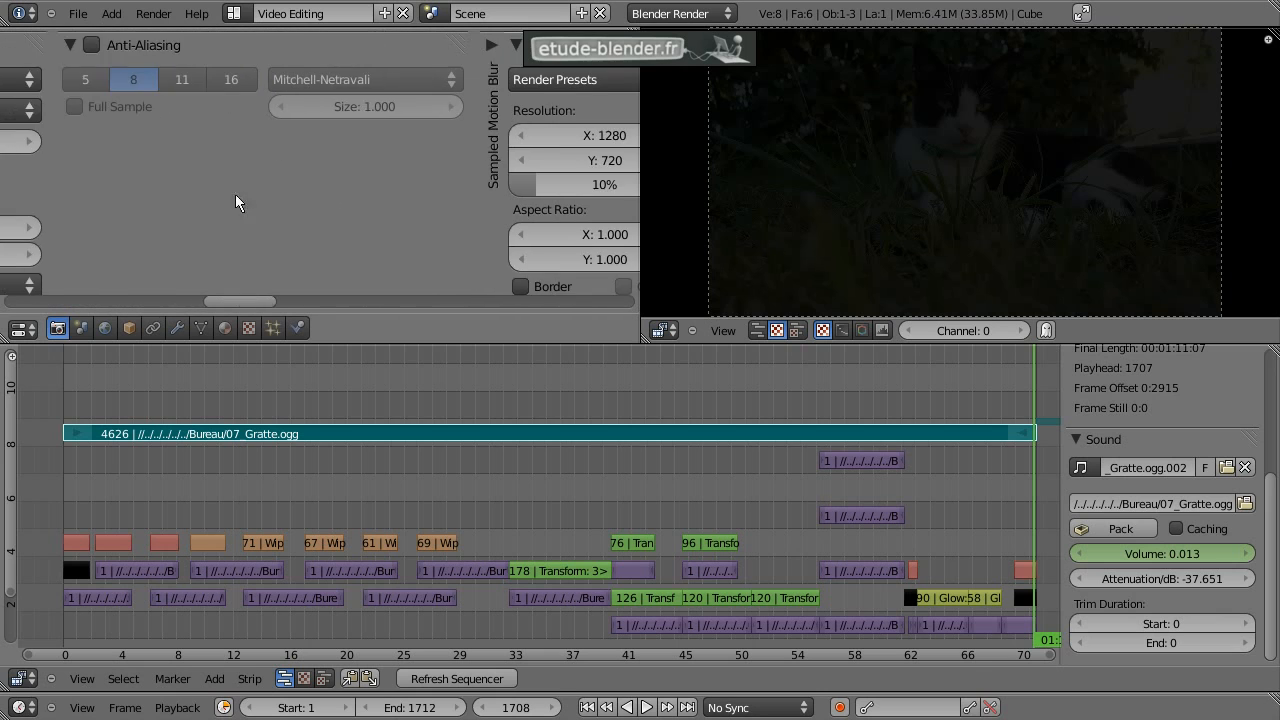
{"action": "scroll", "coordinate": [235, 202], "scroll_direction": "right", "scroll_amount": 5}
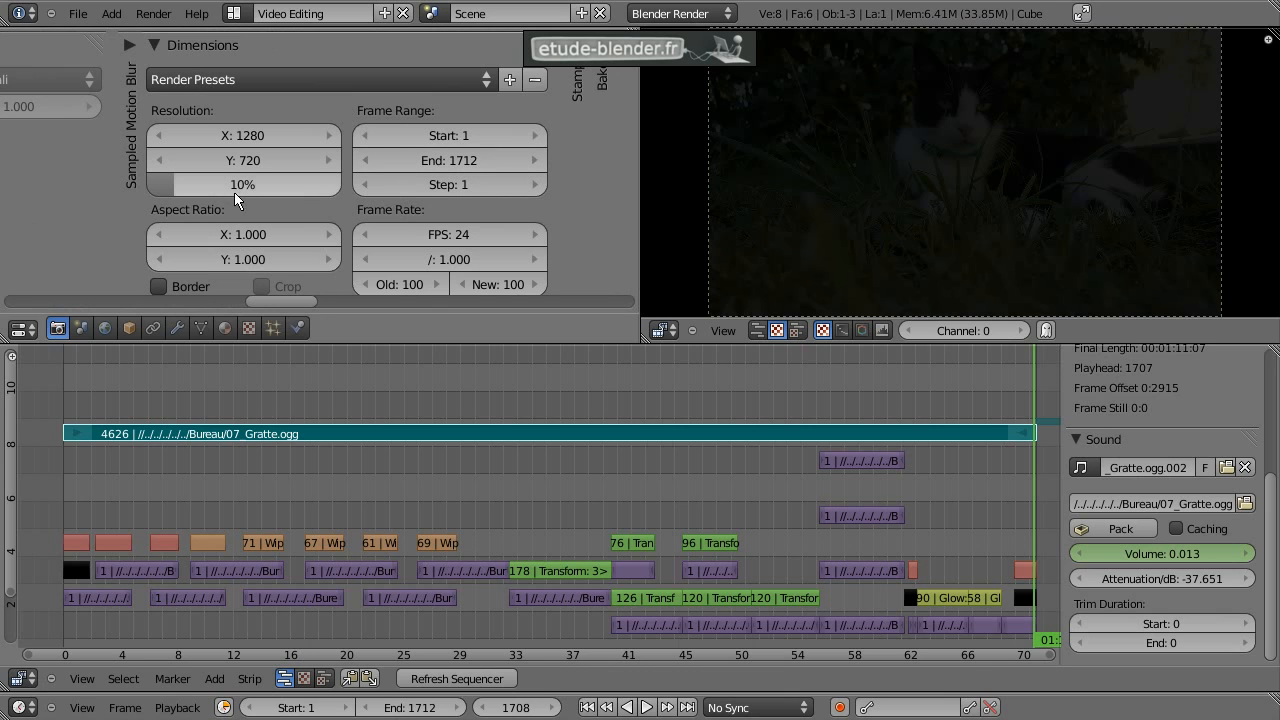
{"action": "scroll", "coordinate": [424, 209], "scroll_direction": "right", "scroll_amount": 8}
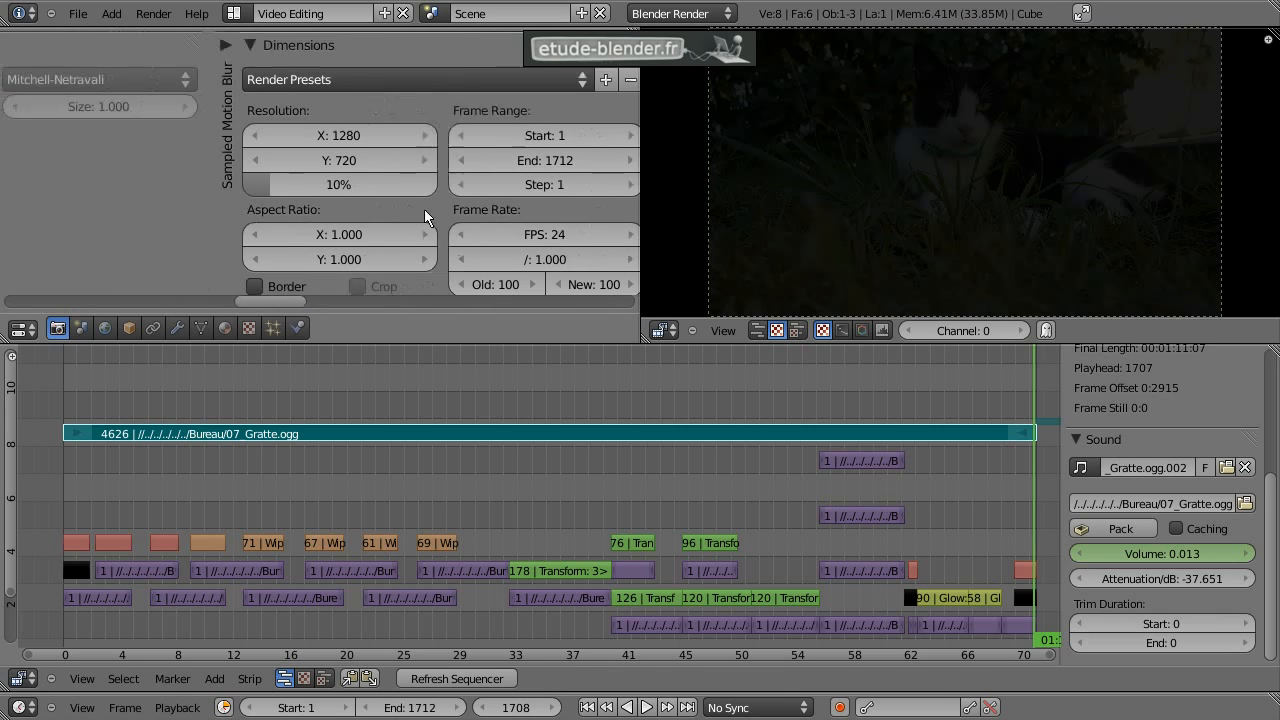
{"action": "scroll", "coordinate": [162, 169], "scroll_direction": "left", "scroll_amount": 5}
{"action": "scroll", "coordinate": [342, 170], "scroll_direction": "left", "scroll_amount": 5}
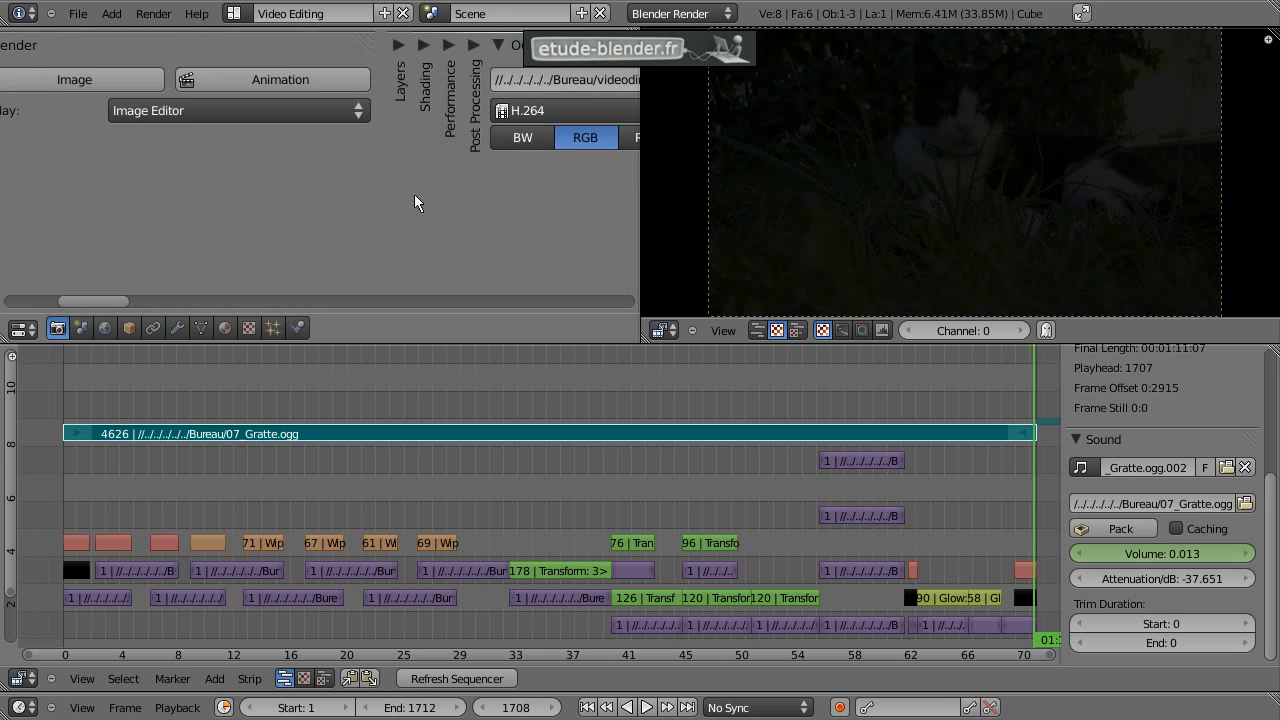
{"action": "left_click", "coordinate": [294, 83]}
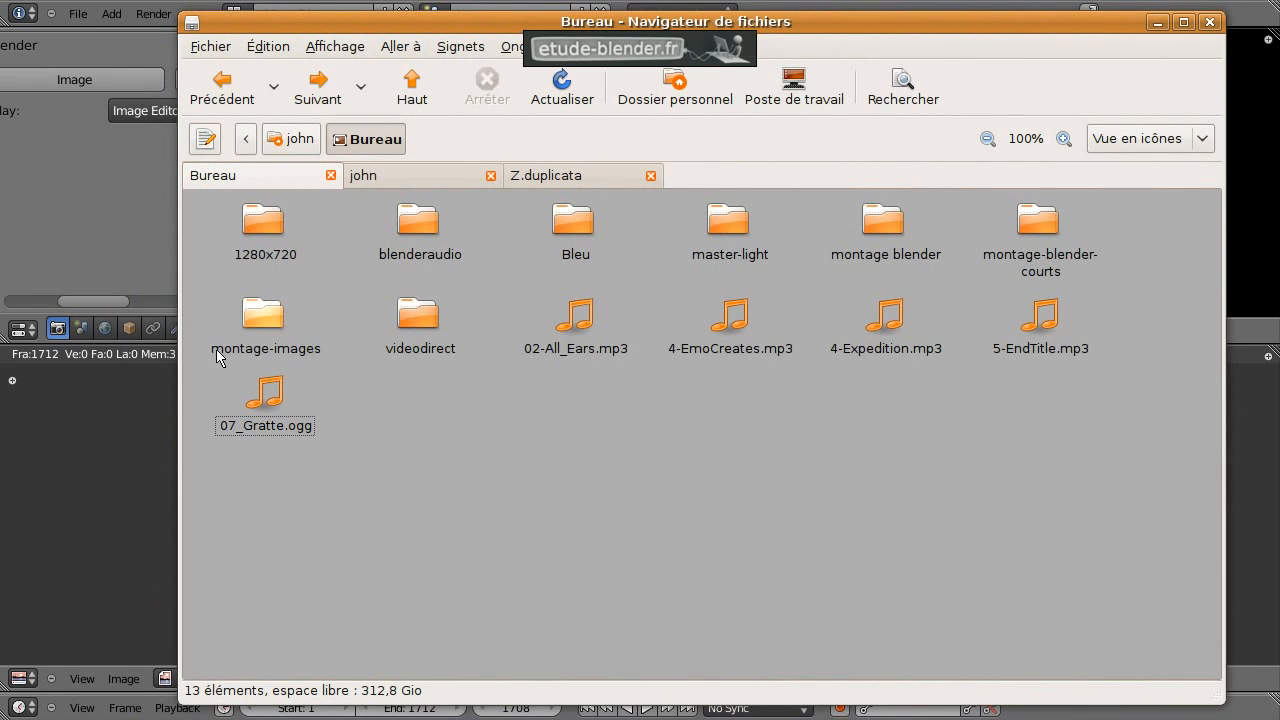
Step: In the file manager, open the videodirect folder and play the rendered test01.jpg0001-1712.avi in MPlayer, moving the player controls nearer the video
{"action": "double_click", "coordinate": [440, 330]}
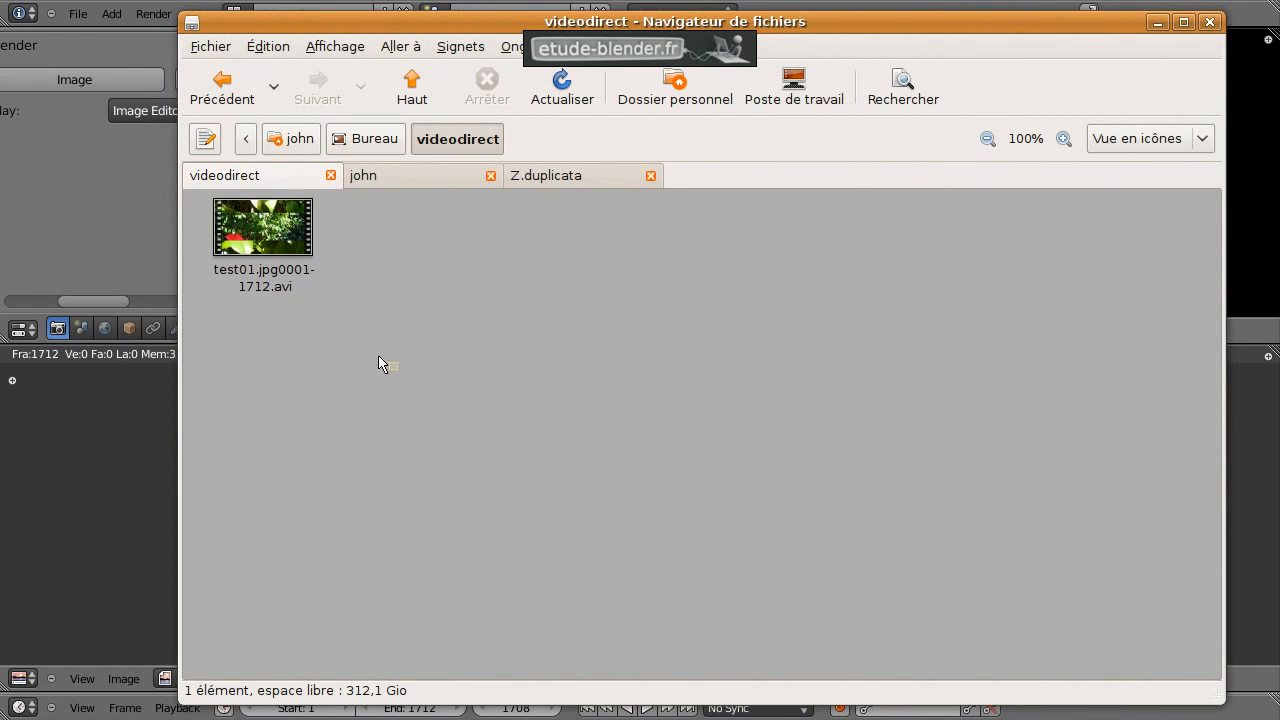
{"action": "double_click", "coordinate": [290, 240]}
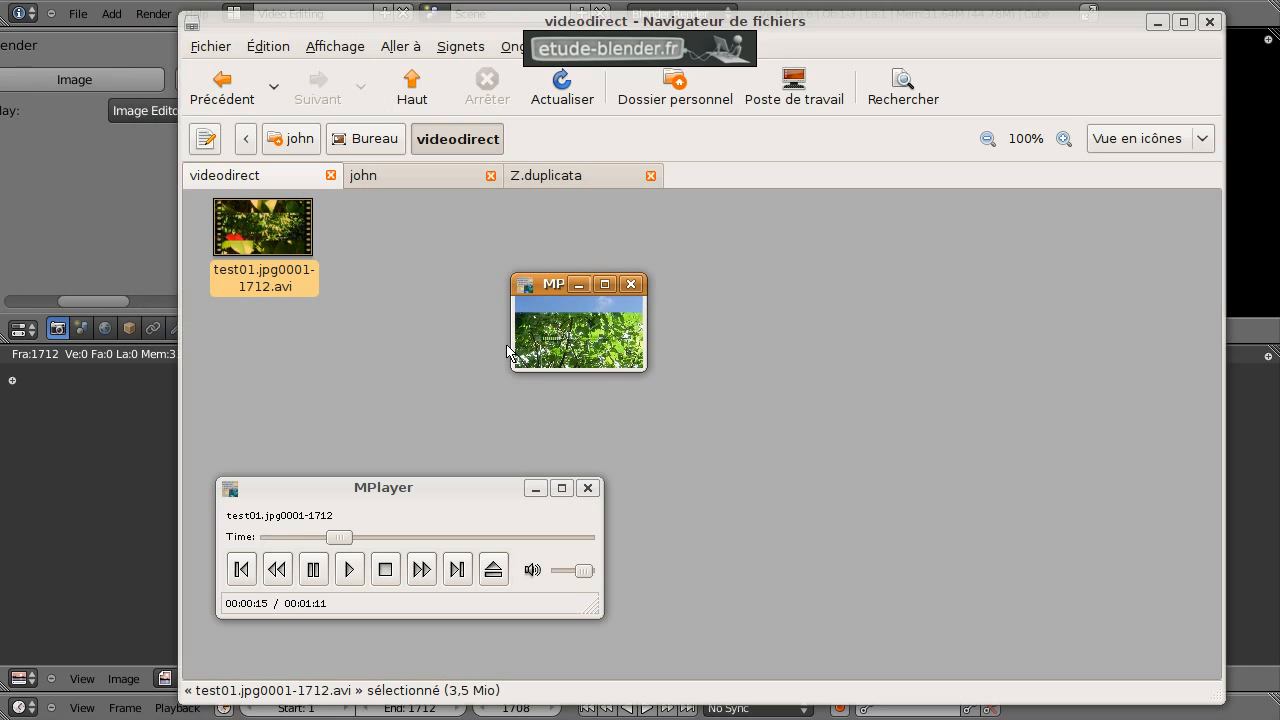
{"action": "key", "text": "Right"}
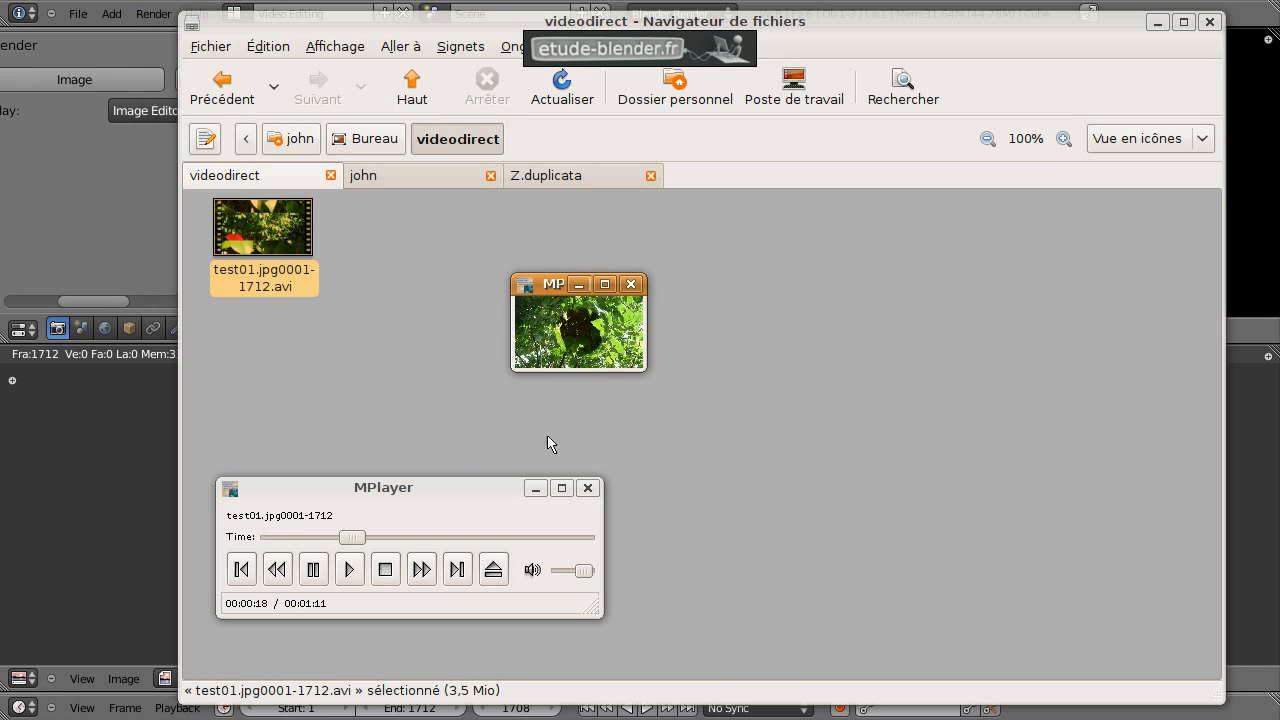
{"action": "left_click_drag", "start_coordinate": [380, 498], "coordinate": [456, 446]}
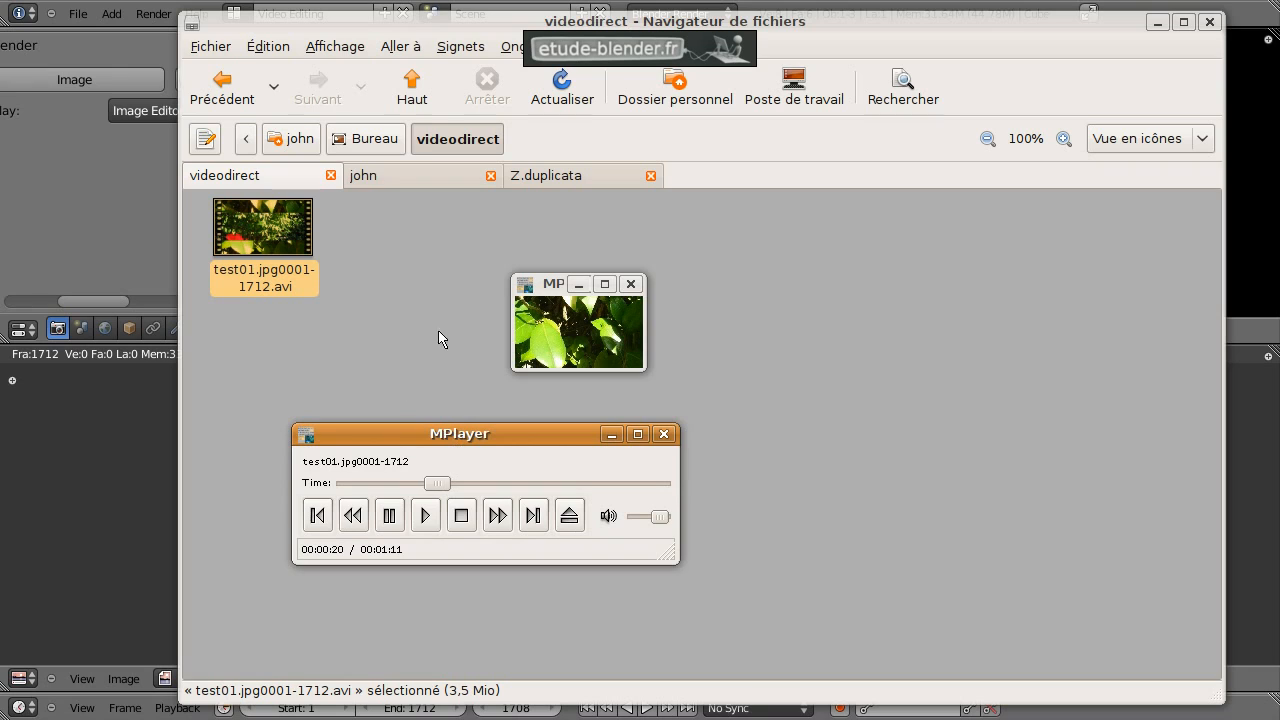